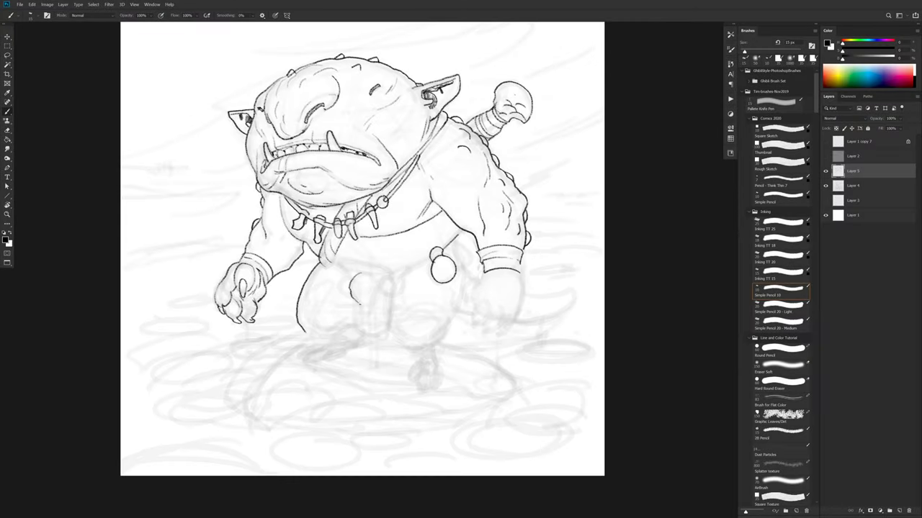
# - Ink the creature's rounded thighs and the skull-fronted loincloth over the rough sketch
pyautogui.moveTo(382, 282); pyautogui.dragTo(389, 279)
pyautogui.moveTo(348, 277)
pyautogui.mouseDown()
pyautogui.moveTo(372, 340)
pyautogui.moveTo(353, 299)
pyautogui.moveTo(370, 323)
pyautogui.moveTo(391, 301)
pyautogui.mouseUp()
pyautogui.moveTo(349, 294); pyautogui.dragTo(350, 302)
pyautogui.moveTo(305, 332); pyautogui.dragTo(316, 340)
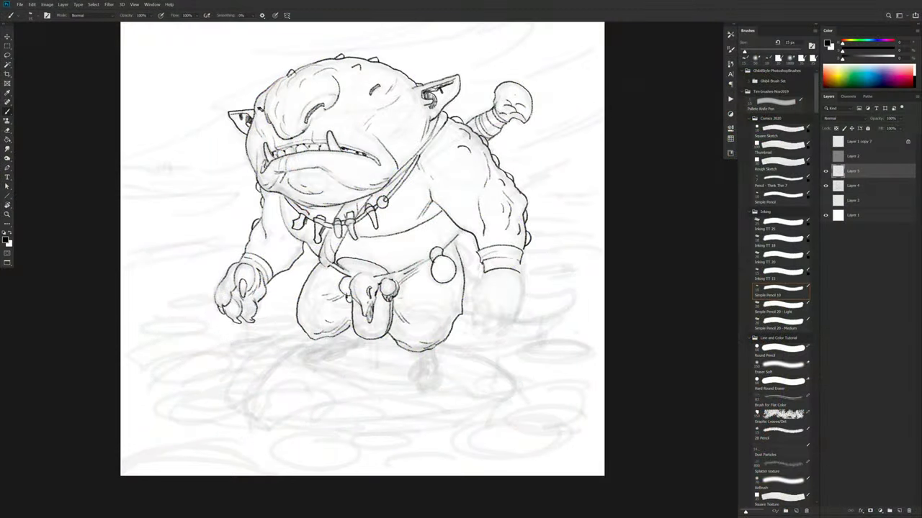
# - Ink the outer thigh contour and the pouches and straps hanging from the belt at the hip
pyautogui.moveTo(394, 309); pyautogui.dragTo(391, 337)
pyautogui.moveTo(435, 278); pyautogui.dragTo(455, 281)
pyautogui.moveTo(461, 230); pyautogui.dragTo(445, 245)
pyautogui.moveTo(439, 212); pyautogui.dragTo(468, 269)
pyautogui.moveTo(461, 236); pyautogui.dragTo(426, 279)
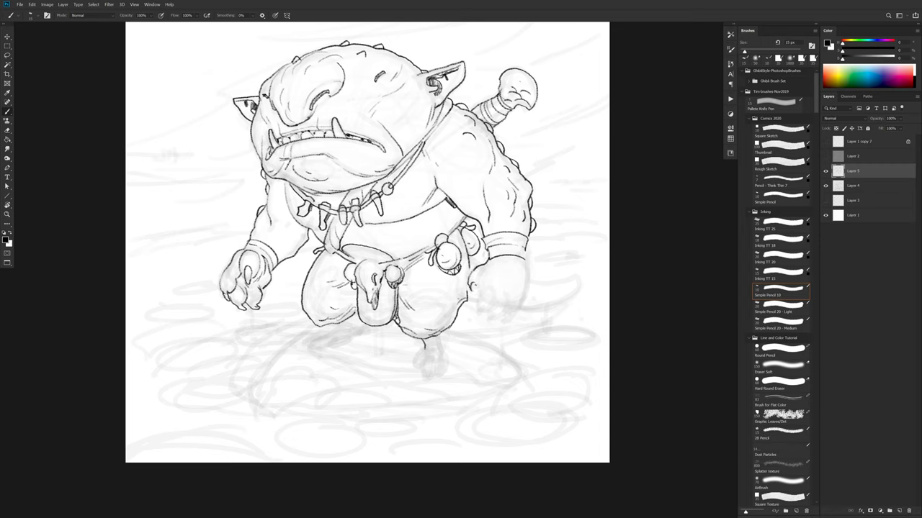
# - Ink the near hand below the wrist cuff, with thick fingers and pointed claws
pyautogui.moveTo(517, 294); pyautogui.dragTo(508, 315)
pyautogui.moveTo(526, 285)
pyautogui.mouseDown()
pyautogui.moveTo(522, 308)
pyautogui.moveTo(502, 324)
pyautogui.mouseUp()
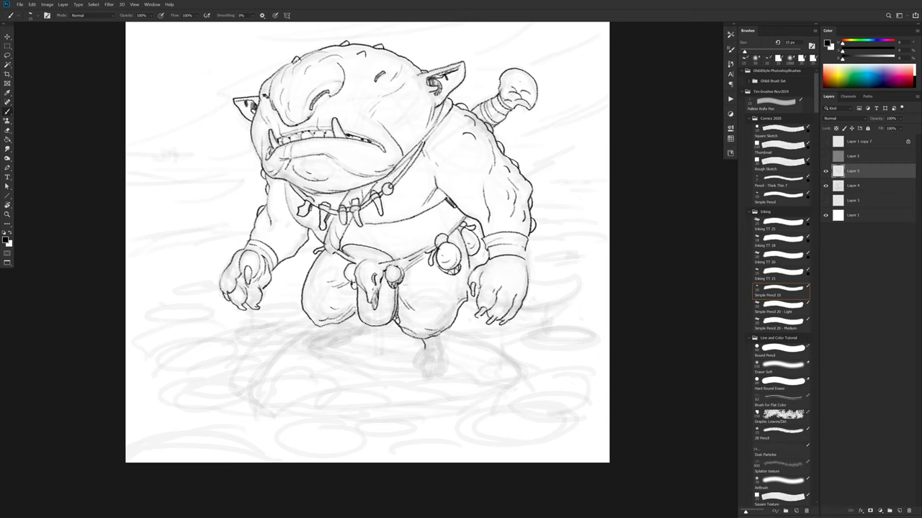
pyautogui.moveTo(488, 275)
pyautogui.mouseDown()
pyautogui.moveTo(511, 260)
pyautogui.moveTo(527, 275)
pyautogui.mouseUp()
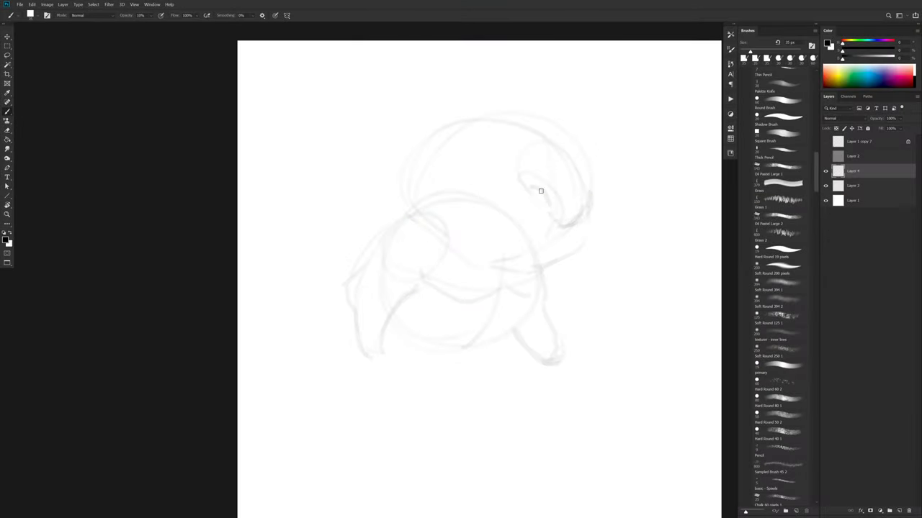
# - Rough in the creature's domed skull and the curved far side of its face with light strokes
pyautogui.moveTo(562, 144); pyautogui.dragTo(591, 198)
pyautogui.moveTo(432, 119); pyautogui.dragTo(568, 166)
pyautogui.moveTo(580, 155); pyautogui.dragTo(601, 205)
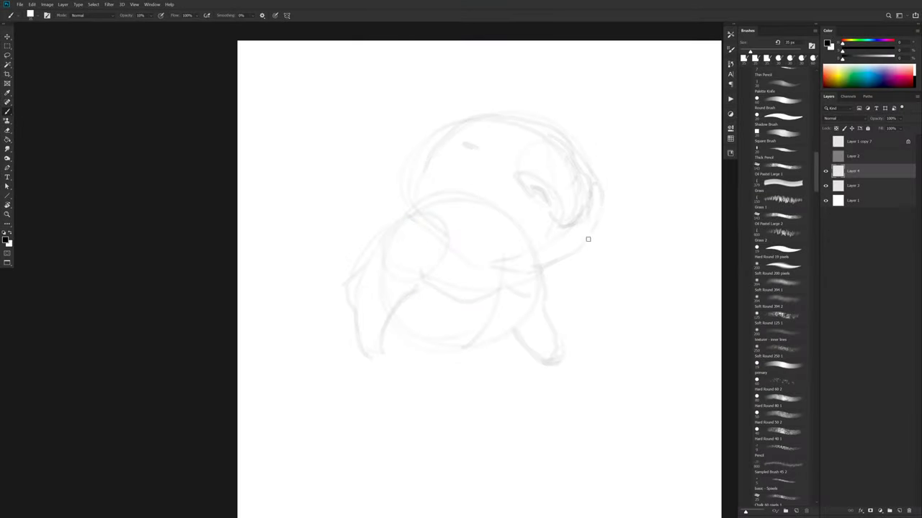
# - Sketch the lower jaw line, and select and transform the nose so it sits higher on the face
pyautogui.moveTo(577, 246); pyautogui.dragTo(454, 232)
pyautogui.press('l')
pyautogui.hotkey('ctrl', 't')
pyautogui.moveTo(595, 180)
pyautogui.mouseDown()
pyautogui.moveTo(562, 176)
pyautogui.moveTo(557, 237)
pyautogui.moveTo(494, 216)
pyautogui.moveTo(468, 229)
pyautogui.mouseUp()
pyautogui.press('Return')
pyautogui.hotkey('ctrl', 'd')
# - Undo the last change and sketch the wide underbite mouth with its protruding tusks
pyautogui.press('b')
pyautogui.hotkey('ctrl', 'z')
pyautogui.moveTo(592, 213)
pyautogui.mouseDown()
pyautogui.moveTo(586, 237)
pyautogui.moveTo(446, 231)
pyautogui.mouseUp()
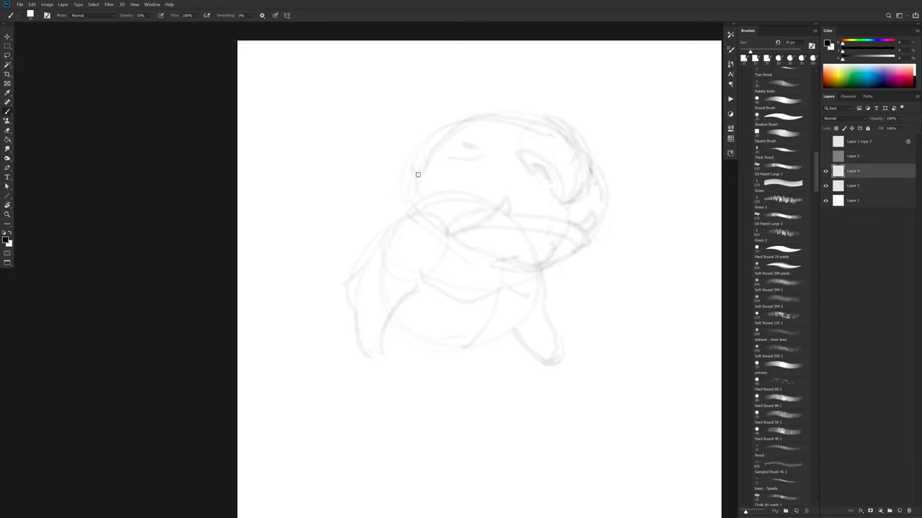
# - Sketch two pointed ears on the sides of the head and reinforce the skull and jaw contours
pyautogui.moveTo(418, 175); pyautogui.dragTo(383, 138)
pyautogui.moveTo(606, 207); pyautogui.dragTo(629, 195)
pyautogui.moveTo(448, 133); pyautogui.dragTo(547, 115)
pyautogui.moveTo(444, 238); pyautogui.dragTo(491, 257)
pyautogui.moveTo(383, 139); pyautogui.dragTo(432, 153)
# - Rough in the outlines of both hanging arms down to the hands
pyautogui.moveTo(536, 282)
pyautogui.mouseDown()
pyautogui.moveTo(541, 320)
pyautogui.moveTo(573, 368)
pyautogui.mouseUp()
pyautogui.moveTo(416, 290); pyautogui.dragTo(383, 350)
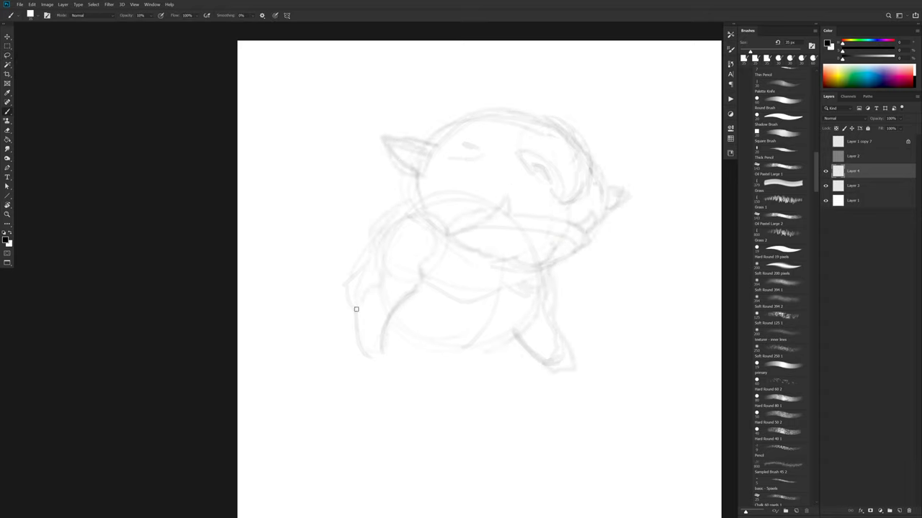
pyautogui.moveTo(357, 320); pyautogui.dragTo(396, 374)
# - Block in the short legs and hips below the belly and reinforce the mouth line
pyautogui.moveTo(504, 346); pyautogui.dragTo(519, 421)
pyautogui.moveTo(389, 371); pyautogui.dragTo(486, 417)
pyautogui.moveTo(382, 335); pyautogui.dragTo(450, 367)
pyautogui.moveTo(478, 216)
pyautogui.mouseDown()
pyautogui.moveTo(550, 210)
pyautogui.moveTo(541, 259)
pyautogui.mouseUp()
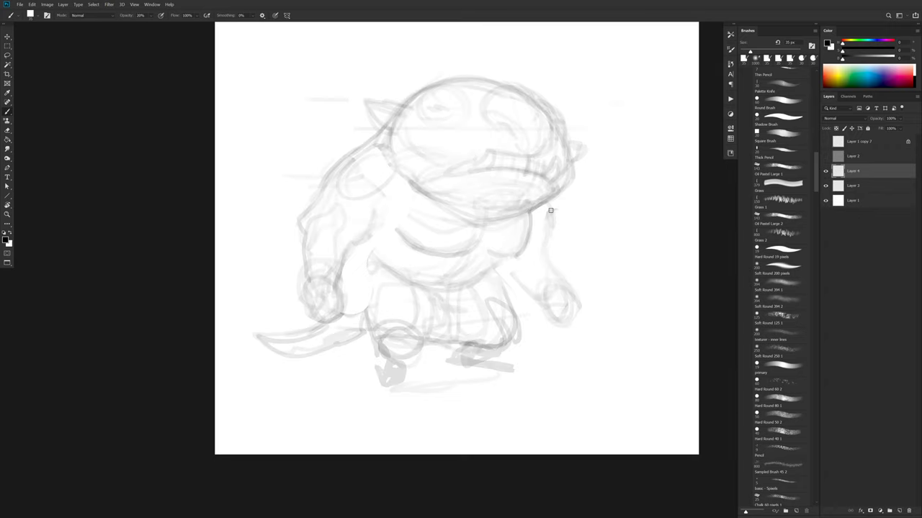
# - Refine the sides of the belly and erase stray lines beside the far arm
pyautogui.moveTo(385, 216); pyautogui.dragTo(371, 256)
pyautogui.moveTo(494, 272); pyautogui.dragTo(511, 261)
pyautogui.moveTo(368, 242); pyautogui.dragTo(355, 250)
pyautogui.press('e')
pyautogui.moveTo(551, 239); pyautogui.dragTo(551, 224)
pyautogui.press('b')
# - Strengthen the near arm's outline and redraw the chest and belly folds with darker strokes
pyautogui.moveTo(360, 144); pyautogui.dragTo(302, 281)
pyautogui.moveTo(339, 278)
pyautogui.mouseDown()
pyautogui.moveTo(373, 223)
pyautogui.moveTo(425, 245)
pyautogui.mouseUp()
pyautogui.press('e')
pyautogui.press('b')
pyautogui.moveTo(388, 199)
pyautogui.mouseDown()
pyautogui.moveTo(366, 224)
pyautogui.moveTo(422, 251)
pyautogui.mouseUp()
pyautogui.moveTo(487, 261); pyautogui.dragTo(524, 252)
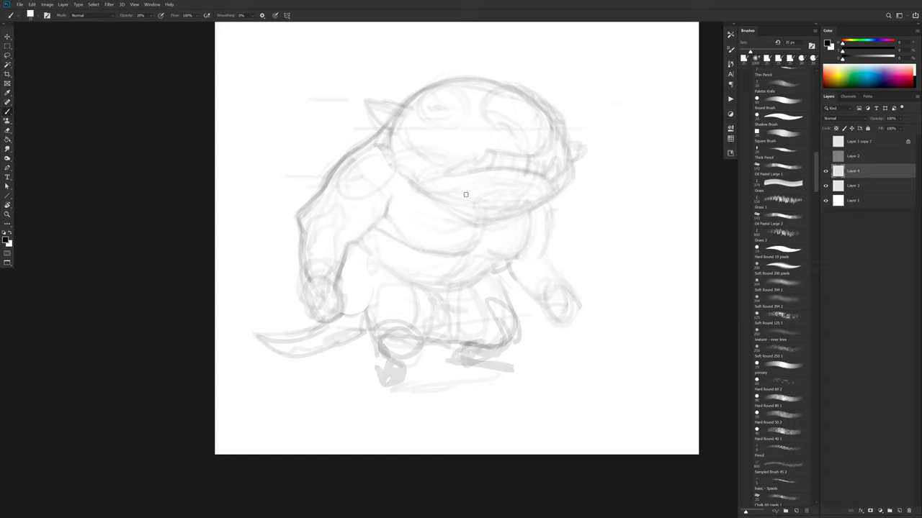
# - Draw perspective guides with a horizon line marked HL, and define the eye and the near fist
pyautogui.moveTo(369, 334); pyautogui.dragTo(598, 319)
pyautogui.moveTo(647, 185); pyautogui.dragTo(673, 189)
pyautogui.moveTo(439, 105); pyautogui.dragTo(449, 109)
pyautogui.moveTo(317, 278); pyautogui.dragTo(325, 322)
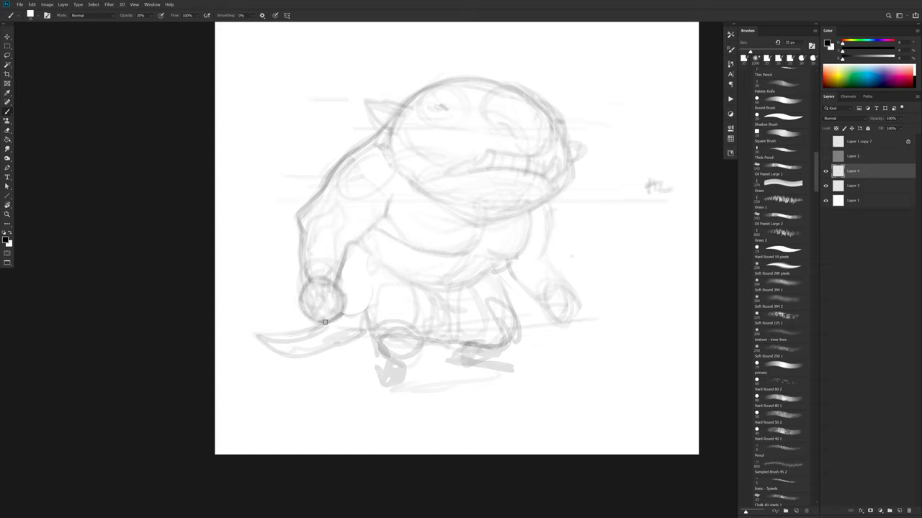
# - Fade the rough lines of the far forearm and hand by erasing them
pyautogui.moveTo(551, 288); pyautogui.dragTo(576, 314)
pyautogui.press('e')
pyautogui.moveTo(556, 301); pyautogui.dragTo(566, 317)
pyautogui.press('b')
pyautogui.hotkey('ctrl', 'z')
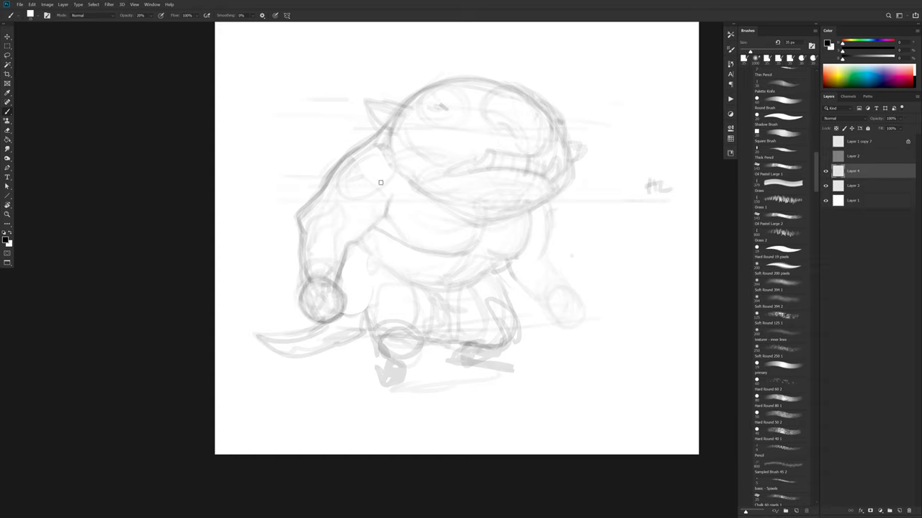
# - Redraw the far arm from the shoulder behind the jaw down to a round fist, undoing stray strokes
pyautogui.moveTo(535, 155); pyautogui.dragTo(565, 321)
pyautogui.moveTo(543, 203); pyautogui.dragTo(558, 288)
pyautogui.moveTo(536, 148); pyautogui.dragTo(551, 214)
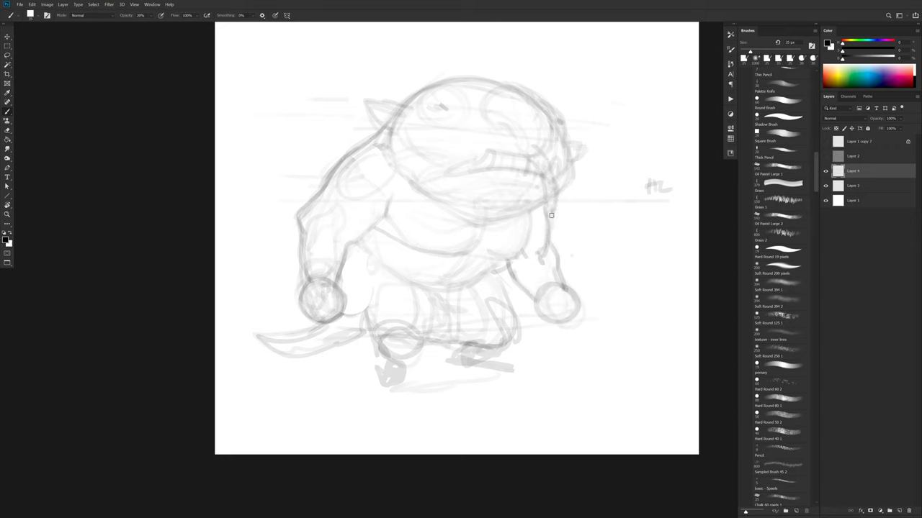
pyautogui.hotkey('ctrl', 'z')
pyautogui.hotkey('ctrl', 'z')
pyautogui.moveTo(552, 172); pyautogui.dragTo(554, 207)
pyautogui.moveTo(533, 136); pyautogui.dragTo(558, 199)
# - Sketch sweeping curves and flat oval stones across the ground around the creature's feet
pyautogui.moveTo(421, 324); pyautogui.dragTo(608, 338)
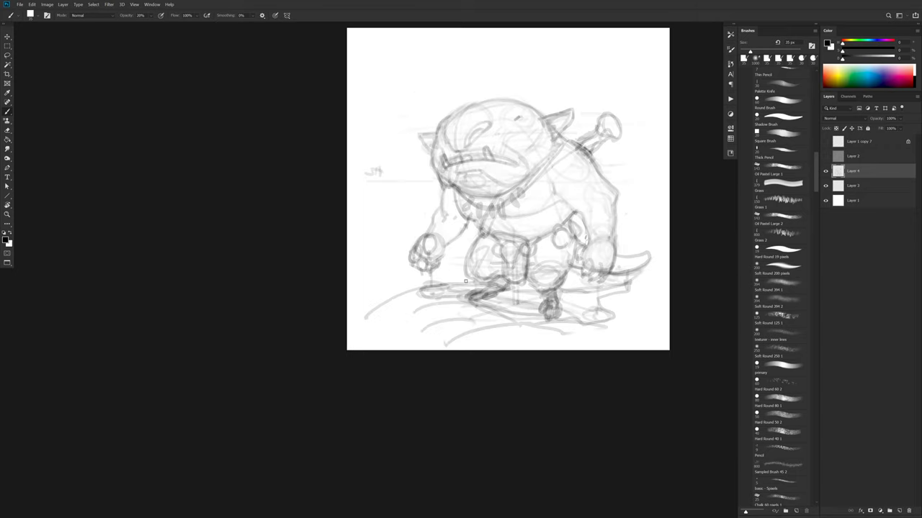
pyautogui.moveTo(605, 303); pyautogui.dragTo(417, 331)
pyautogui.moveTo(454, 285)
pyautogui.mouseDown()
pyautogui.moveTo(358, 311)
pyautogui.moveTo(659, 331)
pyautogui.mouseUp()
pyautogui.moveTo(382, 324); pyautogui.dragTo(608, 302)
pyautogui.moveTo(432, 339)
pyautogui.mouseDown()
pyautogui.moveTo(623, 295)
pyautogui.moveTo(616, 291)
pyautogui.mouseUp()
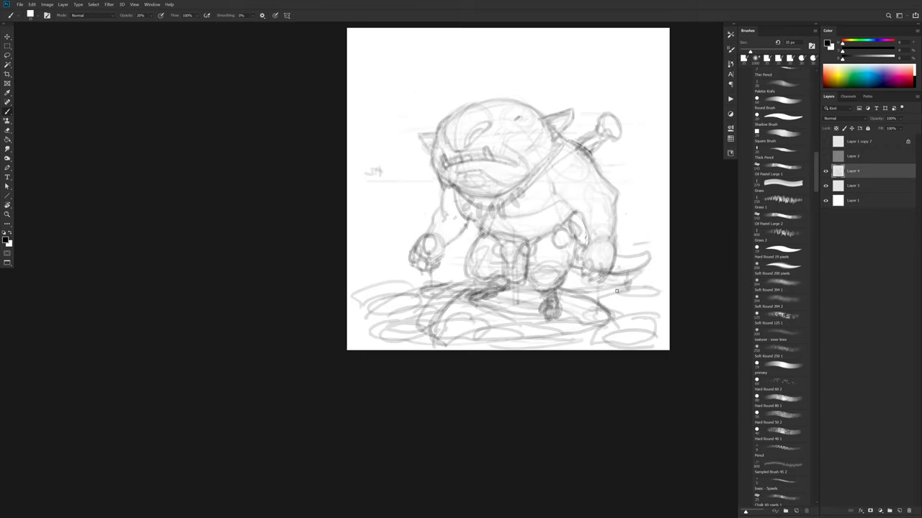
# - Sketch loose horizontal background strokes on both sides of the creature, undoing the unwanted ones
pyautogui.moveTo(464, 274); pyautogui.dragTo(427, 278)
pyautogui.moveTo(407, 274); pyautogui.dragTo(360, 279)
pyautogui.moveTo(666, 224); pyautogui.dragTo(606, 228)
pyautogui.moveTo(432, 221); pyautogui.dragTo(349, 236)
pyautogui.moveTo(350, 180); pyautogui.dragTo(445, 198)
pyautogui.moveTo(612, 187); pyautogui.dragTo(668, 185)
pyautogui.hotkey('ctrl', 'z')
pyautogui.hotkey('ctrl', 'z')
pyautogui.moveTo(425, 183); pyautogui.dragTo(347, 186)
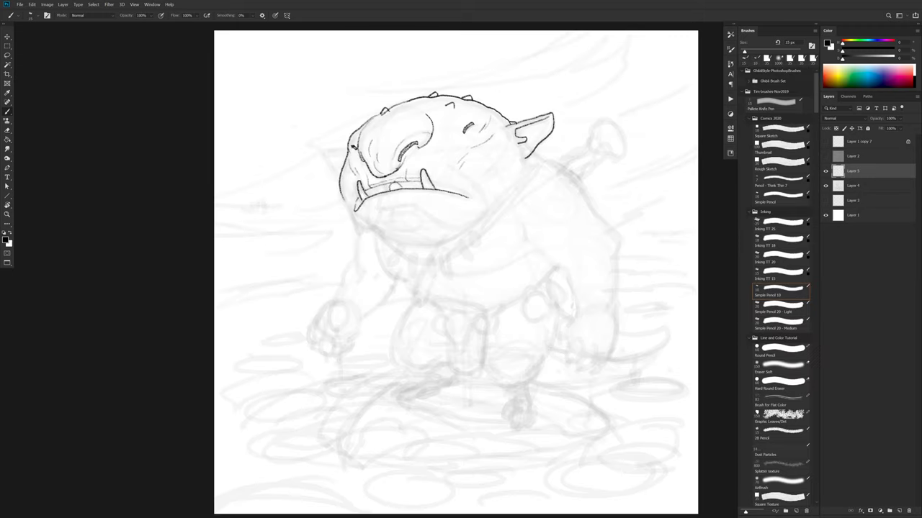
# - Ink the teeth between the tusks, the lower lip and the front edge of the jaw
pyautogui.moveTo(377, 185); pyautogui.dragTo(387, 193)
pyautogui.moveTo(403, 183); pyautogui.dragTo(414, 188)
pyautogui.moveTo(372, 189); pyautogui.dragTo(377, 196)
pyautogui.moveTo(433, 185); pyautogui.dragTo(473, 203)
pyautogui.moveTo(350, 188); pyautogui.dragTo(359, 227)
# - Ink small wrinkles across the forehead and above the large nose
pyautogui.moveTo(429, 107); pyautogui.dragTo(383, 124)
pyautogui.moveTo(379, 119); pyautogui.dragTo(370, 136)
pyautogui.moveTo(399, 117); pyautogui.dragTo(393, 126)
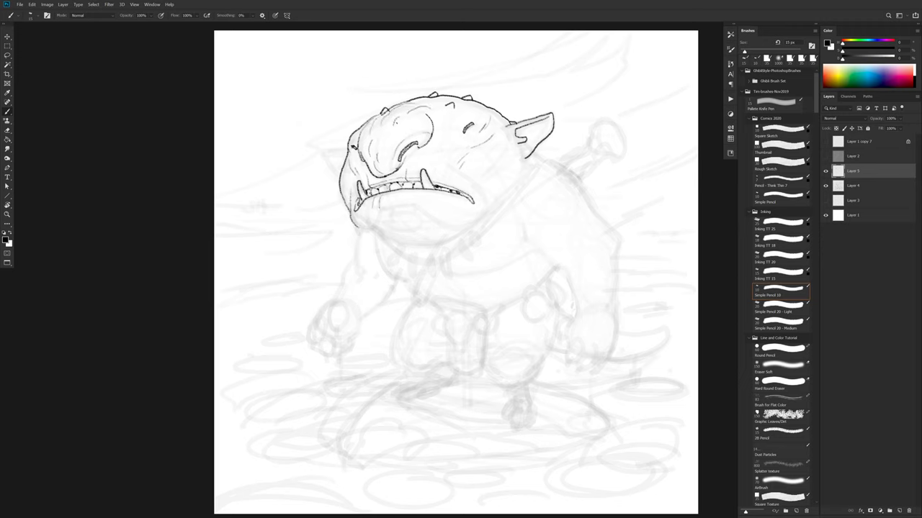
# - Ink the chin and jaw contour with the lower-lip fold, plus the strap running down from the ear
pyautogui.moveTo(437, 274); pyautogui.dragTo(430, 295)
pyautogui.moveTo(540, 149); pyautogui.dragTo(481, 220)
pyautogui.moveTo(369, 206); pyautogui.dragTo(406, 210)
pyautogui.moveTo(379, 210)
pyautogui.mouseDown()
pyautogui.moveTo(356, 229)
pyautogui.moveTo(484, 219)
pyautogui.mouseUp()
pyautogui.moveTo(409, 205); pyautogui.dragTo(423, 209)
pyautogui.moveTo(432, 227); pyautogui.dragTo(461, 220)
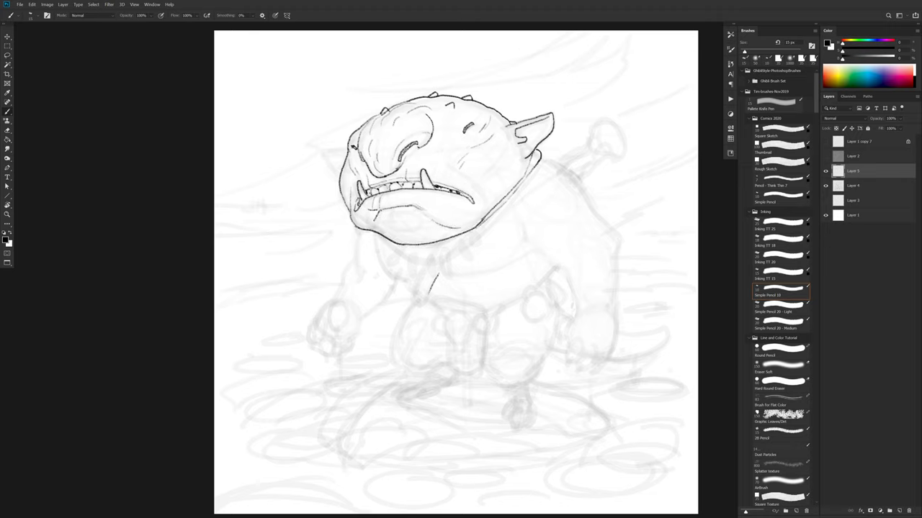
# - Add inked crease lines around the chin, the cheek and the mouth corner
pyautogui.moveTo(381, 210); pyautogui.dragTo(360, 228)
pyautogui.moveTo(446, 228); pyautogui.dragTo(475, 221)
pyautogui.moveTo(469, 176); pyautogui.dragTo(491, 208)
pyautogui.moveTo(382, 230); pyautogui.dragTo(407, 217)
# - Ink the inner folds of the near ear and the outline of the small far ear
pyautogui.moveTo(530, 131)
pyautogui.mouseDown()
pyautogui.moveTo(518, 146)
pyautogui.moveTo(517, 131)
pyautogui.mouseUp()
pyautogui.moveTo(347, 148); pyautogui.dragTo(323, 150)
pyautogui.moveTo(322, 150)
pyautogui.mouseDown()
pyautogui.moveTo(341, 173)
pyautogui.moveTo(332, 158)
pyautogui.mouseUp()
# - Ink the necklace with its bead and hanging teeth below the jaw, and start the far arm's outline
pyautogui.moveTo(442, 252); pyautogui.dragTo(445, 277)
pyautogui.moveTo(440, 258)
pyautogui.mouseDown()
pyautogui.moveTo(461, 253)
pyautogui.moveTo(470, 268)
pyautogui.moveTo(477, 236)
pyautogui.mouseUp()
pyautogui.moveTo(481, 232); pyautogui.dragTo(512, 194)
pyautogui.moveTo(436, 256)
pyautogui.mouseDown()
pyautogui.moveTo(431, 277)
pyautogui.moveTo(425, 263)
pyautogui.mouseUp()
pyautogui.moveTo(417, 254); pyautogui.dragTo(410, 281)
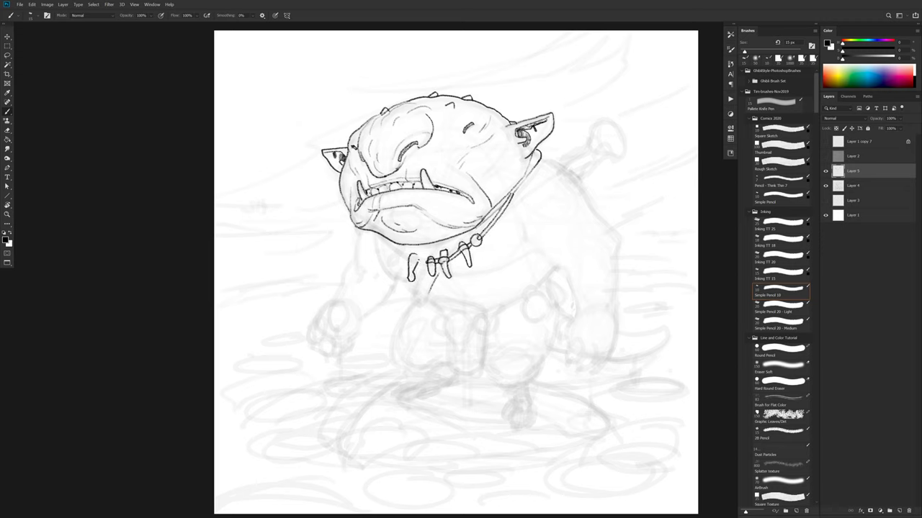
pyautogui.moveTo(389, 252); pyautogui.dragTo(394, 268)
pyautogui.moveTo(400, 256); pyautogui.dragTo(380, 239)
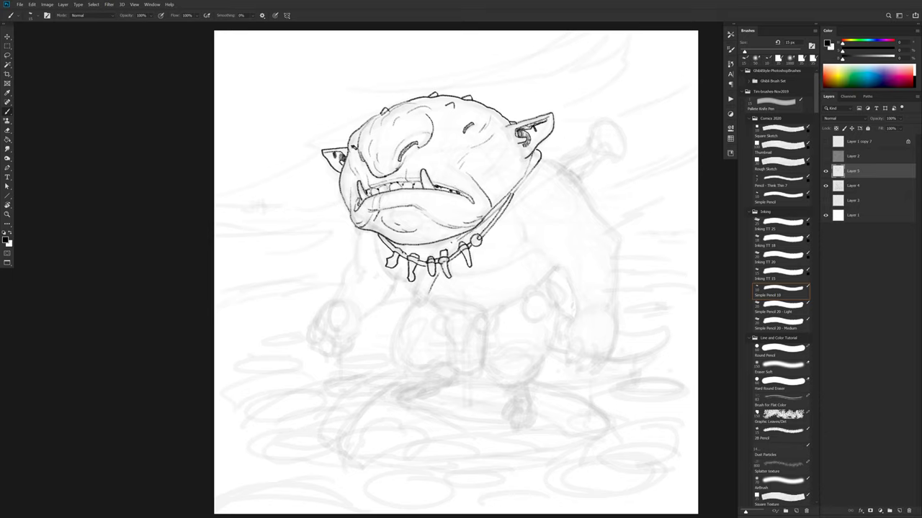
pyautogui.moveTo(340, 256)
pyautogui.mouseDown()
pyautogui.moveTo(314, 295)
pyautogui.moveTo(376, 305)
pyautogui.mouseUp()
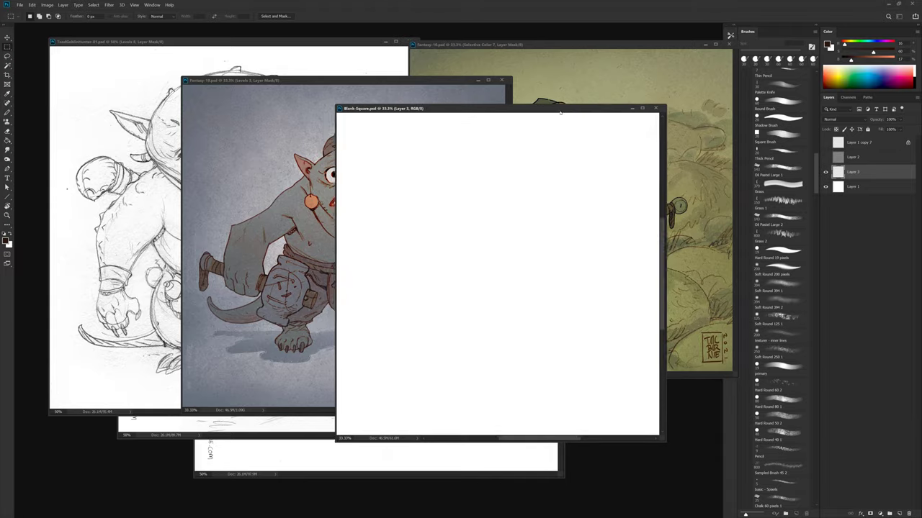
# - Move the Blank-Square and Fantasy-19 documents aside and bring the ToadGoblinHunter-01 drawing to the front
pyautogui.moveTo(560, 112); pyautogui.dragTo(507, 116)
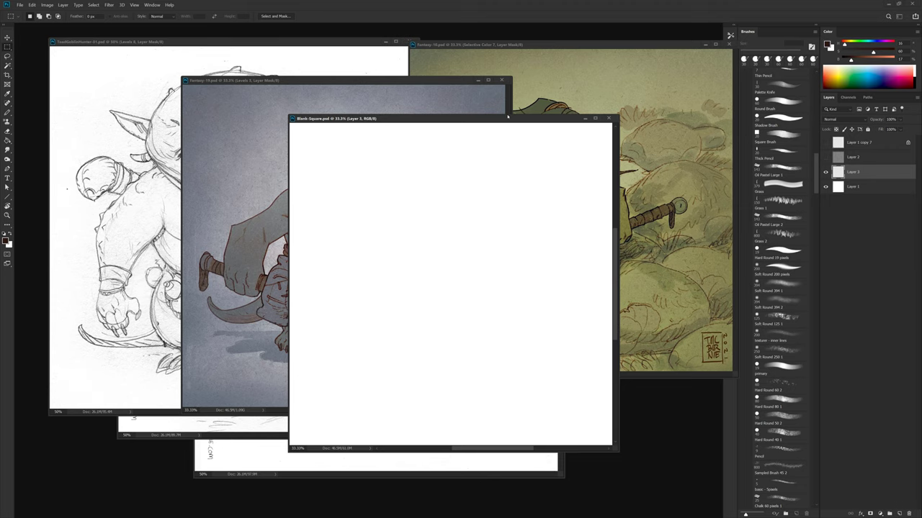
pyautogui.moveTo(426, 122); pyautogui.dragTo(236, 112)
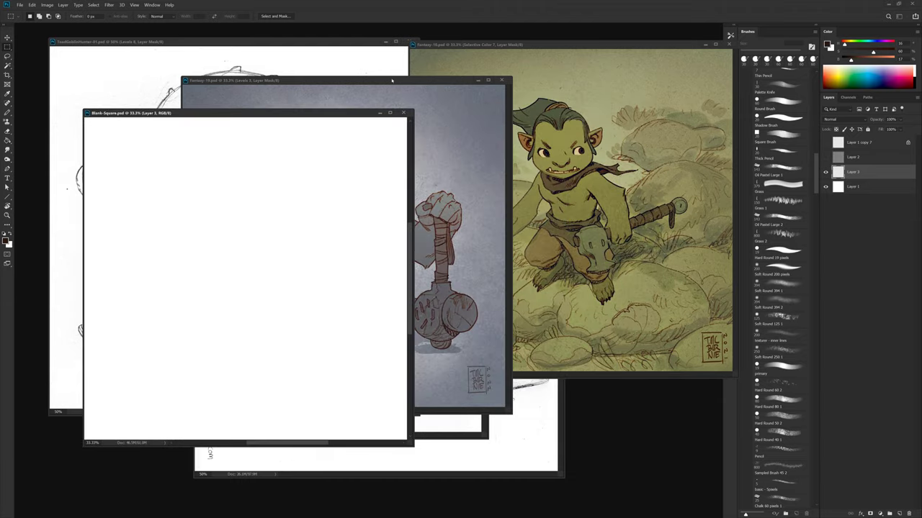
pyautogui.moveTo(392, 81); pyautogui.dragTo(517, 110)
pyautogui.moveTo(362, 43); pyautogui.dragTo(354, 70)
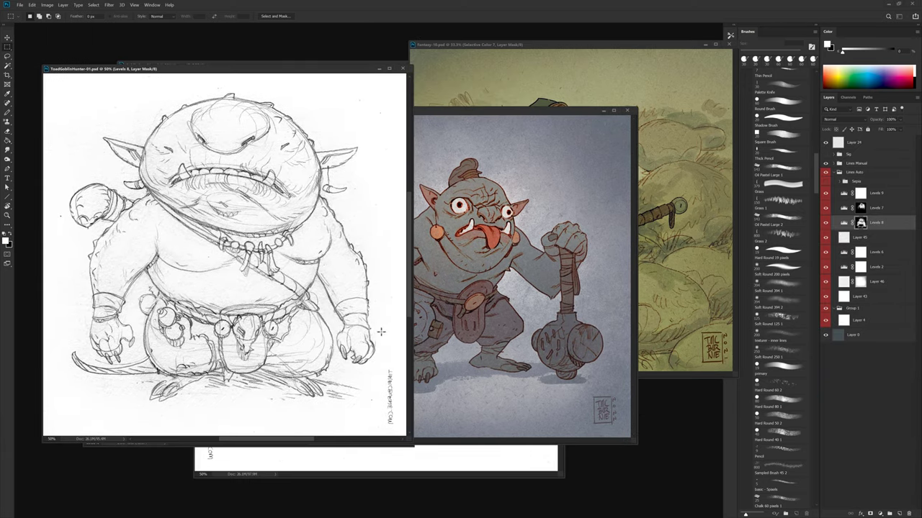
# - Bring the GoblinAxe-01 drawing and the Fantasy-10 painting forward to examine their line work
pyautogui.moveTo(451, 47); pyautogui.dragTo(453, 98)
pyautogui.moveTo(443, 66); pyautogui.dragTo(579, 60)
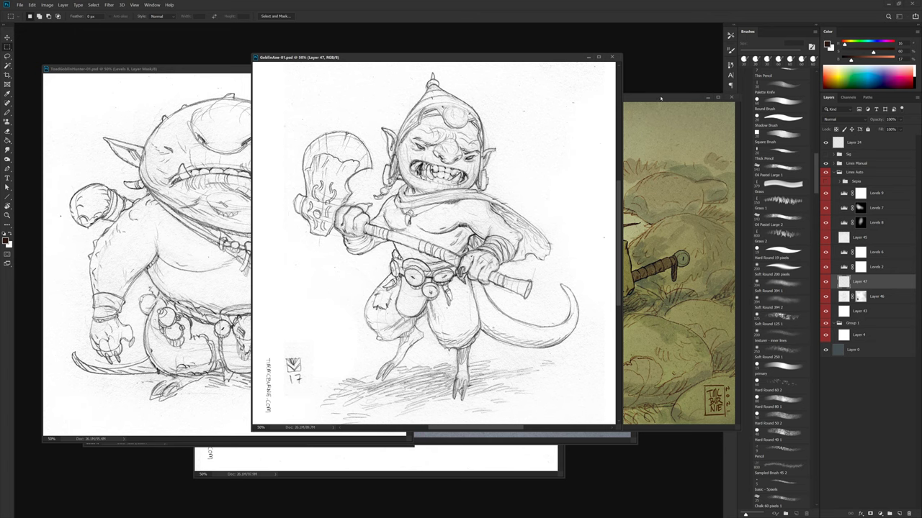
pyautogui.moveTo(660, 98); pyautogui.dragTo(589, 93)
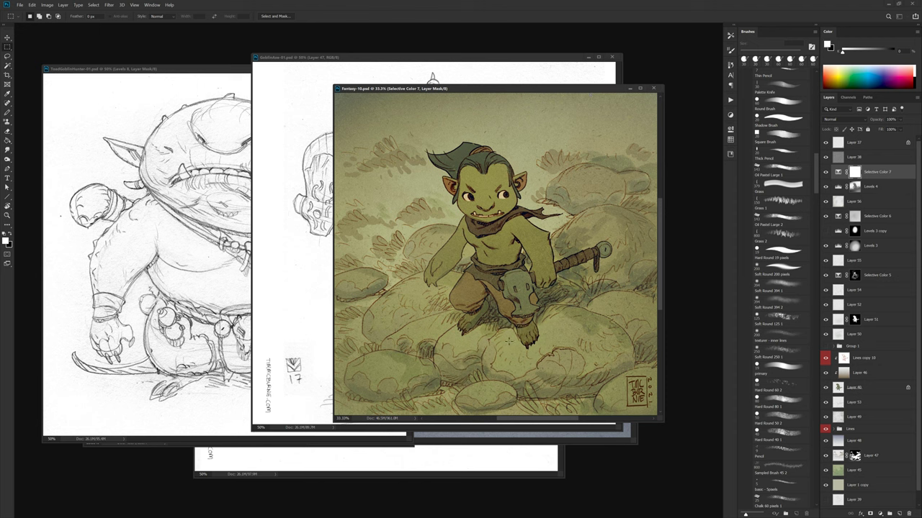
pyautogui.moveTo(489, 89)
pyautogui.mouseDown()
pyautogui.moveTo(479, 209)
pyautogui.moveTo(500, 77)
pyautogui.mouseUp()
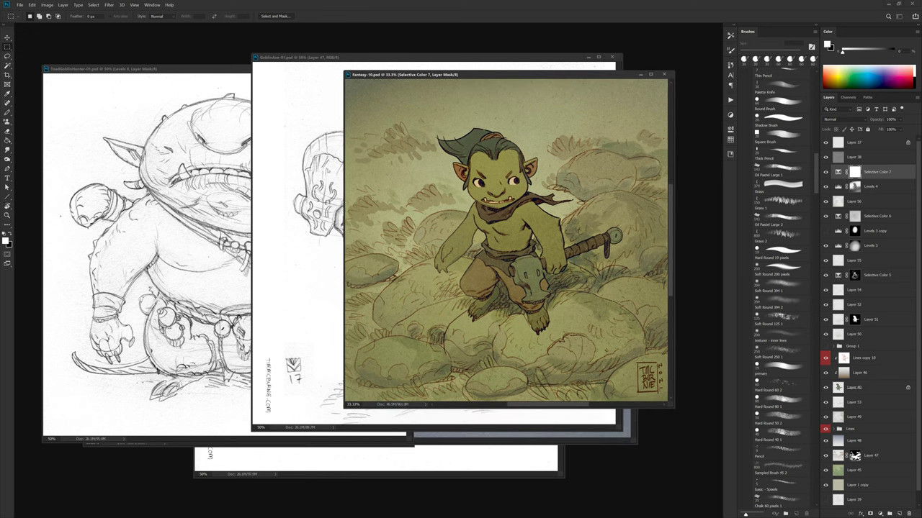
# - Arrange GoblinAxe-01 and Fantasy-10 beside each other to compare pencil shading with coloured line art
pyautogui.moveTo(326, 58); pyautogui.dragTo(275, 67)
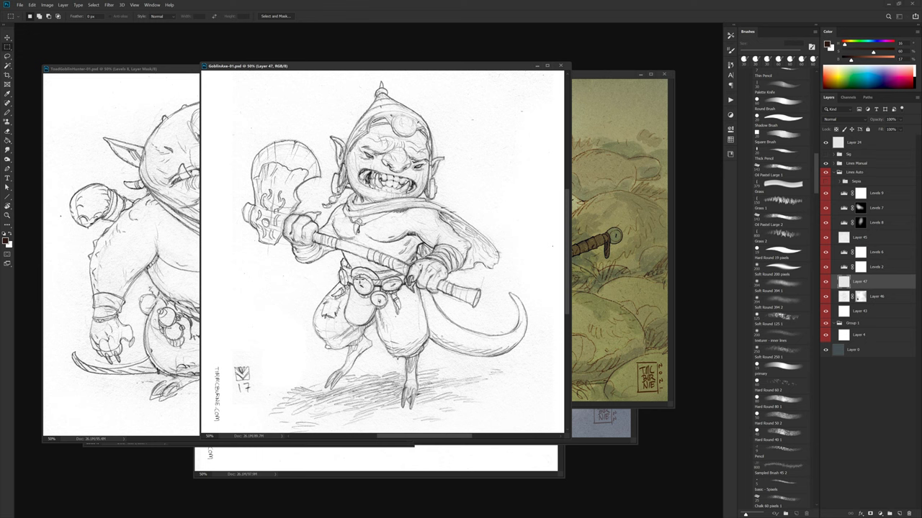
pyautogui.moveTo(610, 75); pyautogui.dragTo(614, 65)
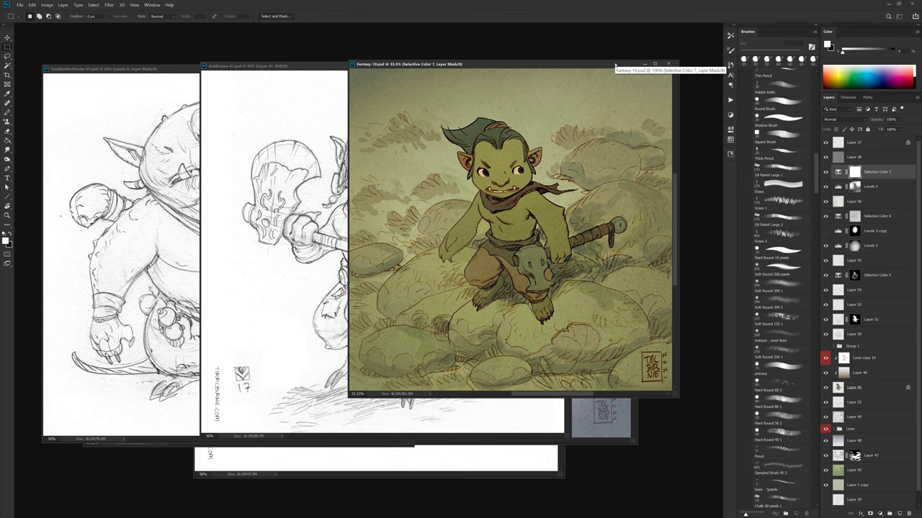
pyautogui.moveTo(615, 65); pyautogui.dragTo(612, 64)
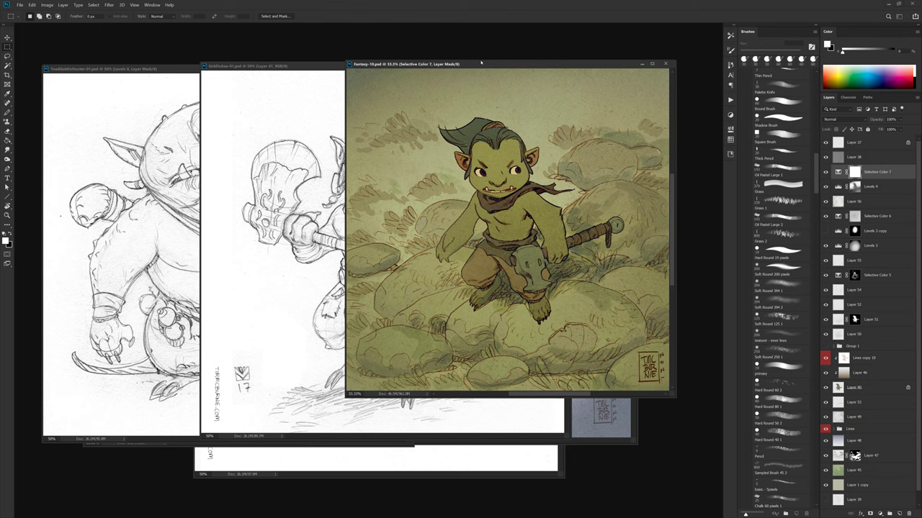
pyautogui.moveTo(517, 67); pyautogui.dragTo(513, 62)
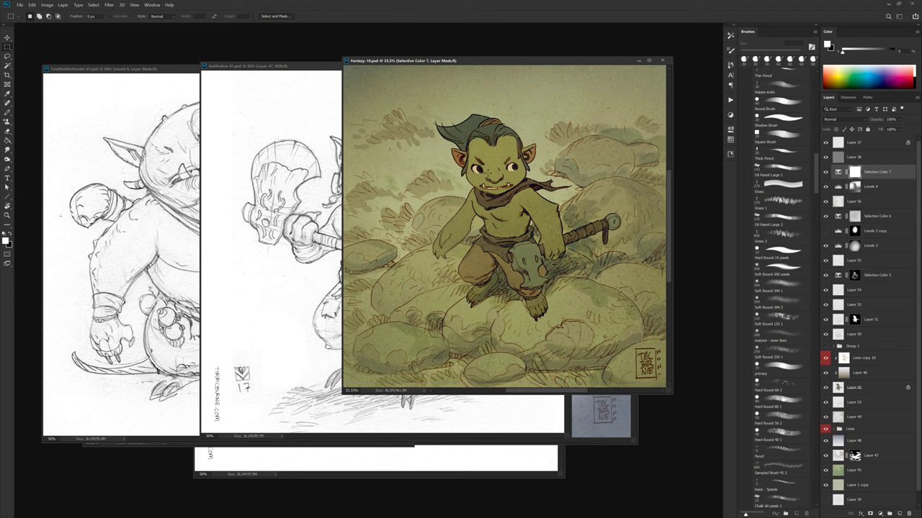
# - Examine the Fantasy-19 painting next to Fantasy-10 and return to the GoblinAxe-01 pencil drawing
pyautogui.press('b')
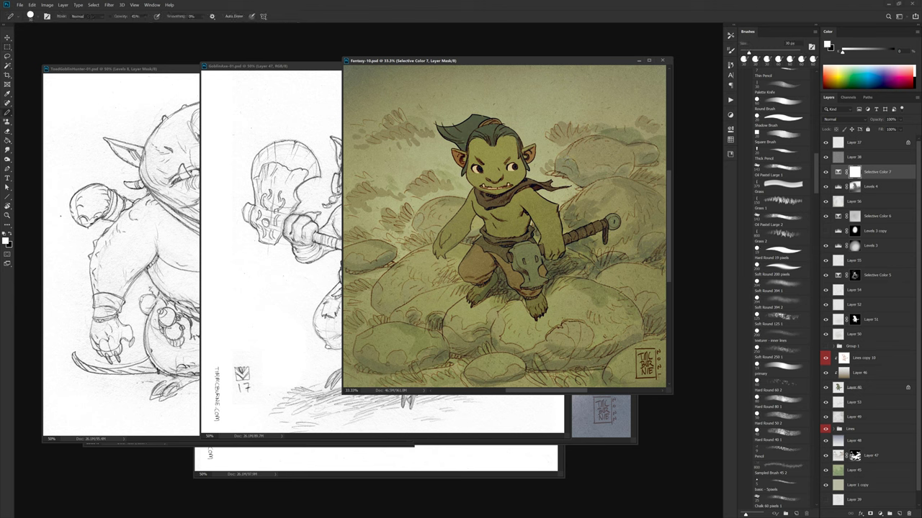
pyautogui.click(590, 423)
pyautogui.moveTo(536, 113); pyautogui.dragTo(324, 88)
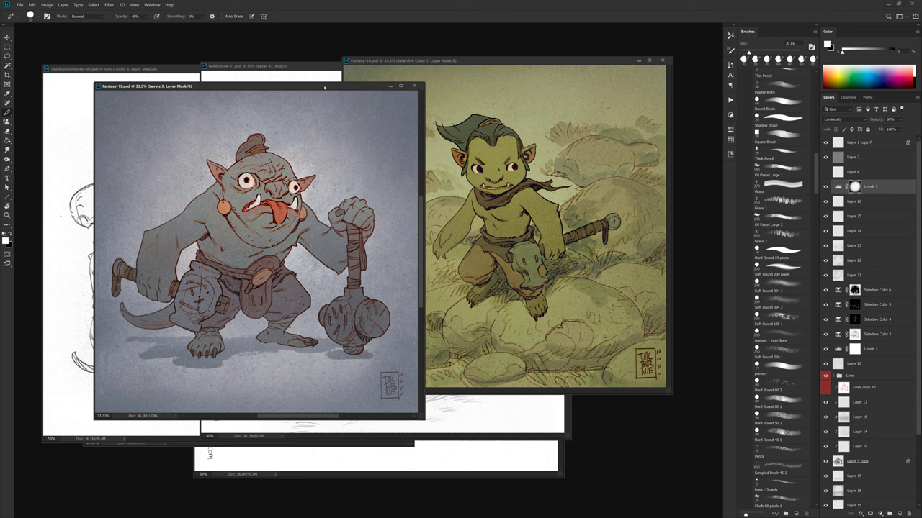
pyautogui.moveTo(324, 87)
pyautogui.mouseDown()
pyautogui.moveTo(345, 114)
pyautogui.moveTo(566, 137)
pyautogui.moveTo(560, 101)
pyautogui.mouseUp()
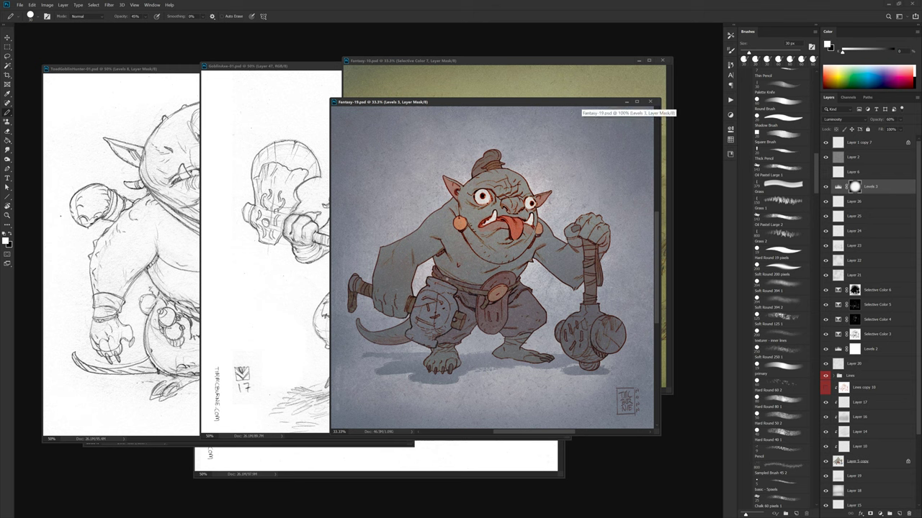
pyautogui.click(260, 65)
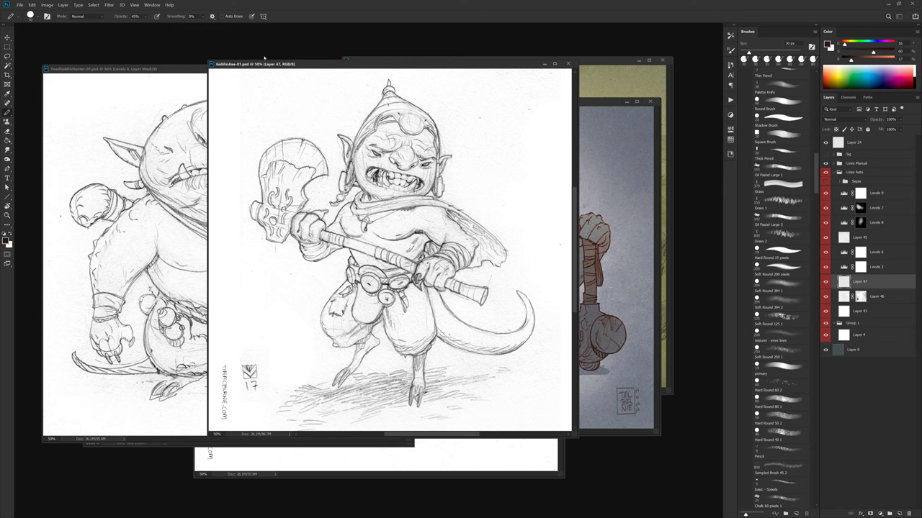
pyautogui.moveTo(401, 66); pyautogui.dragTo(401, 58)
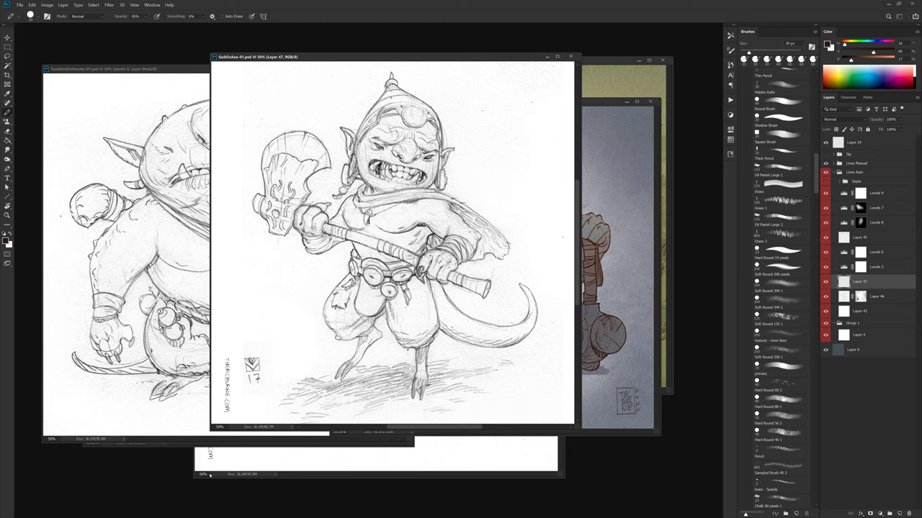
# - Examine the GoblinAxe-01 and batgoblinmage-01 pencil drawings, then place the Fantasy-10 painting beside them for comparison
pyautogui.moveTo(453, 52); pyautogui.dragTo(467, 56)
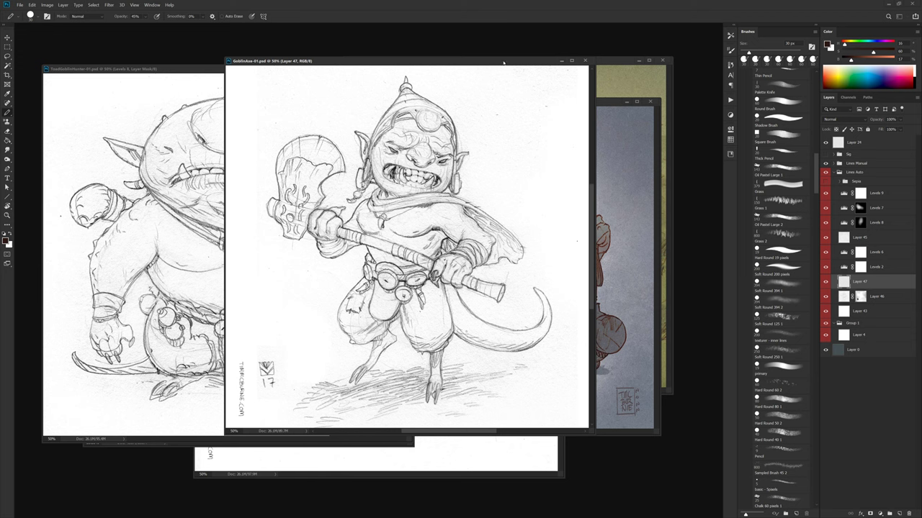
pyautogui.moveTo(504, 63)
pyautogui.mouseDown()
pyautogui.moveTo(521, 317)
pyautogui.moveTo(504, 55)
pyautogui.mouseUp()
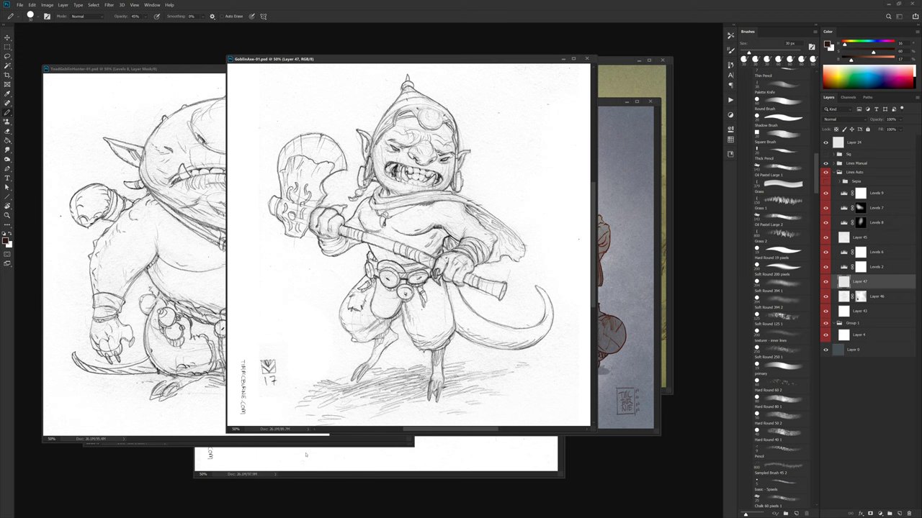
pyautogui.click(311, 461)
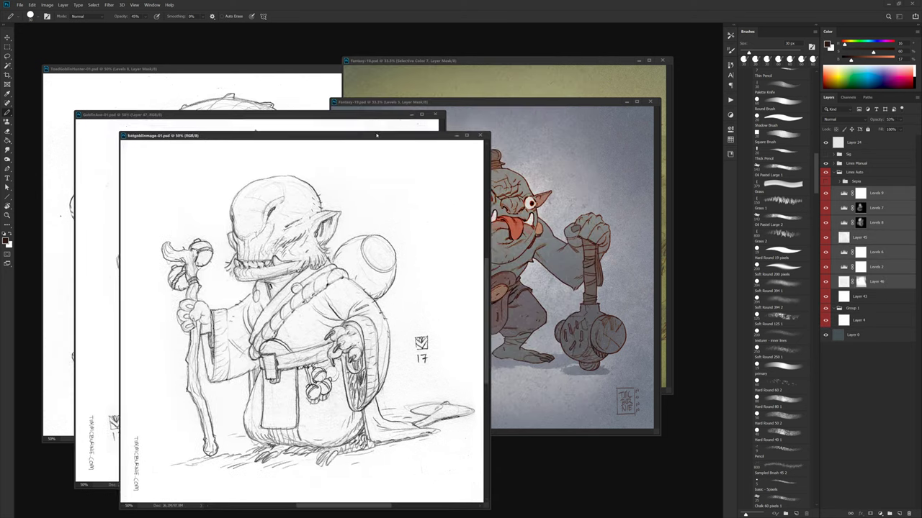
pyautogui.moveTo(376, 134); pyautogui.dragTo(379, 106)
pyautogui.click(379, 60)
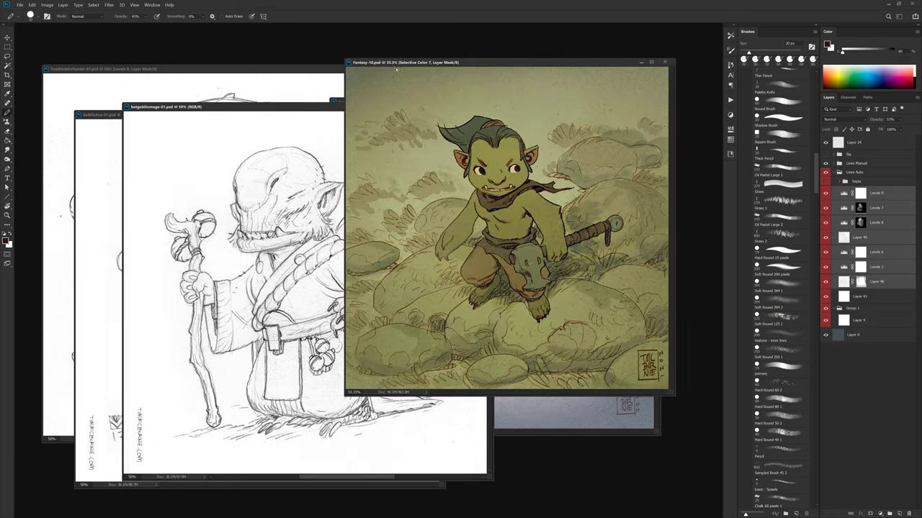
pyautogui.moveTo(379, 60); pyautogui.dragTo(401, 74)
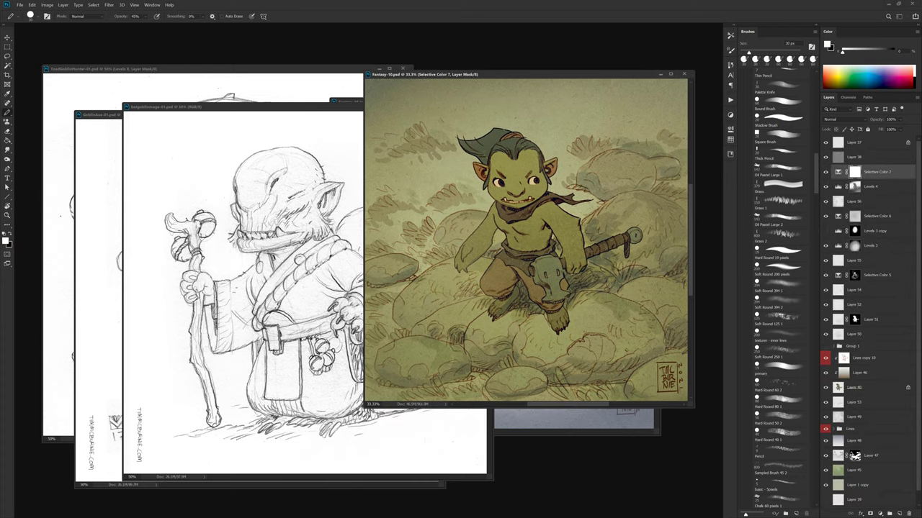
# - Shift the batgoblinmage-01, GoblinAxe-01 and ToadGoblinHunter-01 drawings aside and bring the blank Fantasy-21 document forward
pyautogui.click(334, 110)
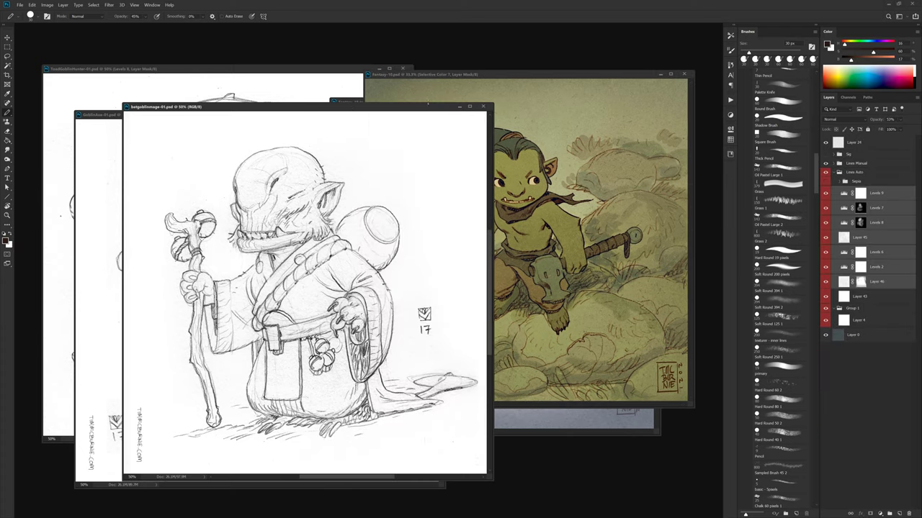
pyautogui.moveTo(415, 103); pyautogui.dragTo(549, 88)
pyautogui.click(239, 115)
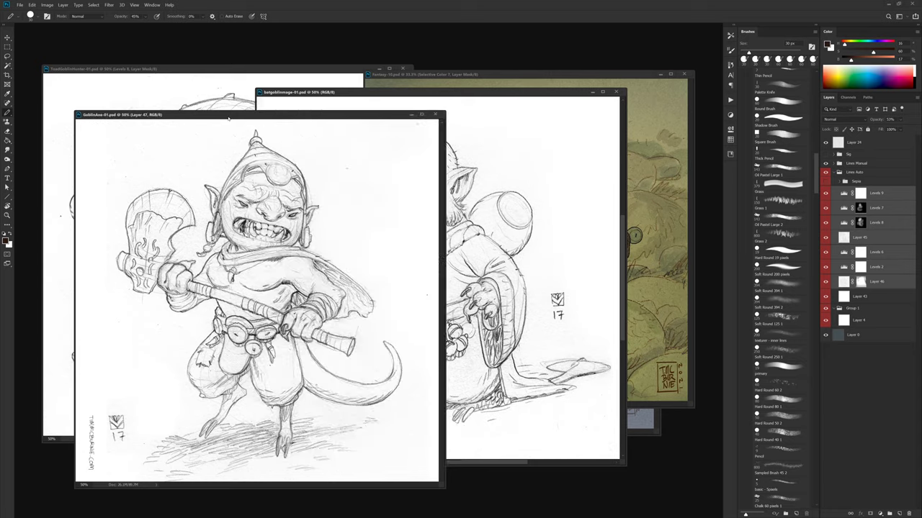
pyautogui.moveTo(239, 114); pyautogui.dragTo(432, 90)
pyautogui.moveTo(288, 68); pyautogui.dragTo(491, 100)
pyautogui.moveTo(203, 115); pyautogui.dragTo(180, 94)
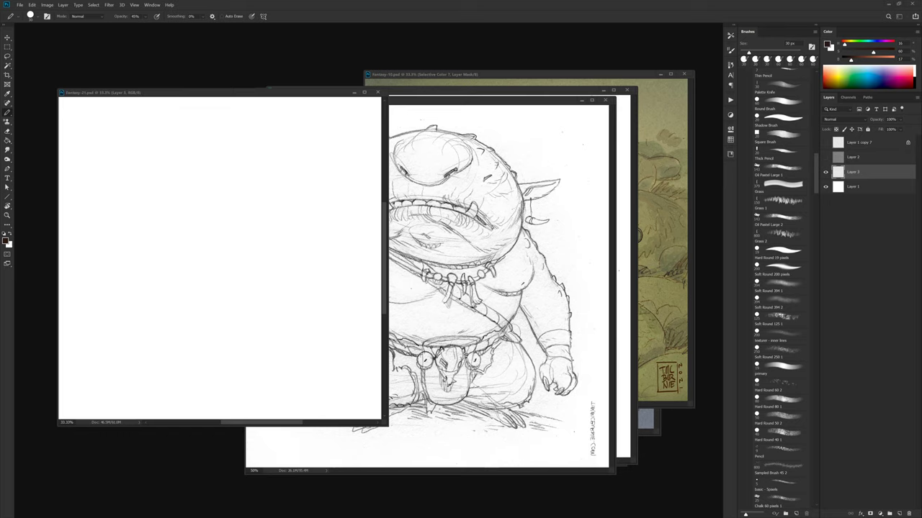
# - Move the Fantasy-21 document over the reference drawings and preview it in full-screen view
pyautogui.moveTo(281, 99); pyautogui.dragTo(408, 89)
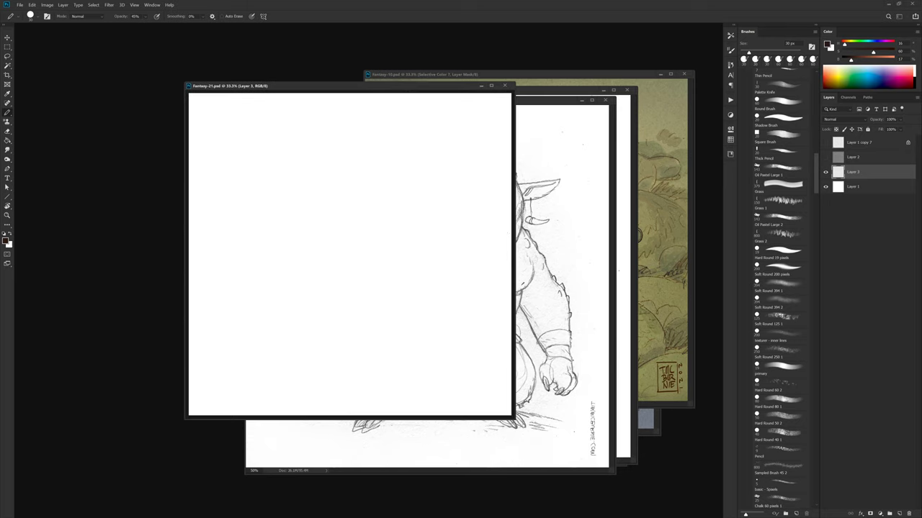
pyautogui.press('f')
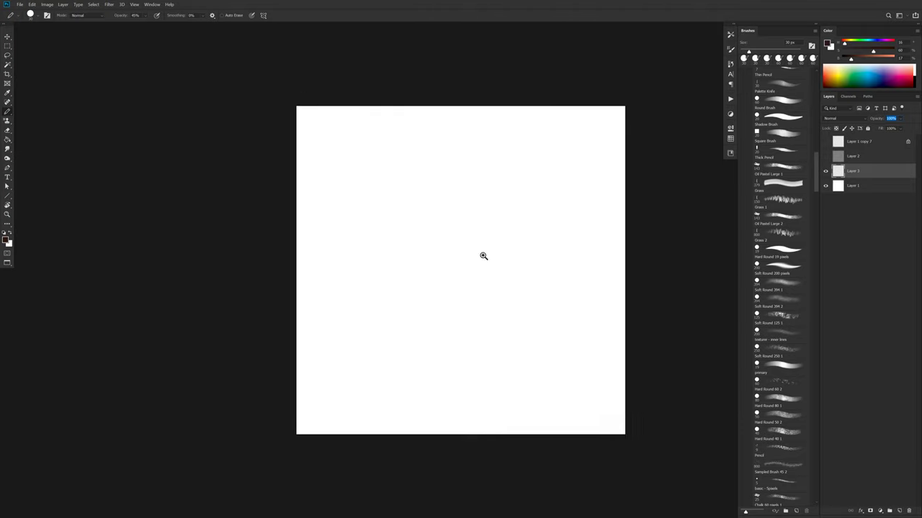
pyautogui.press('f')
pyautogui.press('f')
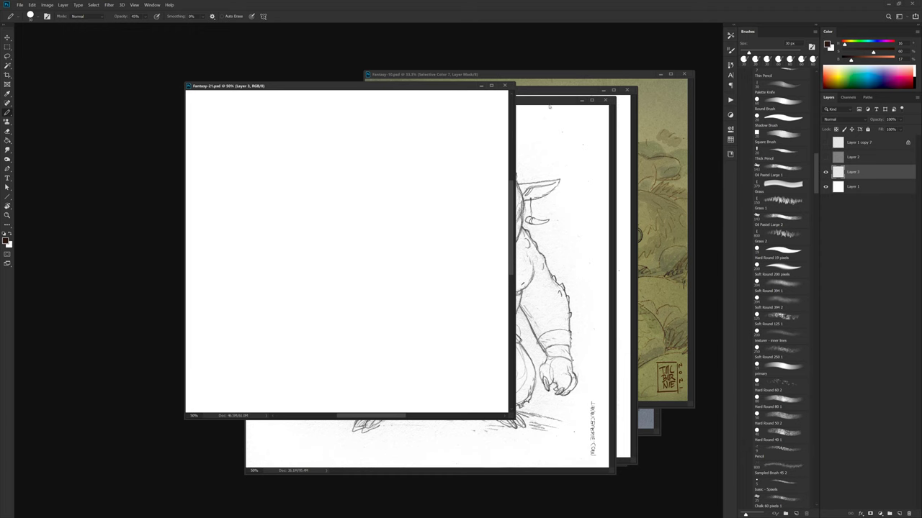
# - Move ToadGoblinHunter-01 and GoblinAxe-01 out of the way, reposition batgoblinmage-01, and bring Fantasy-21 back to the front
pyautogui.moveTo(549, 101); pyautogui.dragTo(0, 29)
pyautogui.hotkey('ctrl', 'Tab')
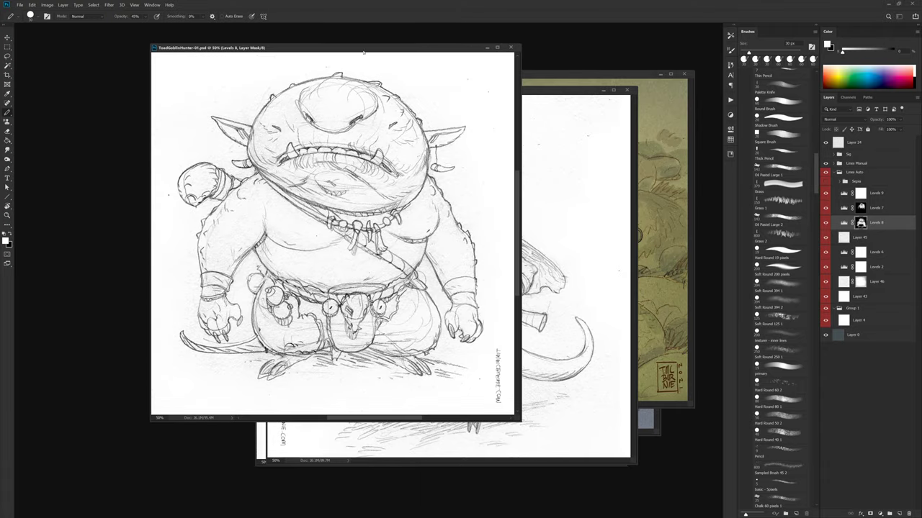
pyautogui.moveTo(352, 49); pyautogui.dragTo(0, 0)
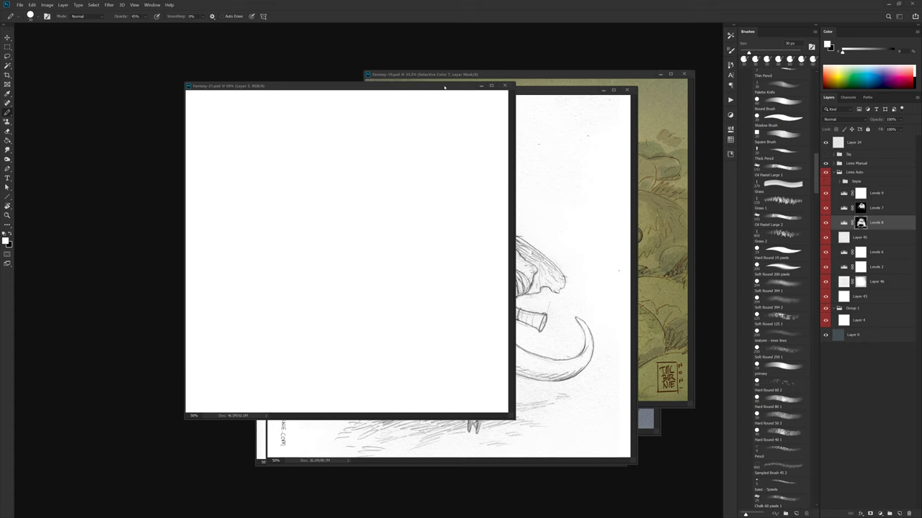
pyautogui.moveTo(445, 87); pyautogui.dragTo(0, 97)
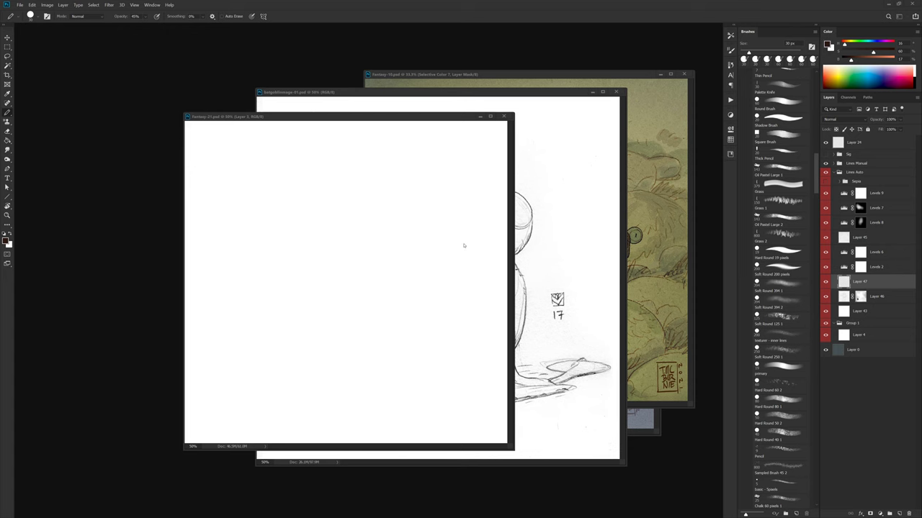
pyautogui.click(437, 97)
pyautogui.moveTo(335, 92); pyautogui.dragTo(280, 115)
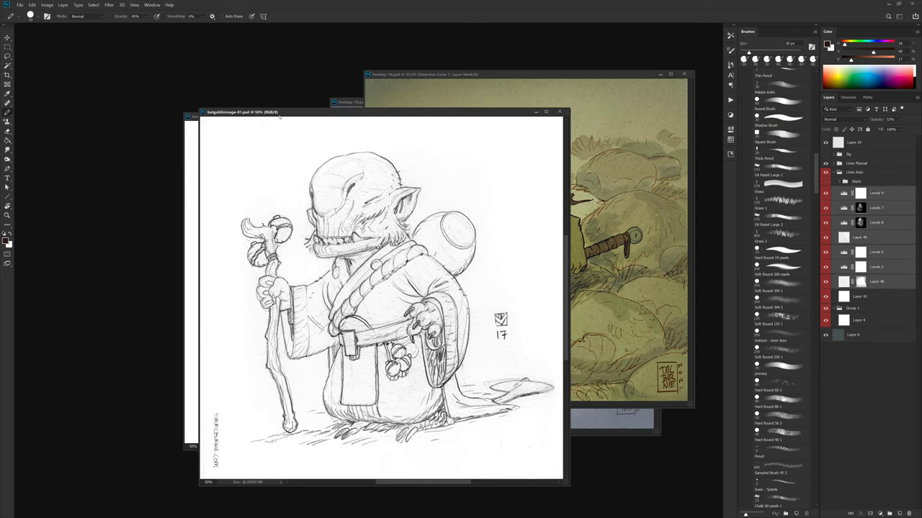
pyautogui.click(194, 123)
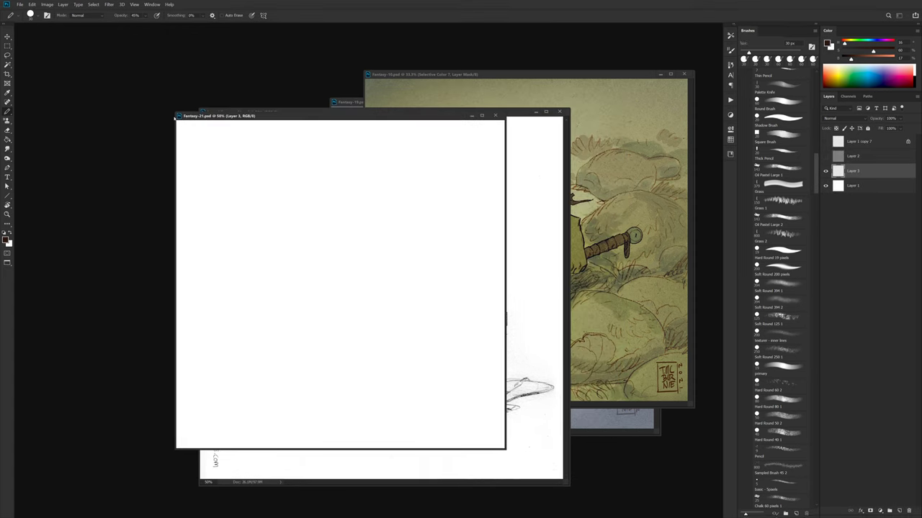
# - Show the Fantasy-21 canvas in full-screen view and add a new layer above Layer 3 for sketching with the Brush
pyautogui.press('f')
pyautogui.keyDown('ctrl'); pyautogui.click(422, 262); pyautogui.keyUp('ctrl')
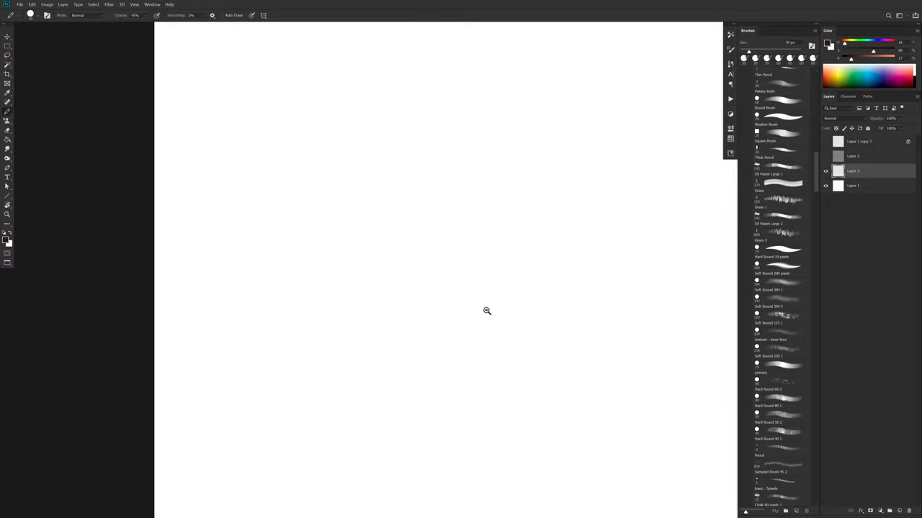
pyautogui.keyDown('alt'); pyautogui.click(486, 310); pyautogui.keyUp('alt')
pyautogui.click(482, 309)
pyautogui.press('Return')
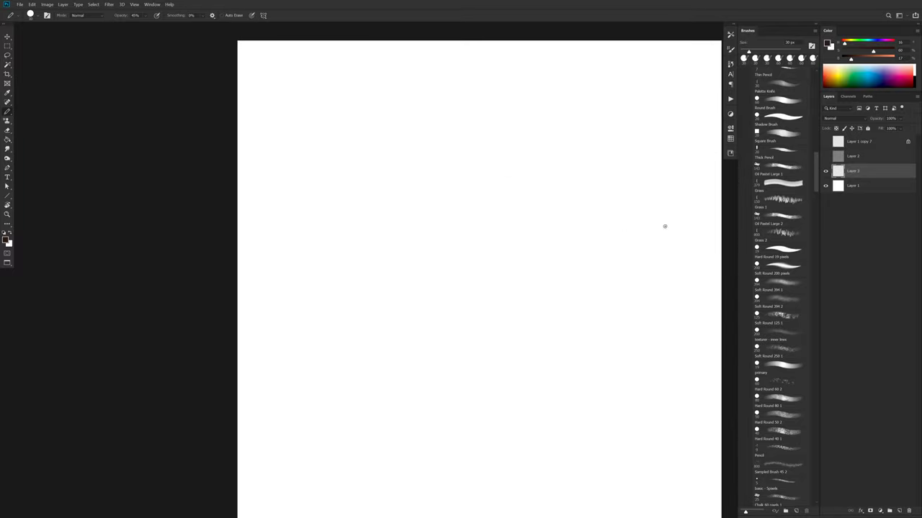
pyautogui.hotkey('ctrl', 'shift', 'alt', 'n')
pyautogui.click(545, 264)
pyautogui.press('b')
# - Set the brush opacity to 10%, trying rough strokes on the new layer and undoing them
pyautogui.moveTo(549, 189)
pyautogui.mouseDown()
pyautogui.moveTo(504, 308)
pyautogui.moveTo(555, 271)
pyautogui.mouseUp()
pyautogui.hotkey('ctrl', 'z')
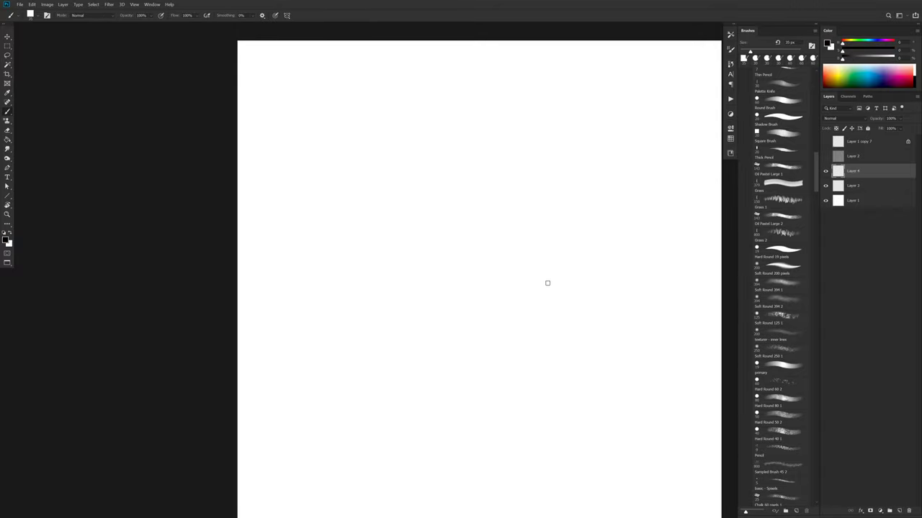
pyautogui.press('3')
pyautogui.moveTo(530, 182)
pyautogui.mouseDown()
pyautogui.moveTo(499, 350)
pyautogui.moveTo(540, 190)
pyautogui.moveTo(434, 324)
pyautogui.moveTo(434, 208)
pyautogui.moveTo(461, 290)
pyautogui.moveTo(484, 202)
pyautogui.mouseUp()
pyautogui.hotkey('ctrl', 'z')
pyautogui.press('1')
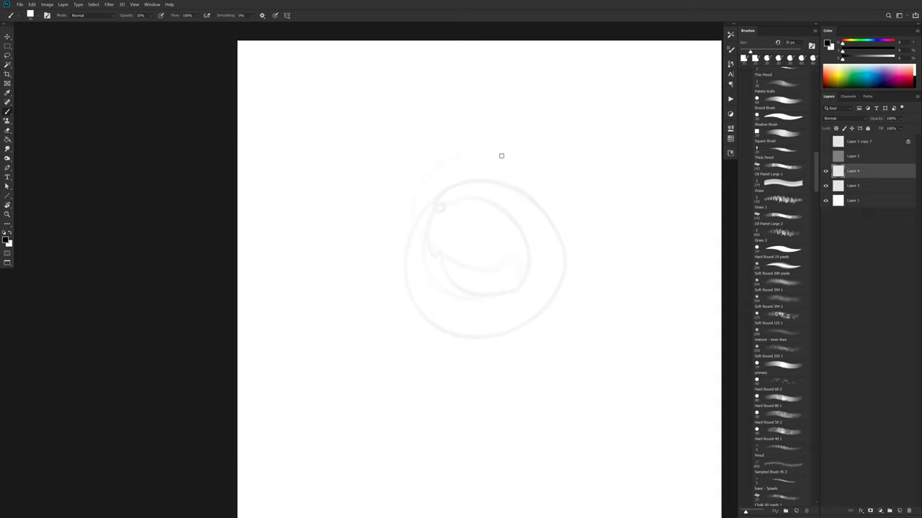
pyautogui.hotkey('ctrl', 'z')
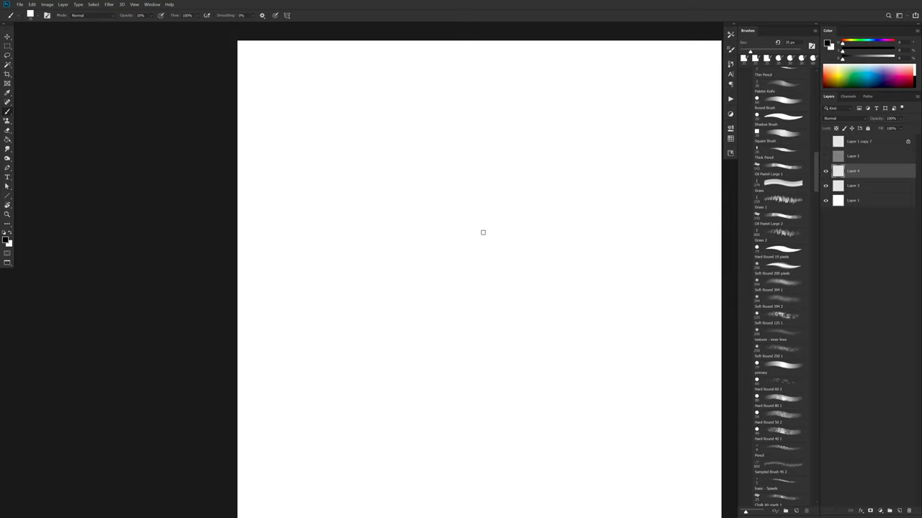
# - Sketch faint rough shapes for the creature's rounded body, head and arms near the middle of the canvas
pyautogui.moveTo(466, 197)
pyautogui.mouseDown()
pyautogui.moveTo(386, 314)
pyautogui.moveTo(515, 329)
pyautogui.moveTo(514, 222)
pyautogui.moveTo(388, 246)
pyautogui.moveTo(429, 341)
pyautogui.moveTo(534, 301)
pyautogui.moveTo(487, 203)
pyautogui.moveTo(382, 262)
pyautogui.moveTo(450, 339)
pyautogui.moveTo(435, 279)
pyautogui.moveTo(385, 255)
pyautogui.moveTo(490, 290)
pyautogui.moveTo(541, 267)
pyautogui.moveTo(502, 249)
pyautogui.moveTo(496, 301)
pyautogui.moveTo(462, 347)
pyautogui.moveTo(499, 320)
pyautogui.moveTo(504, 284)
pyautogui.moveTo(528, 296)
pyautogui.moveTo(500, 289)
pyautogui.moveTo(466, 301)
pyautogui.moveTo(443, 292)
pyautogui.moveTo(422, 279)
pyautogui.moveTo(439, 244)
pyautogui.moveTo(403, 219)
pyautogui.moveTo(419, 280)
pyautogui.moveTo(419, 214)
pyautogui.moveTo(351, 272)
pyautogui.moveTo(366, 349)
pyautogui.moveTo(381, 349)
pyautogui.moveTo(411, 293)
pyautogui.moveTo(372, 252)
pyautogui.moveTo(345, 286)
pyautogui.moveTo(372, 355)
pyautogui.mouseUp()
pyautogui.moveTo(537, 267)
pyautogui.mouseDown()
pyautogui.moveTo(557, 348)
pyautogui.moveTo(547, 362)
pyautogui.moveTo(533, 356)
pyautogui.moveTo(560, 339)
pyautogui.moveTo(550, 364)
pyautogui.moveTo(535, 342)
pyautogui.mouseUp()
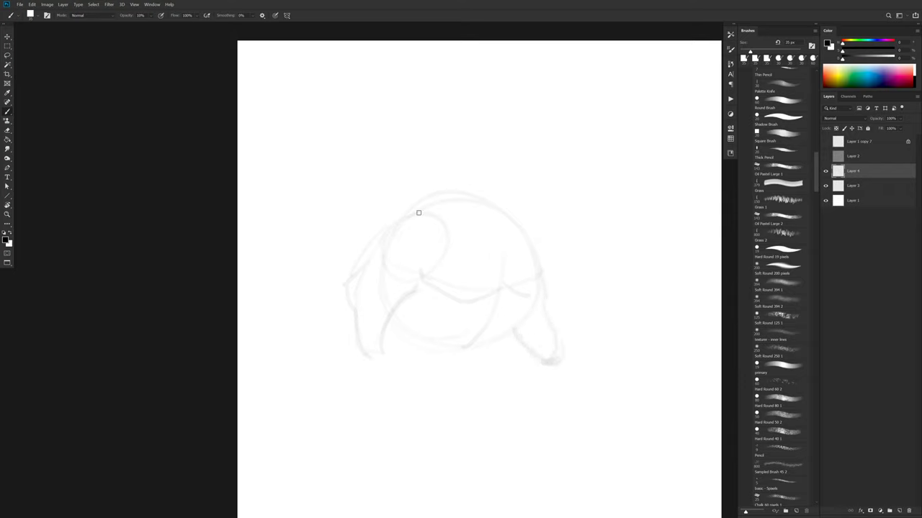
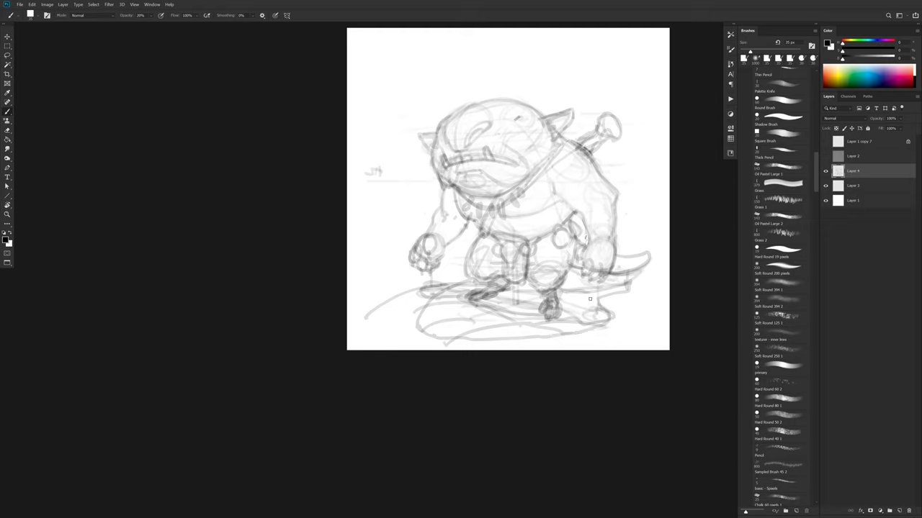
# - Sketch overlapping loose ovals and curved contour strokes across the ground around the creature's feet
pyautogui.moveTo(452, 284)
pyautogui.mouseDown()
pyautogui.moveTo(378, 299)
pyautogui.moveTo(421, 302)
pyautogui.moveTo(364, 304)
pyautogui.mouseUp()
pyautogui.moveTo(415, 281)
pyautogui.mouseDown()
pyautogui.moveTo(352, 306)
pyautogui.moveTo(405, 339)
pyautogui.moveTo(549, 337)
pyautogui.mouseUp()
pyautogui.moveTo(652, 318)
pyautogui.mouseDown()
pyautogui.moveTo(593, 339)
pyautogui.moveTo(653, 336)
pyautogui.moveTo(625, 318)
pyautogui.mouseUp()
pyautogui.moveTo(475, 285); pyautogui.dragTo(435, 331)
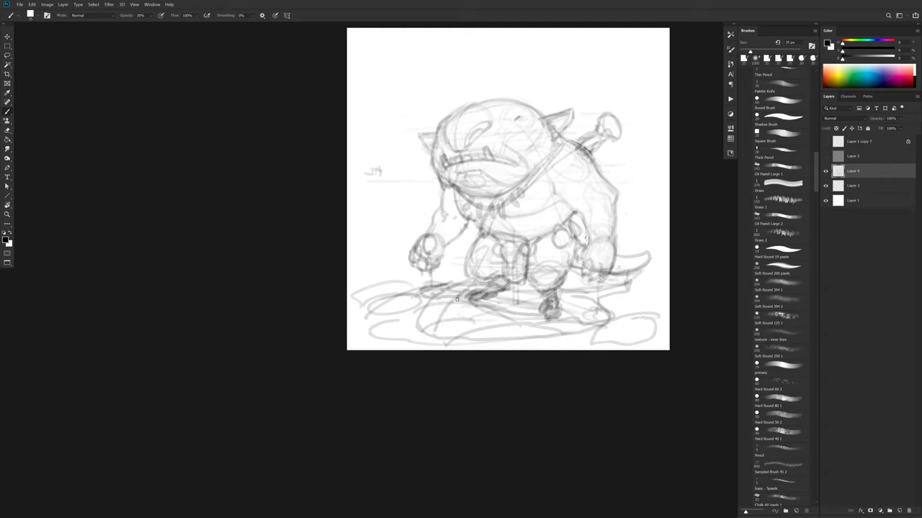
pyautogui.moveTo(459, 298)
pyautogui.mouseDown()
pyautogui.moveTo(430, 332)
pyautogui.moveTo(445, 345)
pyautogui.mouseUp()
pyautogui.moveTo(442, 311)
pyautogui.mouseDown()
pyautogui.moveTo(380, 341)
pyautogui.moveTo(389, 343)
pyautogui.moveTo(389, 317)
pyautogui.mouseUp()
pyautogui.moveTo(653, 330)
pyautogui.mouseDown()
pyautogui.moveTo(605, 339)
pyautogui.moveTo(654, 347)
pyautogui.mouseUp()
pyautogui.moveTo(609, 289)
pyautogui.mouseDown()
pyautogui.moveTo(566, 312)
pyautogui.moveTo(489, 289)
pyautogui.moveTo(612, 314)
pyautogui.moveTo(610, 326)
pyautogui.moveTo(491, 347)
pyautogui.moveTo(439, 335)
pyautogui.moveTo(441, 347)
pyautogui.moveTo(653, 290)
pyautogui.mouseUp()
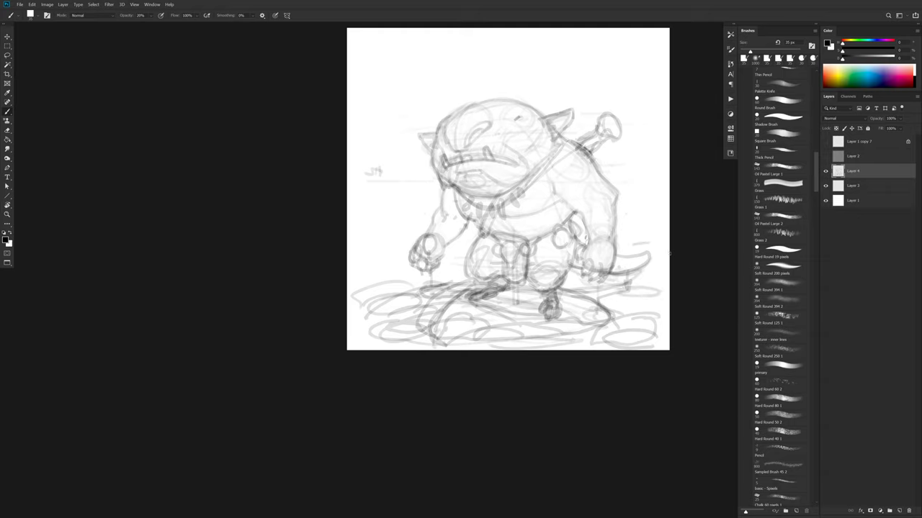
# - Add flattened ovals and horizontal strokes in the middle distance on both sides of the creature
pyautogui.moveTo(651, 287); pyautogui.dragTo(619, 294)
pyautogui.moveTo(460, 271)
pyautogui.mouseDown()
pyautogui.moveTo(403, 281)
pyautogui.moveTo(382, 262)
pyautogui.moveTo(407, 260)
pyautogui.mouseUp()
pyautogui.moveTo(632, 242)
pyautogui.mouseDown()
pyautogui.moveTo(645, 238)
pyautogui.moveTo(620, 240)
pyautogui.moveTo(621, 226)
pyautogui.moveTo(607, 227)
pyautogui.mouseUp()
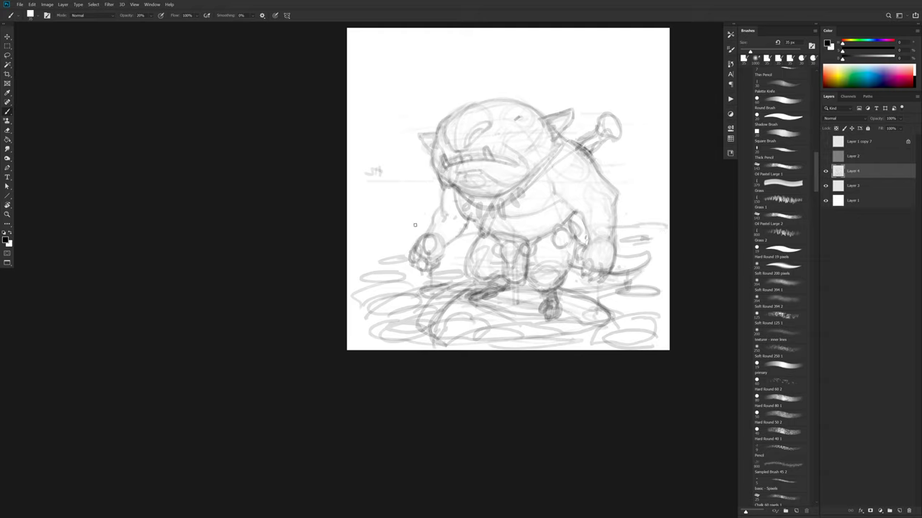
pyautogui.moveTo(421, 225)
pyautogui.mouseDown()
pyautogui.moveTo(350, 237)
pyautogui.moveTo(380, 224)
pyautogui.moveTo(429, 224)
pyautogui.mouseUp()
pyautogui.moveTo(661, 216); pyautogui.dragTo(609, 215)
pyautogui.moveTo(651, 206); pyautogui.dragTo(610, 205)
# - Sketch horizon strokes on both sides of the creature's torso, undoing the stray ones
pyautogui.moveTo(667, 189); pyautogui.dragTo(610, 186)
pyautogui.moveTo(435, 195)
pyautogui.mouseDown()
pyautogui.moveTo(350, 179)
pyautogui.moveTo(447, 197)
pyautogui.mouseUp()
pyautogui.moveTo(628, 195)
pyautogui.mouseDown()
pyautogui.moveTo(669, 188)
pyautogui.moveTo(629, 191)
pyautogui.mouseUp()
pyautogui.hotkey('ctrl', 'z')
pyautogui.hotkey('ctrl', 'z')
pyautogui.hotkey('ctrl', 'z')
pyautogui.hotkey('ctrl', 'z')
pyautogui.moveTo(427, 188); pyautogui.dragTo(360, 186)
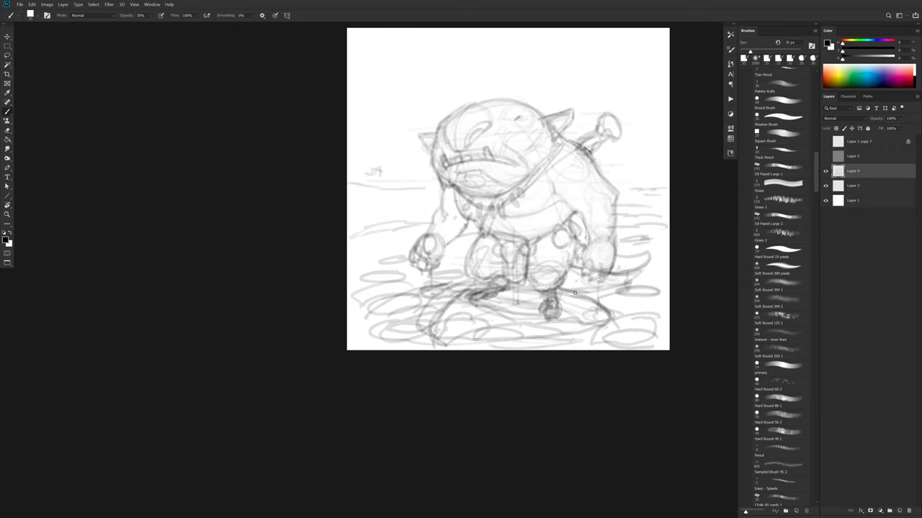
# - Move the sketch layer upward on the canvas to leave more room below the creature
pyautogui.moveTo(579, 302); pyautogui.dragTo(575, 320)
pyautogui.press('v')
pyautogui.moveTo(584, 286); pyautogui.dragTo(585, 260)
pyautogui.press('b')
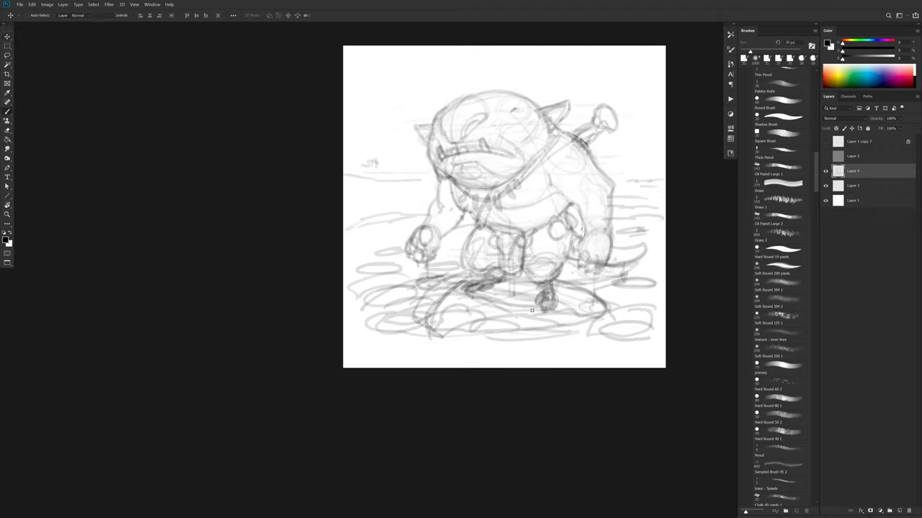
# - Sketch larger foreground ovals and curved strokes along the empty lower edge of the canvas
pyautogui.moveTo(596, 324)
pyautogui.mouseDown()
pyautogui.moveTo(574, 340)
pyautogui.moveTo(636, 336)
pyautogui.moveTo(578, 350)
pyautogui.moveTo(642, 337)
pyautogui.moveTo(572, 354)
pyautogui.moveTo(634, 337)
pyautogui.mouseUp()
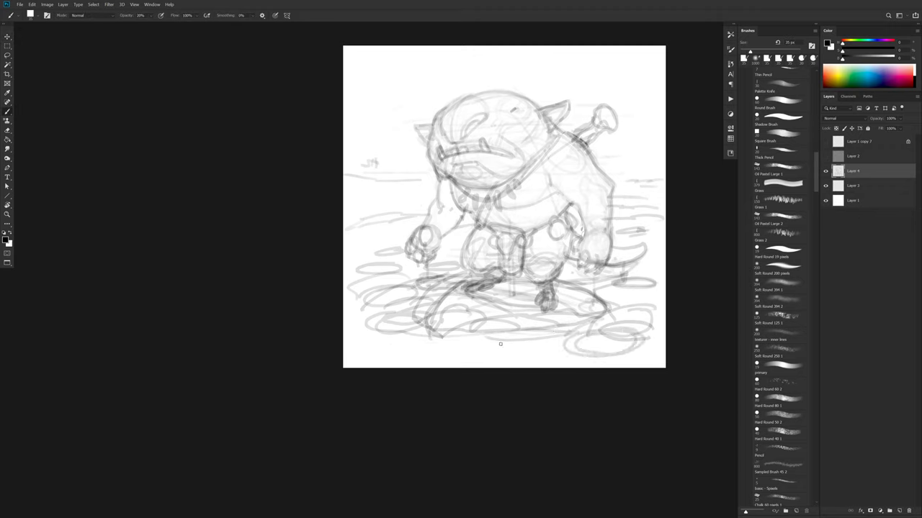
pyautogui.moveTo(491, 342)
pyautogui.mouseDown()
pyautogui.moveTo(464, 364)
pyautogui.moveTo(501, 341)
pyautogui.mouseUp()
pyautogui.moveTo(413, 343)
pyautogui.mouseDown()
pyautogui.moveTo(374, 357)
pyautogui.moveTo(441, 360)
pyautogui.mouseUp()
pyautogui.moveTo(547, 349); pyautogui.dragTo(567, 357)
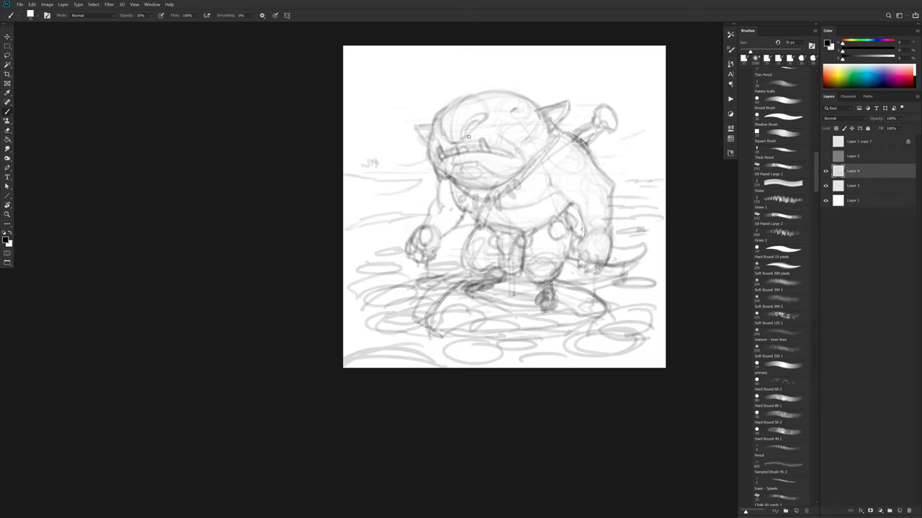
# - Sketch sweeping diagonal background strokes around the creature's head and shoulders up to the canvas's upper edge
pyautogui.moveTo(576, 95)
pyautogui.mouseDown()
pyautogui.moveTo(617, 65)
pyautogui.moveTo(522, 83)
pyautogui.mouseUp()
pyautogui.moveTo(458, 86); pyautogui.dragTo(592, 49)
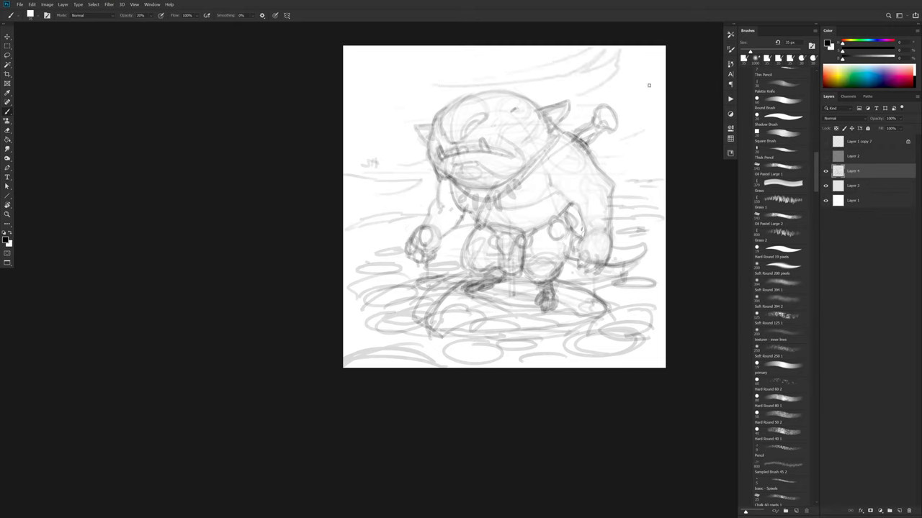
pyautogui.moveTo(664, 130); pyautogui.dragTo(614, 149)
pyautogui.moveTo(417, 174)
pyautogui.mouseDown()
pyautogui.moveTo(345, 183)
pyautogui.moveTo(383, 161)
pyautogui.mouseUp()
pyautogui.moveTo(366, 150)
pyautogui.mouseDown()
pyautogui.moveTo(412, 120)
pyautogui.moveTo(579, 48)
pyautogui.mouseUp()
pyautogui.moveTo(659, 83); pyautogui.dragTo(614, 102)
pyautogui.moveTo(643, 154); pyautogui.dragTo(617, 169)
pyautogui.moveTo(630, 167); pyautogui.dragTo(602, 182)
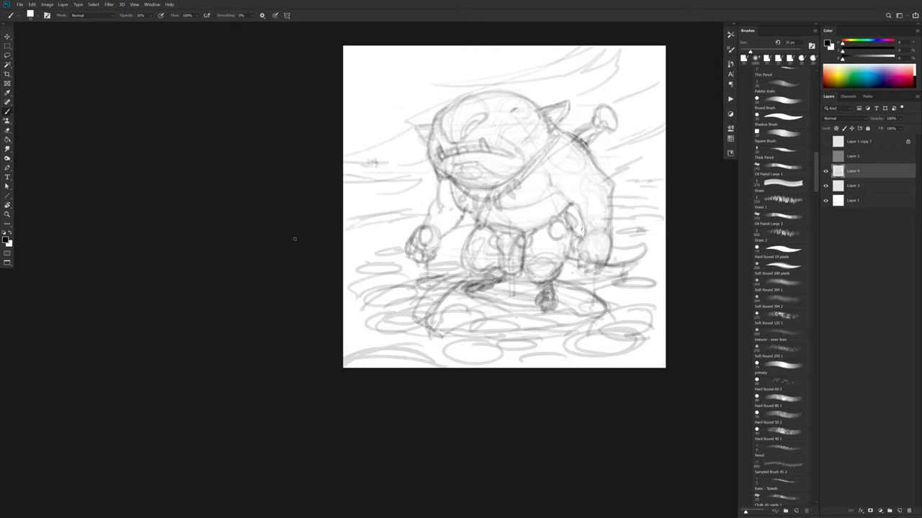
# - Check the whole composition at a small size and lower the opacity of the sketch on Layer 4 to 31%
pyautogui.scroll(-5, 471, 260)
pyautogui.scroll(5, 503, 260)
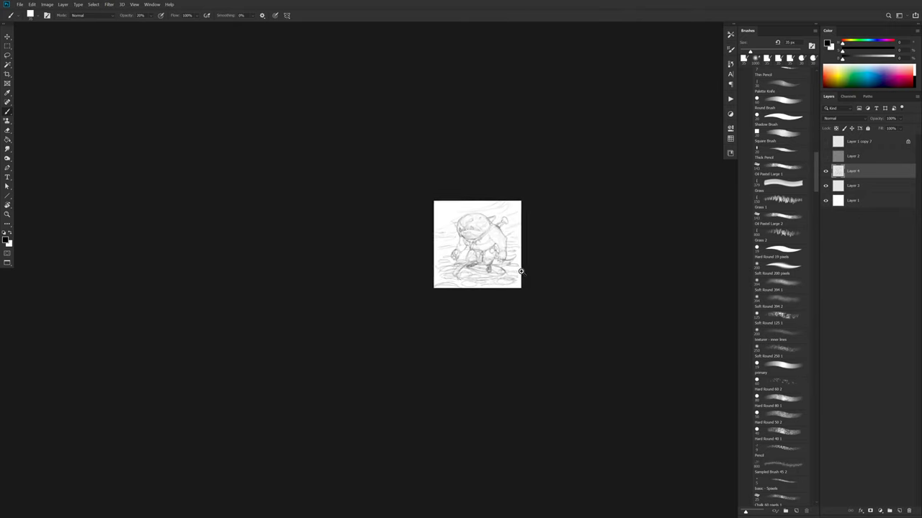
pyautogui.moveTo(465, 251); pyautogui.dragTo(482, 243)
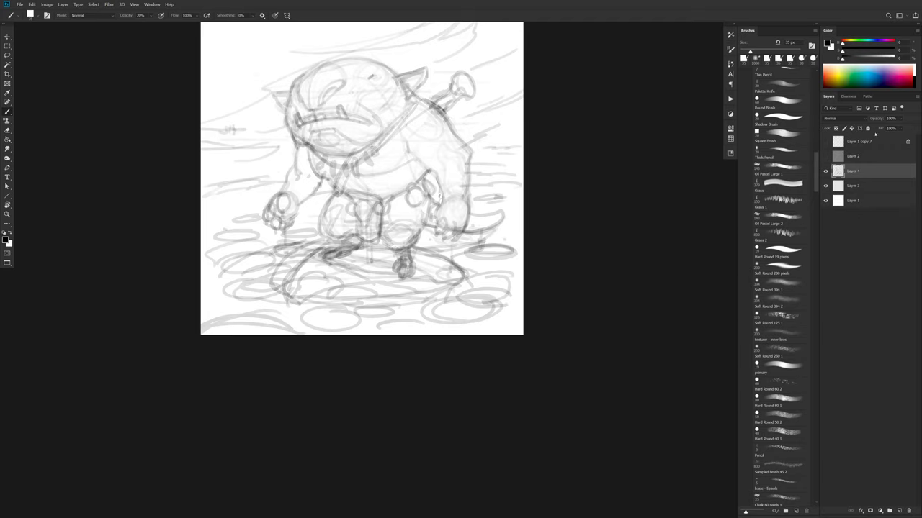
pyautogui.moveTo(877, 121)
pyautogui.mouseDown()
pyautogui.moveTo(853, 120)
pyautogui.moveTo(868, 120)
pyautogui.mouseUp()
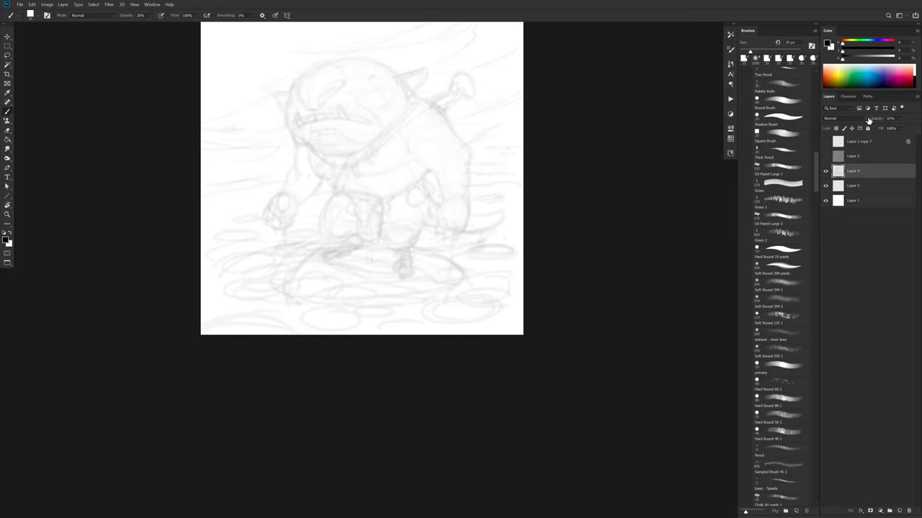
# - Hide Layer 3, add a new layer above the faded sketch and choose the Simple Pencil 10 brush
pyautogui.moveTo(438, 222); pyautogui.dragTo(545, 317)
pyautogui.keyDown('ctrl'); pyautogui.click(519, 268); pyautogui.keyUp('ctrl')
pyautogui.click(825, 187)
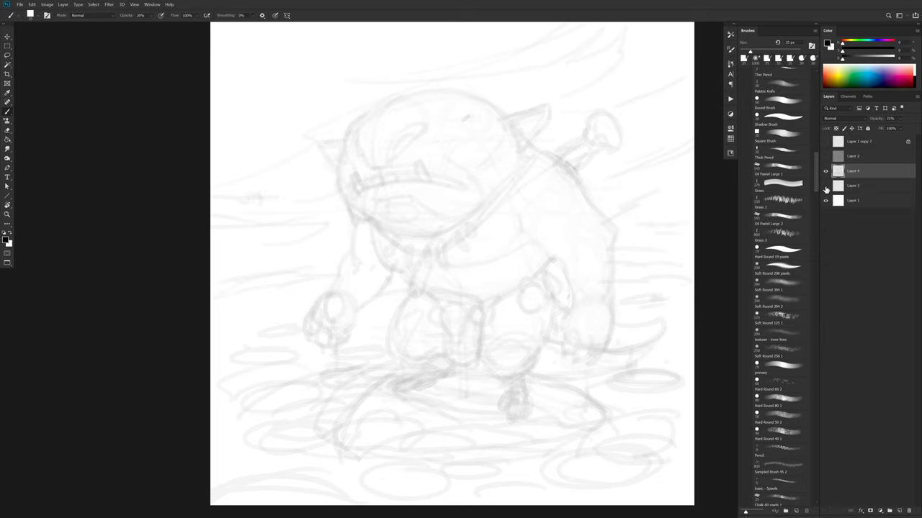
pyautogui.hotkey('ctrl', 'shift', 'alt', 'n')
pyautogui.scroll(10, 776, 311)
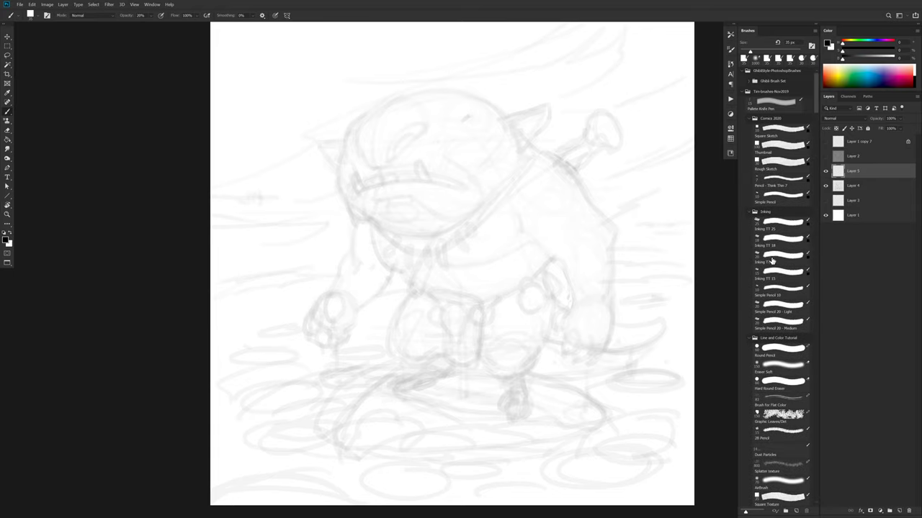
pyautogui.click(779, 288)
pyautogui.moveTo(571, 285); pyautogui.dragTo(569, 298)
pyautogui.moveTo(585, 255)
pyautogui.mouseDown()
pyautogui.moveTo(566, 365)
pyautogui.moveTo(564, 291)
pyautogui.moveTo(580, 380)
pyautogui.mouseUp()
pyautogui.hotkey('ctrl', 'z')
pyautogui.hotkey('ctrl', 'z')
pyautogui.hotkey('ctrl', 'z')
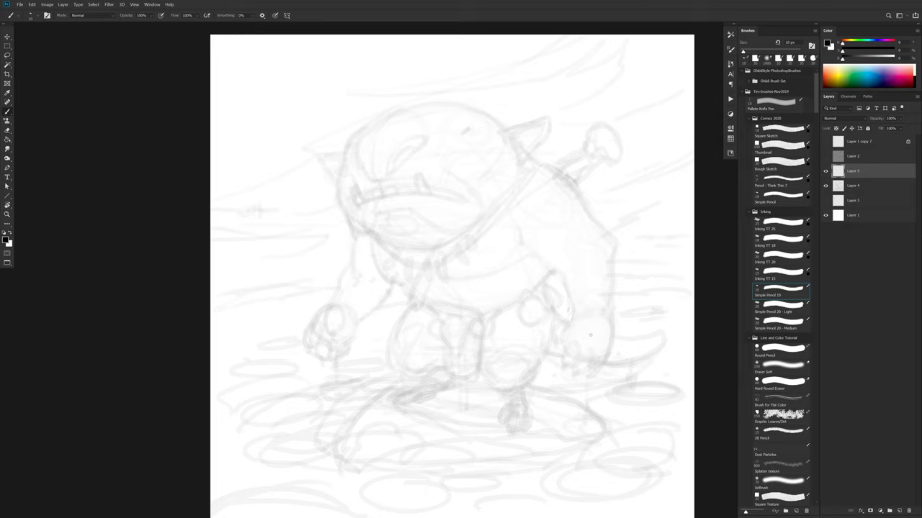
pyautogui.moveTo(566, 190); pyautogui.dragTo(566, 268)
pyautogui.hotkey('ctrl', 'z')
pyautogui.moveTo(551, 168); pyautogui.dragTo(605, 229)
pyautogui.hotkey('ctrl', 'z')
pyautogui.moveTo(515, 214); pyautogui.dragTo(525, 254)
pyautogui.hotkey('ctrl', 'z')
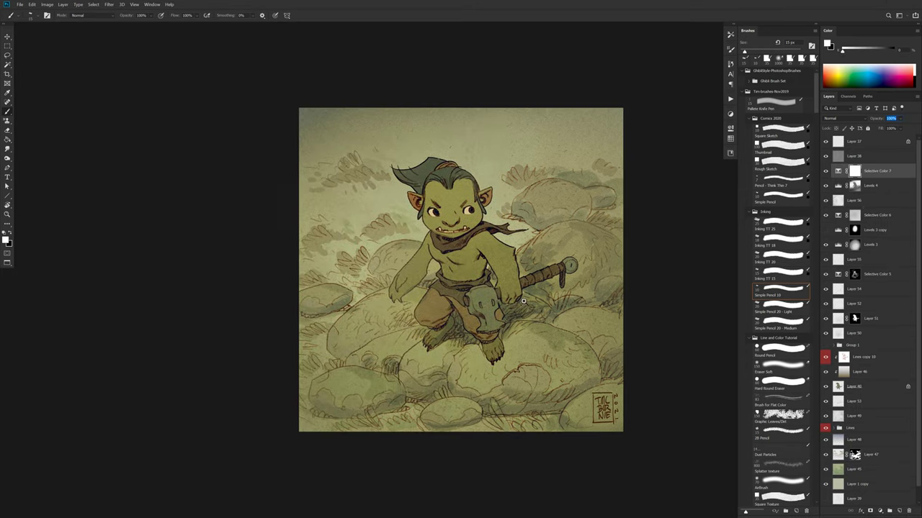
# - Examine how Fantasy-10 is built by isolating the goblin's Group 1 and toggling its character and background line layers
pyautogui.scroll(1, 524, 301)
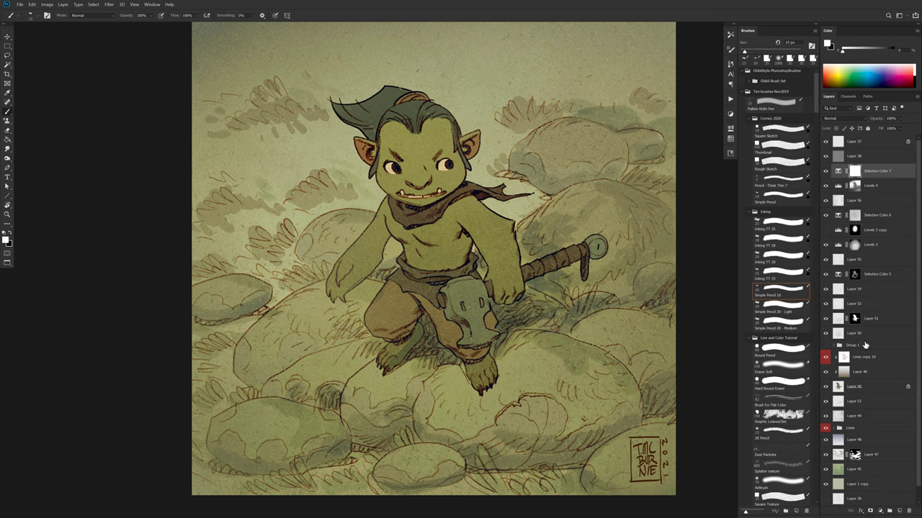
pyautogui.keyDown('alt'); pyautogui.click(826, 347); pyautogui.keyUp('alt')
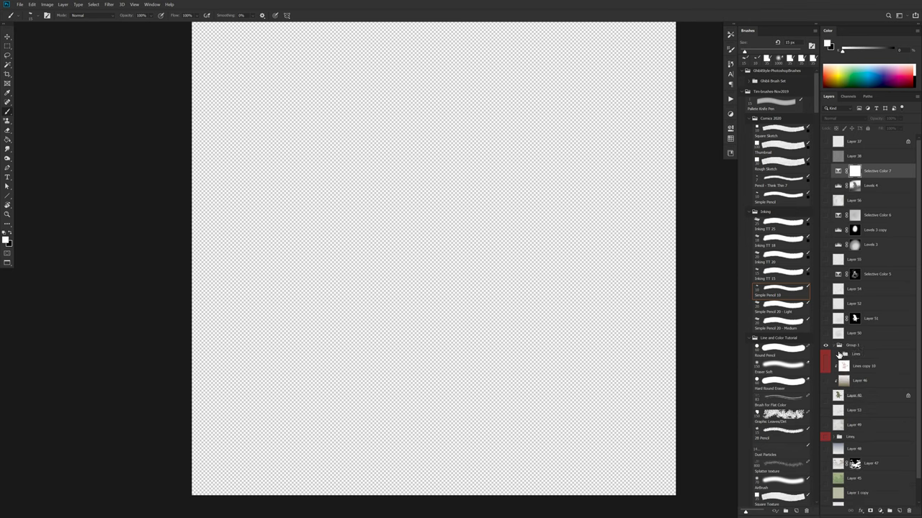
pyautogui.click(826, 367)
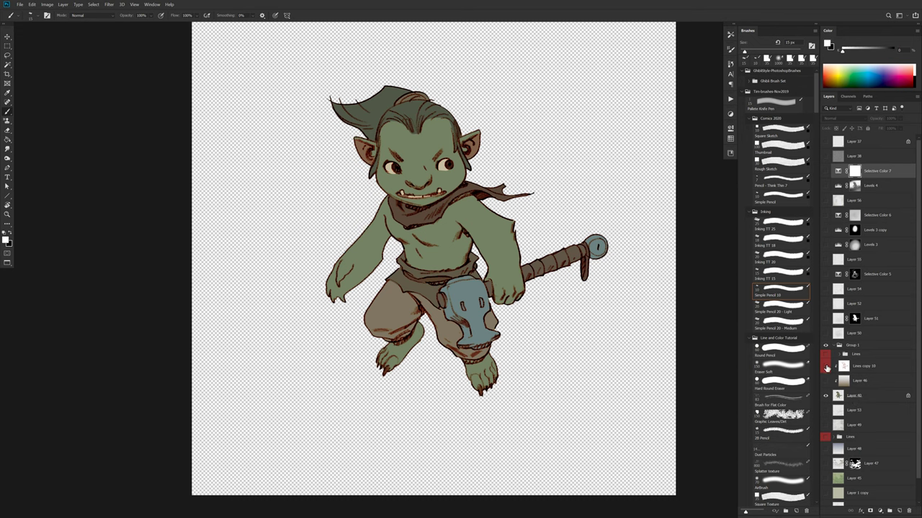
pyautogui.click(826, 367)
pyautogui.click(825, 438)
pyautogui.click(838, 438)
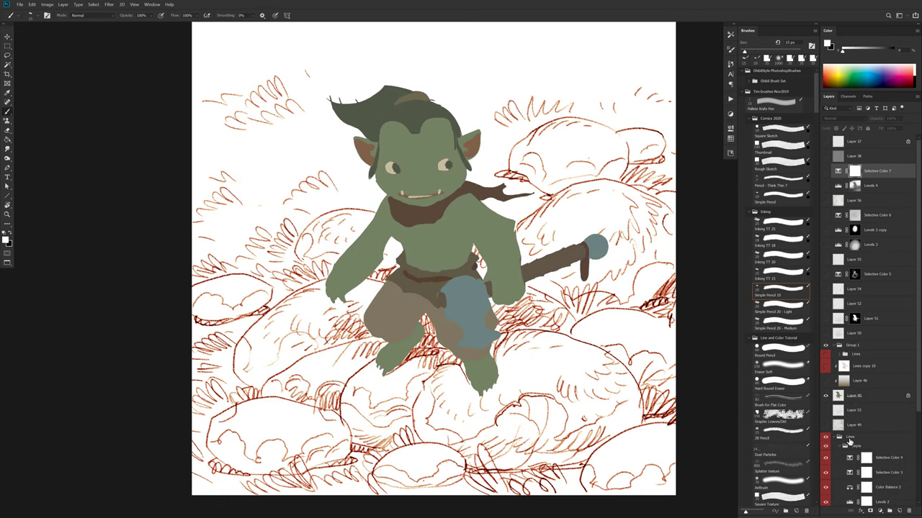
pyautogui.click(838, 438)
pyautogui.click(825, 358)
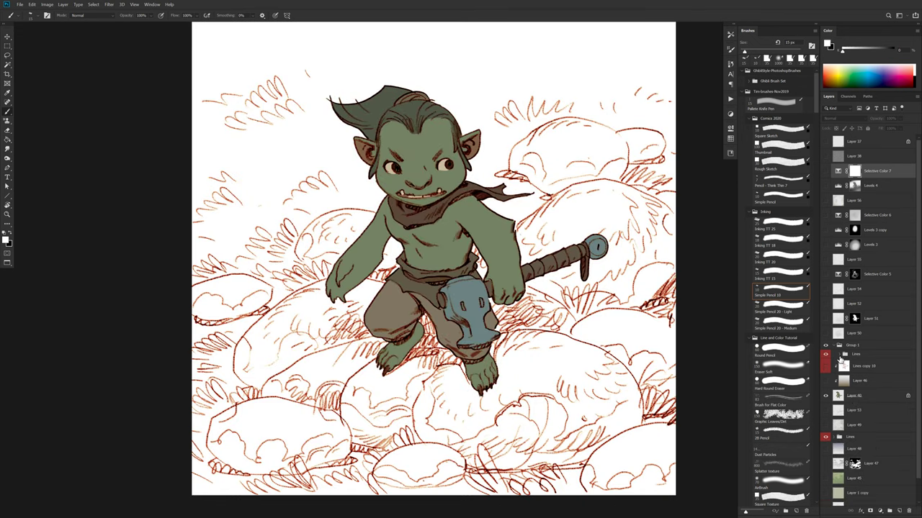
pyautogui.click(841, 357)
# - Copy the goblin's line layer to the top of the stack in Fantasy-10 and place a new white-filled layer beneath it
pyautogui.moveTo(850, 437); pyautogui.dragTo(850, 144)
pyautogui.click(850, 157)
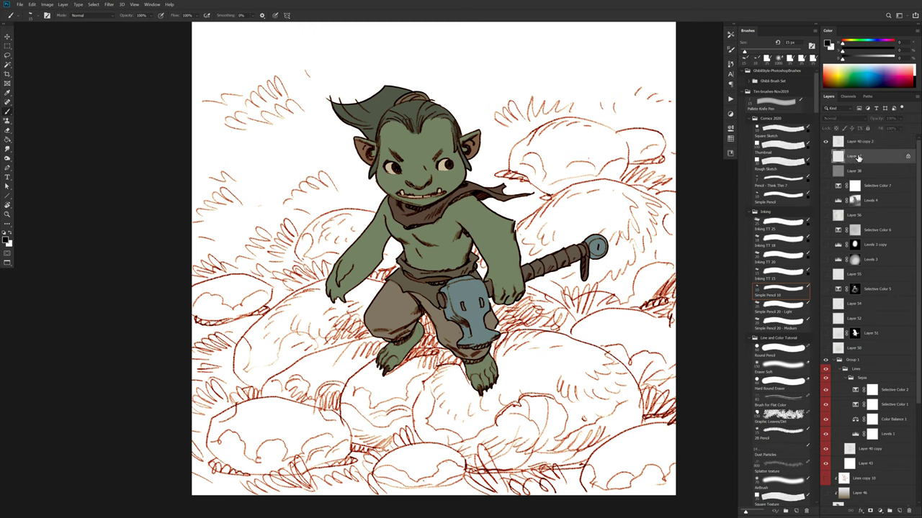
pyautogui.hotkey('ctrl', 'alt', 'shift', 'n')
pyautogui.hotkey('ctrl', 'BackSpace')
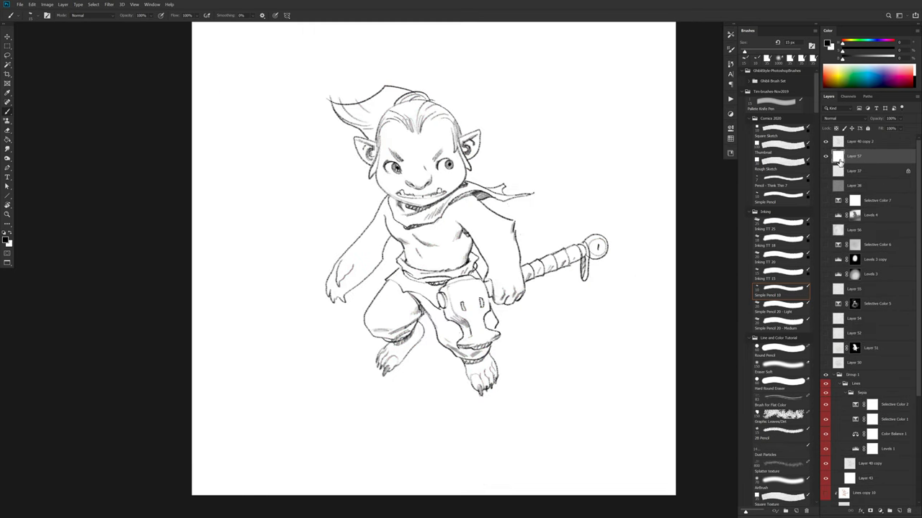
pyautogui.click(857, 141)
pyautogui.click(825, 141)
pyautogui.click(826, 141)
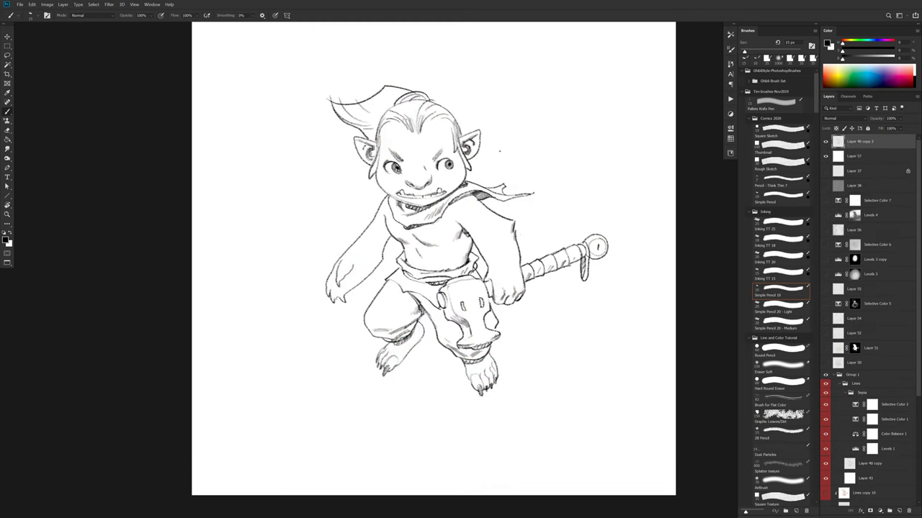
# - Try freehand pencil strokes beside the goblin's head and foot to compare them with its line art, undoing each one
pyautogui.moveTo(498, 132); pyautogui.dragTo(495, 166)
pyautogui.hotkey('ctrl', 'z')
pyautogui.scroll(3, 499, 153)
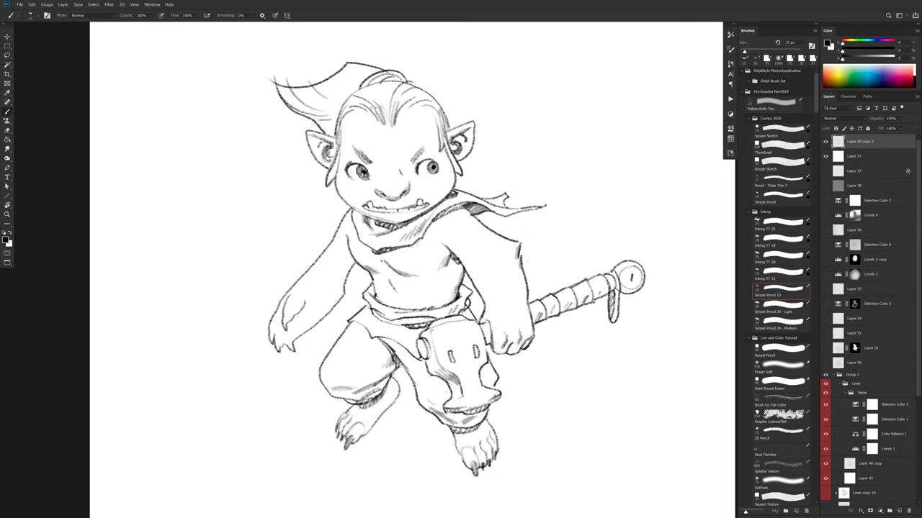
pyautogui.moveTo(494, 111)
pyautogui.mouseDown()
pyautogui.moveTo(519, 187)
pyautogui.moveTo(561, 219)
pyautogui.moveTo(562, 249)
pyautogui.mouseUp()
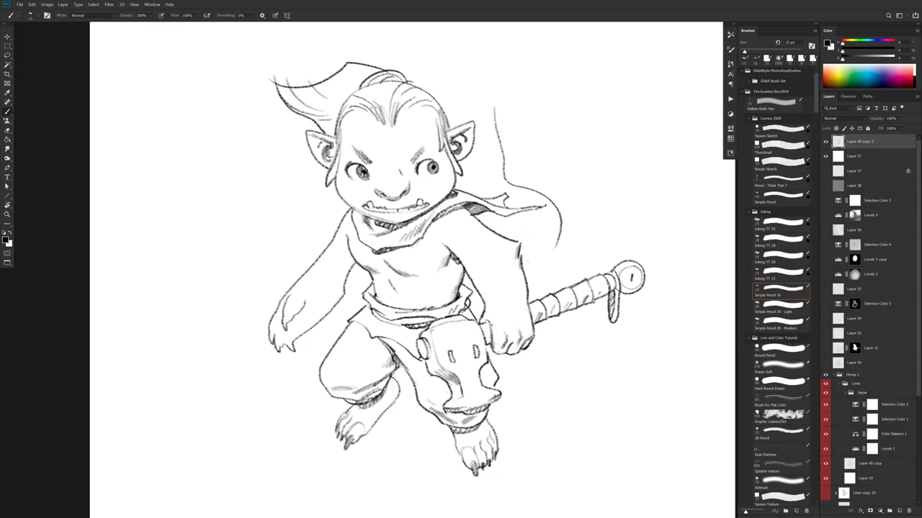
pyautogui.hotkey('ctrl', 'z')
pyautogui.moveTo(499, 409); pyautogui.dragTo(510, 472)
pyautogui.hotkey('ctrl', 'z')
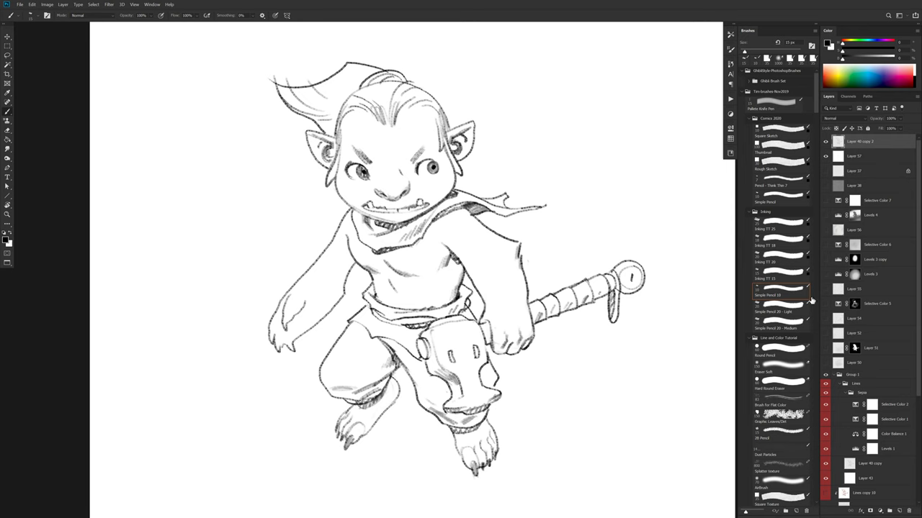
# - Restore Fantasy-10 to its opening state from the document history
pyautogui.click(825, 142)
pyautogui.click(825, 156)
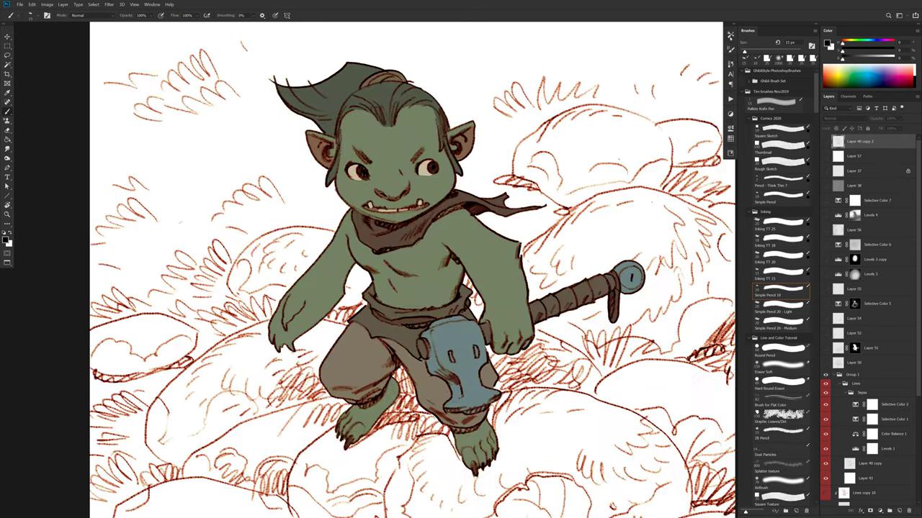
pyautogui.click(730, 34)
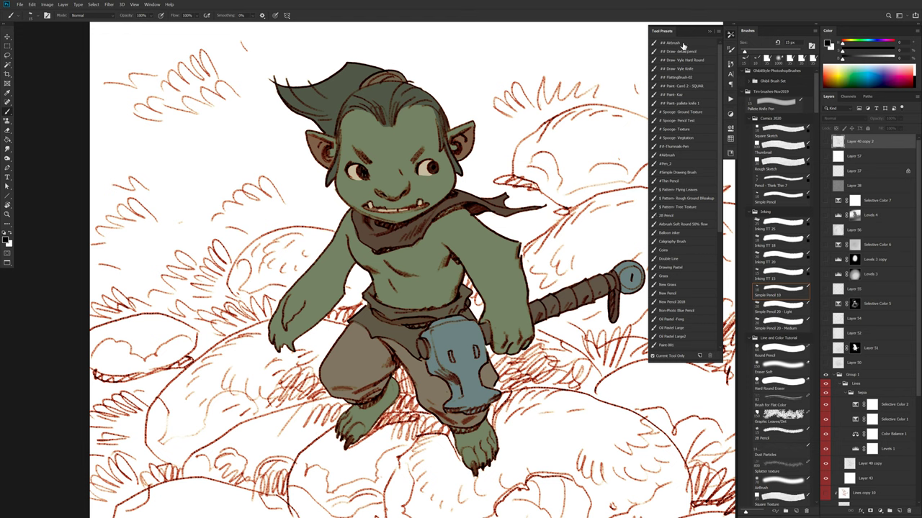
pyautogui.click(730, 49)
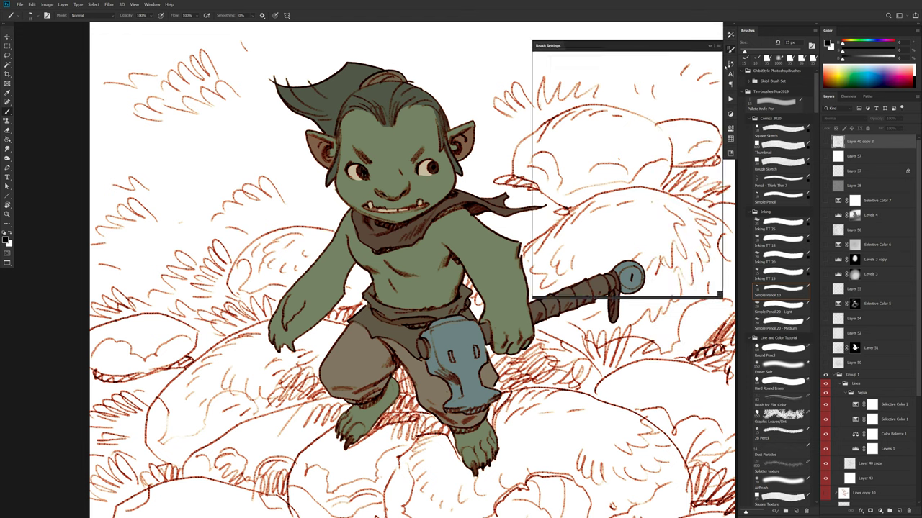
pyautogui.click(730, 64)
pyautogui.click(685, 73)
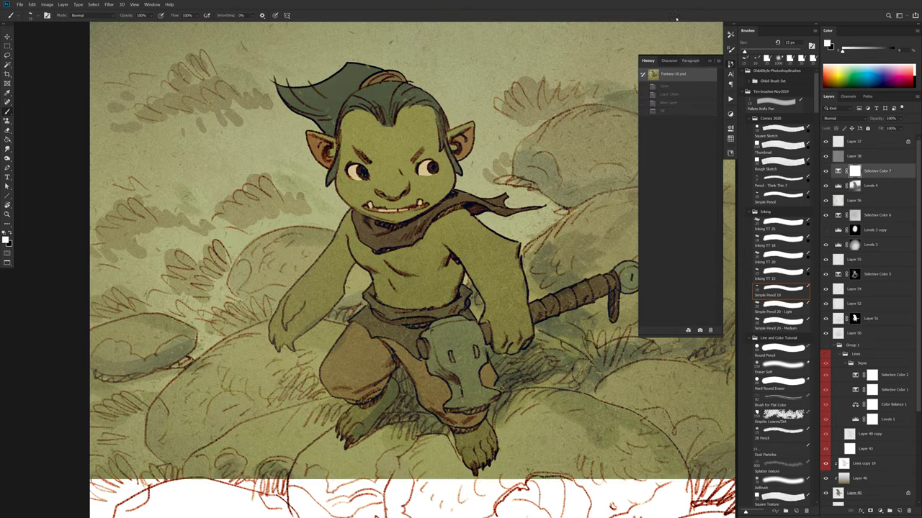
# - Return to Fantasy-21 and ink the creature's large nose, small eye and front head contour on Layer 5
pyautogui.click(671, 18)
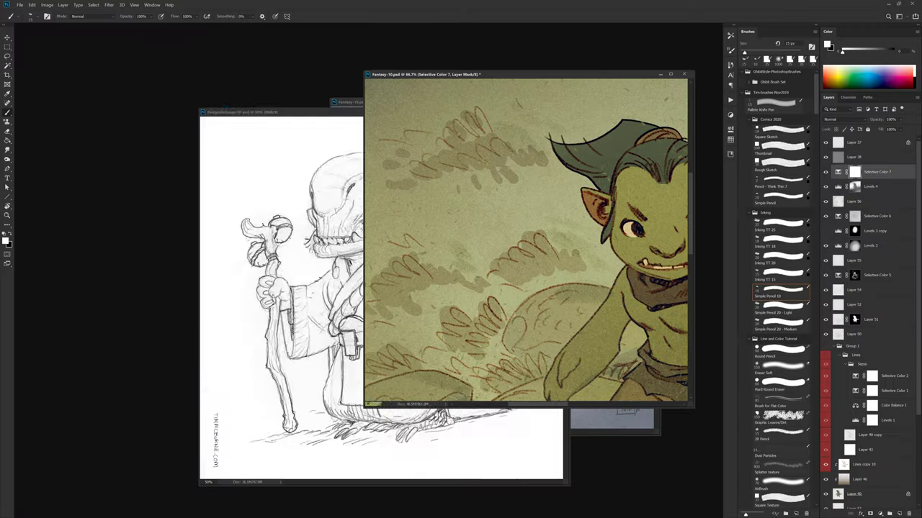
pyautogui.hotkey('ctrl', 'Tab')
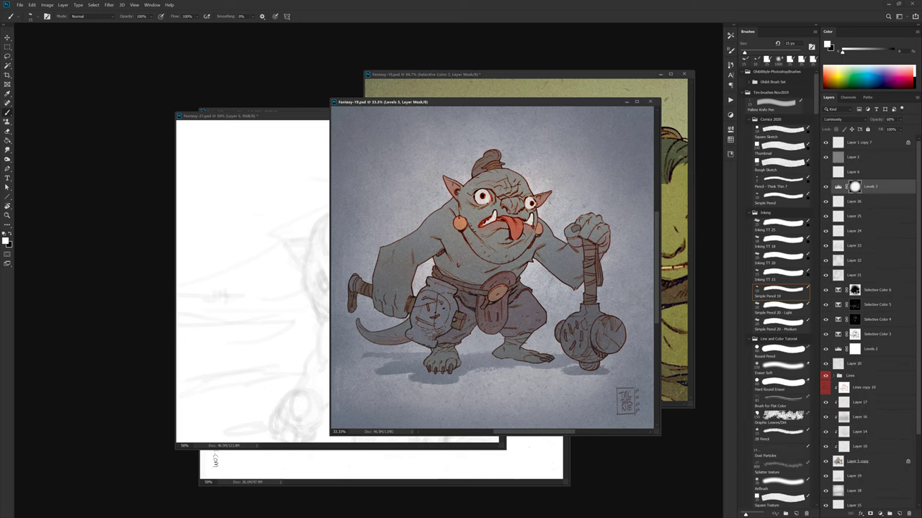
pyautogui.hotkey('ctrl', 'Tab')
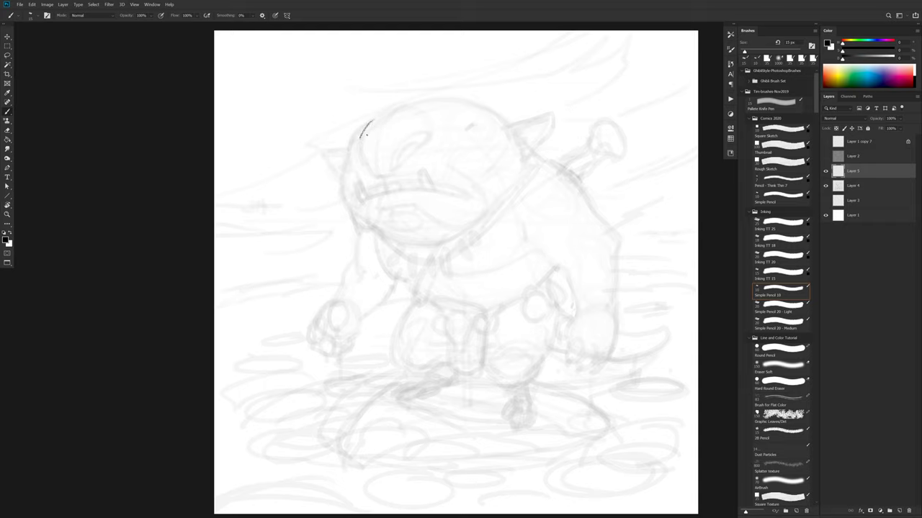
pyautogui.click(825, 172)
pyautogui.click(826, 171)
pyautogui.hotkey('ctrl', 'z')
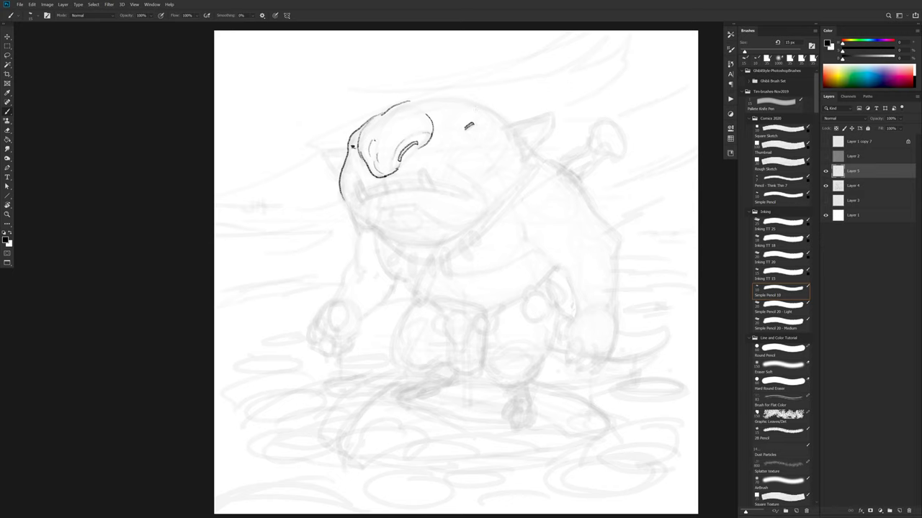
# - Ink the pointed ear and cheek wrinkles, and outline the crown of the head with small bumps
pyautogui.moveTo(485, 141); pyautogui.dragTo(473, 148)
pyautogui.moveTo(510, 126)
pyautogui.mouseDown()
pyautogui.moveTo(554, 114)
pyautogui.moveTo(552, 136)
pyautogui.moveTo(526, 158)
pyautogui.mouseUp()
pyautogui.moveTo(550, 116)
pyautogui.mouseDown()
pyautogui.moveTo(517, 136)
pyautogui.moveTo(527, 137)
pyautogui.mouseUp()
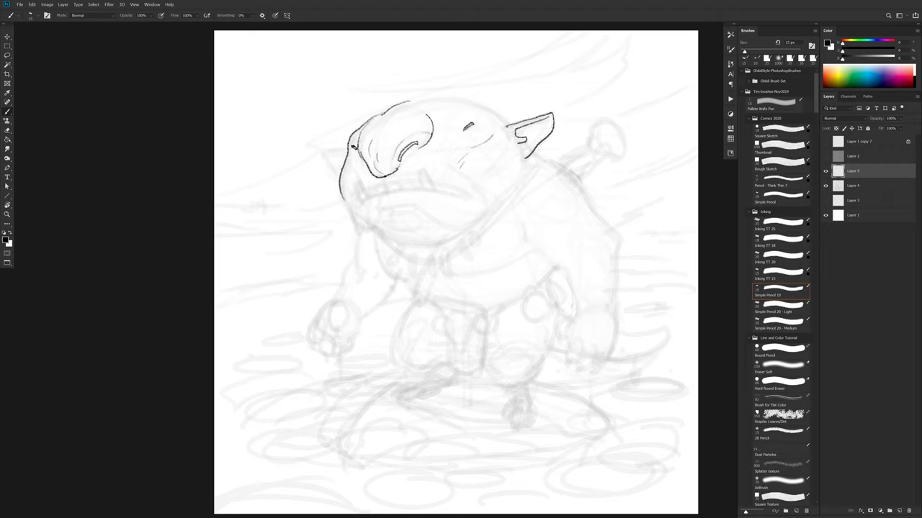
pyautogui.moveTo(506, 117)
pyautogui.mouseDown()
pyautogui.moveTo(450, 96)
pyautogui.moveTo(407, 100)
pyautogui.mouseUp()
pyautogui.moveTo(461, 97)
pyautogui.mouseDown()
pyautogui.moveTo(472, 96)
pyautogui.moveTo(435, 93)
pyautogui.moveTo(453, 108)
pyautogui.mouseUp()
pyautogui.moveTo(381, 113); pyautogui.dragTo(387, 107)
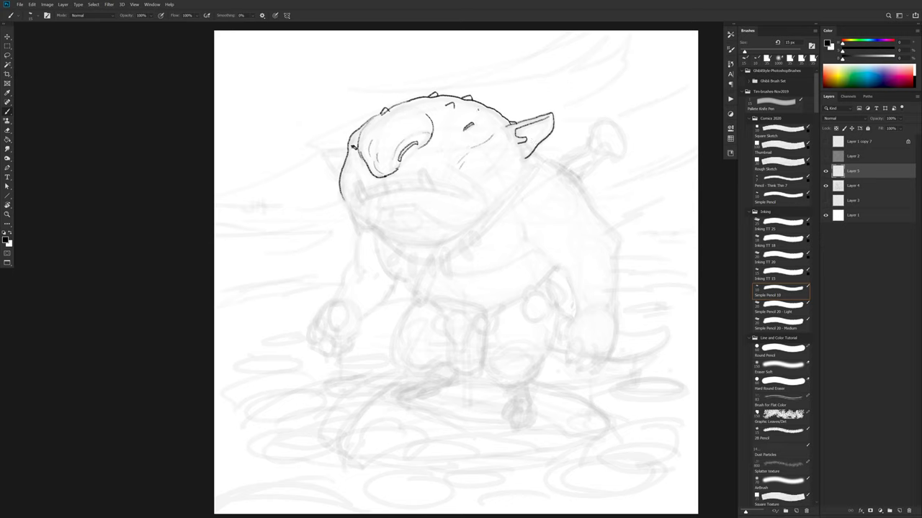
# - Ink fine wrinkles around the eye and nose, and draw two pointed tusks rising from the lower jaw
pyautogui.moveTo(475, 112); pyautogui.dragTo(483, 111)
pyautogui.moveTo(482, 125); pyautogui.dragTo(478, 134)
pyautogui.moveTo(408, 147); pyautogui.dragTo(399, 158)
pyautogui.moveTo(351, 156); pyautogui.dragTo(348, 169)
pyautogui.moveTo(434, 188)
pyautogui.mouseDown()
pyautogui.moveTo(420, 178)
pyautogui.moveTo(425, 190)
pyautogui.mouseUp()
pyautogui.moveTo(366, 195)
pyautogui.mouseDown()
pyautogui.moveTo(359, 180)
pyautogui.moveTo(361, 200)
pyautogui.mouseUp()
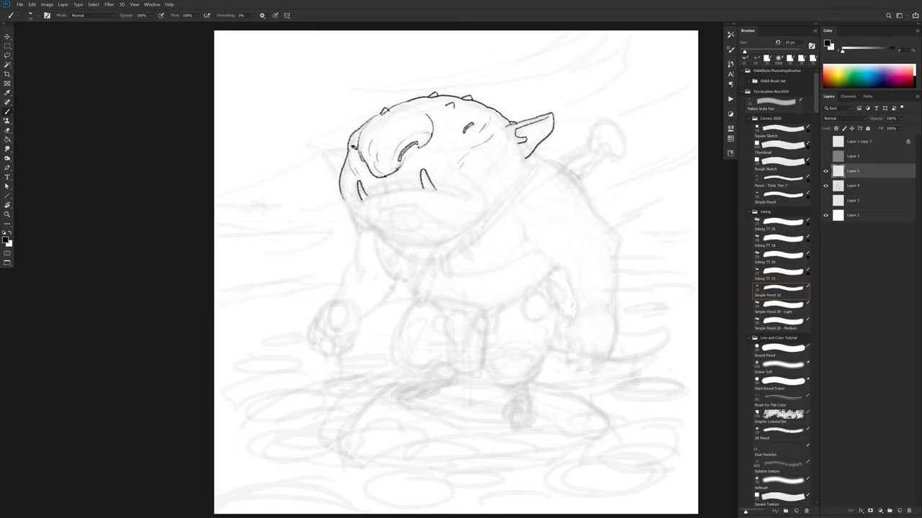
# - Ink the downturned mouth with its row of small teeth, and draw the jaw edge beside it
pyautogui.hotkey('ctrl', 'Tab')
pyautogui.moveTo(190, 24)
pyautogui.mouseDown()
pyautogui.moveTo(298, 100)
pyautogui.moveTo(311, 127)
pyautogui.moveTo(314, 109)
pyautogui.moveTo(130, 0)
pyautogui.mouseUp()
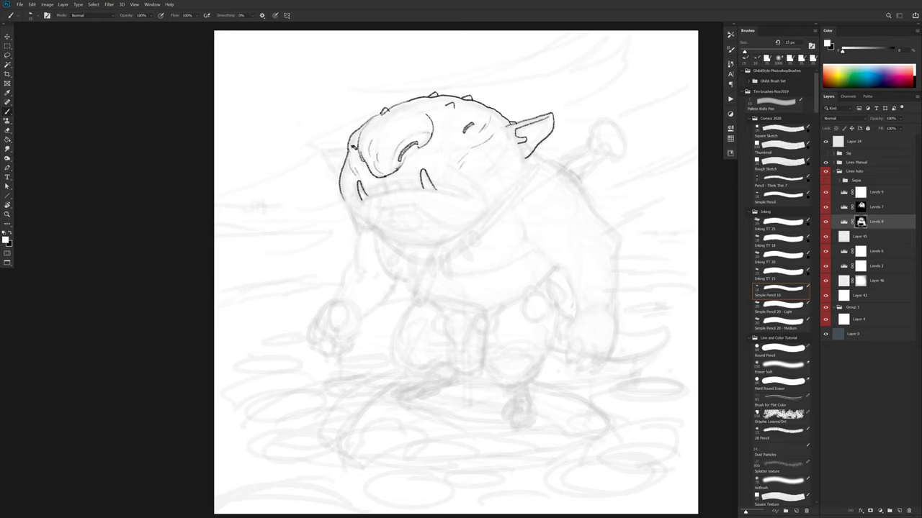
pyautogui.click(457, 157)
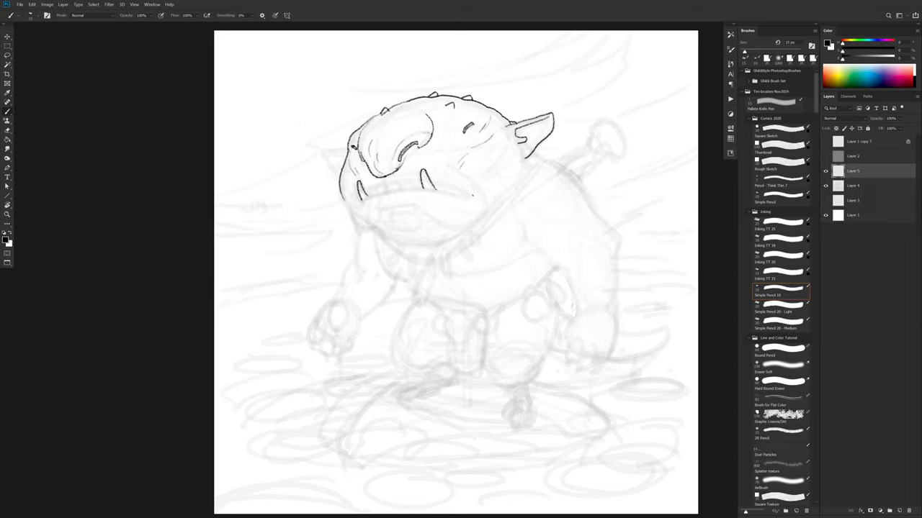
pyautogui.moveTo(459, 194)
pyautogui.mouseDown()
pyautogui.moveTo(389, 191)
pyautogui.moveTo(354, 212)
pyautogui.mouseUp()
pyautogui.moveTo(405, 182); pyautogui.dragTo(418, 181)
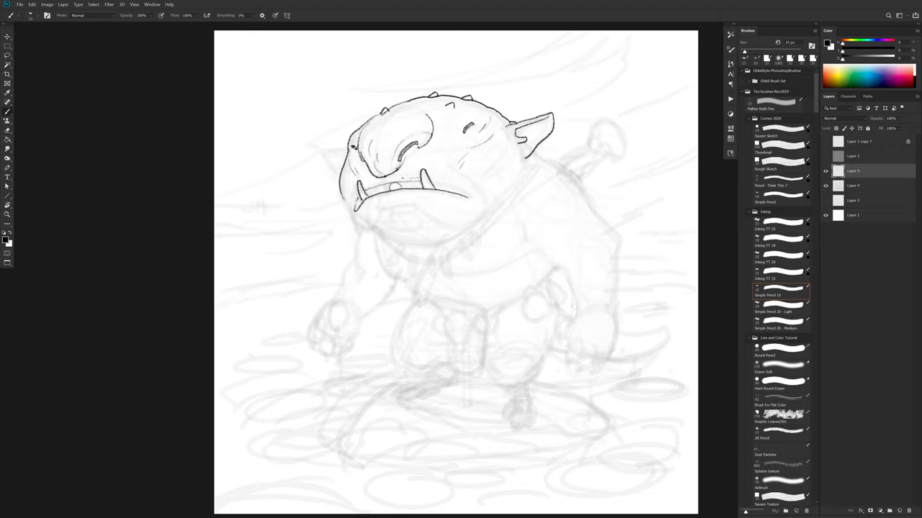
pyautogui.moveTo(401, 178)
pyautogui.mouseDown()
pyautogui.moveTo(385, 181)
pyautogui.moveTo(406, 181)
pyautogui.mouseUp()
pyautogui.moveTo(368, 175); pyautogui.dragTo(367, 186)
pyautogui.moveTo(463, 195); pyautogui.dragTo(443, 188)
pyautogui.moveTo(438, 183); pyautogui.dragTo(470, 196)
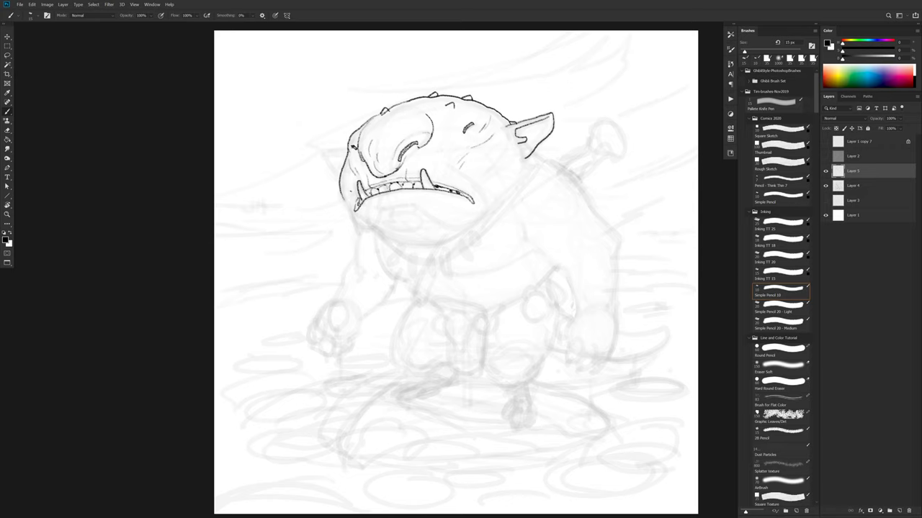
pyautogui.moveTo(350, 199); pyautogui.dragTo(346, 213)
pyautogui.moveTo(429, 109)
pyautogui.mouseDown()
pyautogui.moveTo(391, 110)
pyautogui.moveTo(371, 127)
pyautogui.mouseUp()
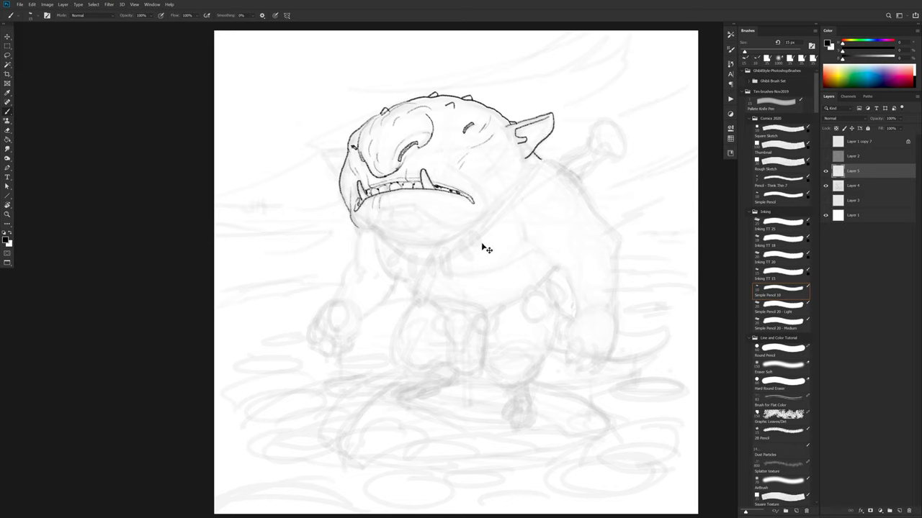
# - Ink the strap running from behind the ear diagonally down along the jaw to the chest
pyautogui.moveTo(435, 279); pyautogui.dragTo(429, 288)
pyautogui.moveTo(474, 230); pyautogui.dragTo(540, 159)
pyautogui.press('[')
pyautogui.press('[')
pyautogui.press('[')
pyautogui.press('[')
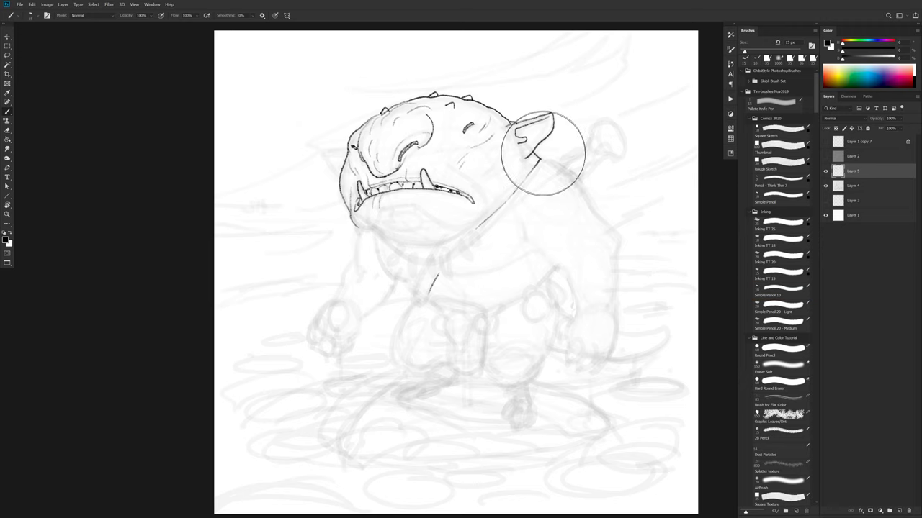
pyautogui.moveTo(540, 156); pyautogui.dragTo(536, 154)
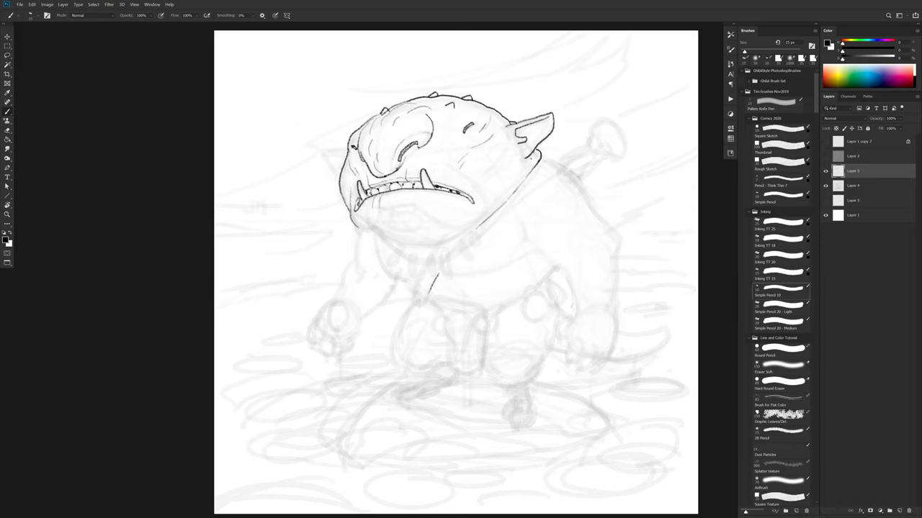
pyautogui.moveTo(533, 157); pyautogui.dragTo(482, 219)
# - Ink the lower lip, bottom jaw contour and chin folds, and add detail lines inside the ear
pyautogui.moveTo(387, 210)
pyautogui.mouseDown()
pyautogui.moveTo(396, 207)
pyautogui.moveTo(372, 231)
pyautogui.moveTo(404, 245)
pyautogui.moveTo(479, 223)
pyautogui.mouseUp()
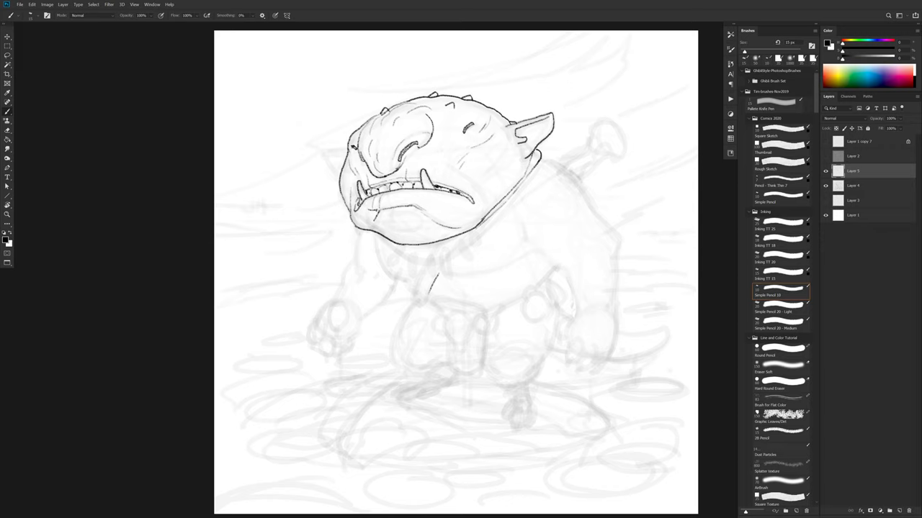
pyautogui.moveTo(378, 210); pyautogui.dragTo(366, 223)
pyautogui.moveTo(446, 225); pyautogui.dragTo(478, 228)
pyautogui.moveTo(468, 174); pyautogui.dragTo(491, 204)
pyautogui.moveTo(381, 220); pyautogui.dragTo(414, 232)
pyautogui.moveTo(528, 148)
pyautogui.mouseDown()
pyautogui.moveTo(527, 132)
pyautogui.moveTo(524, 148)
pyautogui.mouseUp()
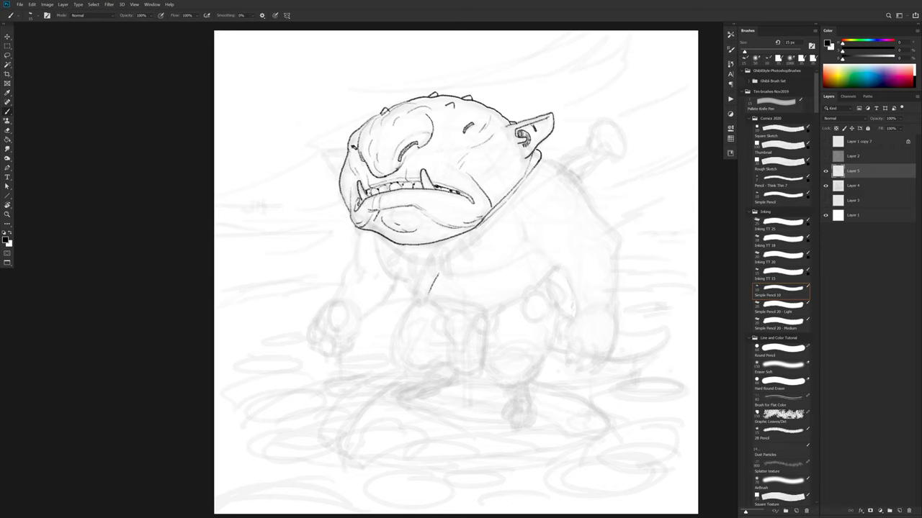
# - Finish the near ear's inner detail and ink the small pointed ear on the far side of the head
pyautogui.moveTo(538, 125)
pyautogui.mouseDown()
pyautogui.moveTo(546, 120)
pyautogui.moveTo(527, 125)
pyautogui.moveTo(539, 122)
pyautogui.mouseUp()
pyautogui.moveTo(347, 147)
pyautogui.mouseDown()
pyautogui.moveTo(323, 149)
pyautogui.moveTo(336, 171)
pyautogui.mouseUp()
pyautogui.moveTo(345, 152); pyautogui.dragTo(339, 160)
# - Ink the necklace under the chin, with its cord, hanging teeth and a round bead
pyautogui.moveTo(441, 257)
pyautogui.mouseDown()
pyautogui.moveTo(448, 278)
pyautogui.moveTo(447, 268)
pyautogui.mouseUp()
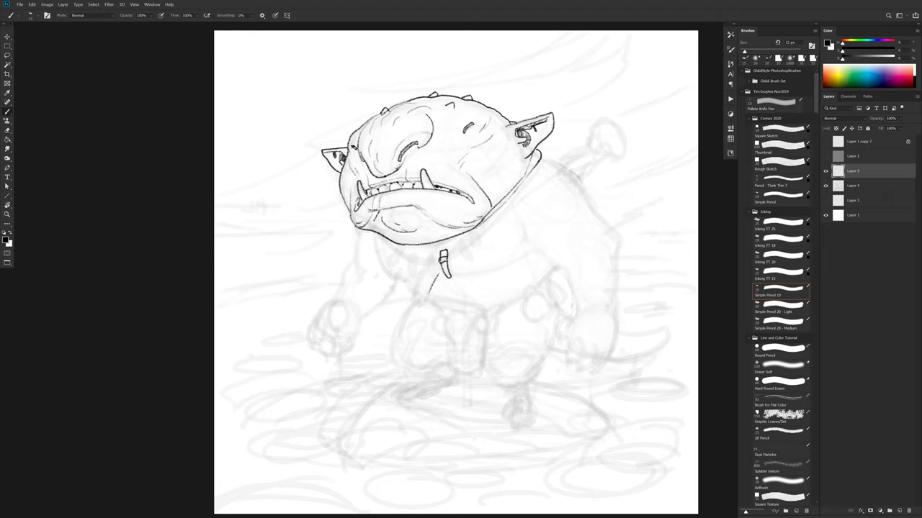
pyautogui.moveTo(451, 254)
pyautogui.mouseDown()
pyautogui.moveTo(468, 253)
pyautogui.moveTo(471, 265)
pyautogui.moveTo(448, 258)
pyautogui.mouseUp()
pyautogui.moveTo(478, 238); pyautogui.dragTo(542, 170)
pyautogui.moveTo(479, 237); pyautogui.dragTo(513, 195)
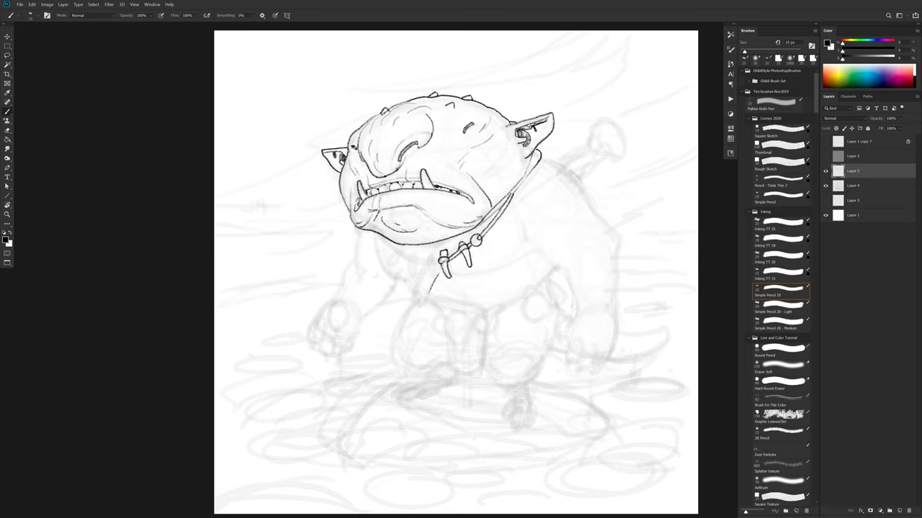
pyautogui.moveTo(428, 258)
pyautogui.mouseDown()
pyautogui.moveTo(434, 277)
pyautogui.moveTo(431, 259)
pyautogui.moveTo(408, 273)
pyautogui.moveTo(415, 282)
pyautogui.moveTo(419, 257)
pyautogui.moveTo(409, 260)
pyautogui.moveTo(428, 263)
pyautogui.moveTo(389, 259)
pyautogui.moveTo(387, 266)
pyautogui.moveTo(396, 263)
pyautogui.moveTo(394, 246)
pyautogui.mouseUp()
pyautogui.press('e')
pyautogui.press('b')
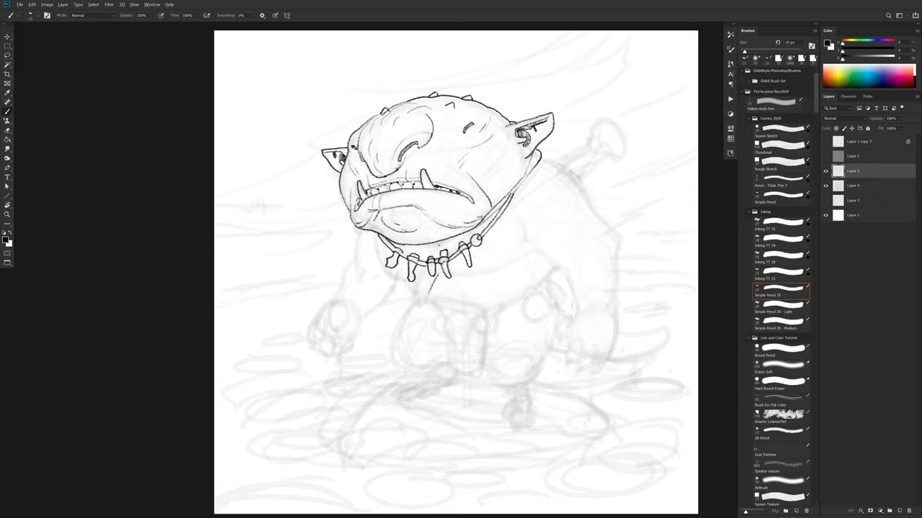
# - Ink the strap running down the chest below the necklace and erase lines overlapping the hanging teeth
pyautogui.moveTo(437, 244); pyautogui.dragTo(413, 294)
pyautogui.press('e')
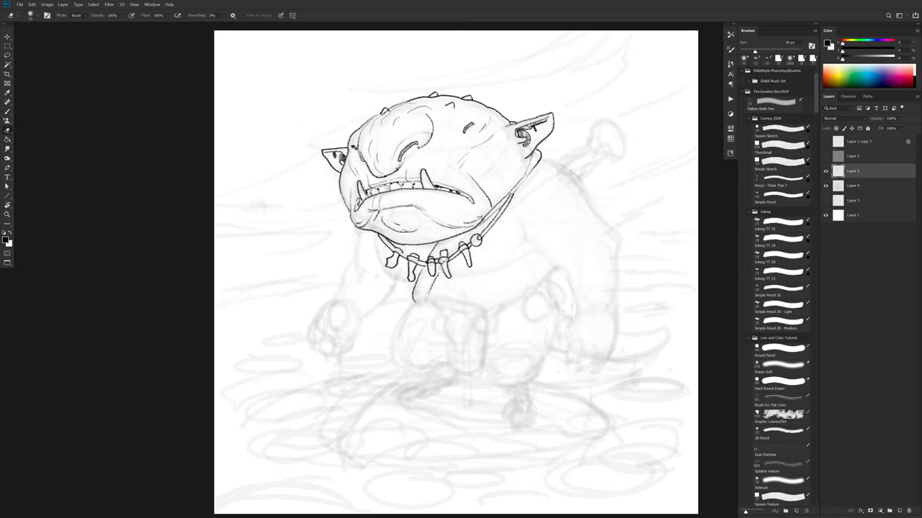
pyautogui.moveTo(442, 261)
pyautogui.mouseDown()
pyautogui.moveTo(434, 273)
pyautogui.moveTo(413, 273)
pyautogui.mouseUp()
pyautogui.press('b')
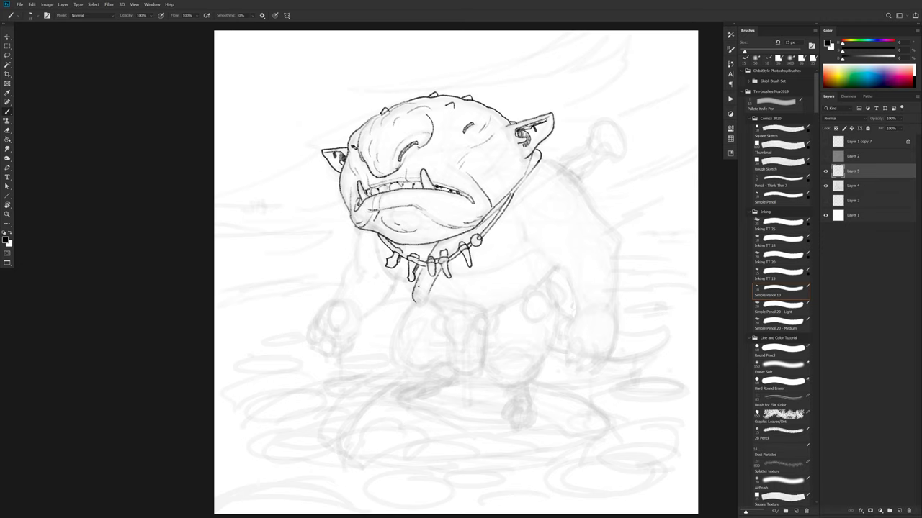
pyautogui.moveTo(423, 288); pyautogui.dragTo(419, 299)
# - Ink the chest contour curving from beneath the jaw down to the end of the strap
pyautogui.moveTo(372, 232); pyautogui.dragTo(404, 291)
pyautogui.hotkey('ctrl', 'z')
pyautogui.hotkey('ctrl', 'z')
pyautogui.moveTo(372, 232)
pyautogui.mouseDown()
pyautogui.moveTo(390, 276)
pyautogui.moveTo(412, 296)
pyautogui.mouseUp()
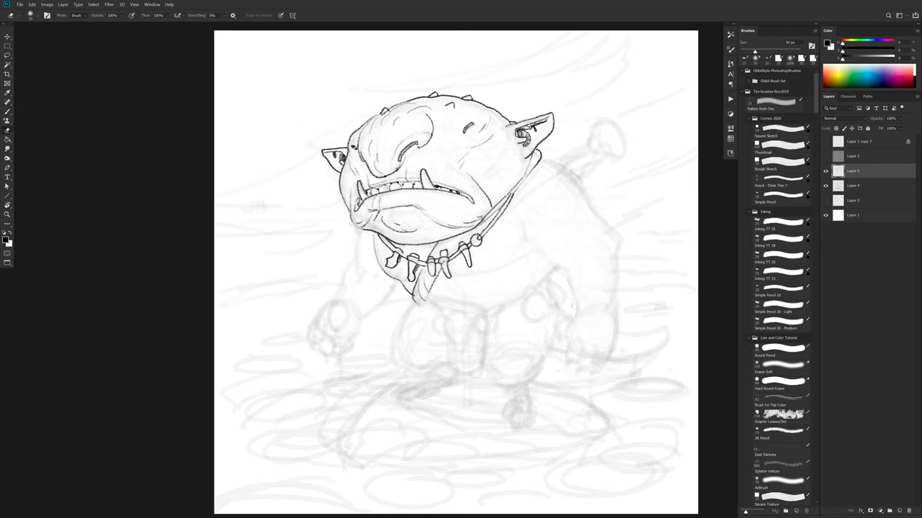
# - Ink the outer and inner contours of the far arm from the jaw down to the wrist
pyautogui.moveTo(350, 214); pyautogui.dragTo(358, 266)
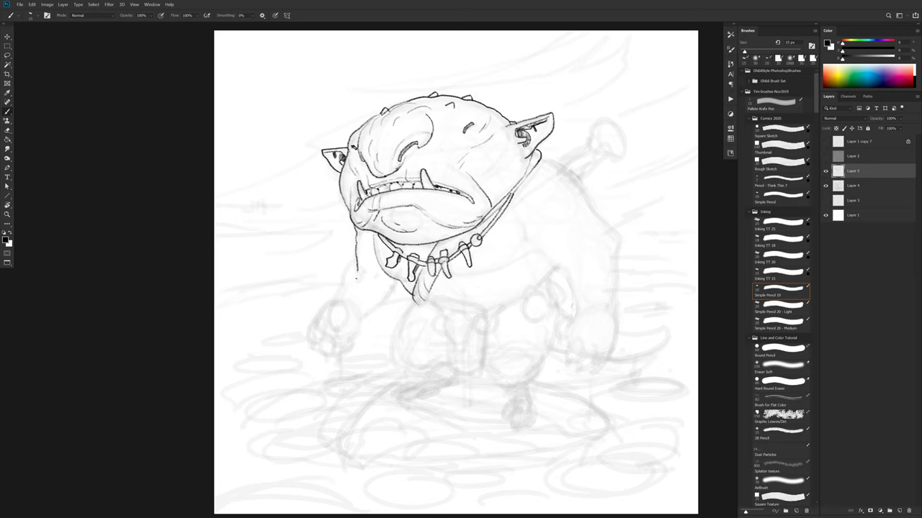
pyautogui.hotkey('ctrl', 'z')
pyautogui.moveTo(357, 242)
pyautogui.mouseDown()
pyautogui.moveTo(357, 273)
pyautogui.moveTo(349, 266)
pyautogui.moveTo(335, 297)
pyautogui.mouseUp()
pyautogui.hotkey('ctrl', 'z')
pyautogui.moveTo(398, 285); pyautogui.dragTo(360, 322)
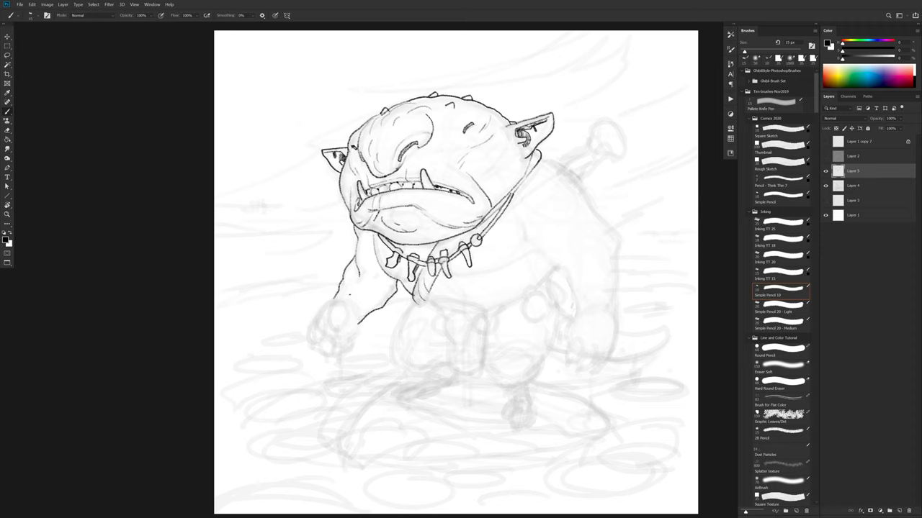
# - Ink the far arm's wristband and clawed hand, cleaning up the thumb and adding finger creases
pyautogui.moveTo(337, 292)
pyautogui.mouseDown()
pyautogui.moveTo(364, 305)
pyautogui.moveTo(366, 319)
pyautogui.moveTo(348, 299)
pyautogui.moveTo(327, 321)
pyautogui.moveTo(334, 318)
pyautogui.moveTo(333, 334)
pyautogui.moveTo(344, 328)
pyautogui.moveTo(317, 317)
pyautogui.moveTo(308, 344)
pyautogui.moveTo(335, 362)
pyautogui.mouseUp()
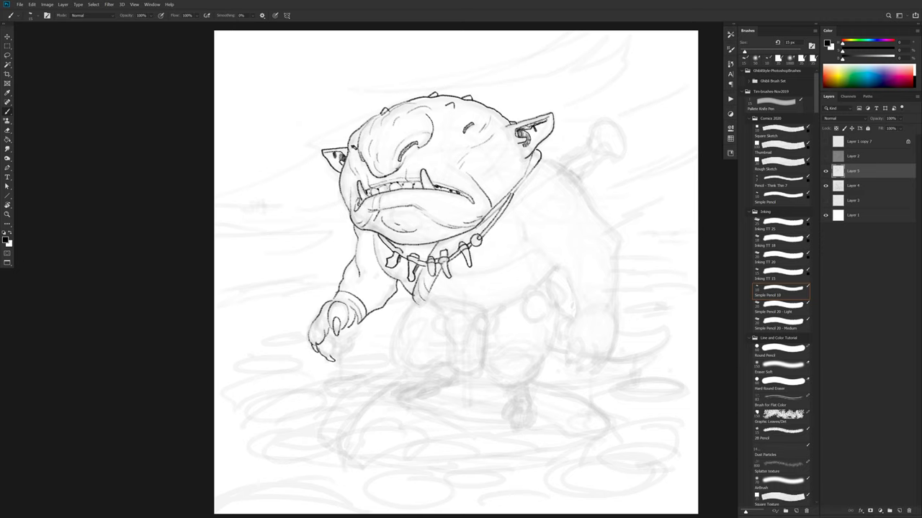
pyautogui.moveTo(330, 345)
pyautogui.mouseDown()
pyautogui.moveTo(350, 356)
pyautogui.moveTo(353, 339)
pyautogui.mouseUp()
pyautogui.press('e')
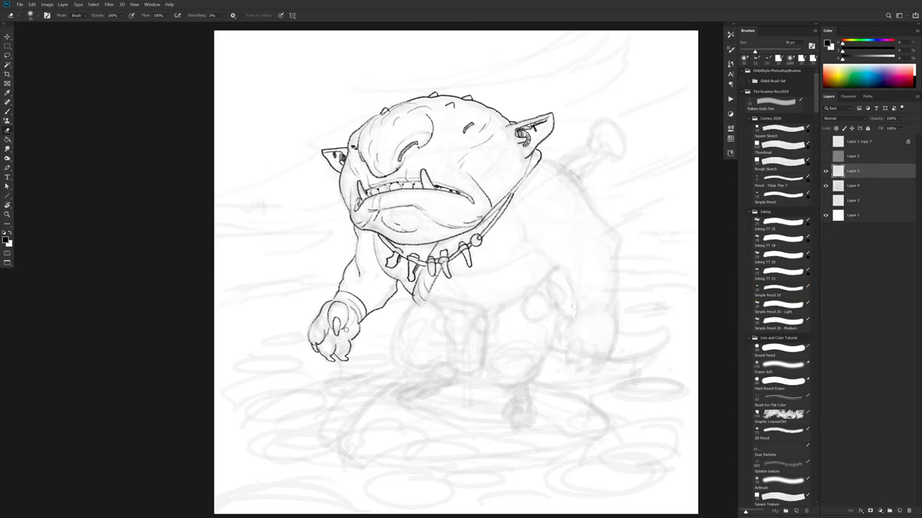
pyautogui.press('b')
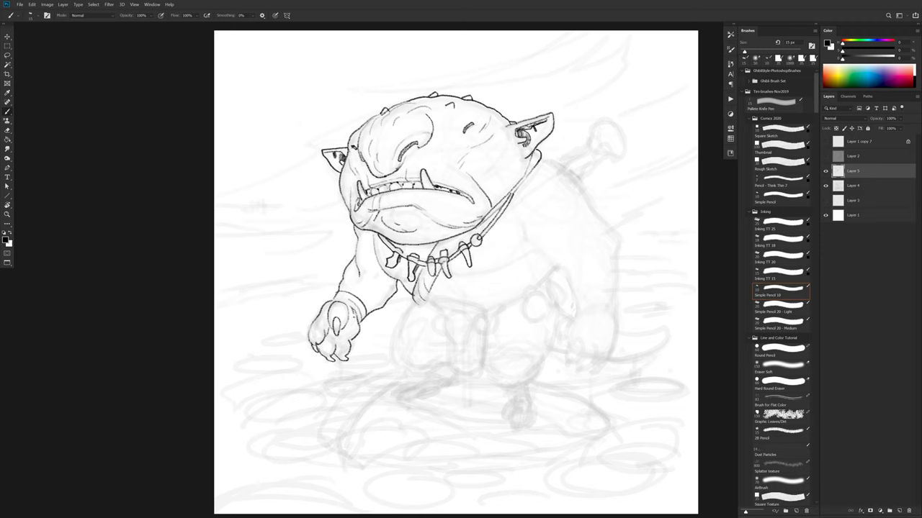
pyautogui.moveTo(354, 315); pyautogui.dragTo(348, 332)
pyautogui.press('e')
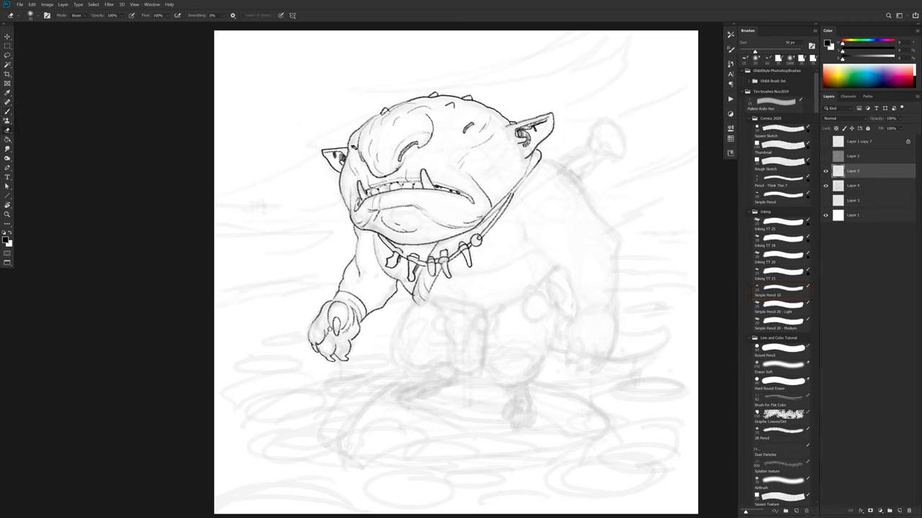
pyautogui.press('b')
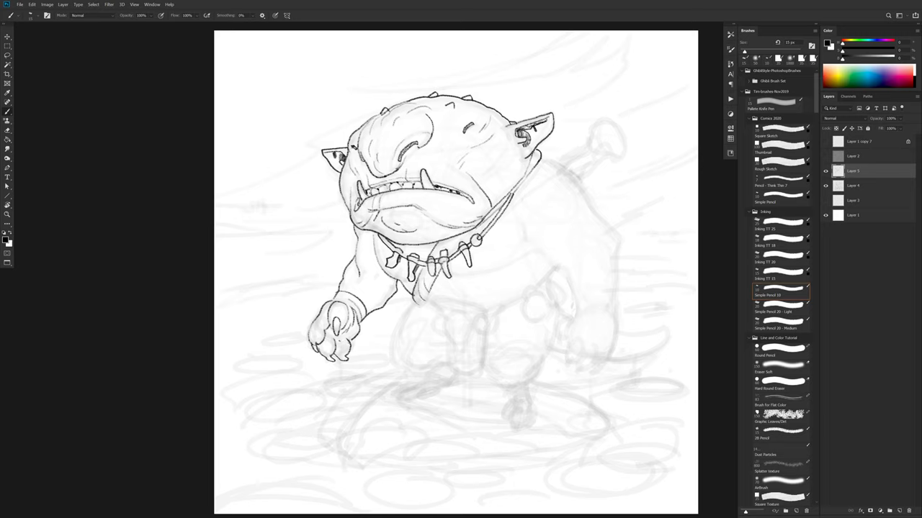
pyautogui.moveTo(326, 337); pyautogui.dragTo(337, 341)
# - Ink the banded wrist cuff and outer forearm contour of the near arm
pyautogui.moveTo(529, 339); pyautogui.dragTo(495, 337)
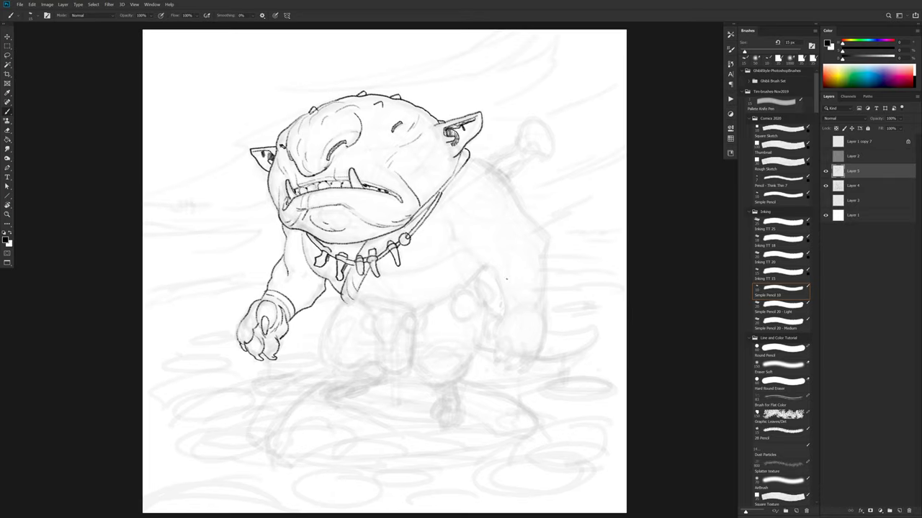
pyautogui.moveTo(499, 288)
pyautogui.mouseDown()
pyautogui.moveTo(543, 289)
pyautogui.moveTo(543, 301)
pyautogui.moveTo(504, 296)
pyautogui.mouseUp()
pyautogui.moveTo(542, 306)
pyautogui.mouseDown()
pyautogui.moveTo(505, 310)
pyautogui.moveTo(518, 296)
pyautogui.mouseUp()
pyautogui.moveTo(549, 240); pyautogui.dragTo(545, 287)
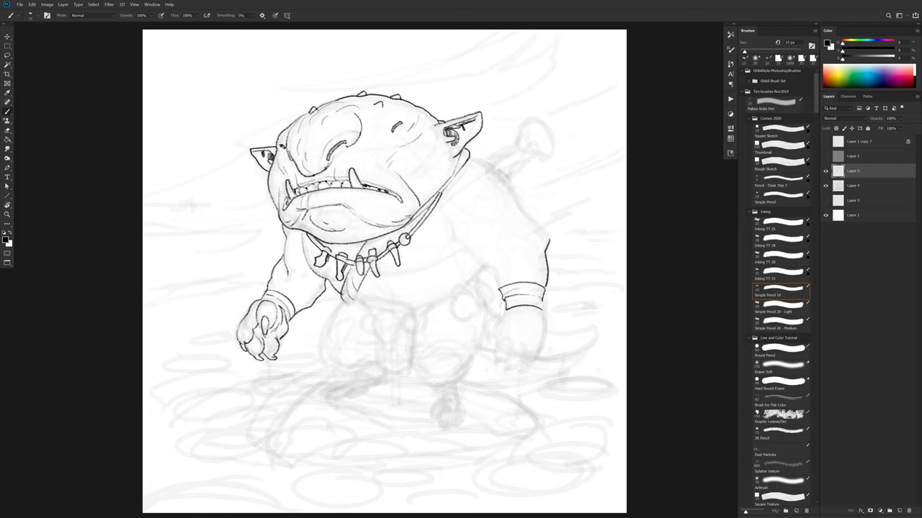
# - Refine the lines around the necklace and under the chin, and ink the far thigh's outer contour
pyautogui.moveTo(377, 255)
pyautogui.mouseDown()
pyautogui.moveTo(392, 234)
pyautogui.moveTo(381, 251)
pyautogui.mouseUp()
pyautogui.press('e')
pyautogui.press('b')
pyautogui.moveTo(307, 234); pyautogui.dragTo(364, 242)
pyautogui.moveTo(341, 300)
pyautogui.mouseDown()
pyautogui.moveTo(319, 354)
pyautogui.moveTo(326, 370)
pyautogui.mouseUp()
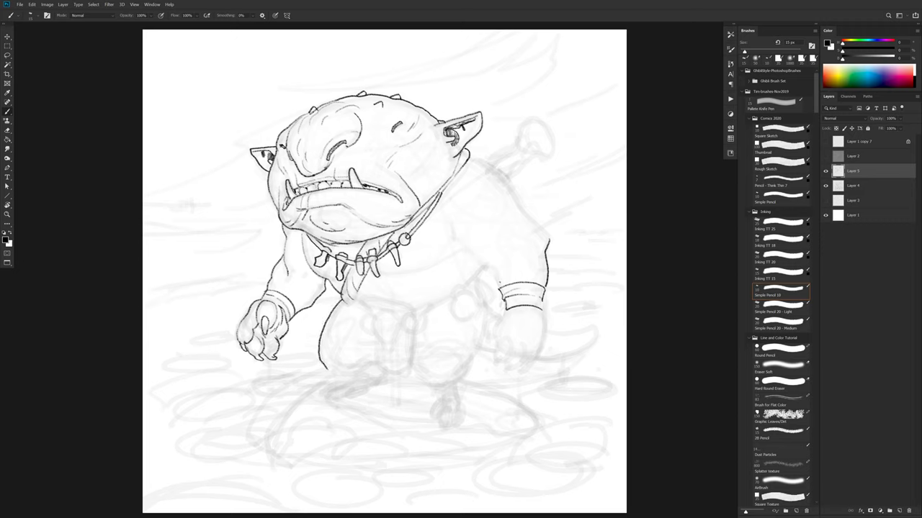
# - Ink two round ornaments on the hip cord and the inner contour of the near arm
pyautogui.moveTo(467, 294)
pyautogui.mouseDown()
pyautogui.moveTo(456, 297)
pyautogui.moveTo(464, 321)
pyautogui.moveTo(478, 307)
pyautogui.moveTo(465, 292)
pyautogui.mouseUp()
pyautogui.moveTo(467, 286); pyautogui.dragTo(481, 272)
pyautogui.moveTo(452, 228)
pyautogui.mouseDown()
pyautogui.moveTo(498, 279)
pyautogui.moveTo(507, 274)
pyautogui.mouseUp()
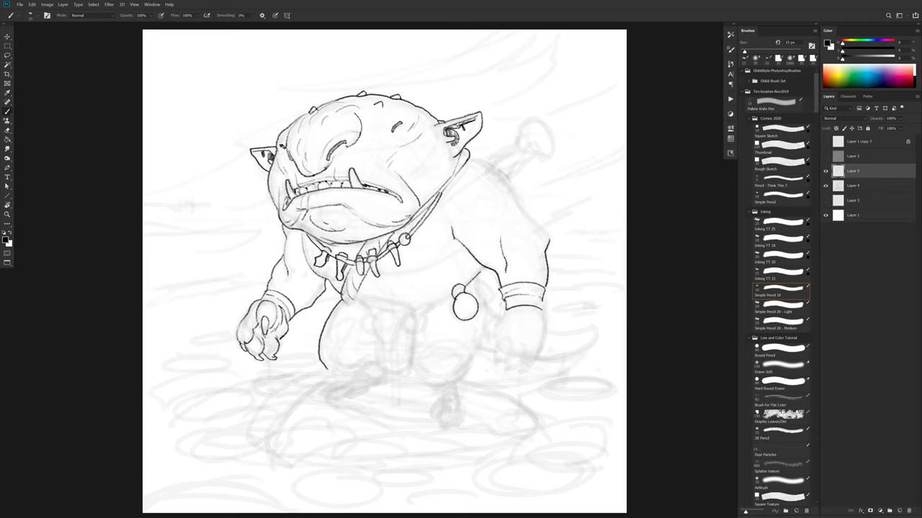
# - Ink the shoulder and upper arm outline of the near arm down to the elbow
pyautogui.moveTo(524, 230); pyautogui.dragTo(537, 241)
pyautogui.moveTo(460, 155); pyautogui.dragTo(443, 180)
pyautogui.moveTo(474, 158); pyautogui.dragTo(510, 184)
pyautogui.hotkey('ctrl', 'z')
pyautogui.moveTo(469, 154)
pyautogui.mouseDown()
pyautogui.moveTo(500, 173)
pyautogui.moveTo(548, 234)
pyautogui.mouseUp()
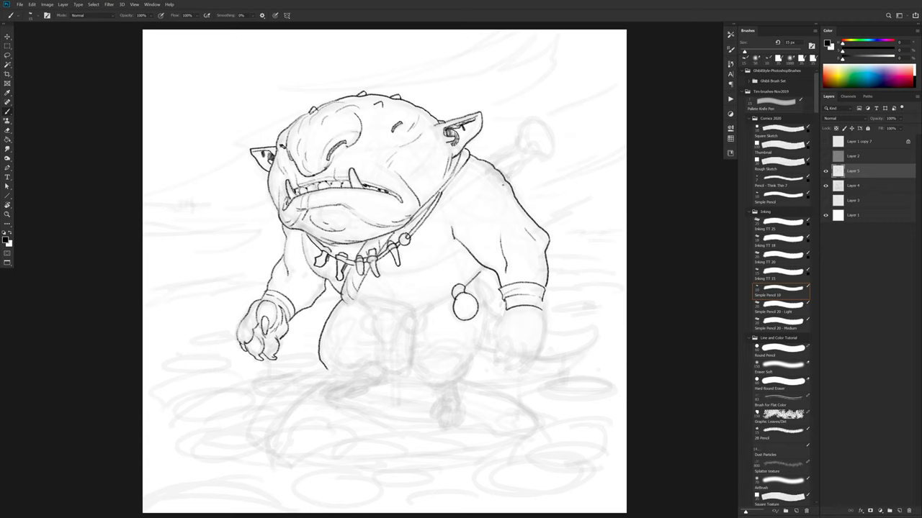
# - Add warts along the shoulders and fine muscle creases on the near arm
pyautogui.moveTo(506, 191); pyautogui.dragTo(512, 216)
pyautogui.moveTo(441, 200); pyautogui.dragTo(446, 209)
pyautogui.moveTo(480, 164)
pyautogui.mouseDown()
pyautogui.moveTo(490, 169)
pyautogui.moveTo(483, 157)
pyautogui.mouseUp()
pyautogui.moveTo(284, 234); pyautogui.dragTo(282, 245)
pyautogui.moveTo(513, 190); pyautogui.dragTo(520, 196)
pyautogui.moveTo(525, 235)
pyautogui.mouseDown()
pyautogui.moveTo(541, 253)
pyautogui.moveTo(531, 254)
pyautogui.mouseUp()
pyautogui.hotkey('ctrl', 'z')
pyautogui.press('e')
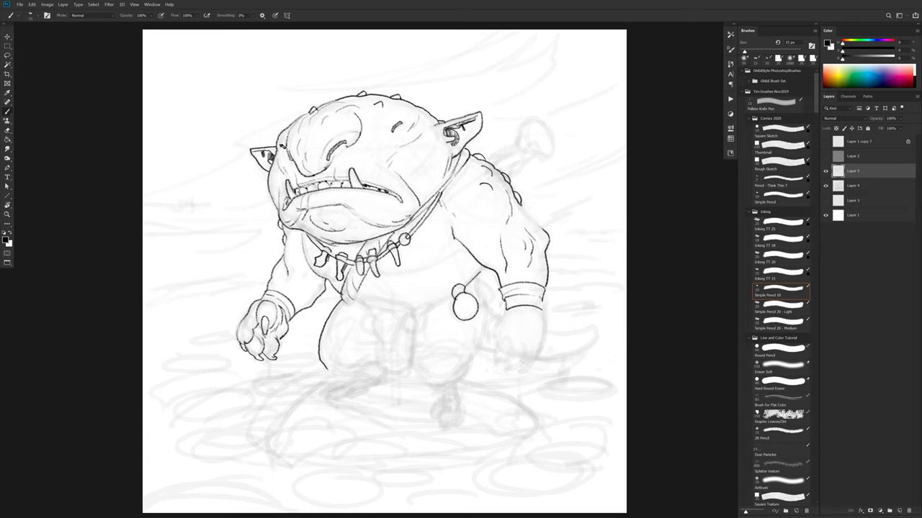
# - Add more warts along both arms and ink the curved line across the upper belly
pyautogui.press('b')
pyautogui.moveTo(538, 224); pyautogui.dragTo(545, 231)
pyautogui.moveTo(549, 249)
pyautogui.mouseDown()
pyautogui.moveTo(539, 274)
pyautogui.moveTo(550, 281)
pyautogui.mouseUp()
pyautogui.moveTo(279, 257); pyautogui.dragTo(273, 267)
pyautogui.moveTo(466, 247)
pyautogui.mouseDown()
pyautogui.moveTo(425, 270)
pyautogui.moveTo(465, 279)
pyautogui.moveTo(619, 248)
pyautogui.moveTo(527, 248)
pyautogui.mouseUp()
# - Ink the wrapped handle with its round knob sticking out behind the near shoulder
pyautogui.moveTo(599, 211); pyautogui.dragTo(585, 230)
pyautogui.moveTo(568, 287)
pyautogui.mouseDown()
pyautogui.moveTo(453, 275)
pyautogui.moveTo(502, 290)
pyautogui.mouseUp()
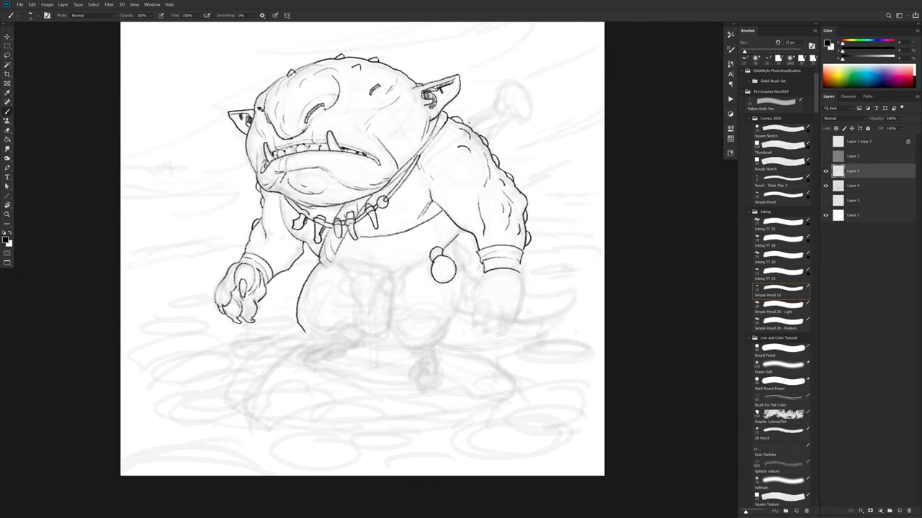
pyautogui.moveTo(466, 124)
pyautogui.mouseDown()
pyautogui.moveTo(495, 106)
pyautogui.moveTo(508, 122)
pyautogui.moveTo(481, 135)
pyautogui.mouseUp()
pyautogui.moveTo(481, 135)
pyautogui.mouseDown()
pyautogui.moveTo(531, 115)
pyautogui.moveTo(528, 88)
pyautogui.moveTo(497, 83)
pyautogui.moveTo(525, 118)
pyautogui.mouseUp()
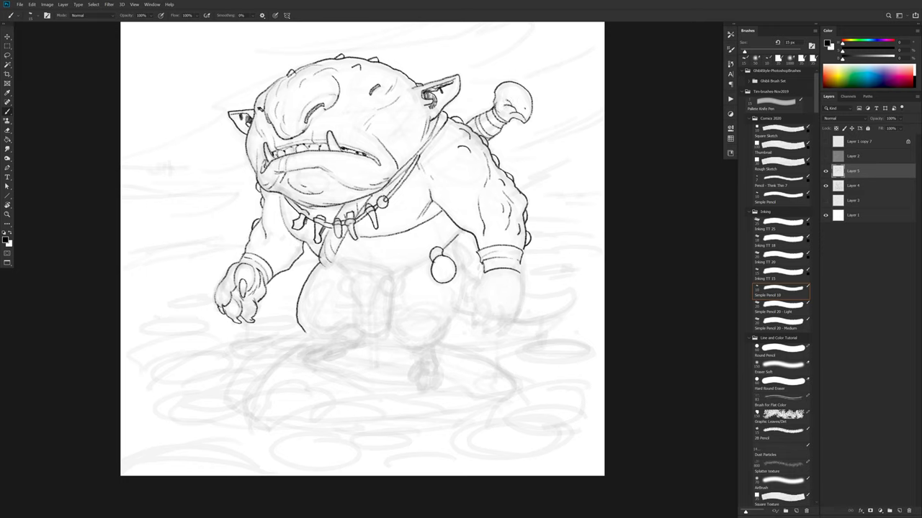
pyautogui.moveTo(514, 103)
pyautogui.mouseDown()
pyautogui.moveTo(524, 107)
pyautogui.moveTo(486, 130)
pyautogui.mouseUp()
# - Ink the small skull, two round knobs and rounded loincloth at the waist, with a belt cord toward the hip
pyautogui.moveTo(357, 274)
pyautogui.mouseDown()
pyautogui.moveTo(350, 289)
pyautogui.moveTo(364, 315)
pyautogui.mouseUp()
pyautogui.moveTo(383, 278)
pyautogui.mouseDown()
pyautogui.moveTo(393, 293)
pyautogui.moveTo(387, 278)
pyautogui.moveTo(339, 284)
pyautogui.moveTo(346, 294)
pyautogui.mouseUp()
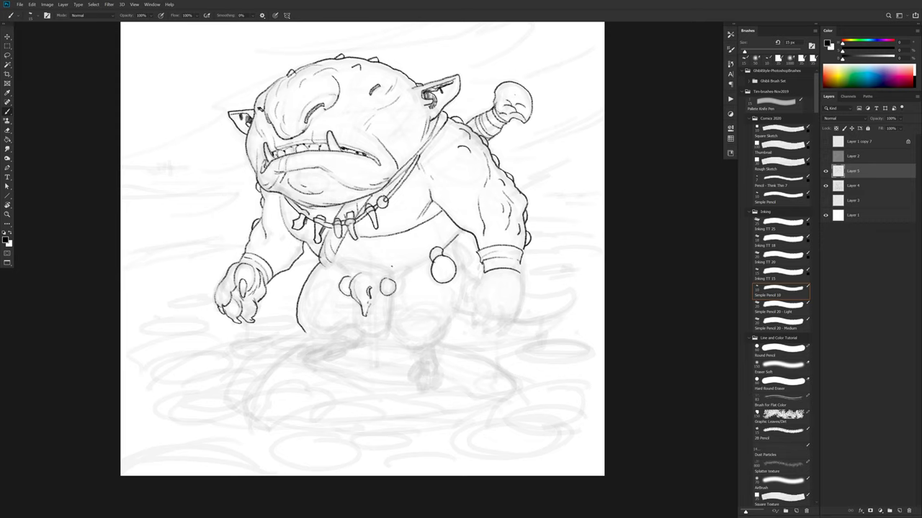
pyautogui.moveTo(430, 258)
pyautogui.mouseDown()
pyautogui.moveTo(398, 273)
pyautogui.moveTo(393, 327)
pyautogui.moveTo(380, 338)
pyautogui.moveTo(357, 334)
pyautogui.moveTo(351, 301)
pyautogui.mouseUp()
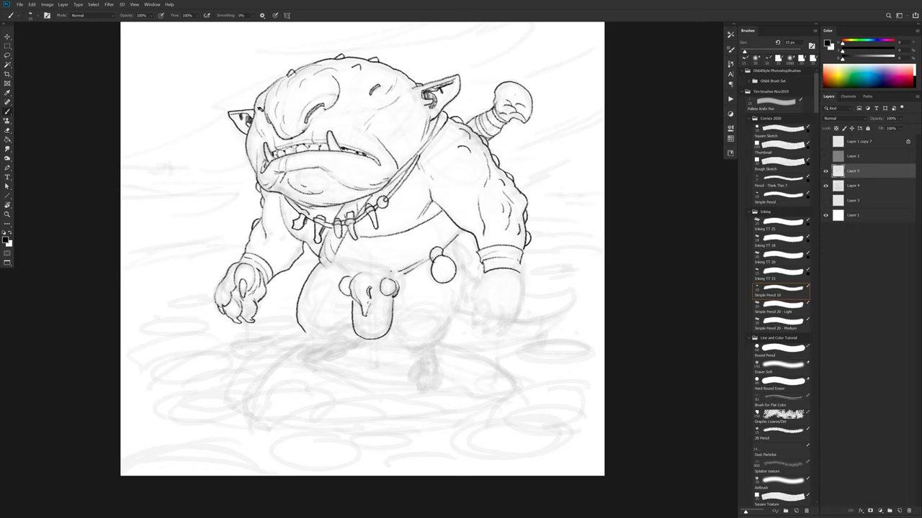
pyautogui.moveTo(394, 272)
pyautogui.mouseDown()
pyautogui.moveTo(373, 278)
pyautogui.moveTo(367, 324)
pyautogui.moveTo(383, 301)
pyautogui.mouseUp()
# - Ink the lower contour of the far thigh and the full outline of the near thigh
pyautogui.moveTo(316, 340)
pyautogui.mouseDown()
pyautogui.moveTo(351, 327)
pyautogui.moveTo(326, 325)
pyautogui.mouseUp()
pyautogui.moveTo(323, 333); pyautogui.dragTo(315, 334)
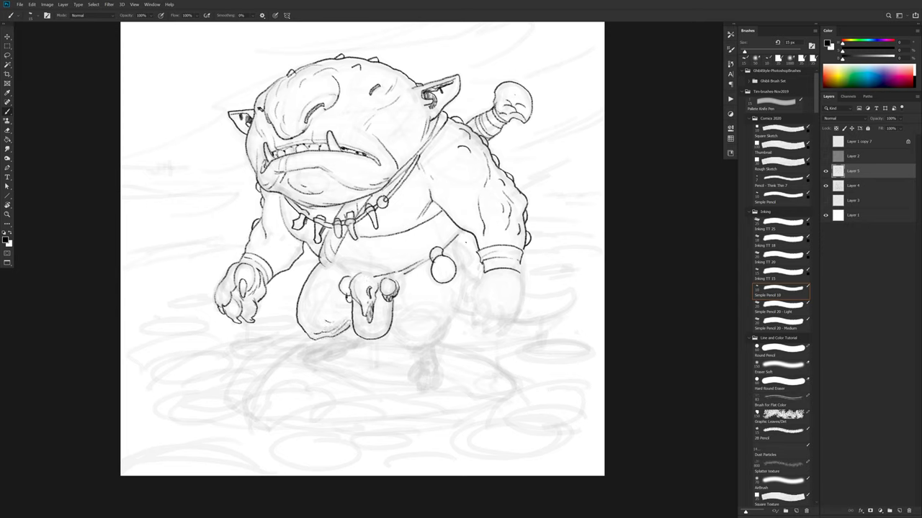
pyautogui.moveTo(455, 243)
pyautogui.mouseDown()
pyautogui.moveTo(460, 313)
pyautogui.moveTo(442, 343)
pyautogui.moveTo(420, 343)
pyautogui.moveTo(419, 353)
pyautogui.moveTo(399, 348)
pyautogui.moveTo(412, 349)
pyautogui.mouseUp()
pyautogui.moveTo(391, 300); pyautogui.dragTo(387, 328)
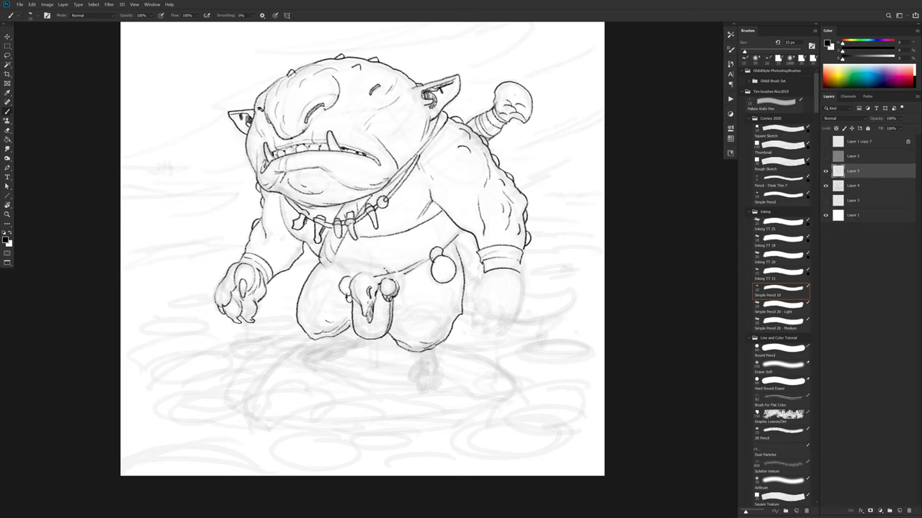
# - Ink the belt around the waist above the skull and add creases on the far thigh
pyautogui.moveTo(387, 268)
pyautogui.mouseDown()
pyautogui.moveTo(347, 257)
pyautogui.moveTo(335, 264)
pyautogui.moveTo(352, 277)
pyautogui.moveTo(343, 270)
pyautogui.mouseUp()
pyautogui.moveTo(399, 281); pyautogui.dragTo(420, 270)
pyautogui.moveTo(345, 302); pyautogui.dragTo(325, 295)
pyautogui.moveTo(330, 297); pyautogui.dragTo(319, 290)
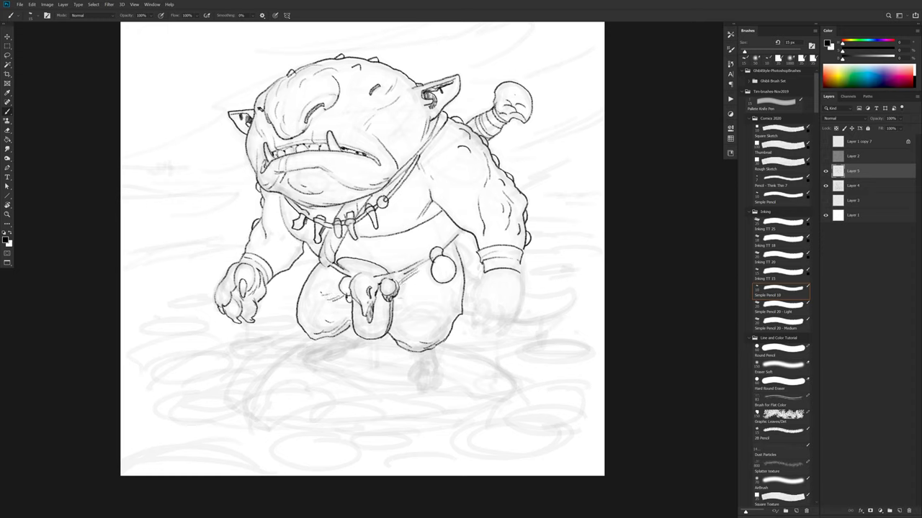
# - Add creases to the near thigh, detail the hip pouches, and ink the belt knot on the far hip
pyautogui.moveTo(405, 324)
pyautogui.mouseDown()
pyautogui.moveTo(401, 312)
pyautogui.moveTo(393, 338)
pyautogui.mouseUp()
pyautogui.moveTo(460, 311); pyautogui.dragTo(452, 318)
pyautogui.moveTo(433, 279)
pyautogui.mouseDown()
pyautogui.moveTo(445, 288)
pyautogui.moveTo(455, 277)
pyautogui.moveTo(443, 288)
pyautogui.mouseUp()
pyautogui.moveTo(461, 231)
pyautogui.mouseDown()
pyautogui.moveTo(455, 239)
pyautogui.moveTo(440, 221)
pyautogui.moveTo(475, 266)
pyautogui.moveTo(456, 250)
pyautogui.moveTo(461, 244)
pyautogui.moveTo(447, 277)
pyautogui.moveTo(432, 267)
pyautogui.moveTo(428, 278)
pyautogui.mouseUp()
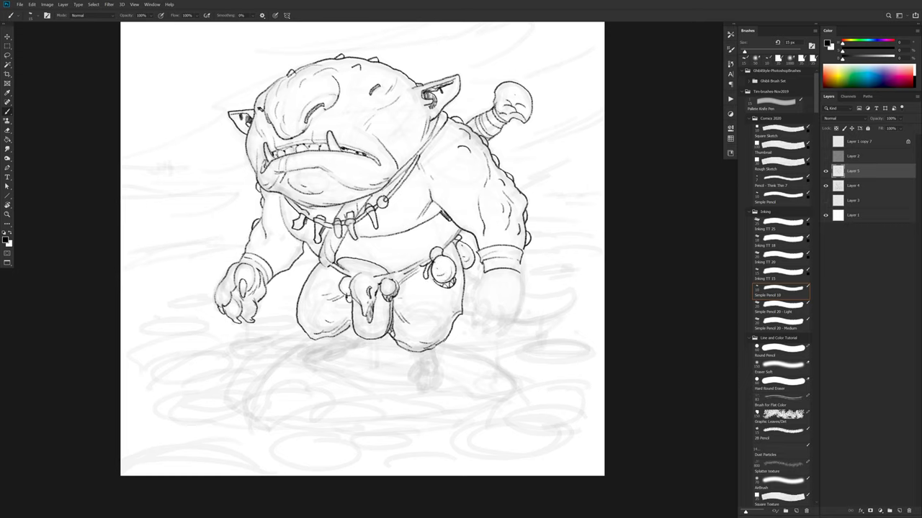
pyautogui.moveTo(319, 260); pyautogui.dragTo(309, 265)
# - Ink the near hand below the wrist cuff, with its thumb, fingers and pointed claws
pyautogui.scroll(-2, 506, 295)
pyautogui.scroll(2, 497, 306)
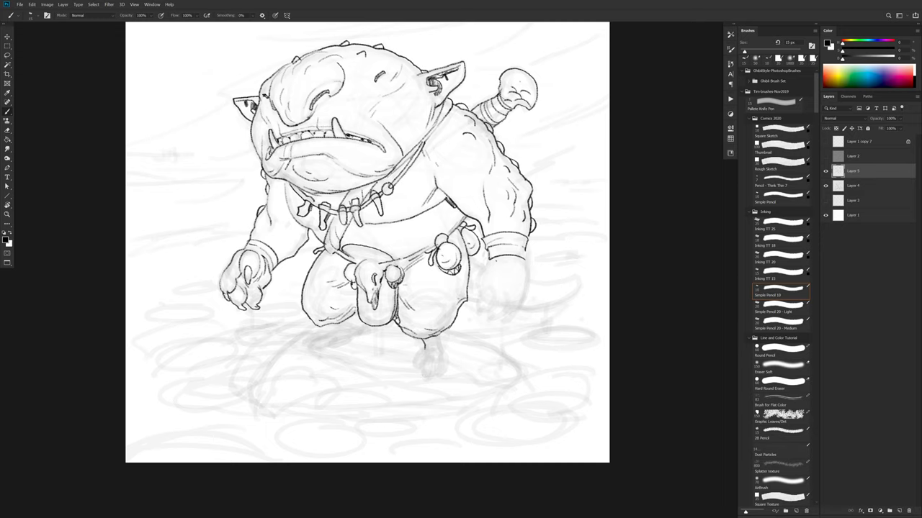
pyautogui.moveTo(490, 258)
pyautogui.mouseDown()
pyautogui.moveTo(468, 290)
pyautogui.moveTo(472, 271)
pyautogui.moveTo(472, 297)
pyautogui.moveTo(497, 294)
pyautogui.moveTo(510, 308)
pyautogui.moveTo(488, 325)
pyautogui.moveTo(488, 310)
pyautogui.mouseUp()
pyautogui.press('e')
pyautogui.press('b')
pyautogui.moveTo(490, 309); pyautogui.dragTo(476, 314)
pyautogui.moveTo(481, 311); pyautogui.dragTo(474, 320)
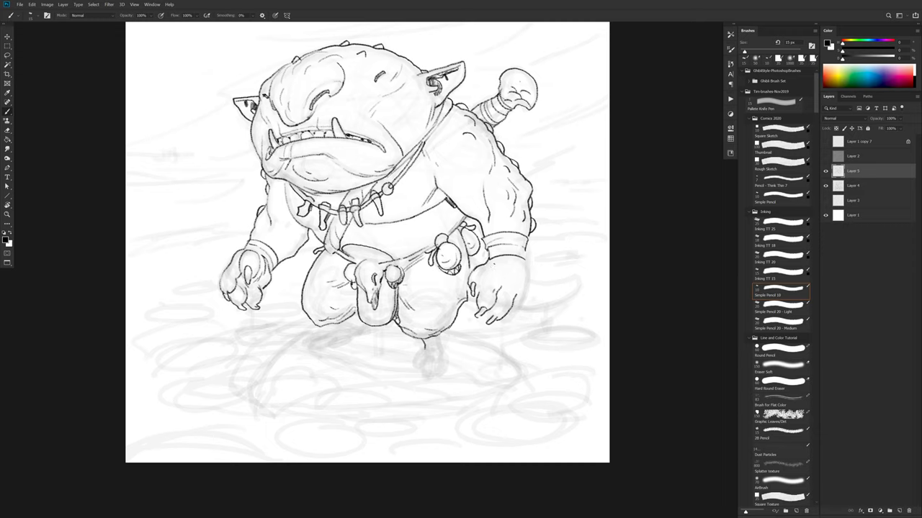
pyautogui.moveTo(482, 273); pyautogui.dragTo(479, 287)
pyautogui.moveTo(528, 268)
pyautogui.mouseDown()
pyautogui.moveTo(527, 292)
pyautogui.moveTo(509, 320)
pyautogui.mouseUp()
pyautogui.moveTo(484, 309); pyautogui.dragTo(475, 316)
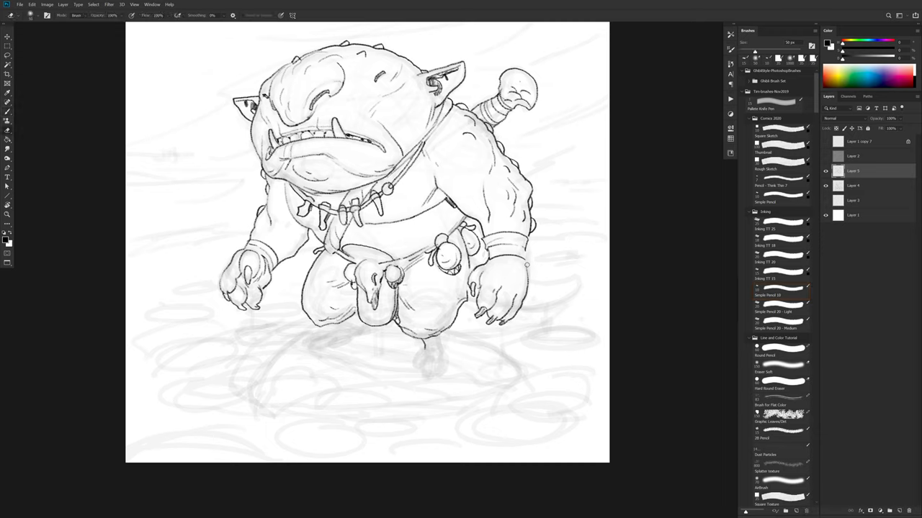
# - Add a lower edge to the near wrist cuff and crease lines on the cuff and hand
pyautogui.moveTo(487, 260)
pyautogui.mouseDown()
pyautogui.moveTo(520, 276)
pyautogui.moveTo(527, 268)
pyautogui.moveTo(512, 268)
pyautogui.mouseUp()
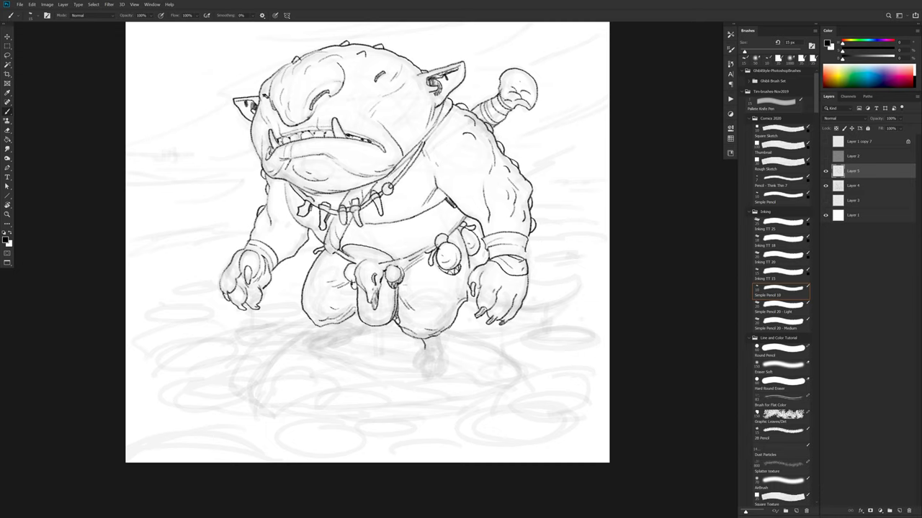
pyautogui.moveTo(491, 251); pyautogui.dragTo(505, 253)
pyautogui.moveTo(517, 280); pyautogui.dragTo(513, 289)
# - Ink both clawed feet beneath the thighs, with their toes and creases
pyautogui.moveTo(542, 266)
pyautogui.mouseDown()
pyautogui.moveTo(557, 286)
pyautogui.moveTo(534, 278)
pyautogui.moveTo(597, 277)
pyautogui.mouseUp()
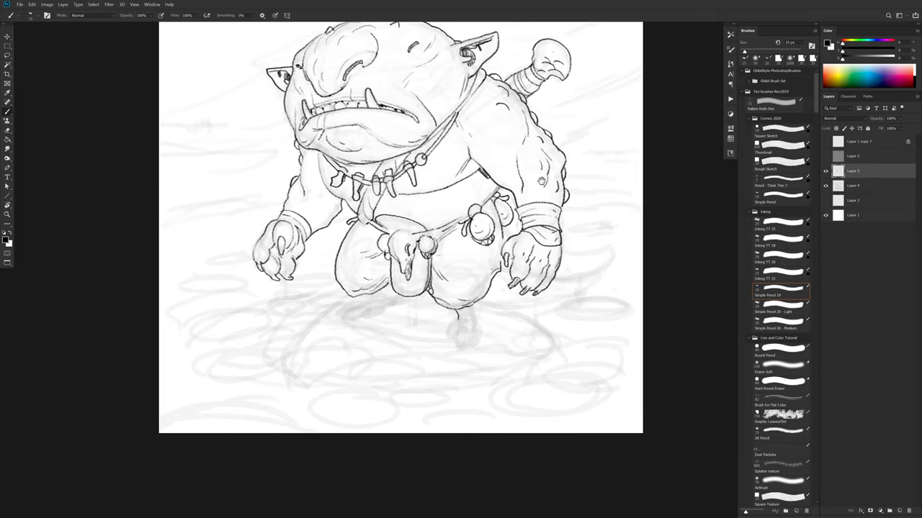
pyautogui.moveTo(517, 192); pyautogui.dragTo(541, 165)
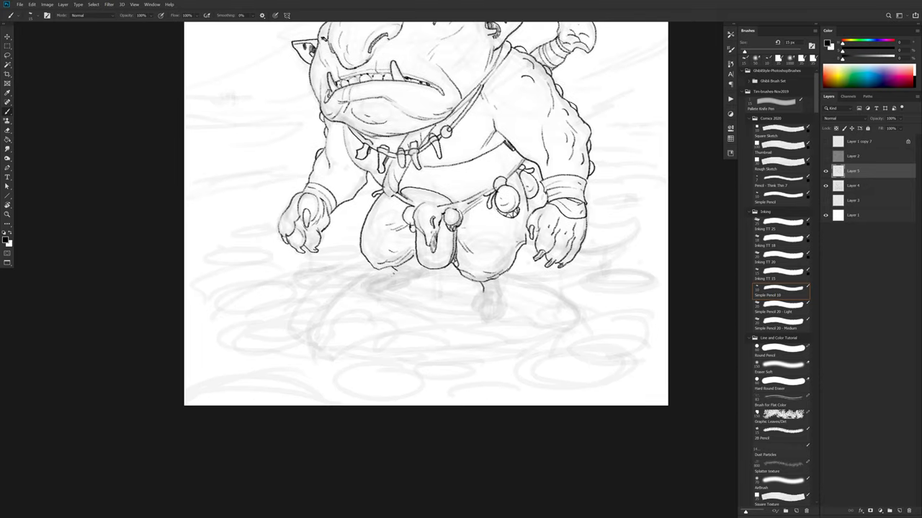
pyautogui.moveTo(395, 271)
pyautogui.mouseDown()
pyautogui.moveTo(374, 291)
pyautogui.moveTo(372, 279)
pyautogui.moveTo(362, 287)
pyautogui.moveTo(398, 290)
pyautogui.moveTo(416, 279)
pyautogui.moveTo(376, 291)
pyautogui.mouseUp()
pyautogui.moveTo(419, 259); pyautogui.dragTo(404, 266)
pyautogui.moveTo(418, 258); pyautogui.dragTo(393, 272)
pyautogui.moveTo(422, 265); pyautogui.dragTo(395, 281)
pyautogui.moveTo(403, 271); pyautogui.dragTo(392, 278)
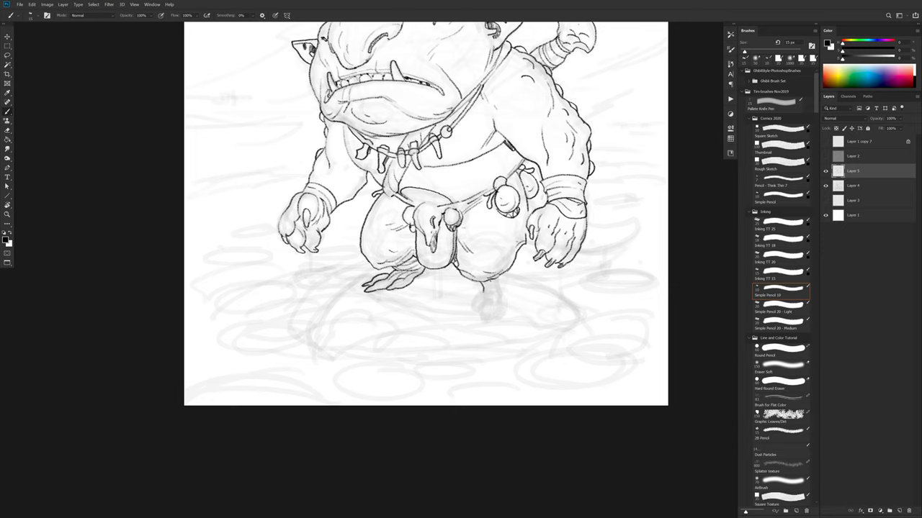
pyautogui.moveTo(482, 288)
pyautogui.mouseDown()
pyautogui.moveTo(473, 312)
pyautogui.moveTo(487, 324)
pyautogui.moveTo(504, 312)
pyautogui.mouseUp()
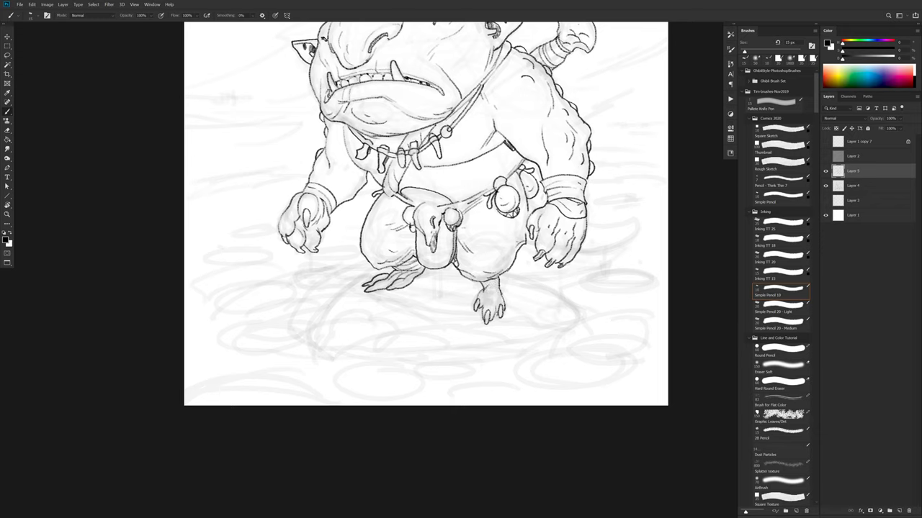
# - Add shading strokes to the near foot's toes and ink the small heel and ankle lines behind it
pyautogui.moveTo(494, 284); pyautogui.dragTo(491, 291)
pyautogui.moveTo(490, 277); pyautogui.dragTo(486, 304)
pyautogui.moveTo(494, 291); pyautogui.dragTo(495, 303)
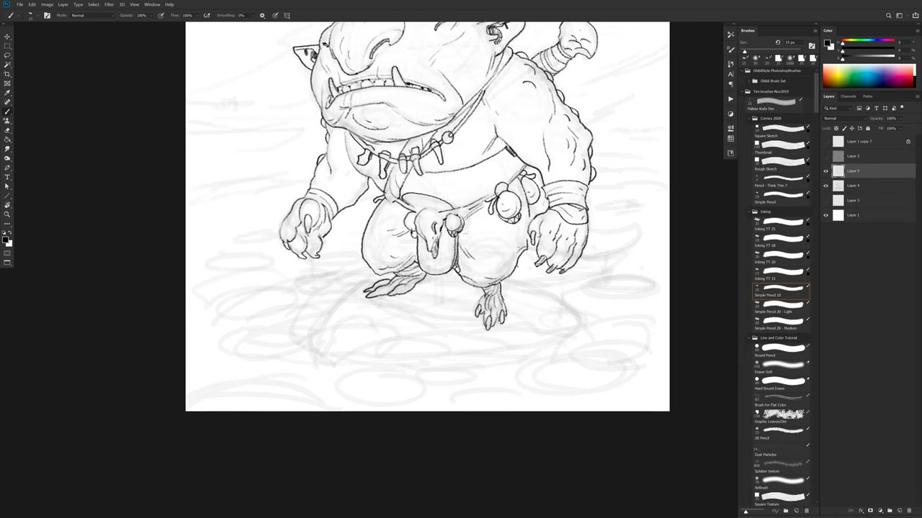
pyautogui.moveTo(515, 267); pyautogui.dragTo(502, 289)
pyautogui.moveTo(505, 279); pyautogui.dragTo(499, 292)
# - Ink the curved, pointed tail behind the near hand, and rework its smooth upper edge into a bumpy contour
pyautogui.moveTo(554, 271)
pyautogui.mouseDown()
pyautogui.moveTo(548, 285)
pyautogui.moveTo(462, 278)
pyautogui.moveTo(426, 287)
pyautogui.mouseUp()
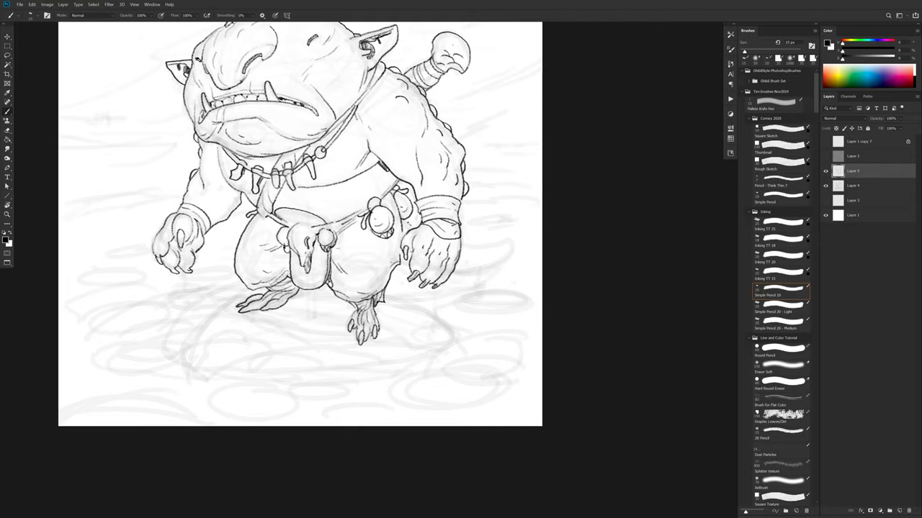
pyautogui.moveTo(404, 219); pyautogui.dragTo(418, 226)
pyautogui.moveTo(464, 245)
pyautogui.mouseDown()
pyautogui.moveTo(510, 237)
pyautogui.moveTo(503, 261)
pyautogui.moveTo(455, 273)
pyautogui.mouseUp()
pyautogui.press('e')
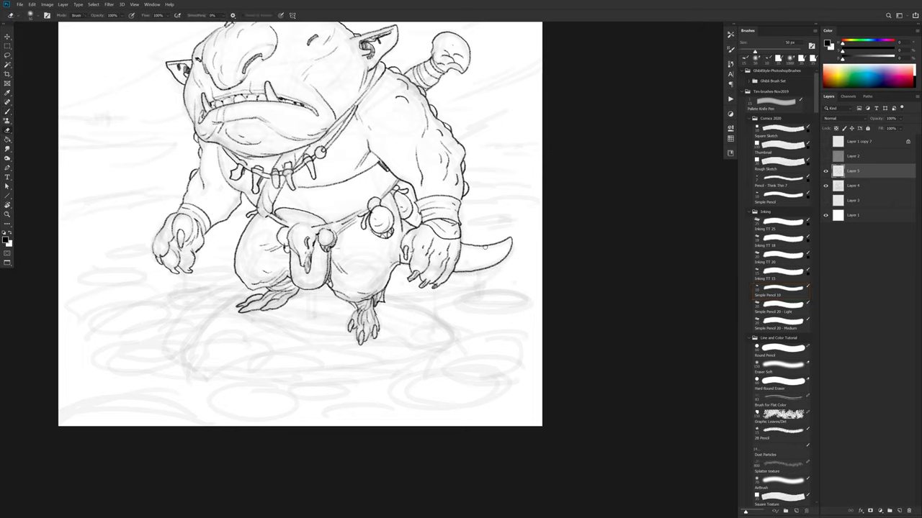
pyautogui.moveTo(499, 244); pyautogui.dragTo(478, 246)
pyautogui.press('b')
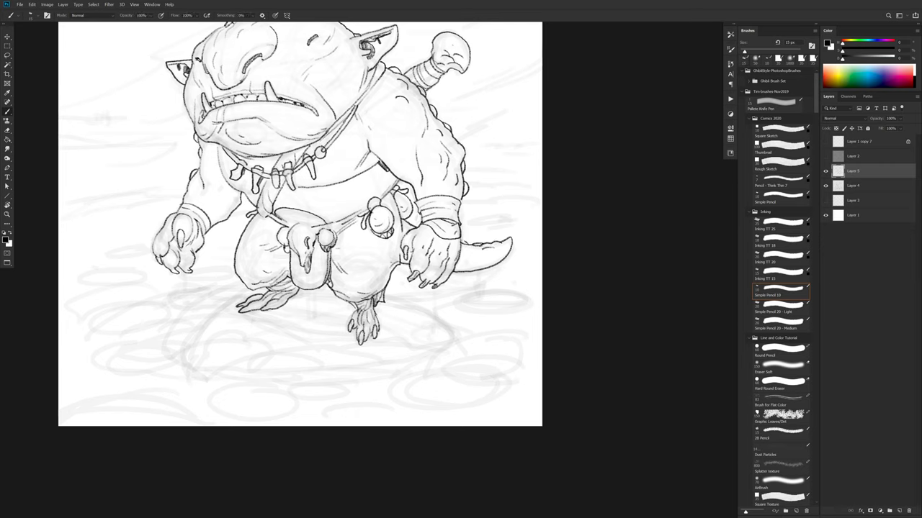
# - Add small finishing strokes beside the hip pouches and along the far arm
pyautogui.moveTo(409, 222); pyautogui.dragTo(421, 226)
pyautogui.moveTo(225, 165); pyautogui.dragTo(219, 180)
pyautogui.moveTo(448, 249); pyautogui.dragTo(512, 303)
pyautogui.scroll(-8, 513, 298)
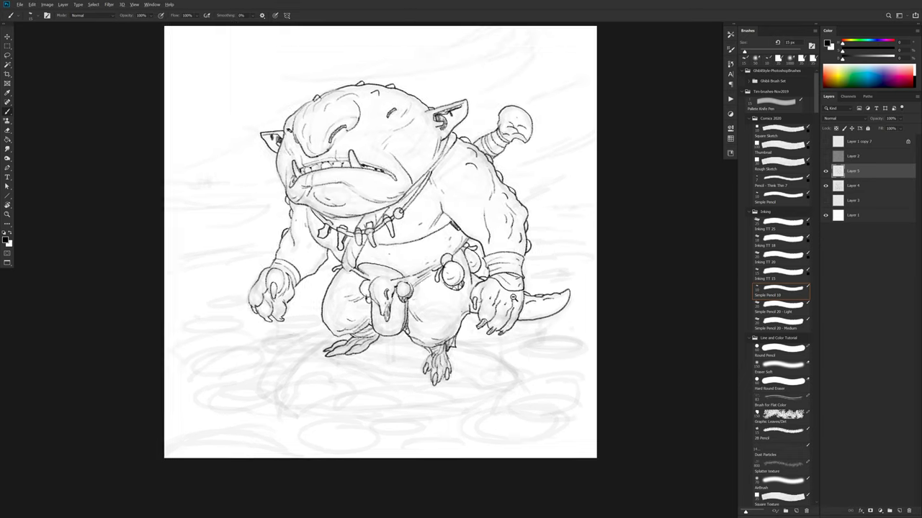
pyautogui.scroll(6, 497, 285)
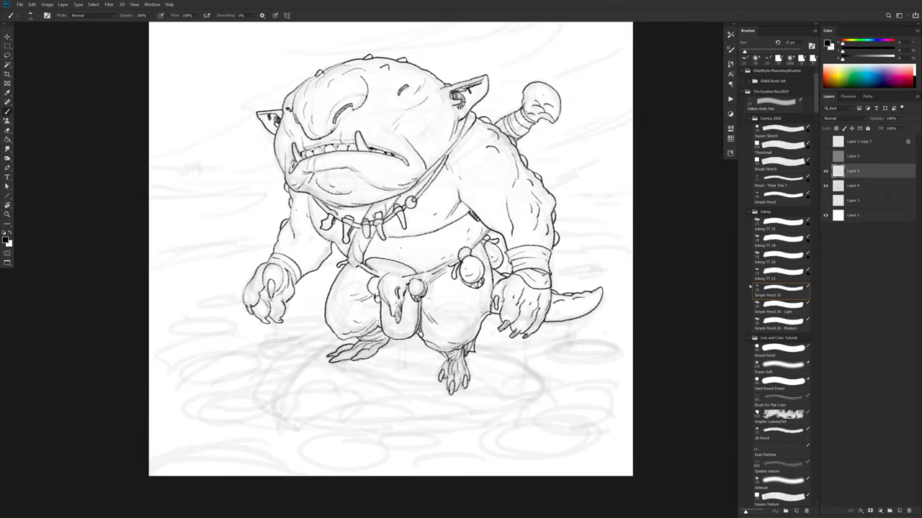
pyautogui.scroll(-3, 592, 342)
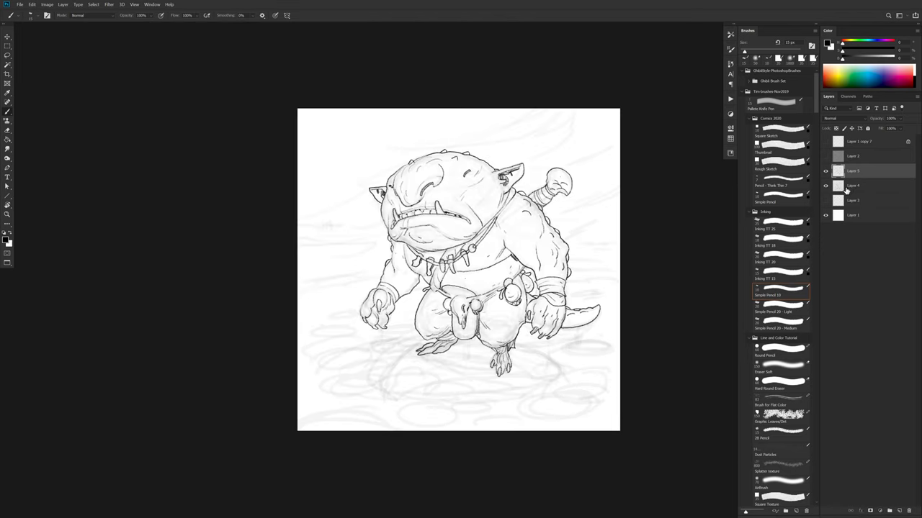
# - Create a new layer above Layer 4 and ink the outline of the mound beneath the creature's feet
pyautogui.click(847, 188)
pyautogui.hotkey('ctrl', 'shift', 'alt', 'n')
pyautogui.scroll(1, 547, 333)
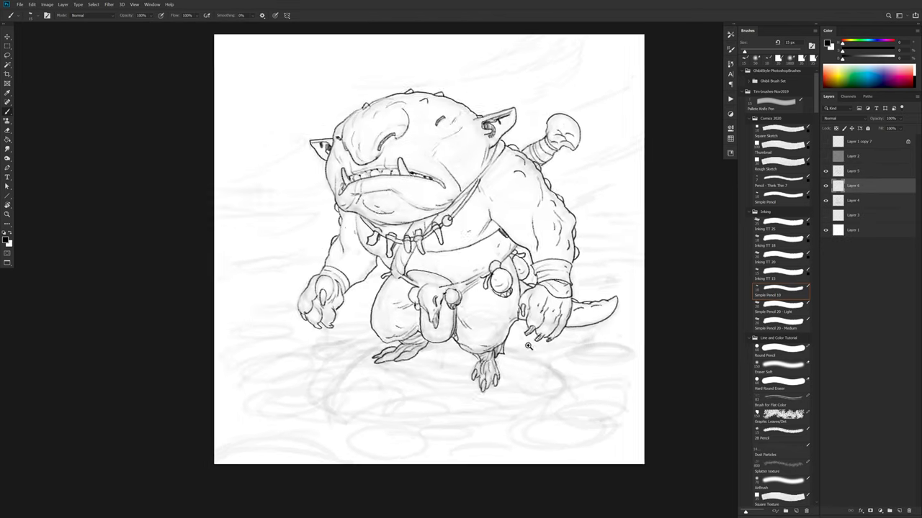
pyautogui.moveTo(449, 332); pyautogui.dragTo(521, 215)
pyautogui.moveTo(436, 225); pyautogui.dragTo(368, 283)
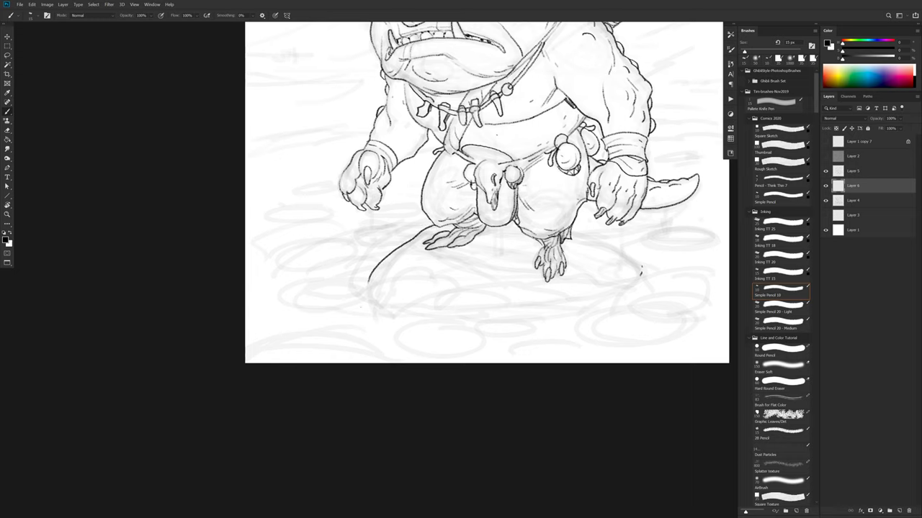
pyautogui.moveTo(641, 272); pyautogui.dragTo(579, 233)
pyautogui.moveTo(521, 235); pyautogui.dragTo(495, 230)
pyautogui.moveTo(368, 282); pyautogui.dragTo(370, 294)
pyautogui.moveTo(430, 272)
pyautogui.mouseDown()
pyautogui.moveTo(386, 285)
pyautogui.moveTo(386, 262)
pyautogui.mouseUp()
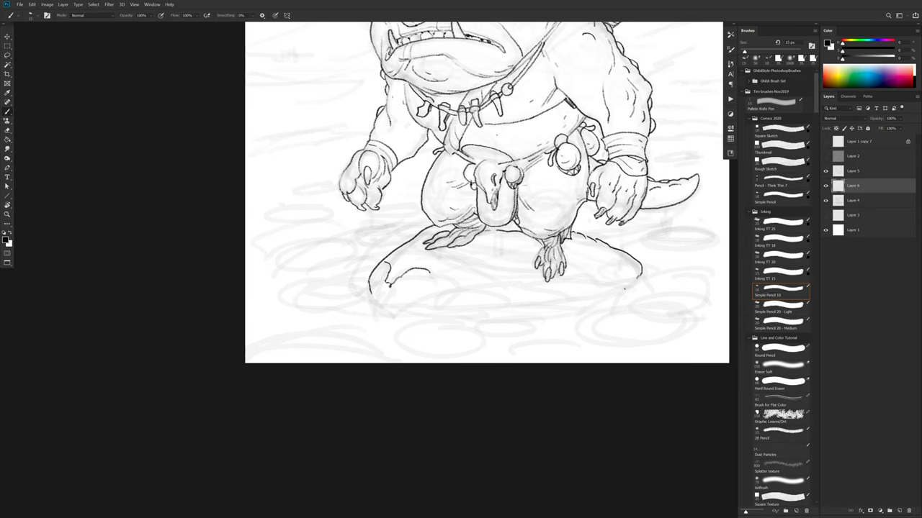
# - Ink a large lily pad in front of the mound's near side, with a smaller pad and rounded stones behind it
pyautogui.moveTo(656, 341)
pyautogui.mouseDown()
pyautogui.moveTo(680, 332)
pyautogui.moveTo(679, 309)
pyautogui.moveTo(618, 308)
pyautogui.moveTo(571, 326)
pyautogui.moveTo(635, 347)
pyautogui.moveTo(643, 341)
pyautogui.moveTo(582, 314)
pyautogui.mouseUp()
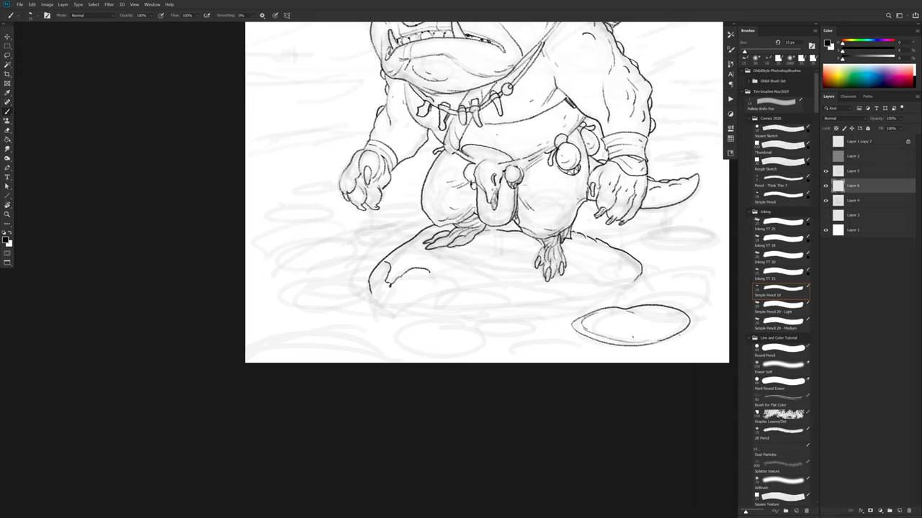
pyautogui.hotkey('ctrl', 'z')
pyautogui.moveTo(674, 325)
pyautogui.mouseDown()
pyautogui.moveTo(645, 338)
pyautogui.moveTo(592, 339)
pyautogui.moveTo(580, 317)
pyautogui.moveTo(655, 287)
pyautogui.moveTo(677, 304)
pyautogui.mouseUp()
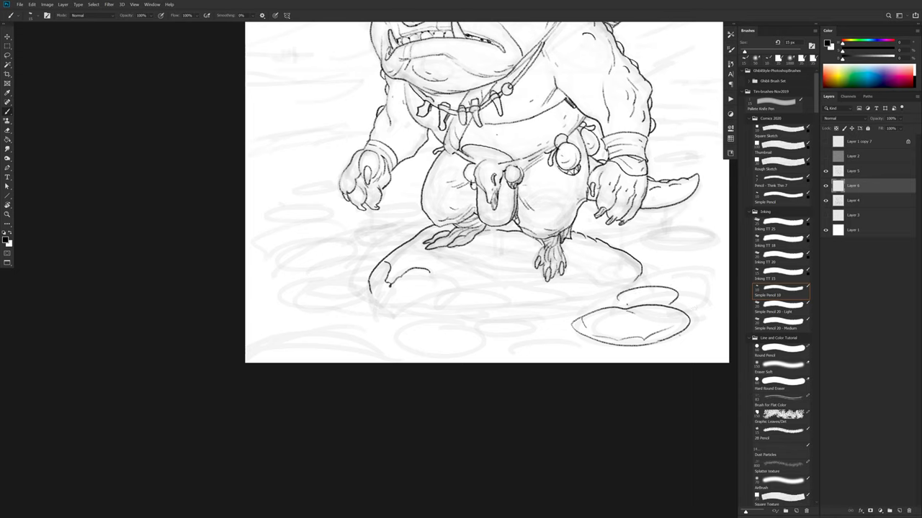
pyautogui.moveTo(617, 301); pyautogui.dragTo(630, 306)
pyautogui.moveTo(652, 294)
pyautogui.mouseDown()
pyautogui.moveTo(627, 305)
pyautogui.moveTo(620, 292)
pyautogui.moveTo(601, 293)
pyautogui.moveTo(616, 301)
pyautogui.moveTo(593, 299)
pyautogui.moveTo(592, 282)
pyautogui.moveTo(612, 281)
pyautogui.moveTo(600, 297)
pyautogui.mouseUp()
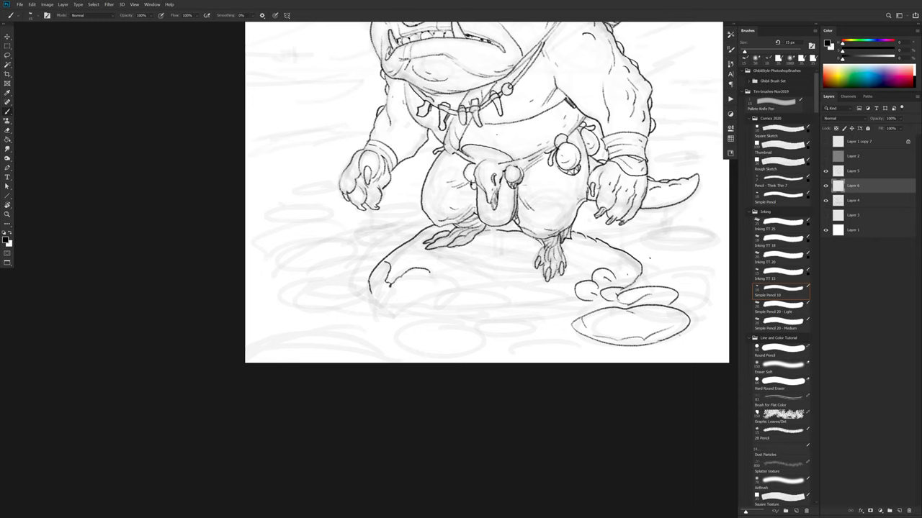
# - Ink lily pads on the water below the tail and rounded tufts along the mound's near edge
pyautogui.moveTo(640, 254); pyautogui.dragTo(650, 270)
pyautogui.moveTo(700, 249)
pyautogui.mouseDown()
pyautogui.moveTo(717, 240)
pyautogui.moveTo(663, 227)
pyautogui.moveTo(639, 242)
pyautogui.moveTo(707, 249)
pyautogui.mouseUp()
pyautogui.moveTo(695, 236)
pyautogui.mouseDown()
pyautogui.moveTo(638, 237)
pyautogui.moveTo(636, 255)
pyautogui.moveTo(683, 257)
pyautogui.moveTo(678, 273)
pyautogui.mouseUp()
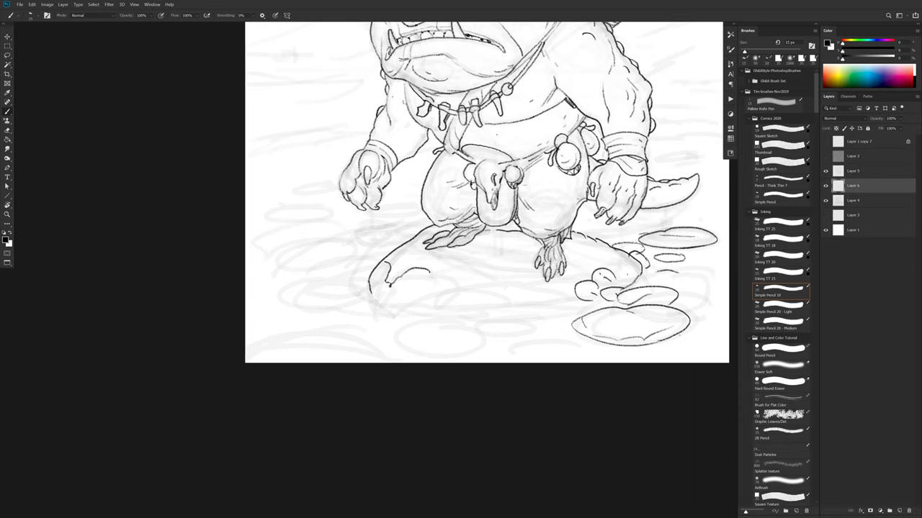
# - Add curved bump marks across the mound's surface and ink four lily pads below the far hand
pyautogui.moveTo(562, 287); pyautogui.dragTo(599, 249)
pyautogui.moveTo(580, 257)
pyautogui.mouseDown()
pyautogui.moveTo(593, 249)
pyautogui.moveTo(591, 264)
pyautogui.moveTo(574, 242)
pyautogui.moveTo(487, 252)
pyautogui.mouseUp()
pyautogui.moveTo(424, 246)
pyautogui.mouseDown()
pyautogui.moveTo(413, 250)
pyautogui.moveTo(438, 256)
pyautogui.moveTo(436, 278)
pyautogui.mouseUp()
pyautogui.moveTo(386, 255)
pyautogui.mouseDown()
pyautogui.moveTo(355, 277)
pyautogui.moveTo(278, 290)
pyautogui.moveTo(353, 307)
pyautogui.moveTo(364, 299)
pyautogui.mouseUp()
pyautogui.moveTo(337, 283)
pyautogui.mouseDown()
pyautogui.moveTo(317, 288)
pyautogui.moveTo(339, 240)
pyautogui.moveTo(277, 261)
pyautogui.moveTo(348, 258)
pyautogui.moveTo(314, 249)
pyautogui.mouseUp()
pyautogui.moveTo(321, 218)
pyautogui.mouseDown()
pyautogui.moveTo(332, 207)
pyautogui.moveTo(266, 217)
pyautogui.moveTo(324, 219)
pyautogui.mouseUp()
pyautogui.moveTo(314, 185)
pyautogui.mouseDown()
pyautogui.moveTo(331, 191)
pyautogui.moveTo(318, 194)
pyautogui.mouseUp()
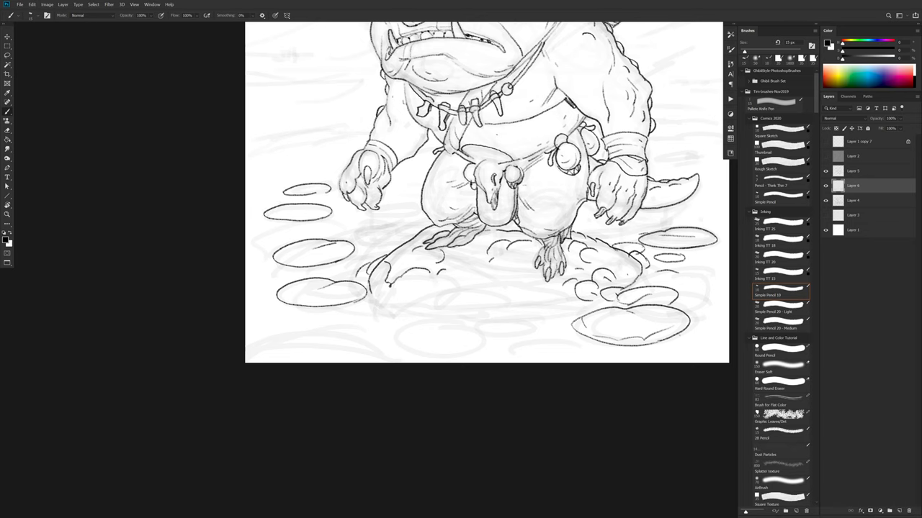
# - Ink the foreground lily pads along the canvas's lower edge and a cluster of rounded plants on the mound's front
pyautogui.moveTo(445, 262); pyautogui.dragTo(502, 256)
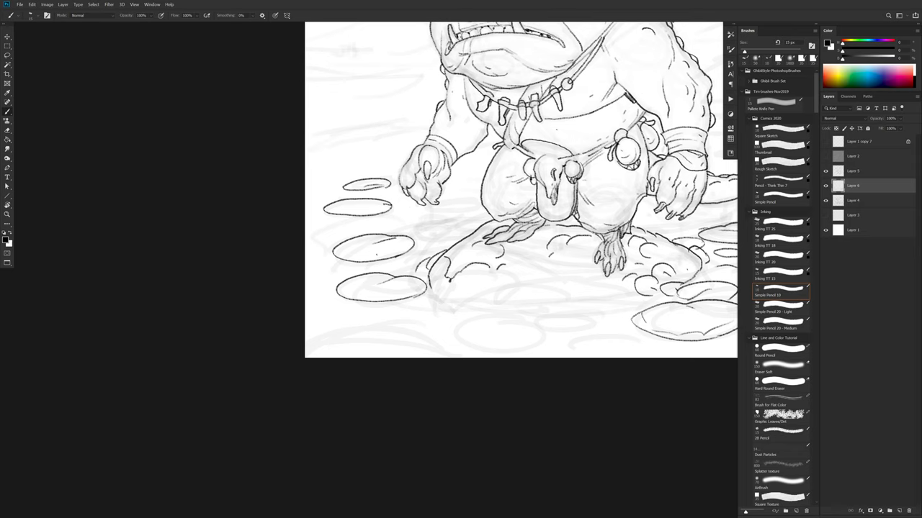
pyautogui.moveTo(440, 352)
pyautogui.mouseDown()
pyautogui.moveTo(331, 336)
pyautogui.moveTo(307, 348)
pyautogui.mouseUp()
pyautogui.moveTo(522, 318)
pyautogui.mouseDown()
pyautogui.moveTo(511, 317)
pyautogui.moveTo(508, 350)
pyautogui.moveTo(522, 321)
pyautogui.moveTo(493, 329)
pyautogui.mouseUp()
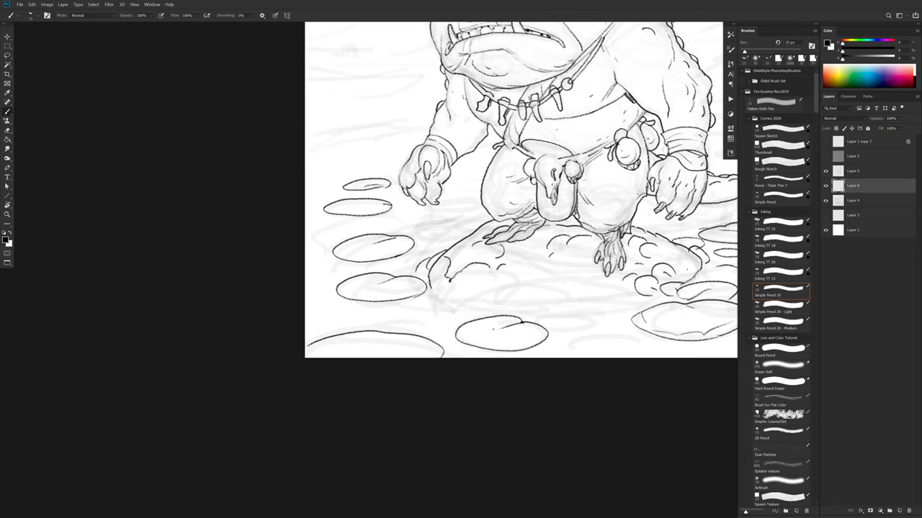
pyautogui.moveTo(581, 314)
pyautogui.mouseDown()
pyautogui.moveTo(538, 324)
pyautogui.moveTo(564, 334)
pyautogui.moveTo(605, 309)
pyautogui.moveTo(558, 295)
pyautogui.moveTo(592, 298)
pyautogui.moveTo(558, 277)
pyautogui.moveTo(532, 287)
pyautogui.moveTo(541, 294)
pyautogui.moveTo(554, 288)
pyautogui.moveTo(544, 303)
pyautogui.moveTo(510, 301)
pyautogui.moveTo(494, 312)
pyautogui.mouseUp()
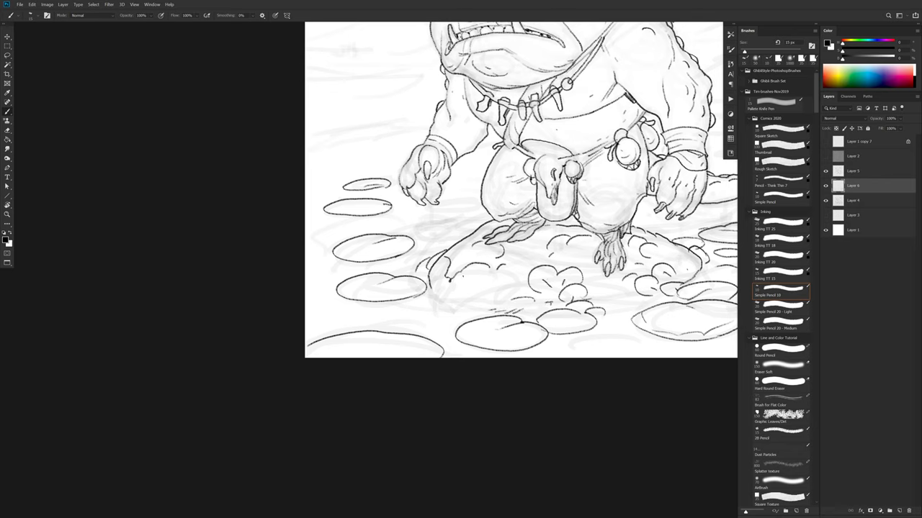
# - Hatch shading down the mound's far edge and darken the gaps around the rounded stones on the near side
pyautogui.moveTo(432, 265)
pyautogui.mouseDown()
pyautogui.moveTo(436, 294)
pyautogui.moveTo(462, 301)
pyautogui.mouseUp()
pyautogui.click(826, 185)
pyautogui.click(826, 185)
pyautogui.moveTo(690, 271); pyautogui.dragTo(651, 298)
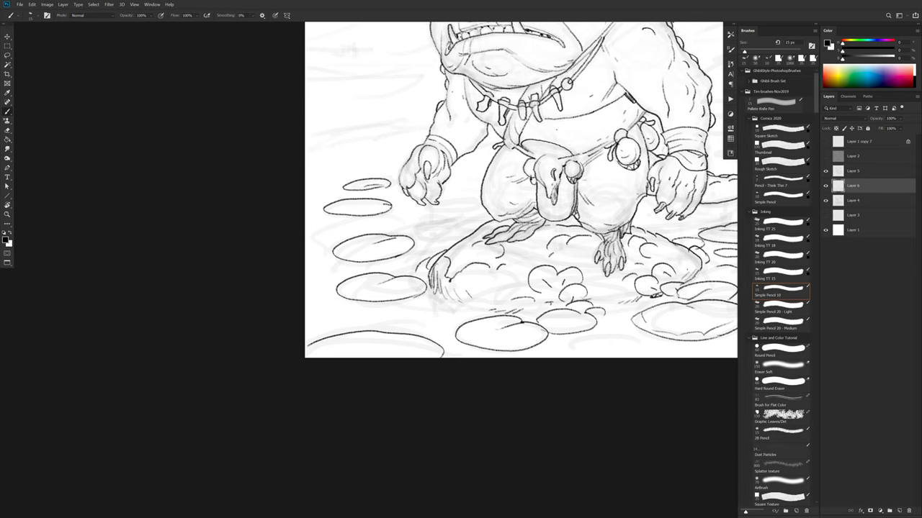
pyautogui.moveTo(687, 322); pyautogui.dragTo(691, 301)
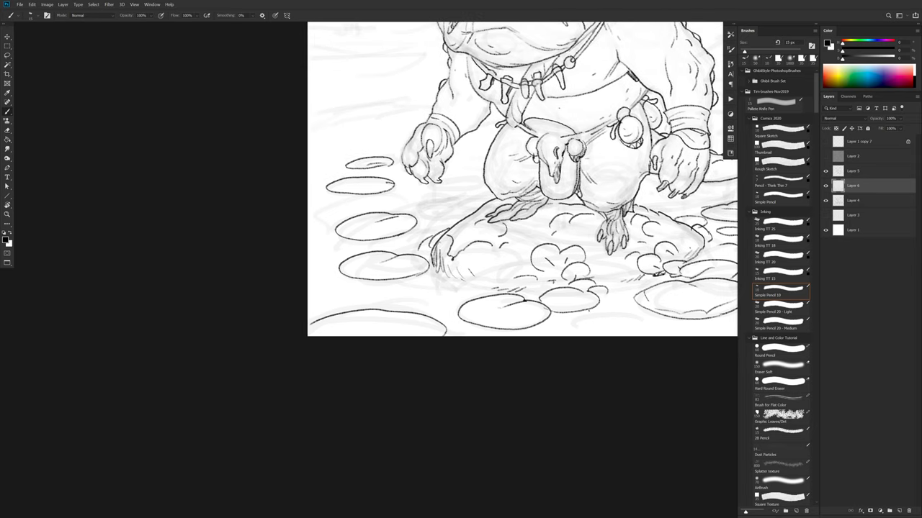
# - Add thick, textured rims to the undersides of the foreground and far-side lily pads
pyautogui.moveTo(586, 312)
pyautogui.mouseDown()
pyautogui.moveTo(551, 314)
pyautogui.moveTo(573, 314)
pyautogui.moveTo(510, 334)
pyautogui.moveTo(545, 322)
pyautogui.mouseUp()
pyautogui.moveTo(481, 325)
pyautogui.mouseDown()
pyautogui.moveTo(465, 328)
pyautogui.moveTo(483, 329)
pyautogui.mouseUp()
pyautogui.moveTo(479, 327); pyautogui.dragTo(493, 331)
pyautogui.moveTo(390, 281); pyautogui.dragTo(406, 278)
pyautogui.moveTo(405, 279); pyautogui.dragTo(422, 276)
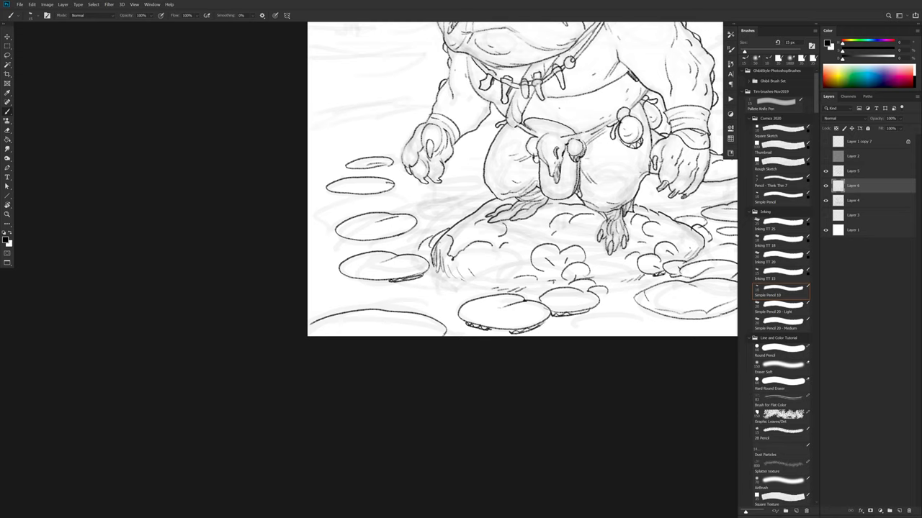
pyautogui.moveTo(395, 240); pyautogui.dragTo(407, 231)
# - Ink grass tufts around the mound's base and another lily pad cut off by the canvas's lower edge
pyautogui.moveTo(616, 280)
pyautogui.mouseDown()
pyautogui.moveTo(463, 277)
pyautogui.moveTo(464, 265)
pyautogui.moveTo(462, 293)
pyautogui.mouseUp()
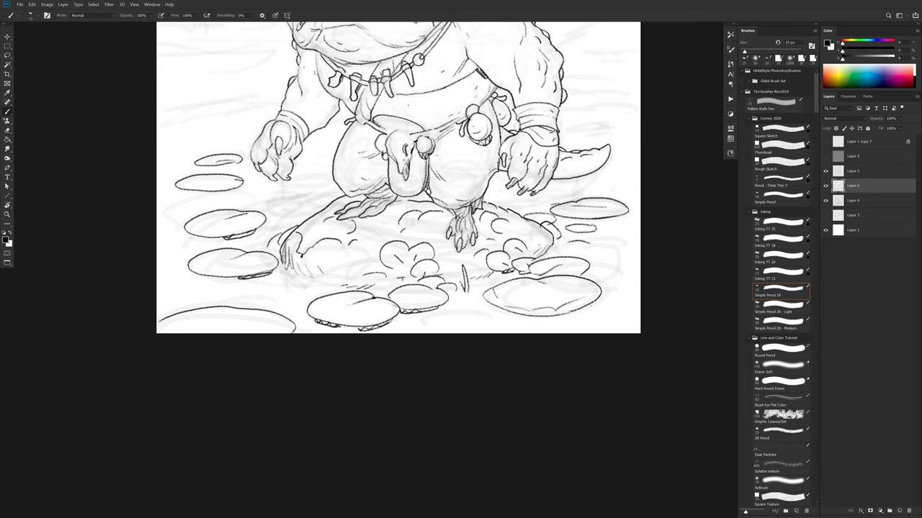
pyautogui.moveTo(341, 287)
pyautogui.mouseDown()
pyautogui.moveTo(340, 257)
pyautogui.moveTo(330, 278)
pyautogui.mouseUp()
pyautogui.moveTo(495, 315)
pyautogui.mouseDown()
pyautogui.moveTo(408, 331)
pyautogui.moveTo(503, 330)
pyautogui.mouseUp()
pyautogui.moveTo(432, 321); pyautogui.dragTo(483, 316)
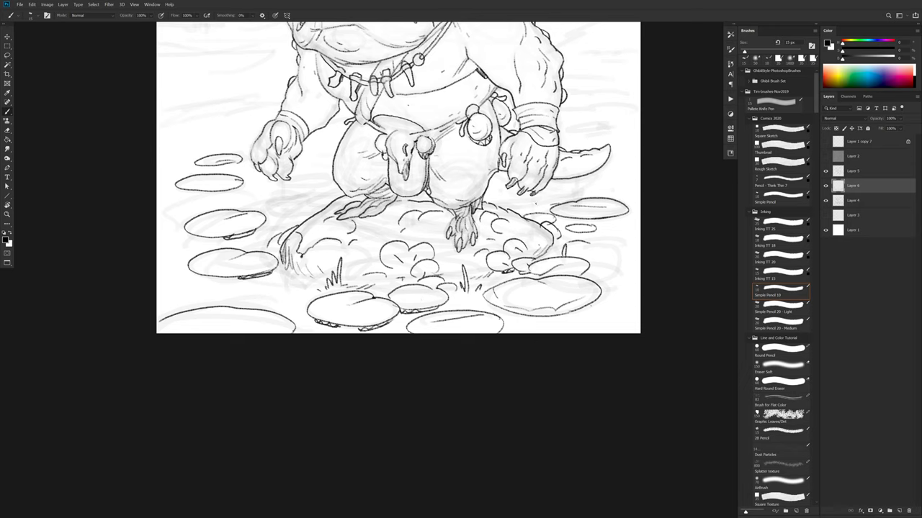
# - Ink more lily pads and water ripples around the tail, plus a pad with a grass blade behind the mound's far edge
pyautogui.moveTo(536, 199)
pyautogui.mouseDown()
pyautogui.moveTo(552, 203)
pyautogui.moveTo(508, 200)
pyautogui.mouseUp()
pyautogui.moveTo(507, 206); pyautogui.dragTo(538, 204)
pyautogui.moveTo(584, 184)
pyautogui.mouseDown()
pyautogui.moveTo(606, 186)
pyautogui.moveTo(591, 193)
pyautogui.moveTo(599, 183)
pyautogui.mouseUp()
pyautogui.moveTo(596, 130); pyautogui.dragTo(609, 126)
pyautogui.moveTo(609, 124)
pyautogui.mouseDown()
pyautogui.moveTo(575, 124)
pyautogui.moveTo(600, 132)
pyautogui.mouseUp()
pyautogui.moveTo(393, 224); pyautogui.dragTo(564, 234)
pyautogui.moveTo(501, 205); pyautogui.dragTo(452, 239)
pyautogui.moveTo(512, 203)
pyautogui.mouseDown()
pyautogui.moveTo(489, 221)
pyautogui.moveTo(452, 207)
pyautogui.moveTo(445, 223)
pyautogui.mouseUp()
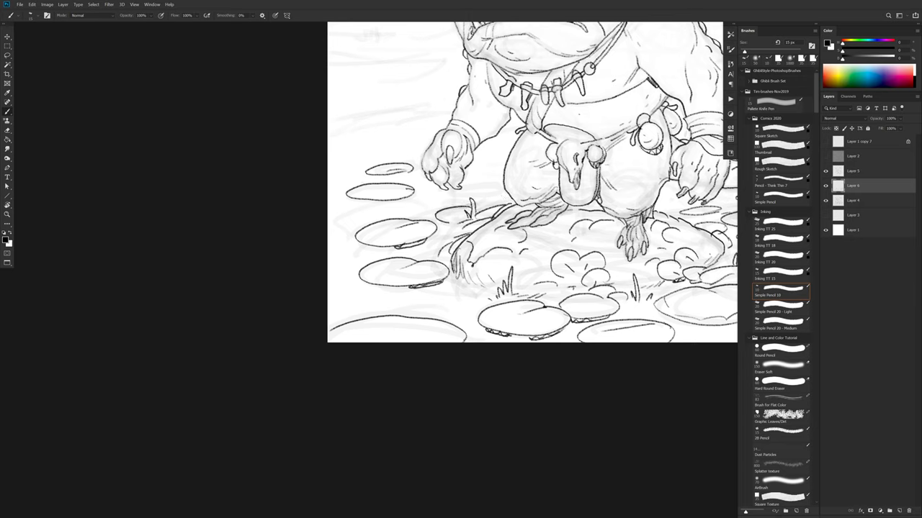
pyautogui.moveTo(455, 189)
pyautogui.mouseDown()
pyautogui.moveTo(497, 193)
pyautogui.moveTo(461, 180)
pyautogui.mouseUp()
pyautogui.hotkey('ctrl', 'z')
pyautogui.hotkey('ctrl', 'z')
# - Ink small distant lily pads around the far hand and short water ripples between the pads
pyautogui.moveTo(505, 160)
pyautogui.mouseDown()
pyautogui.moveTo(481, 171)
pyautogui.moveTo(505, 175)
pyautogui.moveTo(497, 167)
pyautogui.mouseUp()
pyautogui.moveTo(428, 120)
pyautogui.mouseDown()
pyautogui.moveTo(396, 117)
pyautogui.moveTo(424, 118)
pyautogui.mouseUp()
pyautogui.moveTo(375, 146); pyautogui.dragTo(391, 147)
pyautogui.moveTo(433, 200)
pyautogui.mouseDown()
pyautogui.moveTo(401, 207)
pyautogui.moveTo(436, 205)
pyautogui.moveTo(409, 189)
pyautogui.mouseUp()
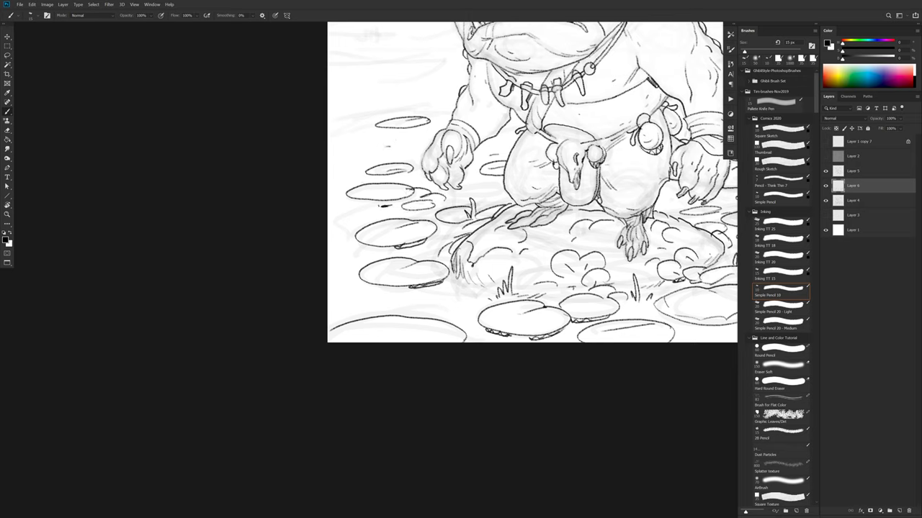
pyautogui.moveTo(492, 199); pyautogui.dragTo(461, 190)
pyautogui.moveTo(440, 295); pyautogui.dragTo(455, 297)
pyautogui.moveTo(592, 306); pyautogui.dragTo(452, 316)
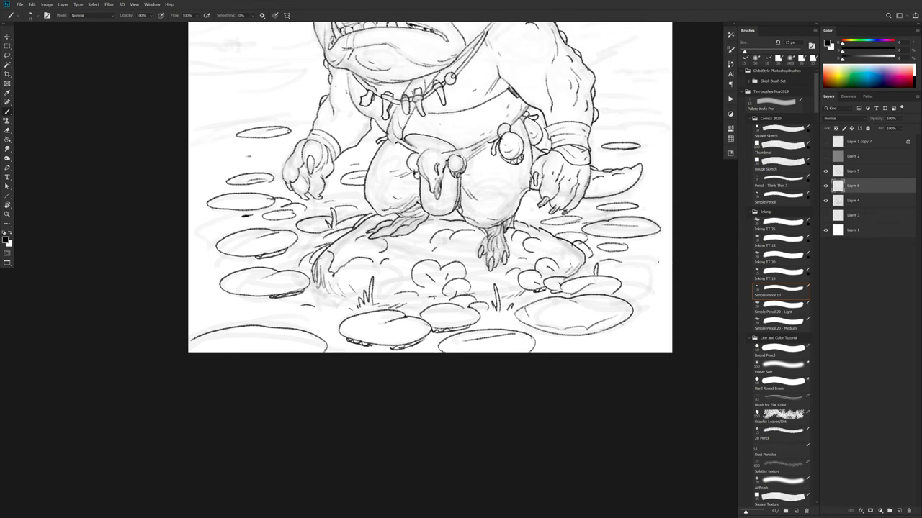
# - Ink the uneven shoreline in the near foreground and a thin waterline behind the creature's far arm
pyautogui.moveTo(658, 261)
pyautogui.mouseDown()
pyautogui.moveTo(671, 263)
pyautogui.moveTo(627, 269)
pyautogui.moveTo(623, 282)
pyautogui.moveTo(645, 305)
pyautogui.mouseUp()
pyautogui.moveTo(591, 315); pyautogui.dragTo(600, 303)
pyautogui.keyDown('alt'); pyautogui.click(600, 303); pyautogui.keyUp('alt')
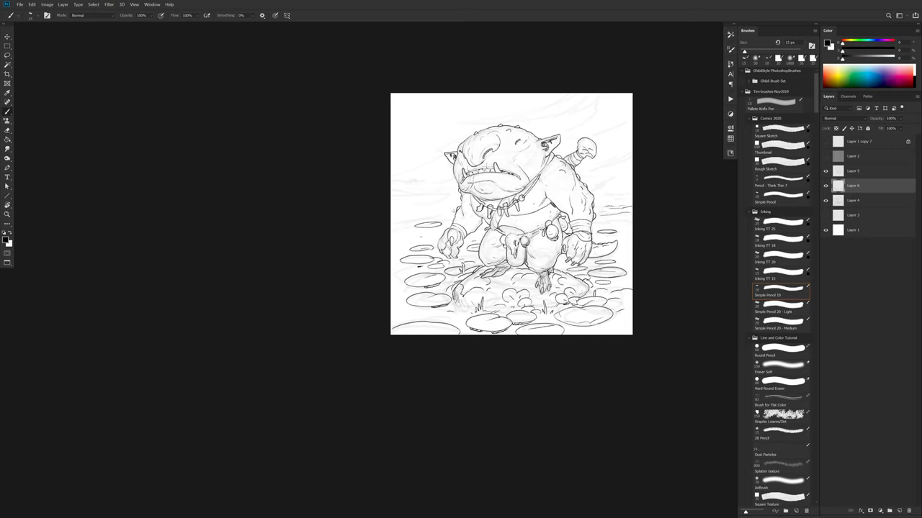
pyautogui.moveTo(456, 211); pyautogui.dragTo(397, 212)
# - Try a raised, uneven shoreline on the horizon at both sides of the creature
pyautogui.moveTo(420, 198); pyautogui.dragTo(402, 201)
pyautogui.moveTo(631, 193); pyautogui.dragTo(616, 191)
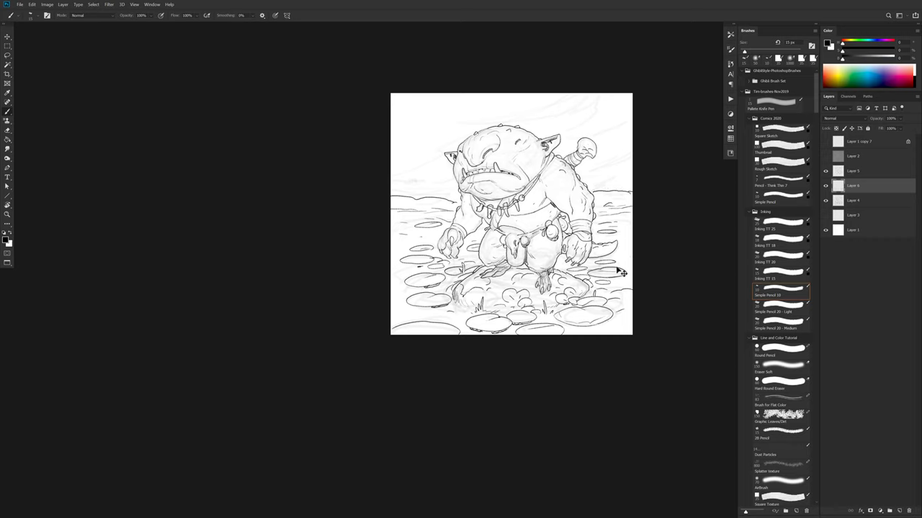
pyautogui.hotkey('ctrl', 'z')
pyautogui.hotkey('ctrl', 'z')
pyautogui.scroll(2, 596, 288)
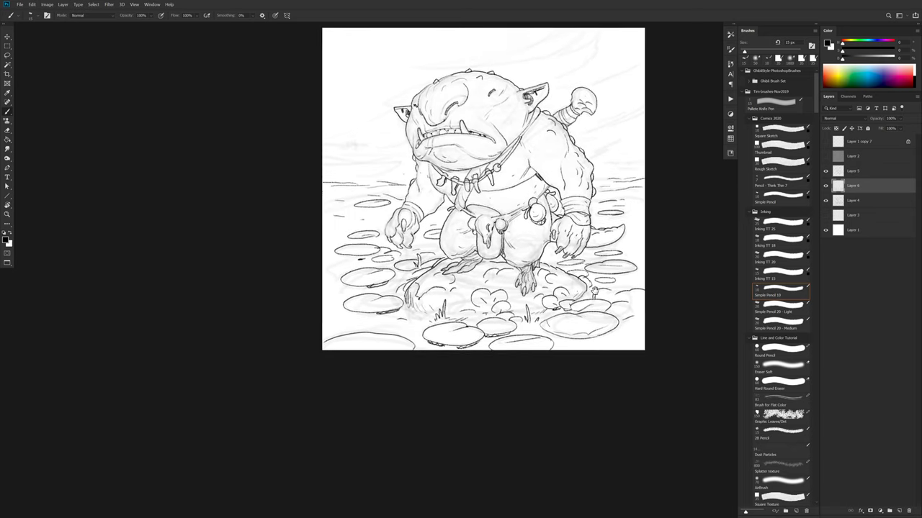
# - Hide the faded sketch on Layer 4 and the creature line art on Layer 5, leaving only the landscape lines
pyautogui.click(825, 201)
pyautogui.click(825, 201)
pyautogui.click(825, 201)
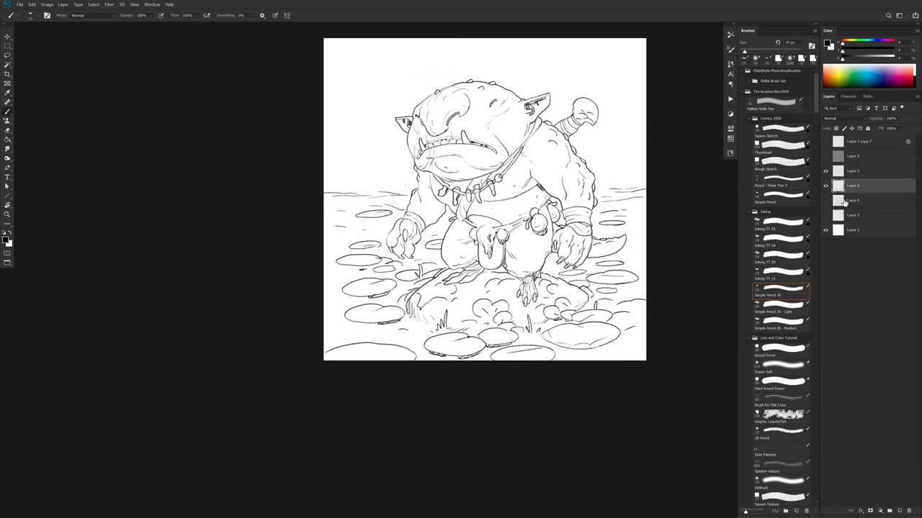
pyautogui.click(825, 170)
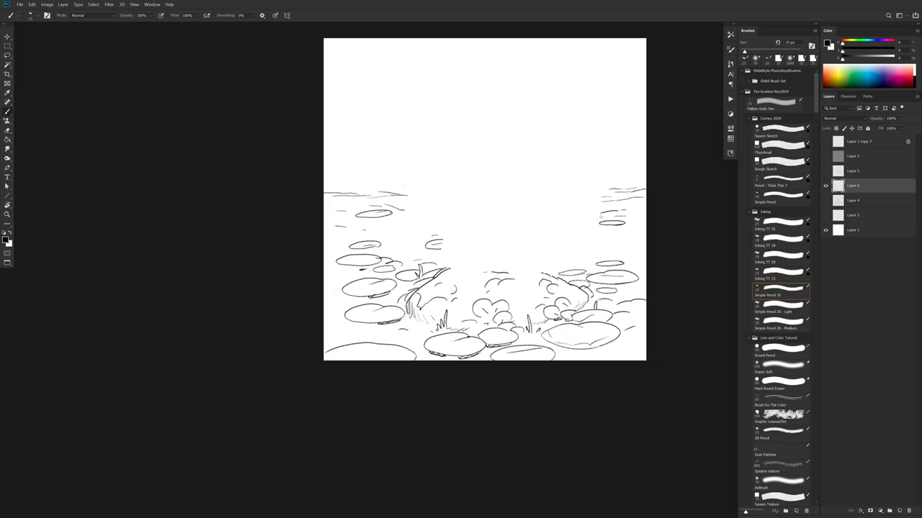
# - Select the open area around the landscape lines and build a quick mask dividing the ground from the sky at the horizon
pyautogui.press('w')
pyautogui.click(578, 181)
pyautogui.press('f')
pyautogui.press('b')
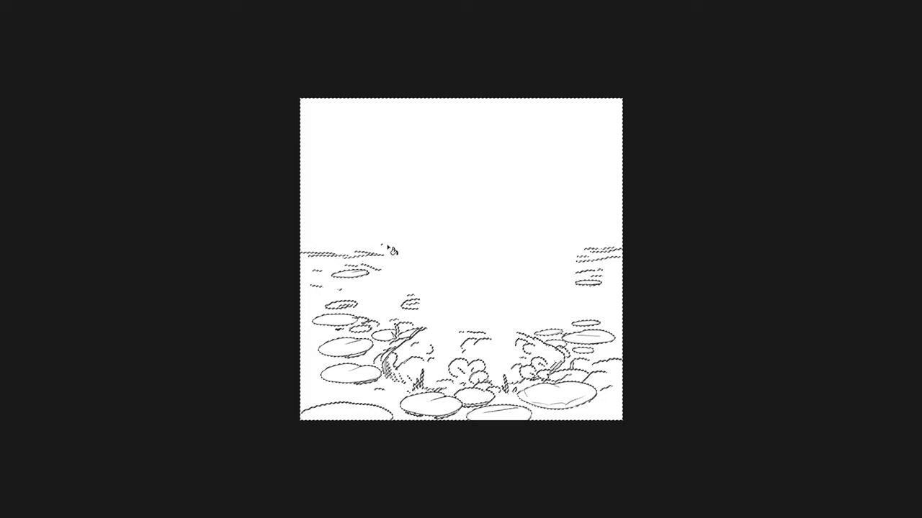
pyautogui.press('f')
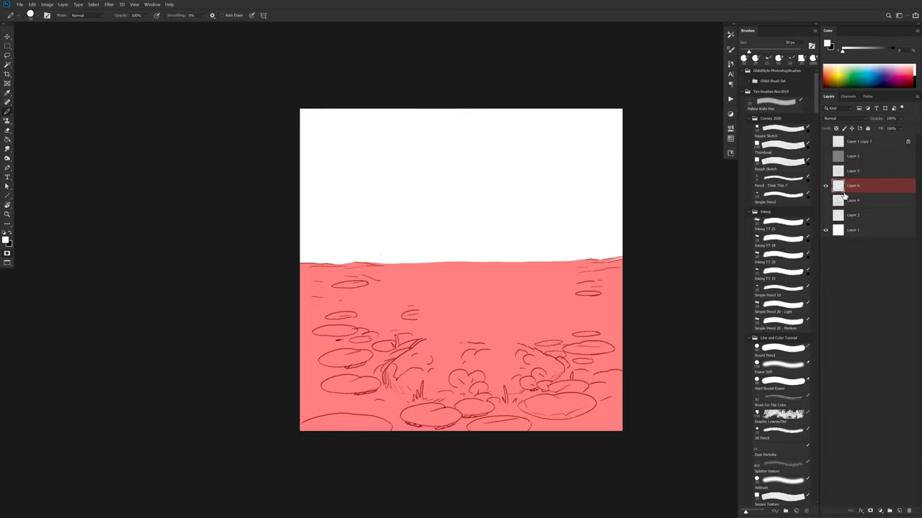
# - Convert the masked ground into a solid black shape on Layer 6 and collect the line layers in a Lines group with adjustment layers
pyautogui.press('F2')
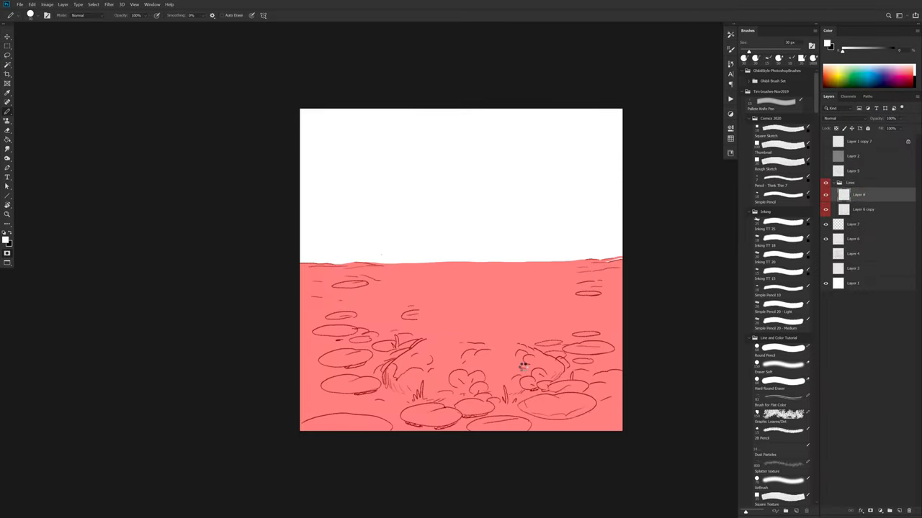
pyautogui.hotkey('ctrl', '[')
pyautogui.hotkey('ctrl', '[')
pyautogui.hotkey('ctrl', '[')
pyautogui.hotkey('ctrl', '[')
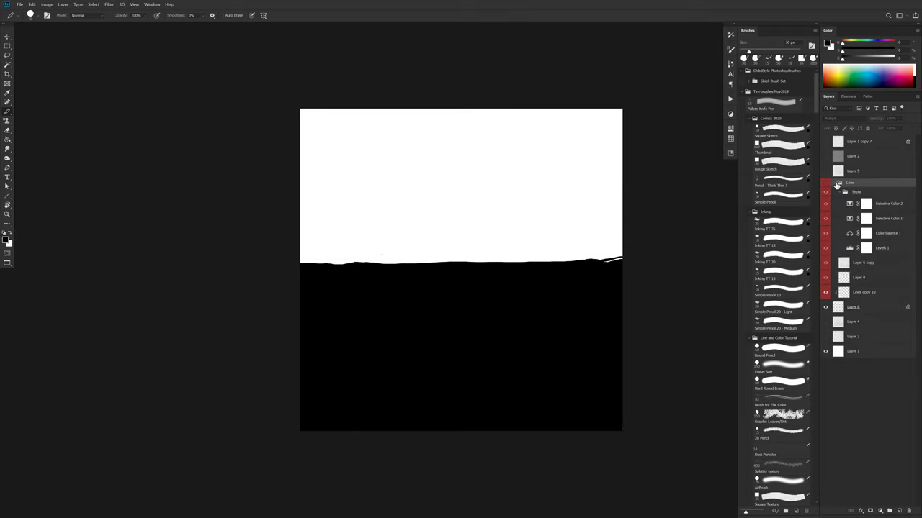
# - Move the collapsed Lines group to the front of the layer stack and fill the ground shape on Layer 6 with mid grey
pyautogui.click(834, 183)
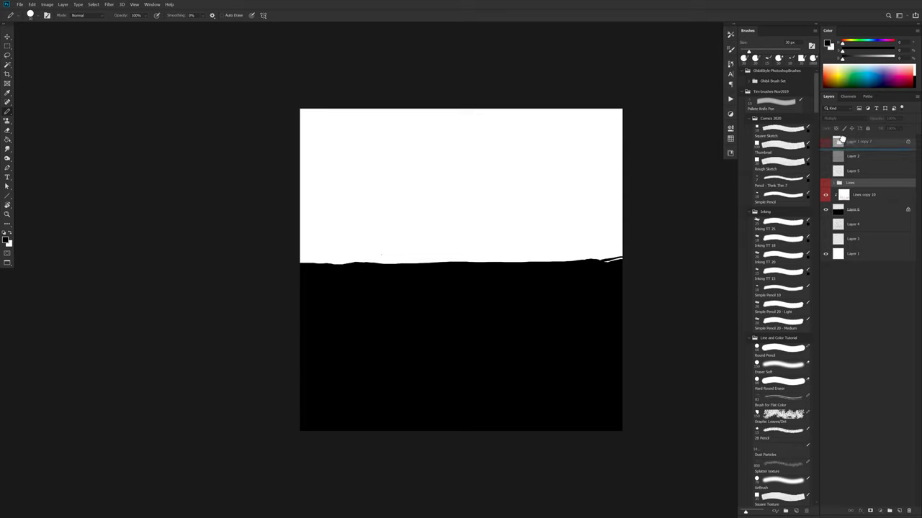
pyautogui.click(861, 210)
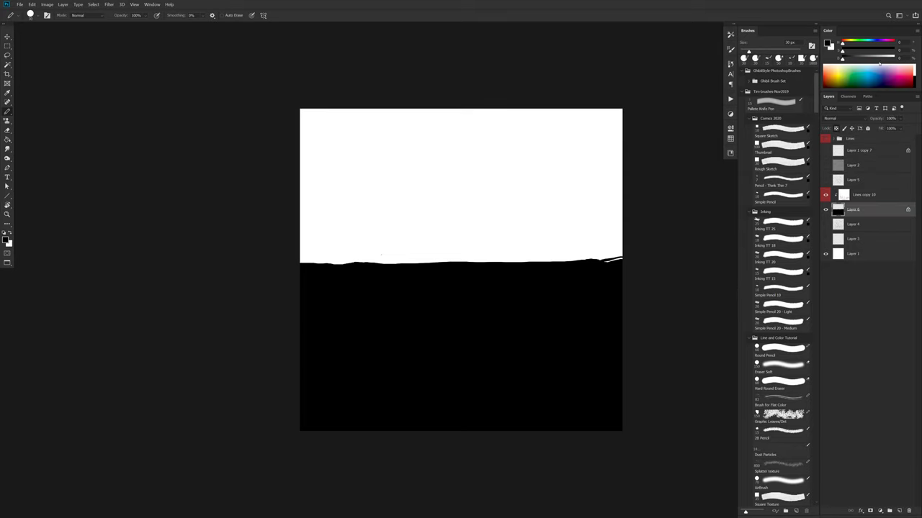
pyautogui.click(870, 58)
pyautogui.hotkey('alt', 'BackSpace')
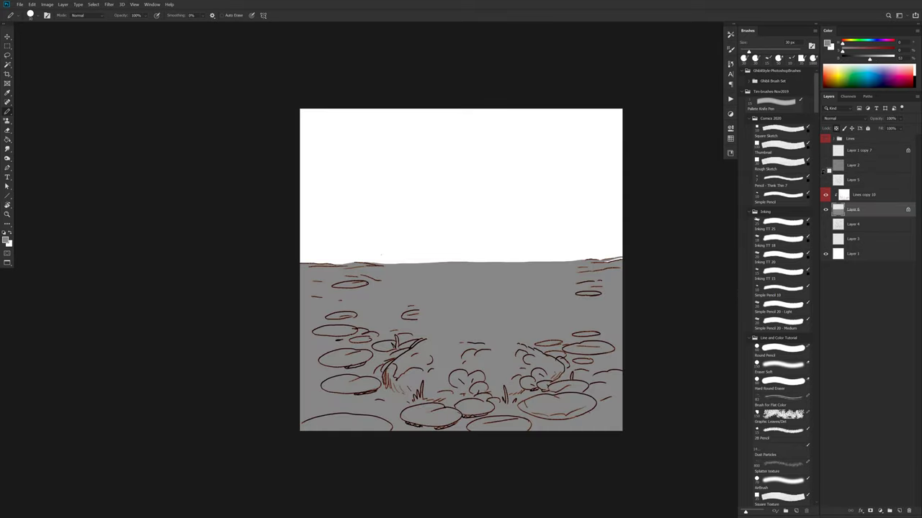
# - Show the creature line art on Layer 5 and hide the landscape lines and the ground on Layer 6
pyautogui.click(844, 181)
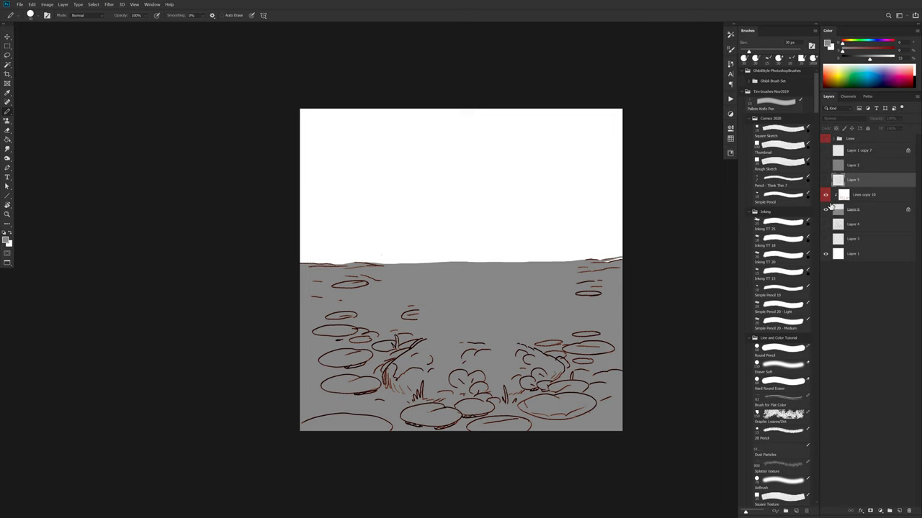
pyautogui.click(825, 195)
pyautogui.click(825, 195)
pyautogui.click(825, 180)
pyautogui.click(825, 209)
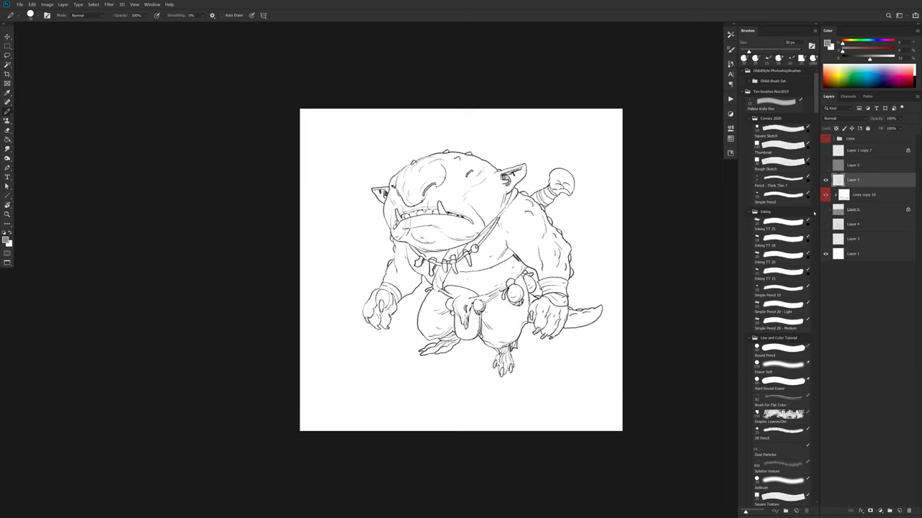
# - Select the open area around the creature with the Magic Wand and turn the selection into a quick mask
pyautogui.press('w')
pyautogui.click(594, 274)
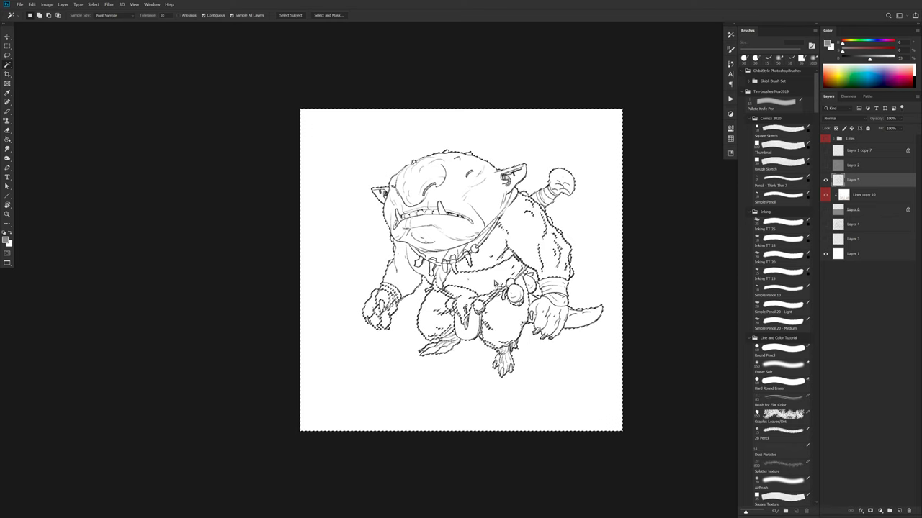
pyautogui.press('q')
pyautogui.press('b')
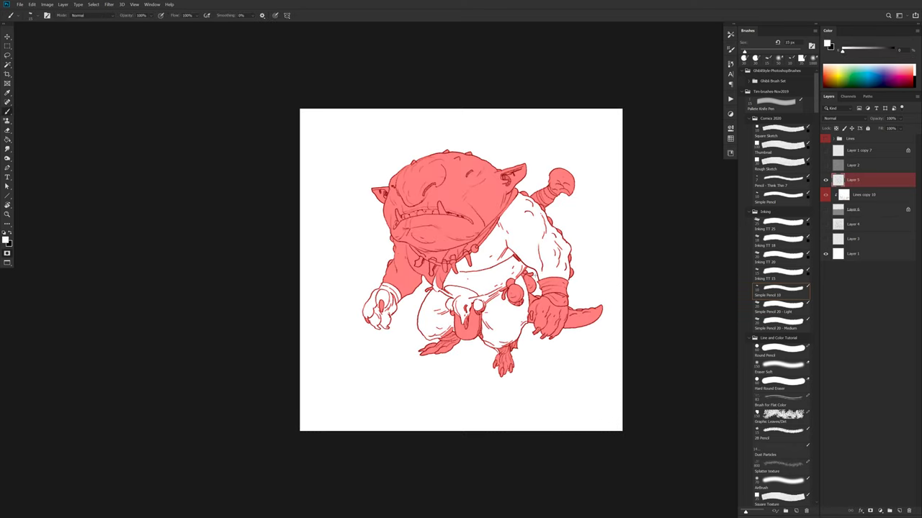
# - Close the gaps in the outline and fill the creature's unmasked torso, arm, legs and hand into the quick mask
pyautogui.hotkey('shift', 'b')
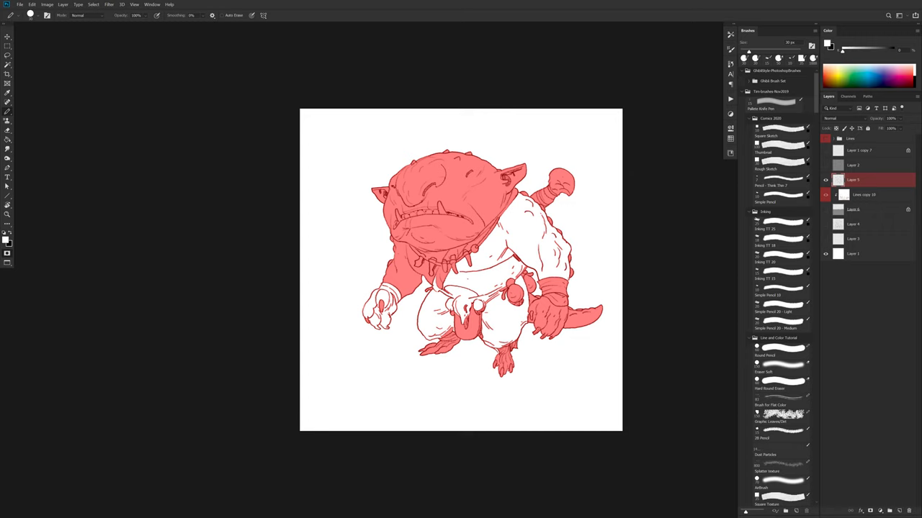
pyautogui.press('x')
pyautogui.press('g')
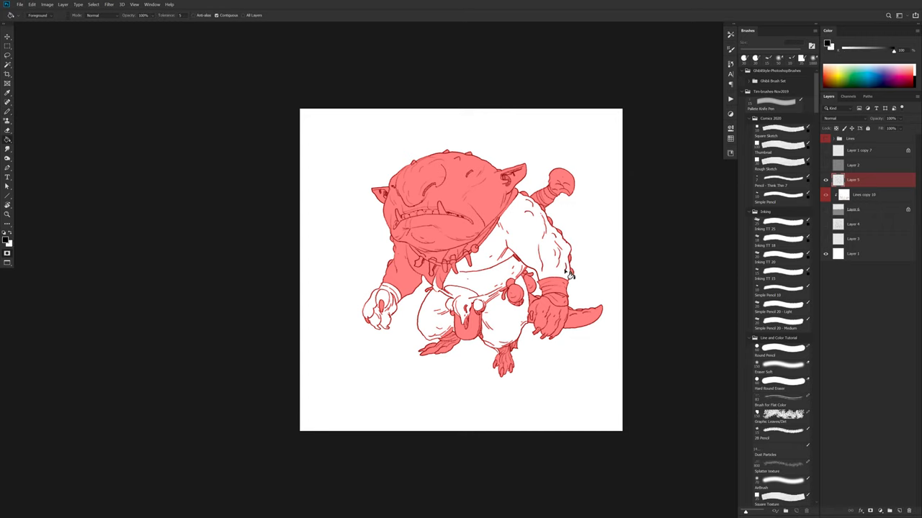
pyautogui.press('b')
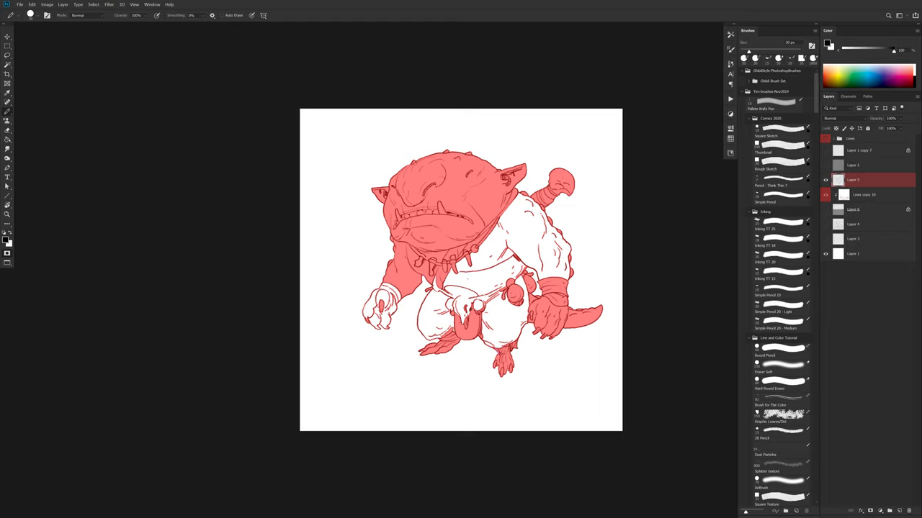
pyautogui.press('g')
pyautogui.click(494, 293)
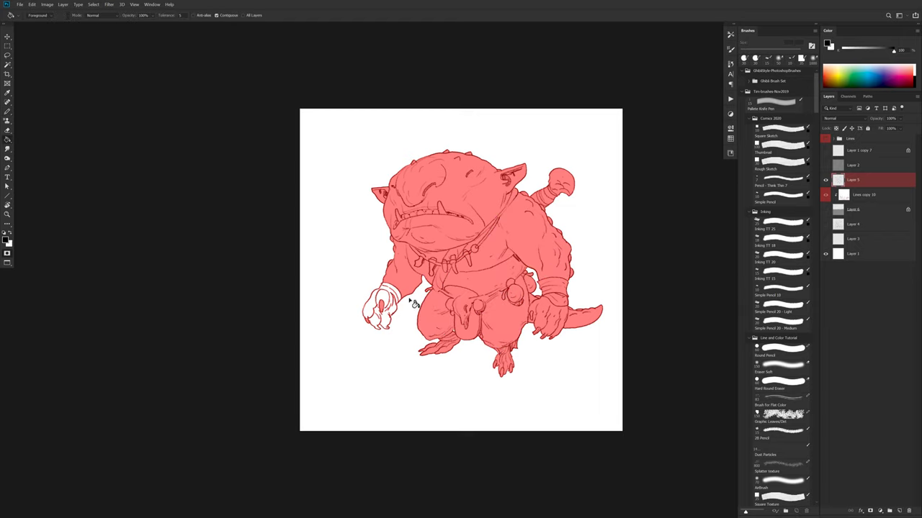
pyautogui.press('b')
pyautogui.press('g')
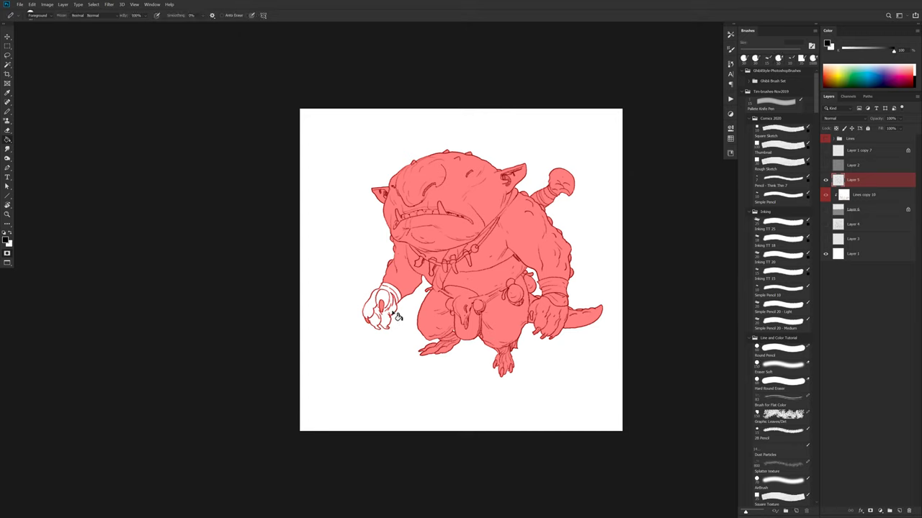
pyautogui.click(380, 310)
pyautogui.press('b')
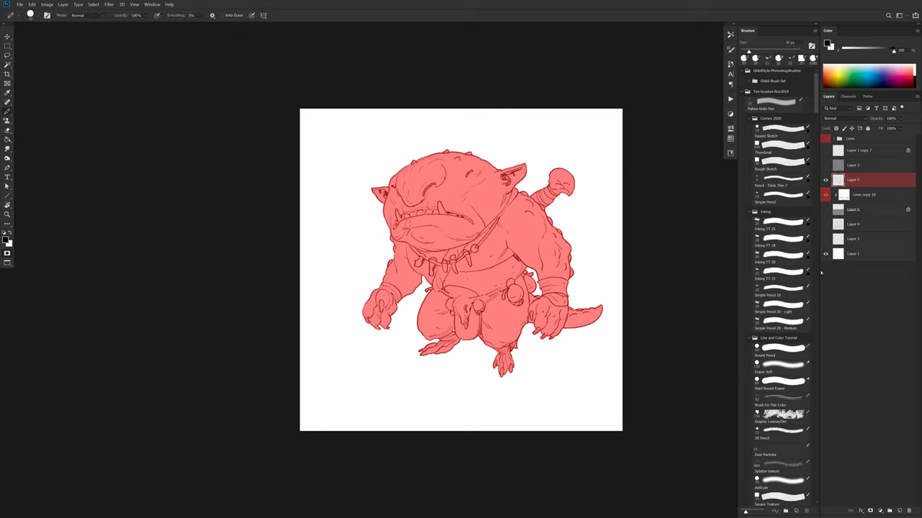
# - Convert the masked creature into a flat grey shape on Layer 5, with line and adjustment layers collected in a Lines group
pyautogui.press('F2')
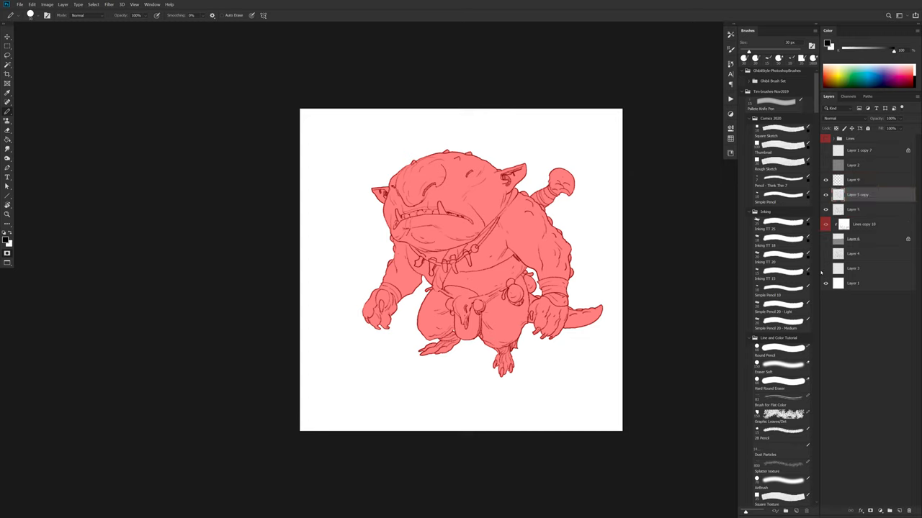
pyautogui.hotkey('ctrl', 'z')
pyautogui.hotkey('ctrl', 'z')
pyautogui.hotkey('ctrl', 'z')
pyautogui.hotkey('ctrl', 'z')
pyautogui.hotkey('ctrl', 'z')
pyautogui.hotkey('ctrl', 'z')
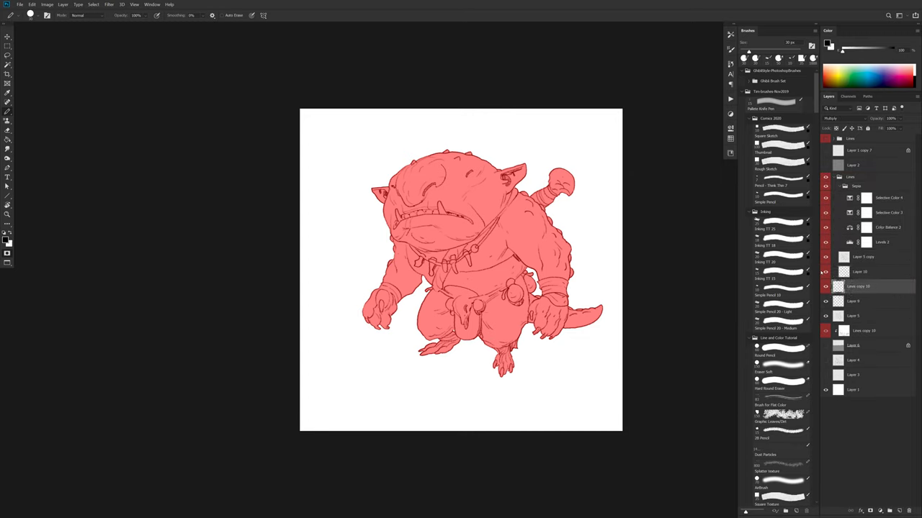
pyautogui.hotkey('ctrl', 'z')
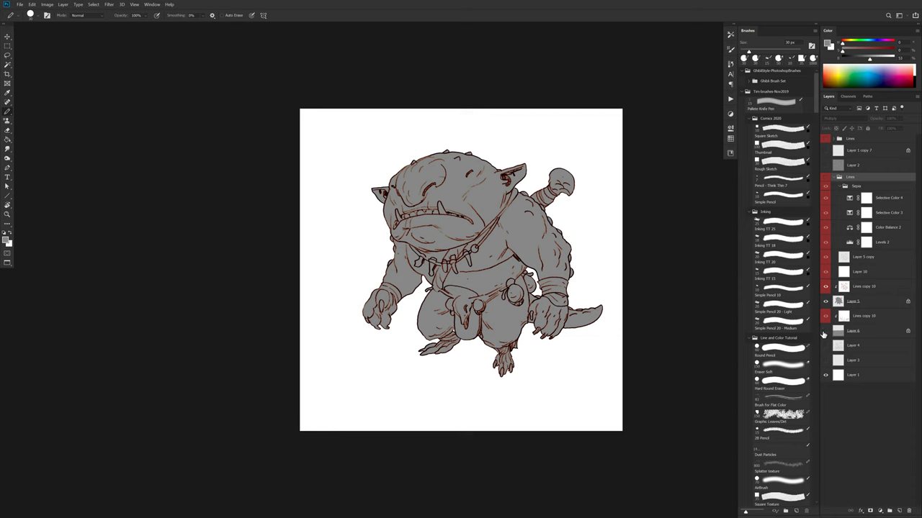
# - Show the ground on Layer 6 and group the creature's Lines group with the landscape's Lines group in front of all layers
pyautogui.click(825, 330)
pyautogui.click(838, 350)
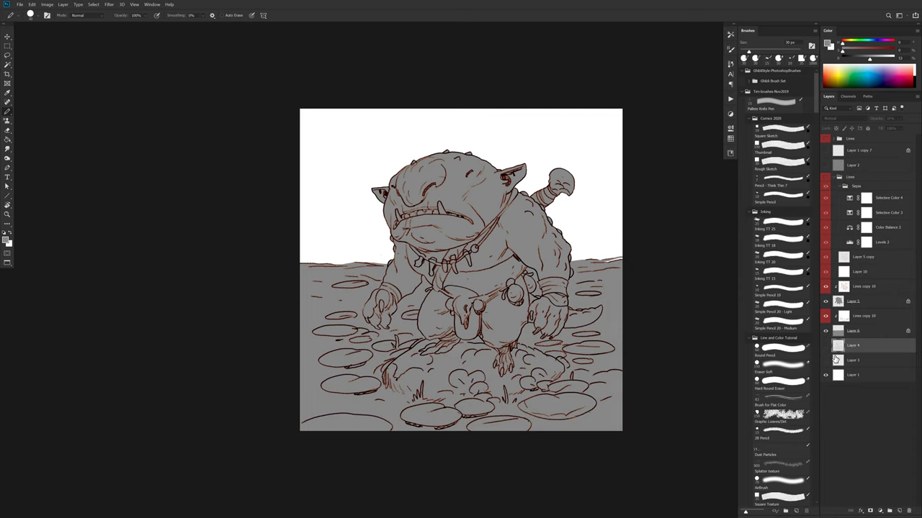
pyautogui.click(838, 177)
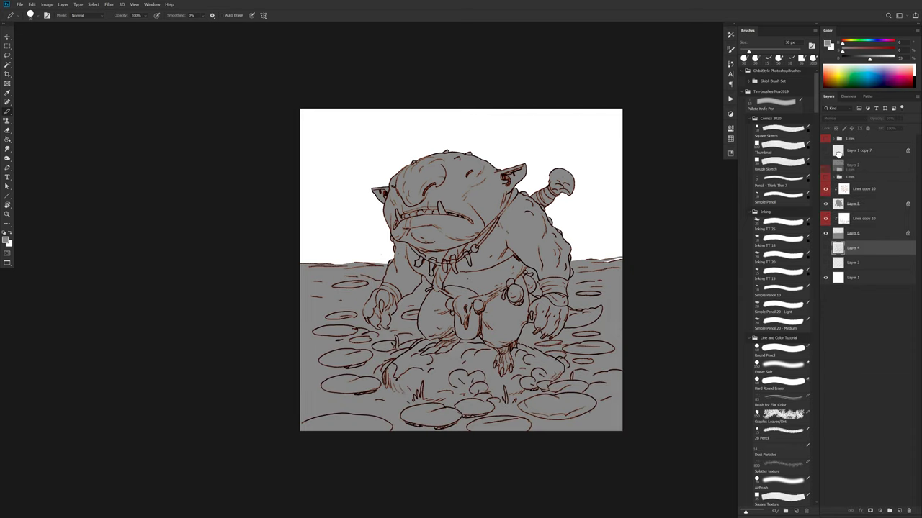
pyautogui.moveTo(838, 154); pyautogui.dragTo(856, 142)
pyautogui.keyDown('shift'); pyautogui.click(863, 140); pyautogui.keyUp('shift')
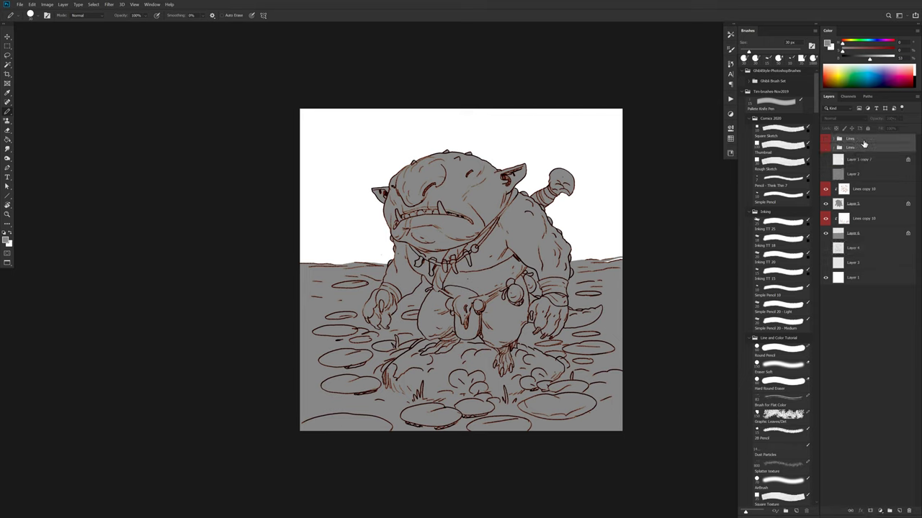
pyautogui.hotkey('ctrl', 'g')
# - Group the sketch layers Layer 4 and Layer 3 together with the background Layer 1
pyautogui.click(856, 240)
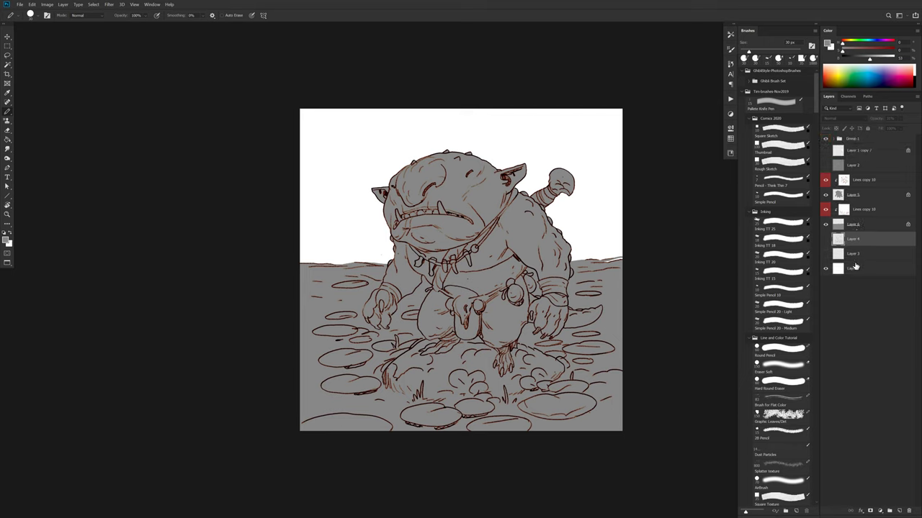
pyautogui.keyDown('shift'); pyautogui.click(857, 268); pyautogui.keyUp('shift')
pyautogui.hotkey('ctrl', 'g')
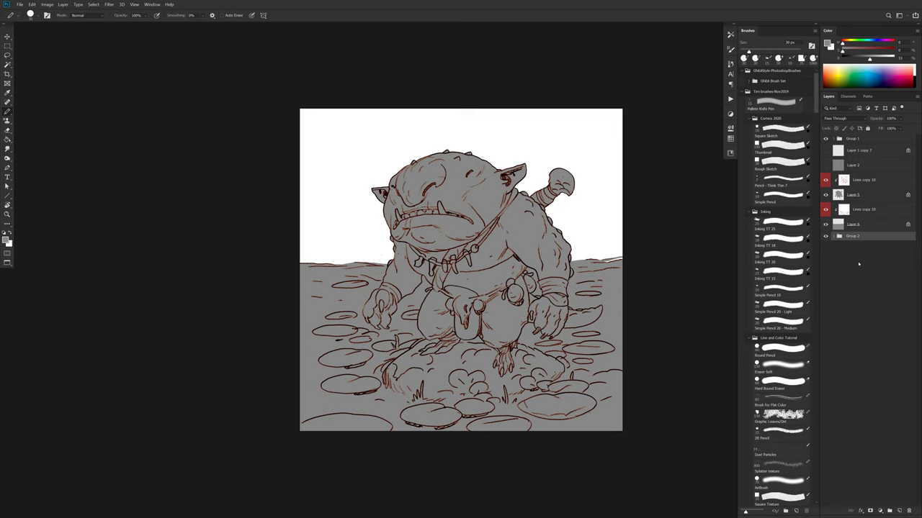
# - Show the signature on Layer 1 copy 7, shift it slightly inward from the picture's corner, and hide it again
pyautogui.click(825, 151)
pyautogui.click(840, 152)
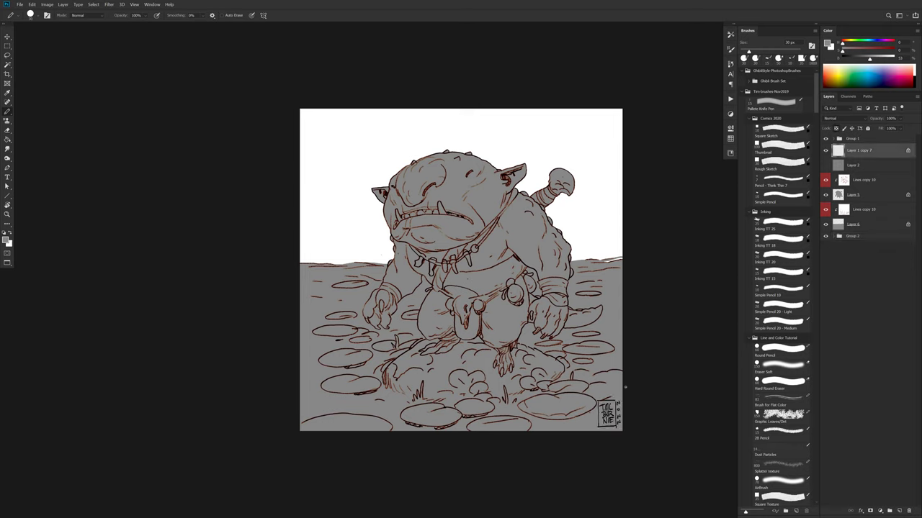
pyautogui.press('v')
pyautogui.moveTo(616, 403); pyautogui.dragTo(611, 394)
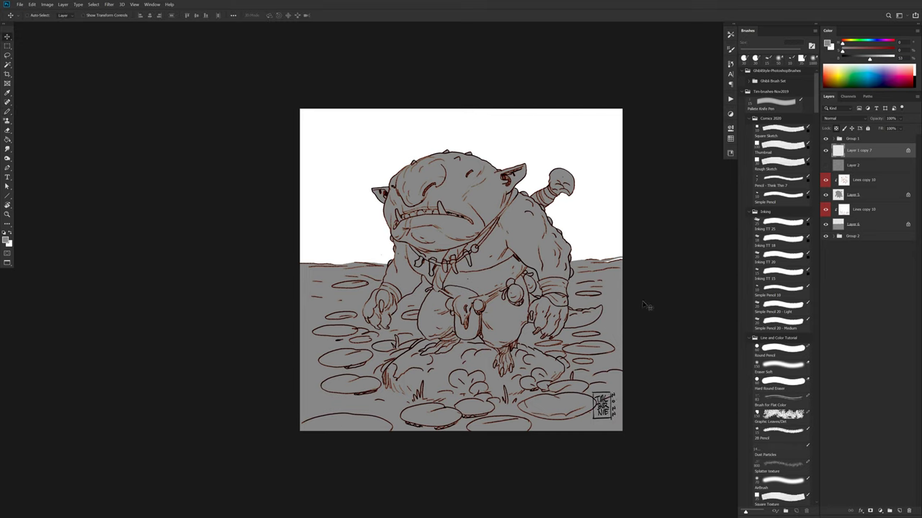
pyautogui.click(825, 151)
# - Unlock Layer 6's transparent pixels and paint over the gap in the ground at the horizon's far right end
pyautogui.click(840, 196)
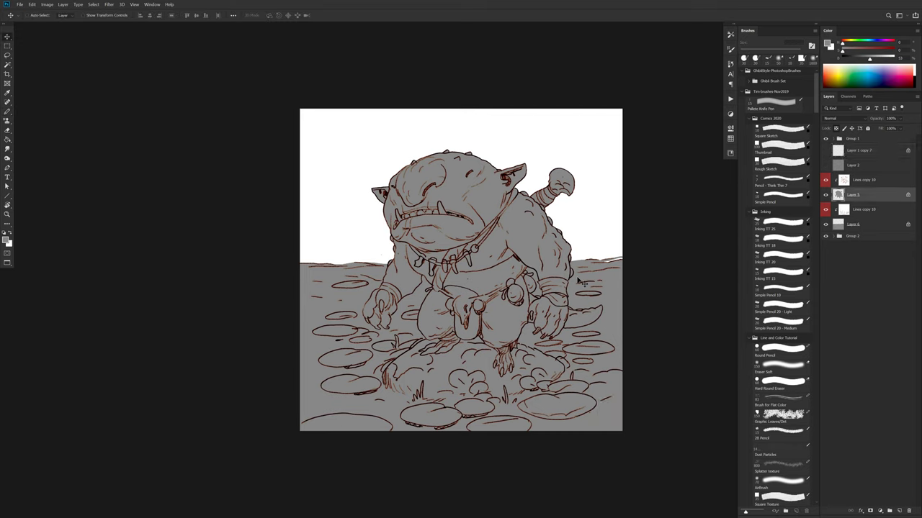
pyautogui.press('b')
pyautogui.click(841, 226)
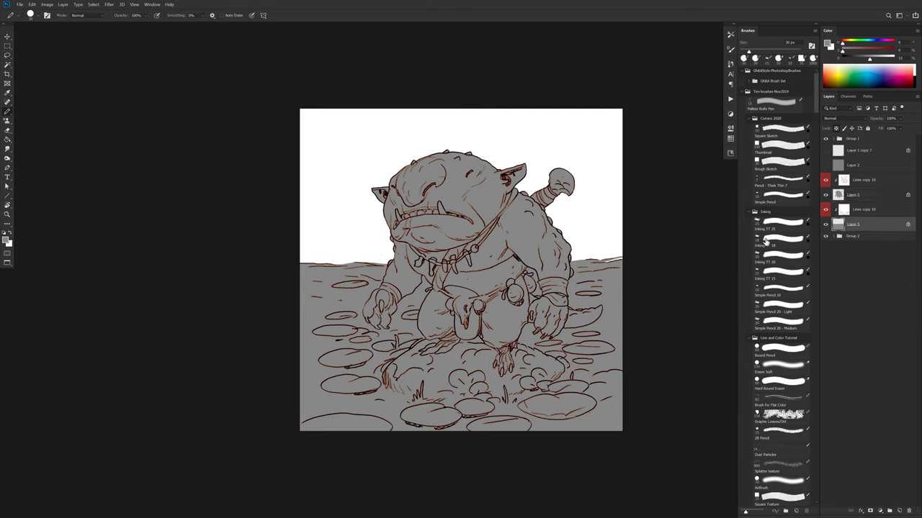
pyautogui.press('/')
pyautogui.moveTo(605, 261); pyautogui.dragTo(622, 259)
pyautogui.press('x')
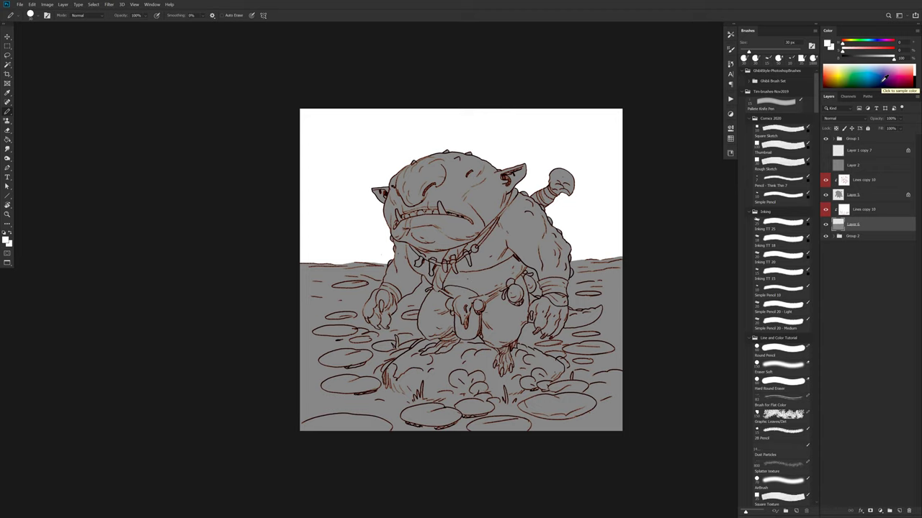
pyautogui.press('x')
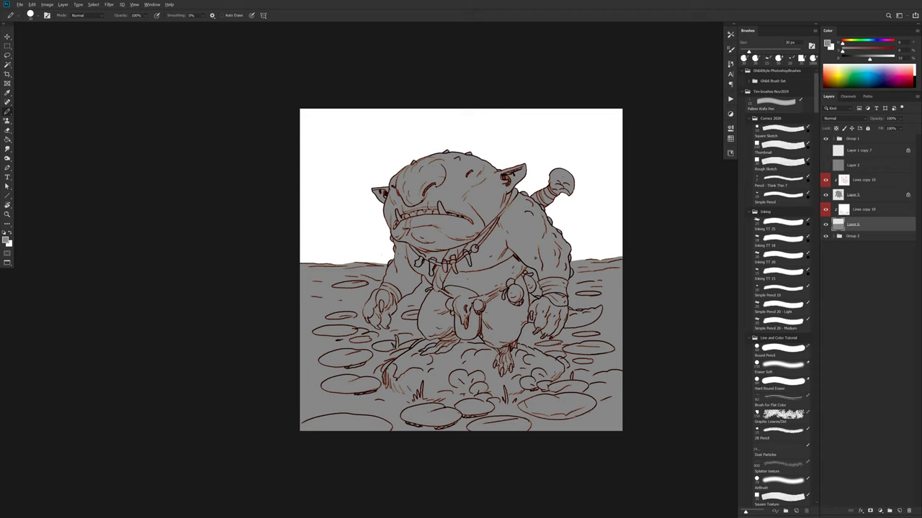
# - Display the open documents as floating windows and isolate the flat colour layer in the green goblin painting
pyautogui.press('f')
pyautogui.press('f')
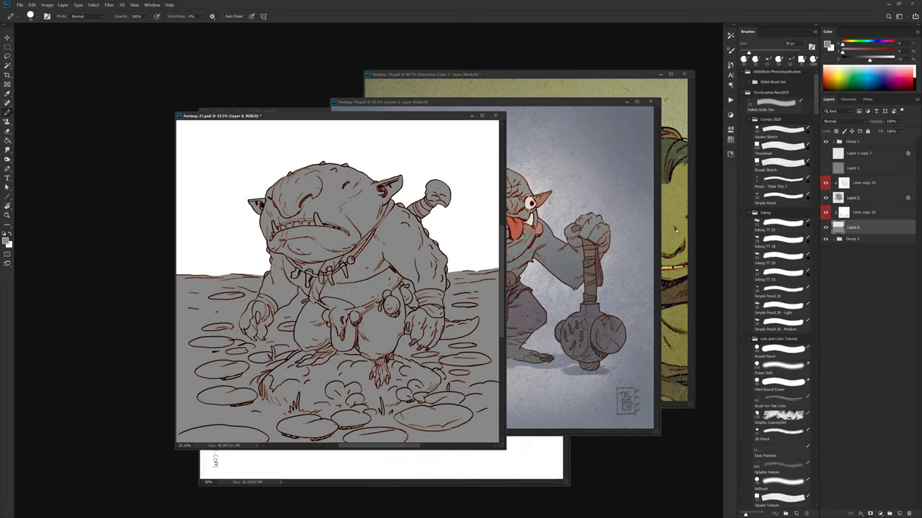
pyautogui.press('x')
pyautogui.click(690, 218)
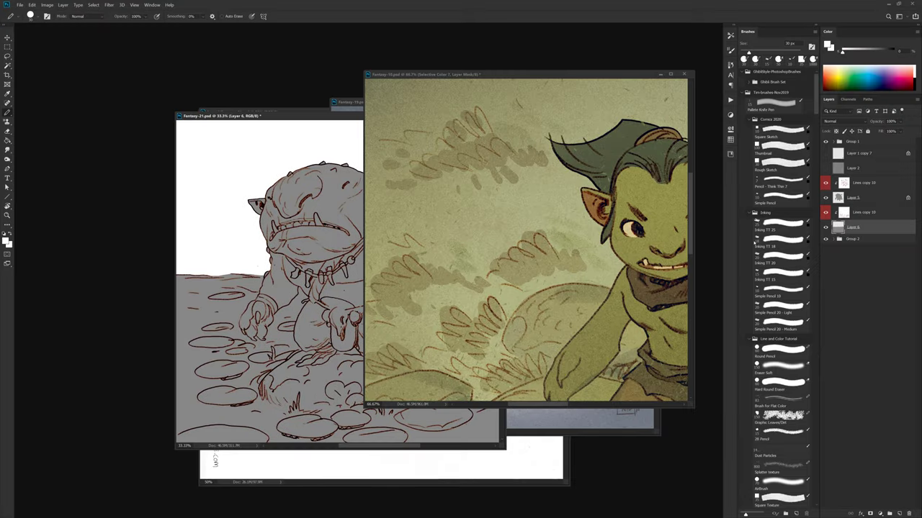
pyautogui.scroll(-5, 917, 422)
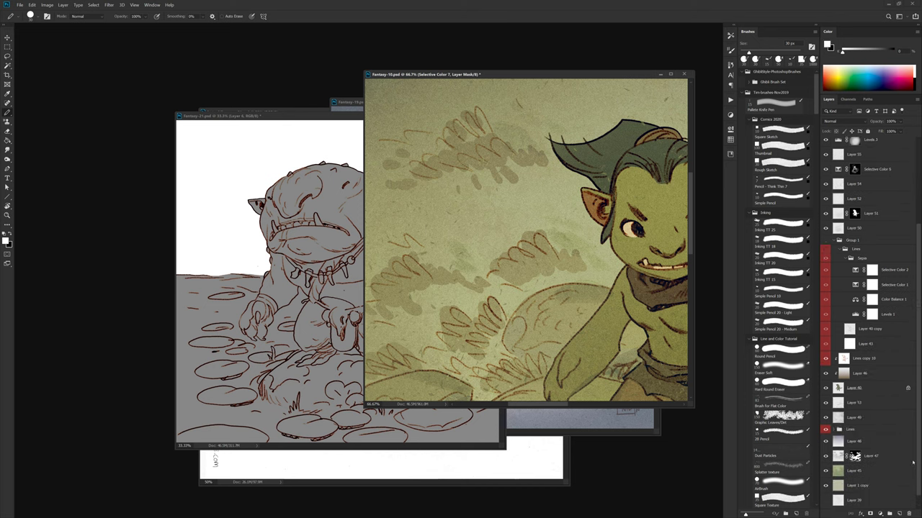
pyautogui.keyDown('alt'); pyautogui.click(825, 381); pyautogui.keyUp('alt')
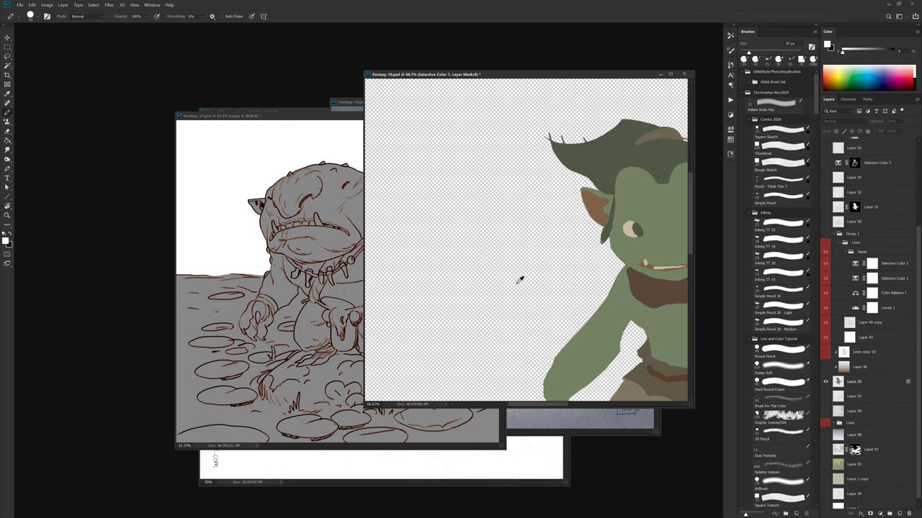
# - Select the creature's shape on Layer 5 in Fantasy-21 and try a white fill on it, undoing the fill
pyautogui.click(329, 318)
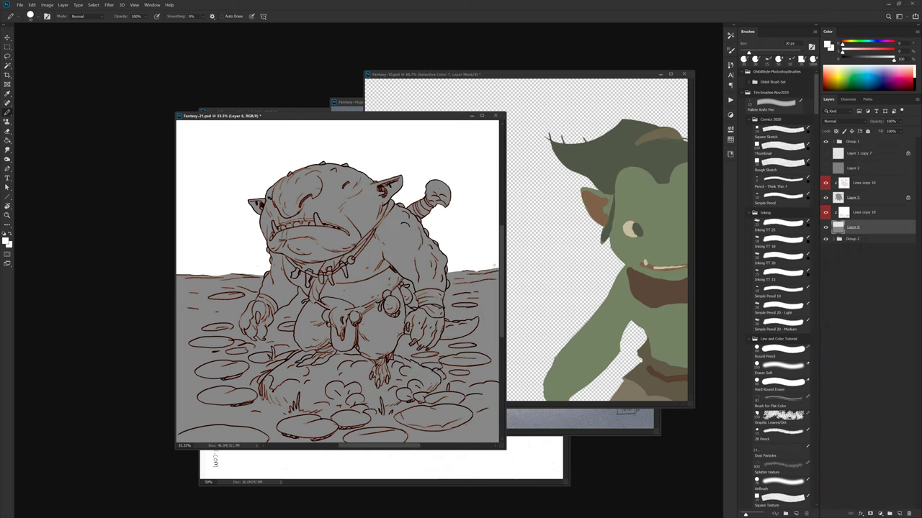
pyautogui.click(844, 201)
pyautogui.click(826, 213)
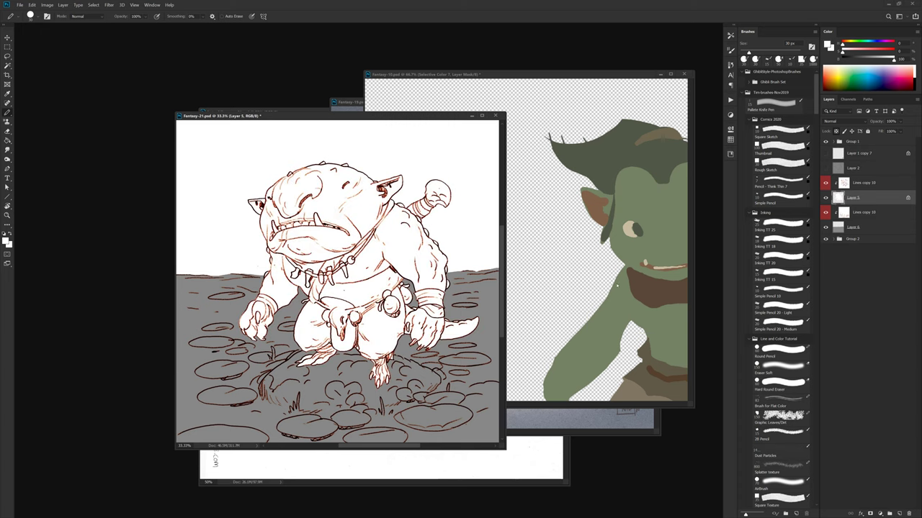
pyautogui.hotkey('ctrl', 'z')
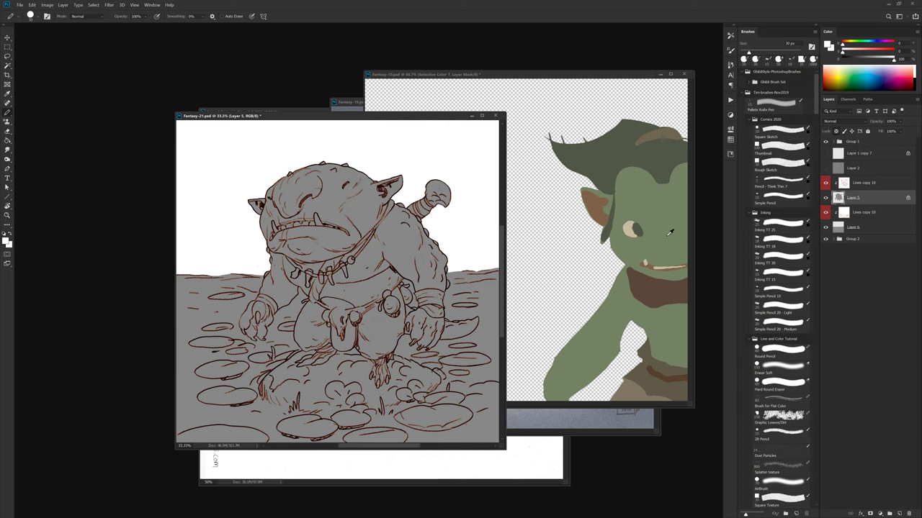
# - Sample the green skin colour from the goblin painting's flat colour layer and fill the creature's shape on Layer 5 with it
pyautogui.click(670, 256)
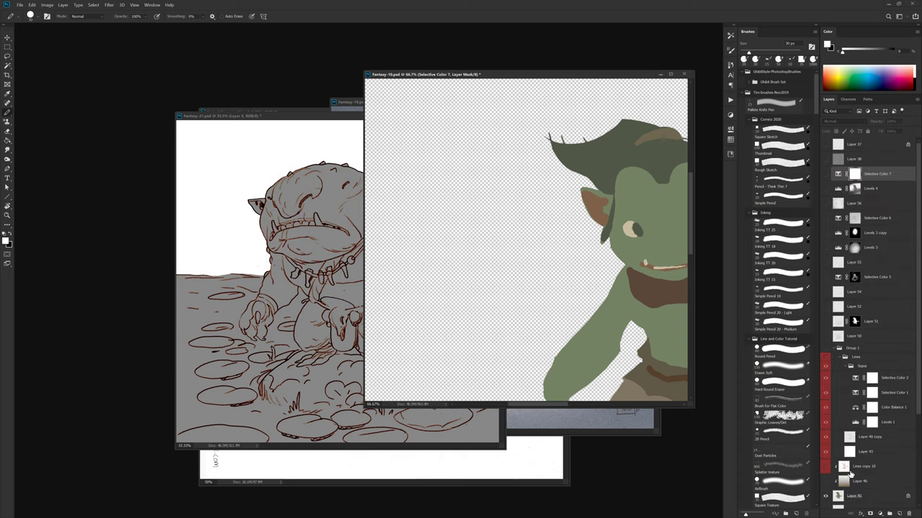
pyautogui.click(850, 470)
pyautogui.click(841, 495)
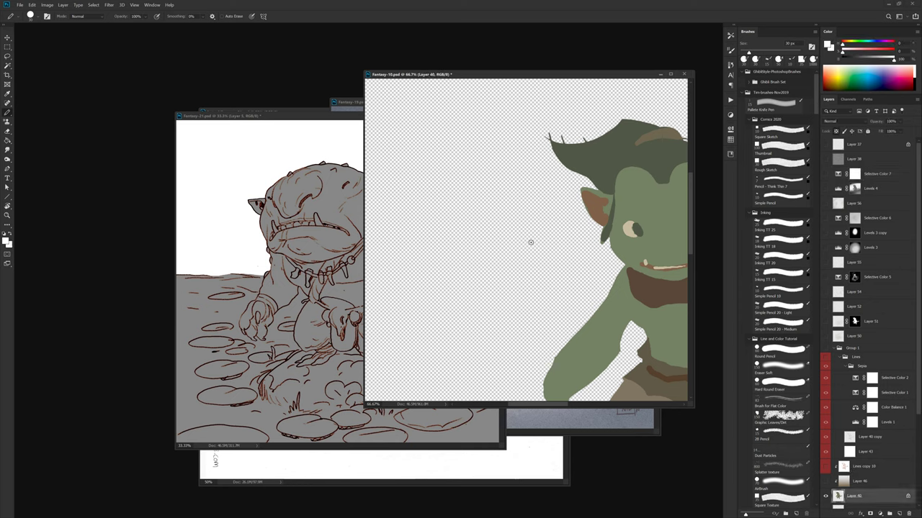
pyautogui.keyDown('alt'); pyautogui.click(661, 188); pyautogui.keyUp('alt')
pyautogui.click(333, 245)
pyautogui.hotkey('alt', 'BackSpace')
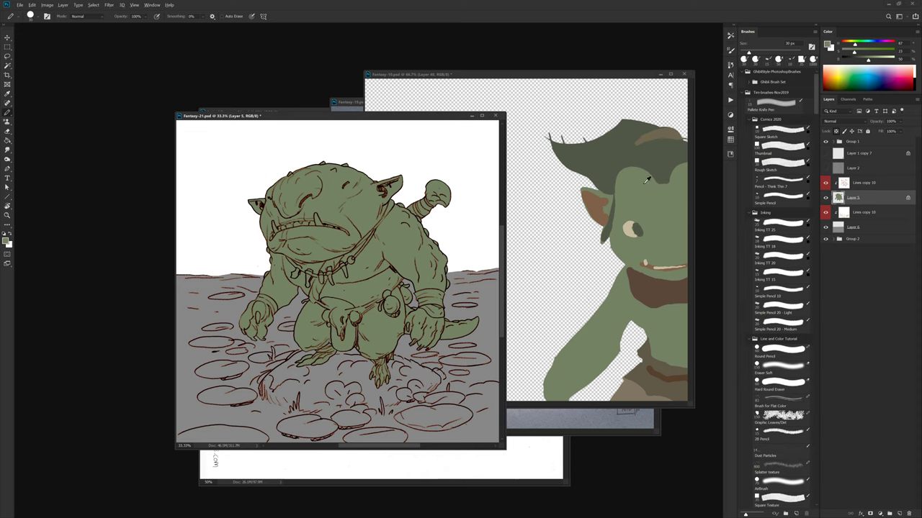
# - Sample the reference character's ear brown and paint the inside of the ogre's right-hand ear and its mouth
pyautogui.keyDown('alt'); pyautogui.click(634, 156); pyautogui.keyUp('alt')
pyautogui.keyDown('alt'); pyautogui.click(582, 191); pyautogui.keyUp('alt')
pyautogui.moveTo(398, 180); pyautogui.dragTo(396, 182)
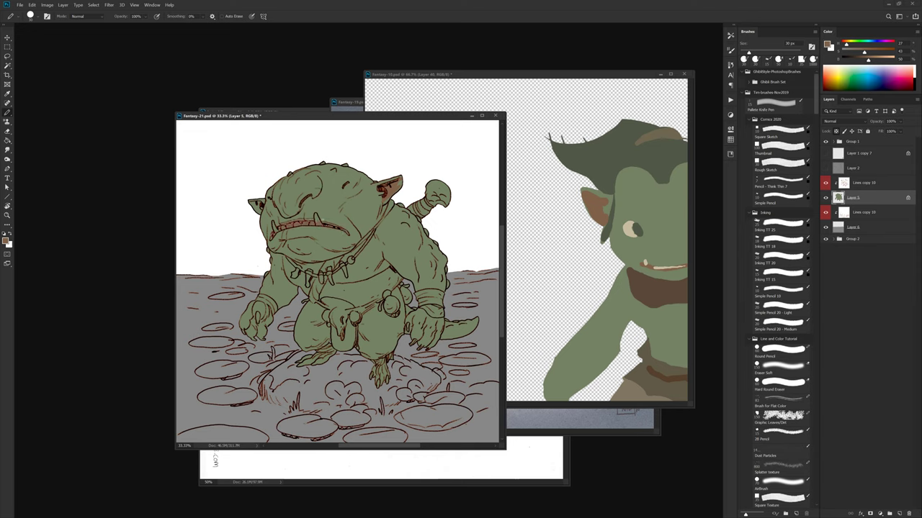
# - Sample the cream from the reference character's eye and paint the ogre's two large tusks with it
pyautogui.keyDown('alt'); pyautogui.click(632, 230); pyautogui.keyUp('alt')
pyautogui.moveTo(316, 215)
pyautogui.mouseDown()
pyautogui.moveTo(317, 225)
pyautogui.moveTo(273, 221)
pyautogui.mouseUp()
pyautogui.keyDown('alt'); pyautogui.click(319, 213); pyautogui.keyUp('alt')
pyautogui.keyDown('alt'); pyautogui.click(317, 218); pyautogui.keyUp('alt')
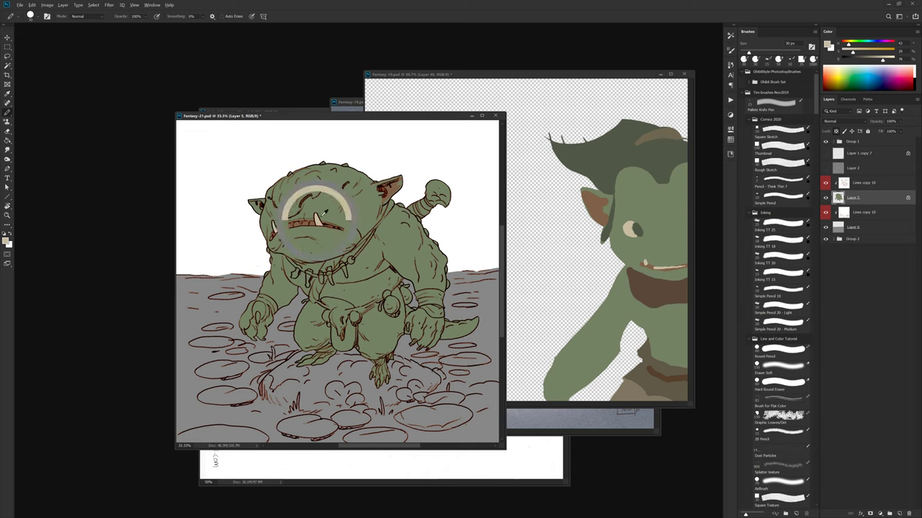
# - Sample the reference's dark hat green, darken it to about 24% brightness, and paint the claws on both of the ogre's hands
pyautogui.keyDown('alt'); pyautogui.click(652, 159); pyautogui.keyUp('alt')
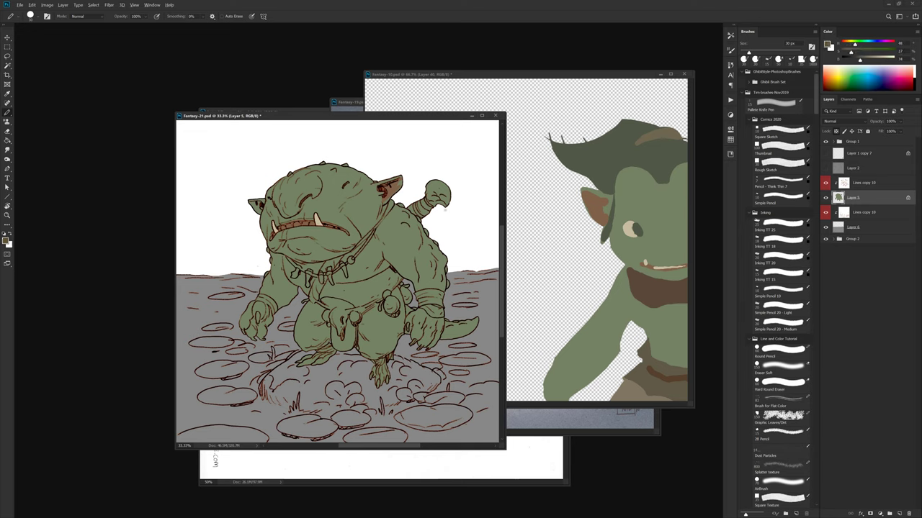
pyautogui.moveTo(258, 314); pyautogui.dragTo(259, 322)
pyautogui.moveTo(859, 59); pyautogui.dragTo(854, 59)
pyautogui.press('g')
pyautogui.click(258, 318)
pyautogui.press('b')
pyautogui.moveTo(416, 341); pyautogui.dragTo(419, 346)
pyautogui.moveTo(407, 324); pyautogui.dragTo(409, 331)
# - Outline the ogre's waistline with the reference's dark clothing brown and fill the lower body below it
pyautogui.keyDown('alt'); pyautogui.click(634, 348); pyautogui.keyUp('alt')
pyautogui.moveTo(397, 289)
pyautogui.mouseDown()
pyautogui.moveTo(358, 308)
pyautogui.moveTo(309, 295)
pyautogui.mouseUp()
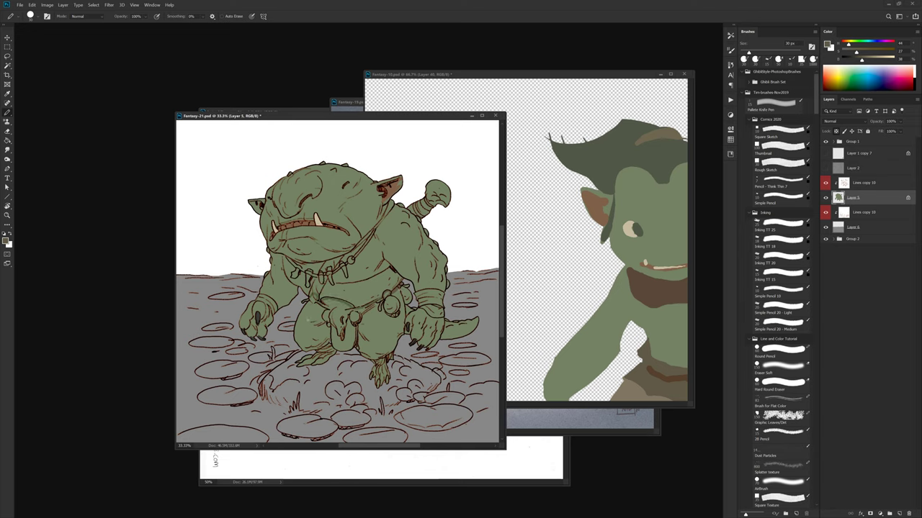
pyautogui.moveTo(399, 290); pyautogui.dragTo(406, 288)
pyautogui.press('g')
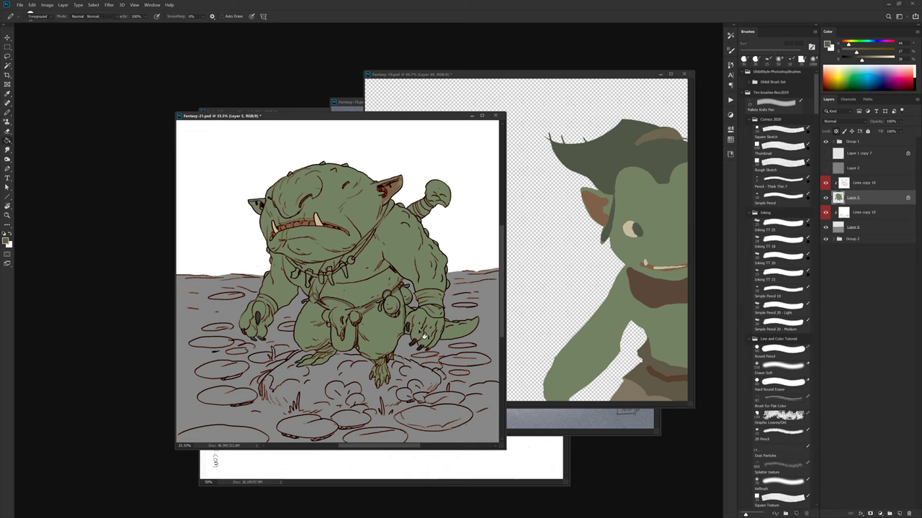
pyautogui.click(399, 334)
pyautogui.press('b')
pyautogui.click(349, 303)
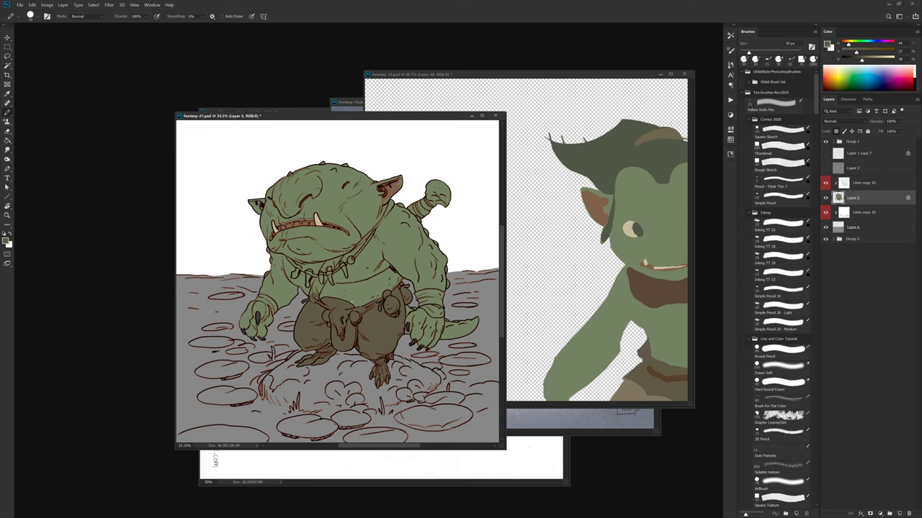
# - Sample the reference scarf's dark reddish brown, outline the chest strap under the ogre's necklace, and fill it
pyautogui.keyDown('alt'); pyautogui.click(663, 372); pyautogui.keyUp('alt')
pyautogui.moveTo(342, 257)
pyautogui.mouseDown()
pyautogui.moveTo(311, 302)
pyautogui.moveTo(321, 270)
pyautogui.moveTo(340, 256)
pyautogui.mouseUp()
pyautogui.press('g')
pyautogui.click(335, 276)
pyautogui.press('b')
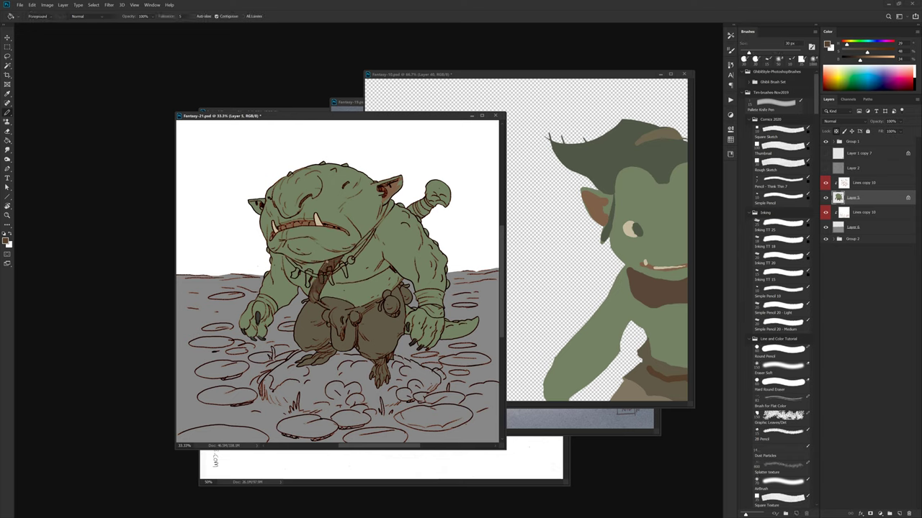
pyautogui.click(317, 293)
pyautogui.press('b')
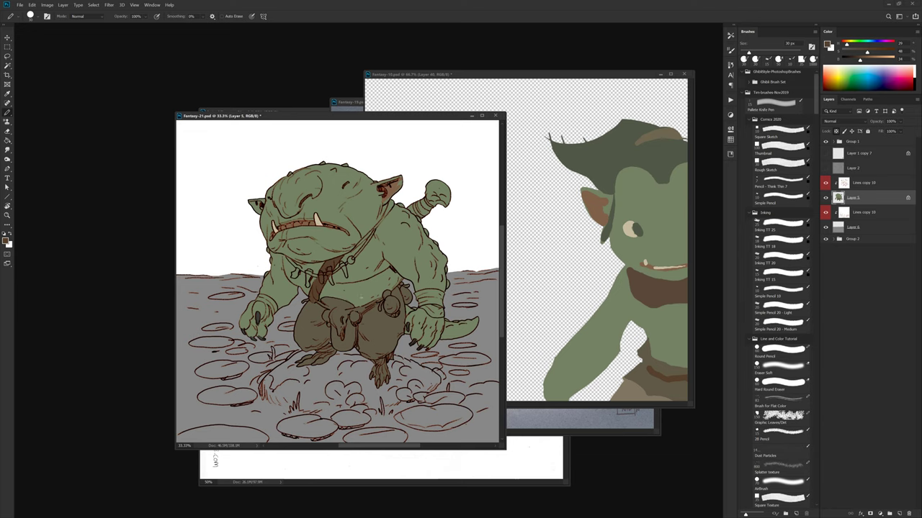
# - Sample the reference's lighter clothing brown, then outline and fill the ogre's right-hand trouser leg with it
pyautogui.keyDown('alt'); pyautogui.click(659, 375); pyautogui.keyUp('alt')
pyautogui.keyDown('alt'); pyautogui.click(586, 364); pyautogui.keyUp('alt')
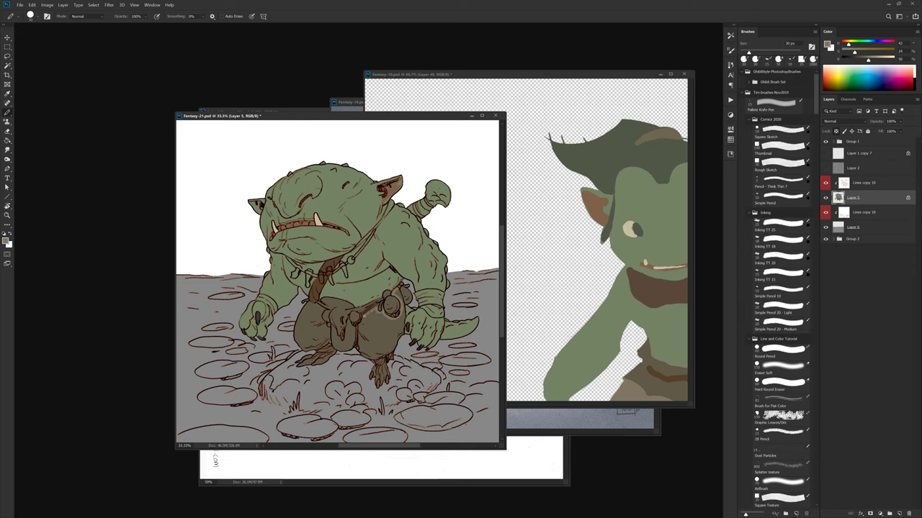
pyautogui.moveTo(366, 316)
pyautogui.mouseDown()
pyautogui.moveTo(360, 353)
pyautogui.moveTo(382, 358)
pyautogui.moveTo(400, 335)
pyautogui.moveTo(398, 295)
pyautogui.mouseUp()
pyautogui.press('g')
pyautogui.click(393, 326)
pyautogui.press('b')
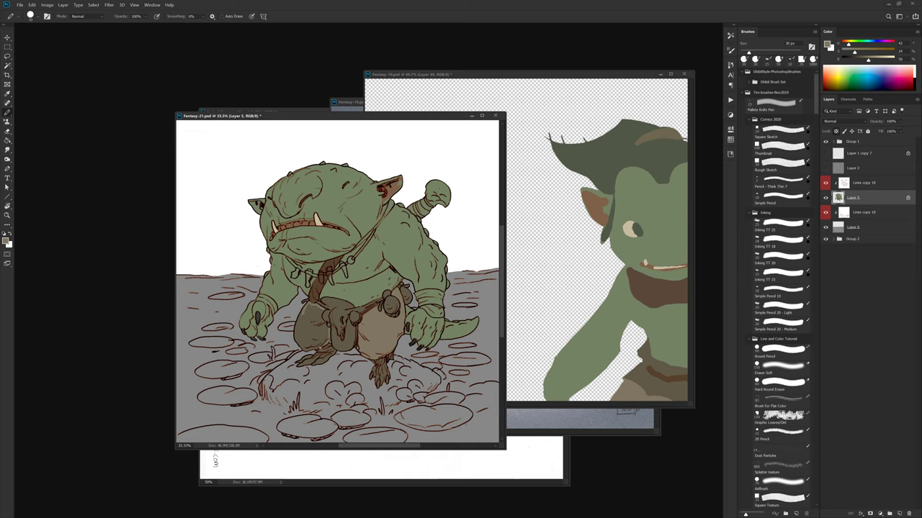
pyautogui.press('g')
pyautogui.click(321, 333)
pyautogui.press('b')
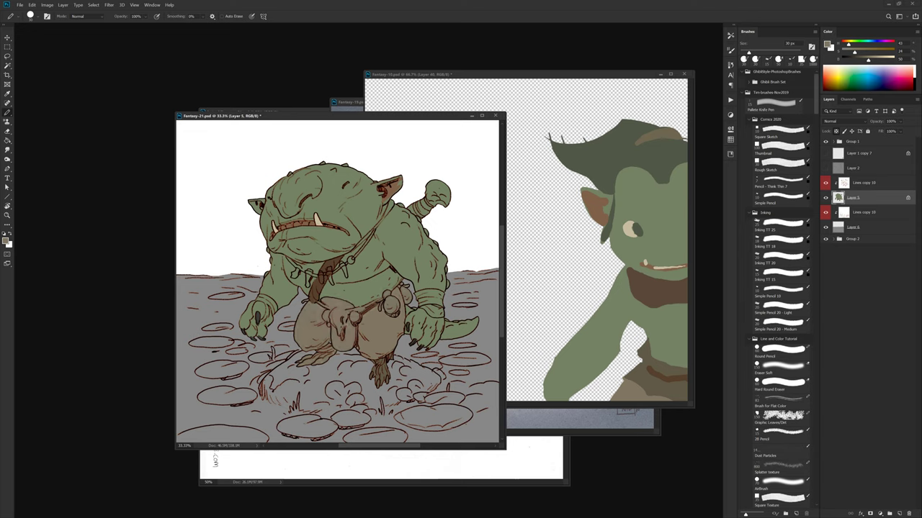
pyautogui.hotkey('ctrl', 'z')
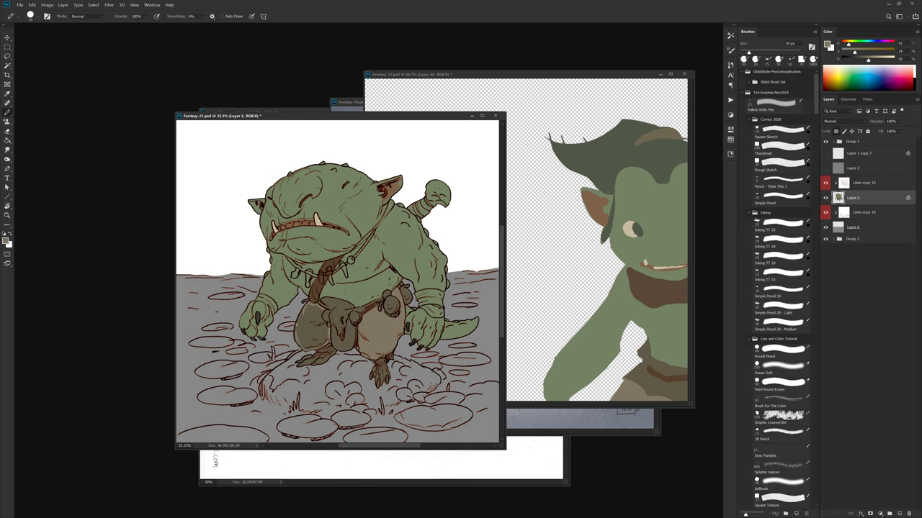
# - Colour the left-hand trouser leg with the lighter brown, keeping the central pouch dark brown
pyautogui.press('g')
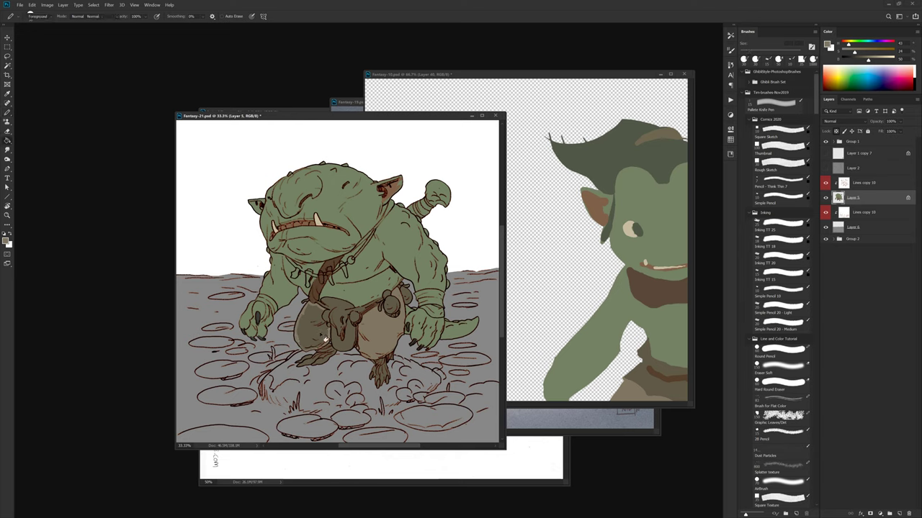
pyautogui.click(326, 342)
pyautogui.hotkey('ctrl', 'z')
pyautogui.press('b')
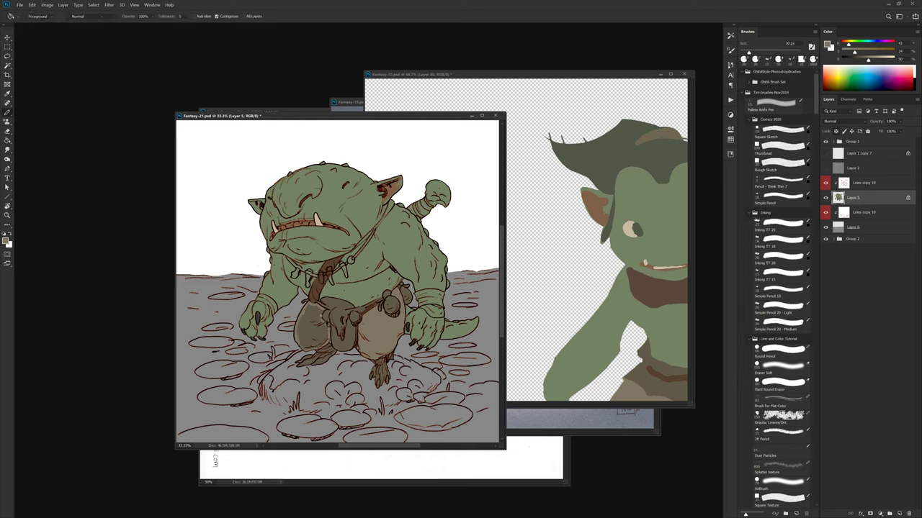
pyautogui.press('b')
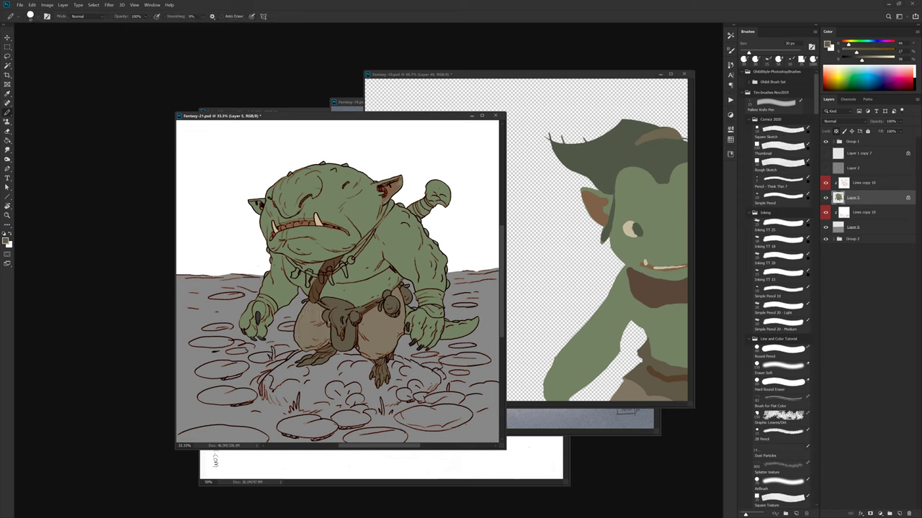
# - Paint the shoulder strap and belt with the chest strap's dark brown, and the hanging necklace teeth with the tusks' cream
pyautogui.keyDown('alt'); pyautogui.click(321, 286); pyautogui.keyUp('alt')
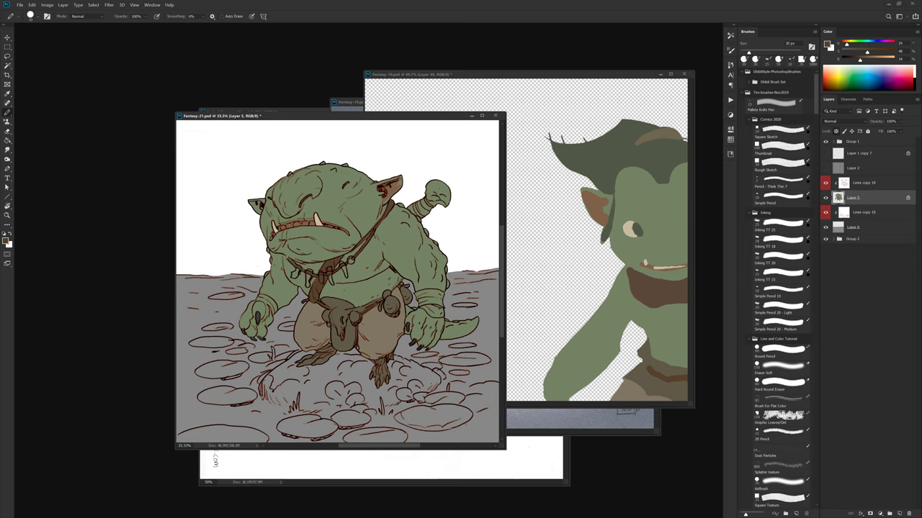
pyautogui.keyDown('alt'); pyautogui.click(321, 217); pyautogui.keyUp('alt')
pyautogui.moveTo(345, 271); pyautogui.dragTo(331, 284)
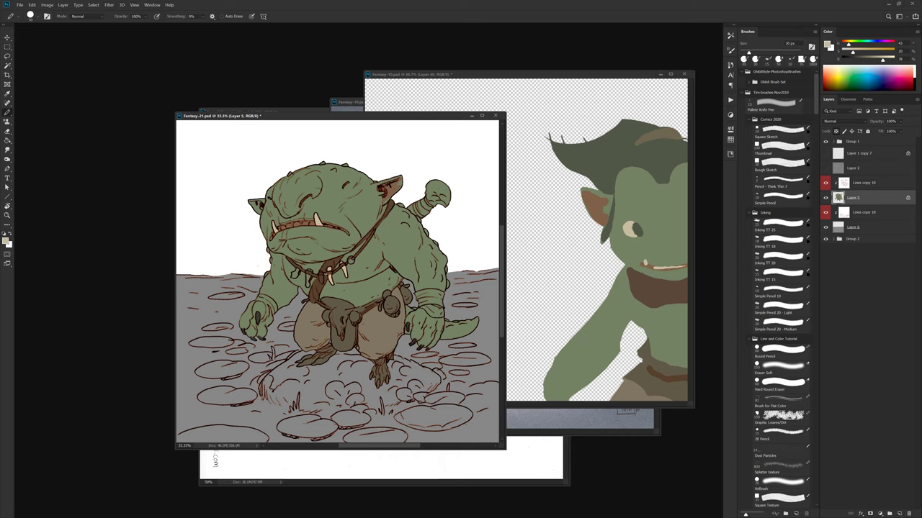
pyautogui.moveTo(322, 277); pyautogui.dragTo(309, 286)
pyautogui.keyDown('alt'); pyautogui.click(316, 278); pyautogui.keyUp('alt')
pyautogui.keyDown('alt'); pyautogui.click(312, 282); pyautogui.keyUp('alt')
pyautogui.keyDown('alt'); pyautogui.click(312, 282); pyautogui.keyUp('alt')
# - Tint the nostrils with the ear brown at reduced opacity, and paint the inside of the left-hand ear at full opacity
pyautogui.keyDown('alt'); pyautogui.click(602, 157); pyautogui.keyUp('alt')
pyautogui.keyDown('alt'); pyautogui.click(311, 220); pyautogui.keyUp('alt')
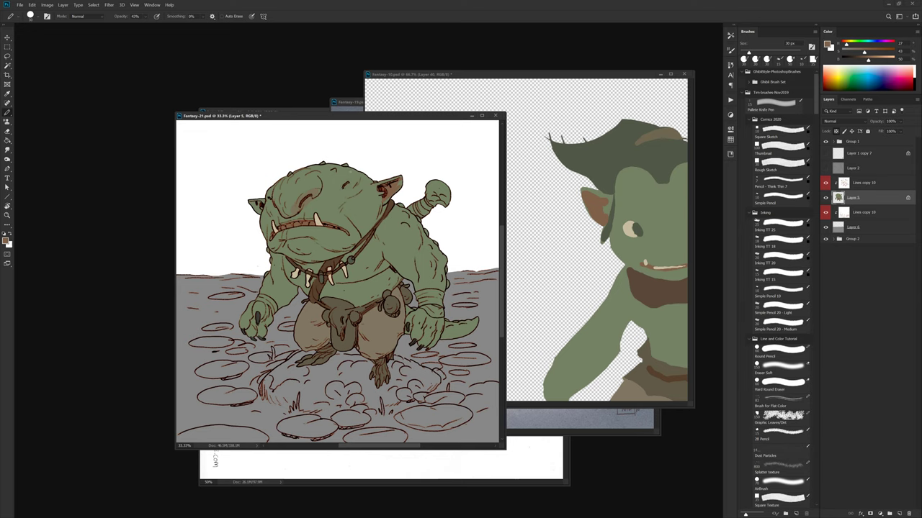
pyautogui.keyDown('alt'); pyautogui.click(400, 183); pyautogui.keyUp('alt')
pyautogui.press('0')
pyautogui.moveTo(261, 205); pyautogui.dragTo(251, 206)
# - Sample the tusk cream and paint the row of small teeth along the ogre's mouth
pyautogui.keyDown('alt'); pyautogui.click(320, 221); pyautogui.keyUp('alt')
pyautogui.click(306, 224)
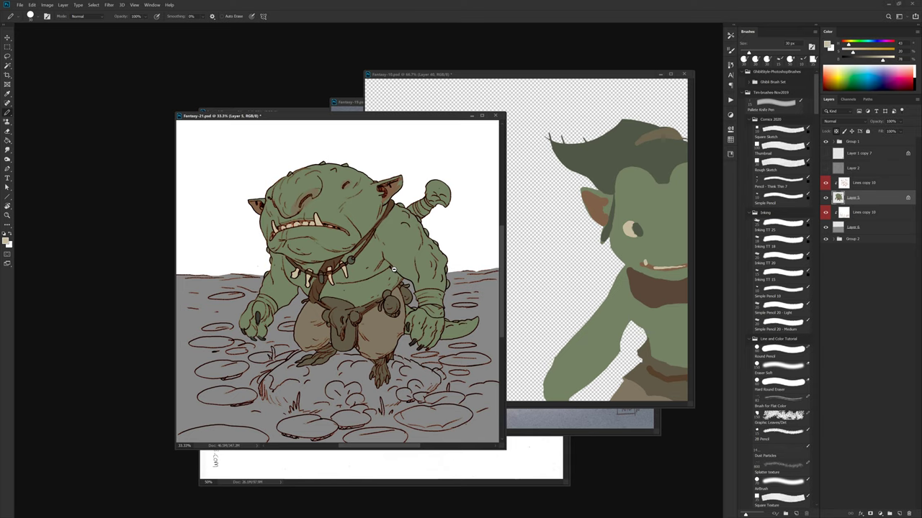
pyautogui.scroll(-2, 424, 284)
pyautogui.scroll(2, 419, 291)
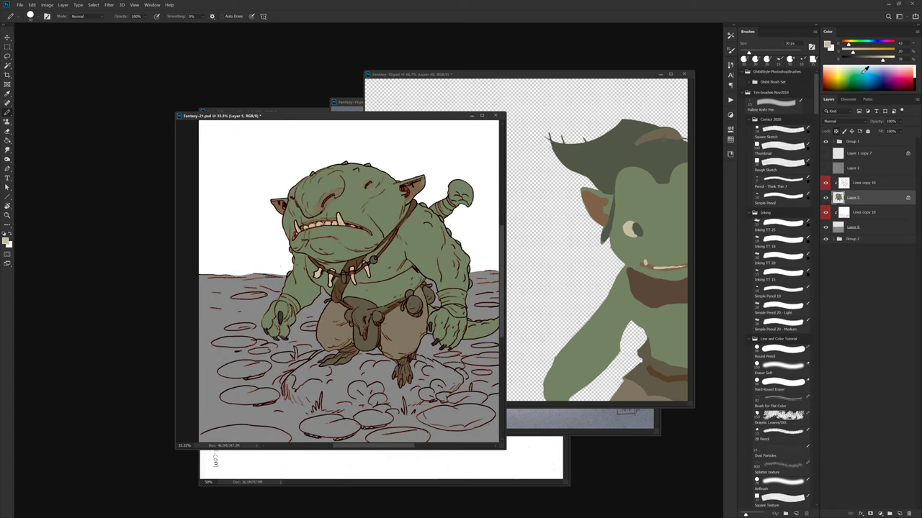
# - Lower the cream's brightness to 73% and paint the round bone head of the club behind the ogre's shoulder
pyautogui.moveTo(882, 59); pyautogui.dragTo(874, 60)
pyautogui.press('g')
pyautogui.click(470, 204)
pyautogui.hotkey('ctrl', 'z')
pyautogui.press('b')
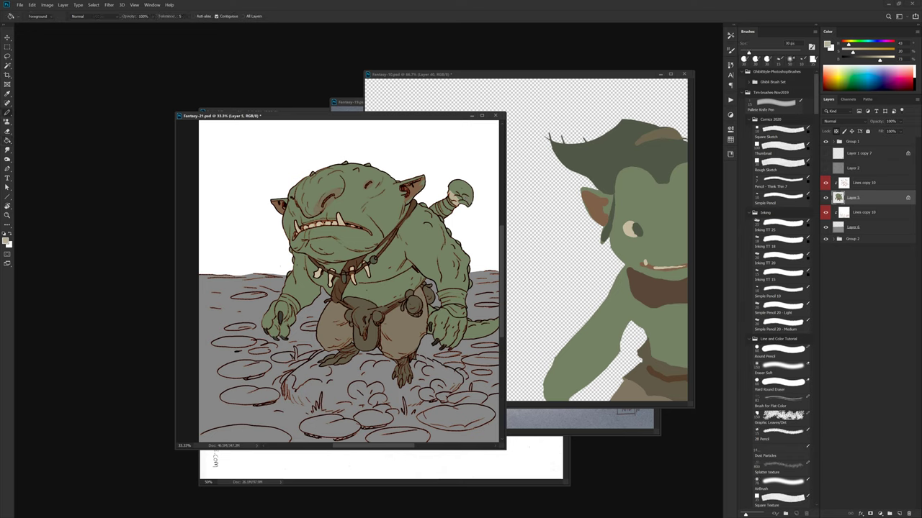
pyautogui.moveTo(463, 203); pyautogui.dragTo(453, 189)
pyautogui.press('b')
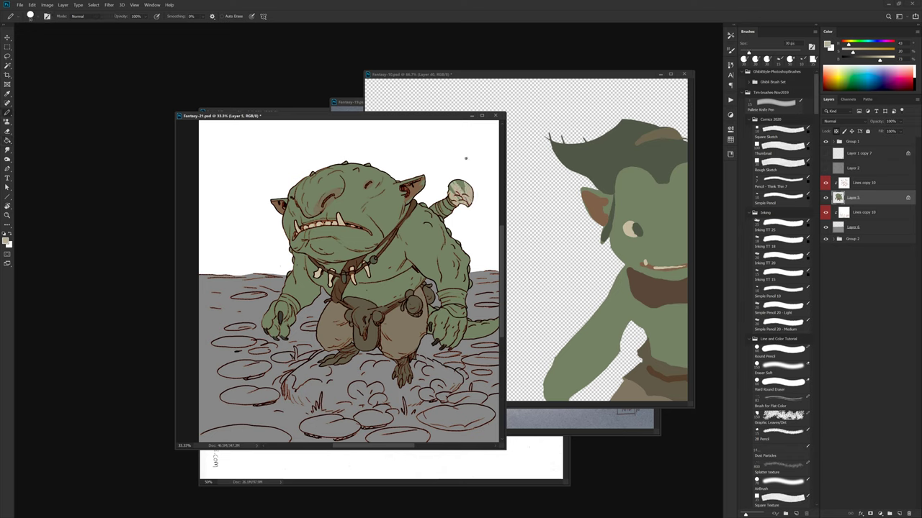
pyautogui.moveTo(459, 187); pyautogui.dragTo(446, 211)
# - Sample the pouch's dark brown and paint the club's wrapped handle below the bone head
pyautogui.press('[')
pyautogui.press('[')
pyautogui.keyDown('alt'); pyautogui.click(362, 302); pyautogui.keyUp('alt')
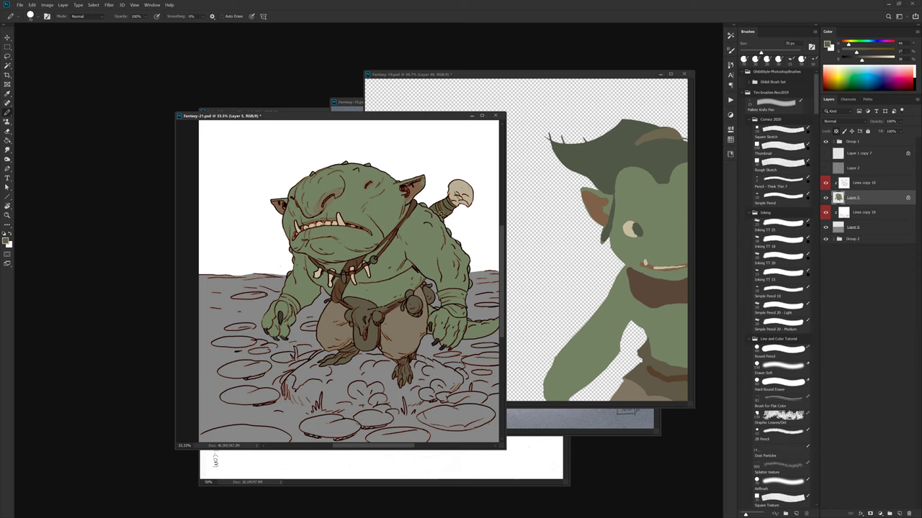
pyautogui.keyDown('alt'); pyautogui.click(459, 188); pyautogui.keyUp('alt')
# - Sample the skin green from the ogre's arm and fill both feet with it
pyautogui.keyDown('alt'); pyautogui.click(448, 266); pyautogui.keyUp('alt')
pyautogui.press('g')
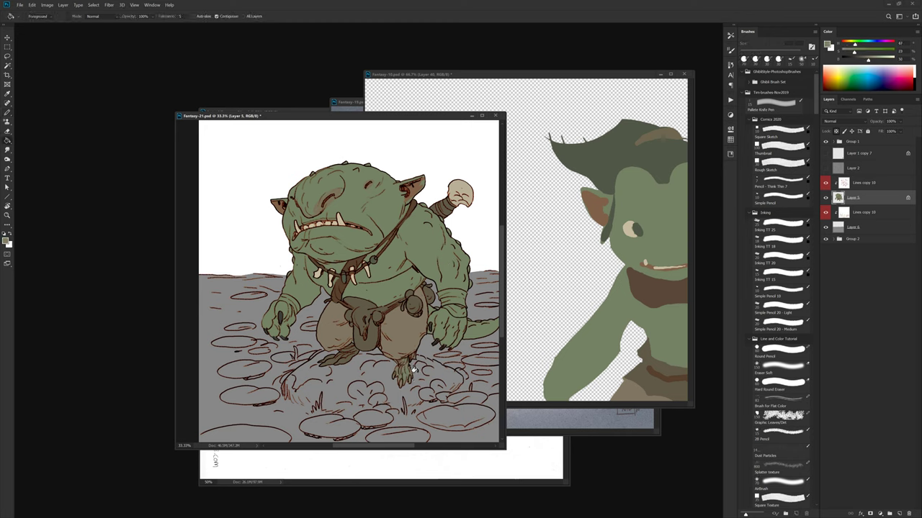
pyautogui.click(358, 362)
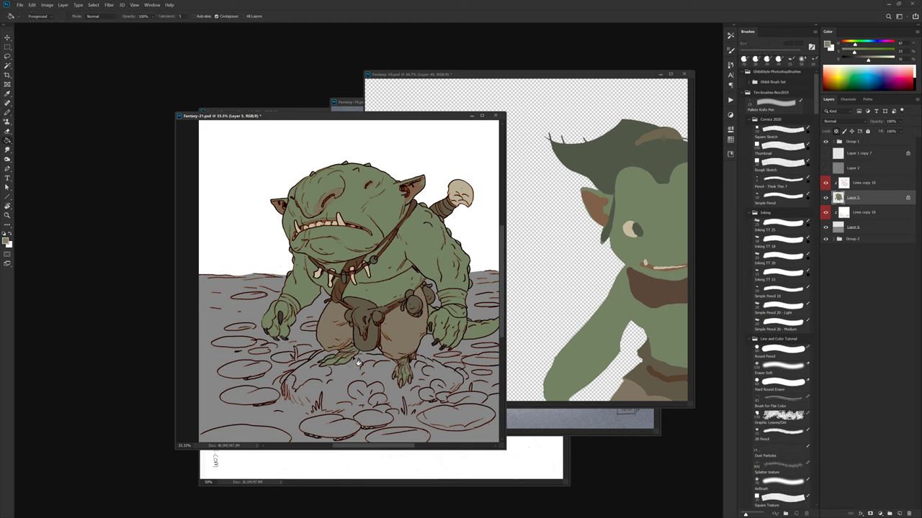
# - Sample the dark claw colour, reduce the brush size, and paint the claws on the feet and right-hand hand
pyautogui.press('b')
pyautogui.keyDown('alt'); pyautogui.click(286, 314); pyautogui.keyUp('alt')
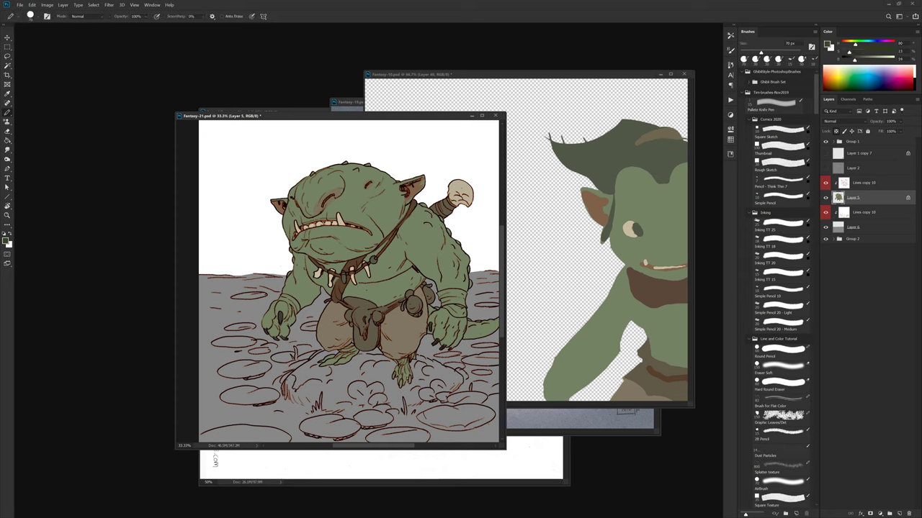
pyautogui.press('[')
pyautogui.press('[')
pyautogui.press('[')
pyautogui.moveTo(449, 328); pyautogui.dragTo(436, 329)
pyautogui.keyDown('alt'); pyautogui.click(440, 329); pyautogui.keyUp('alt')
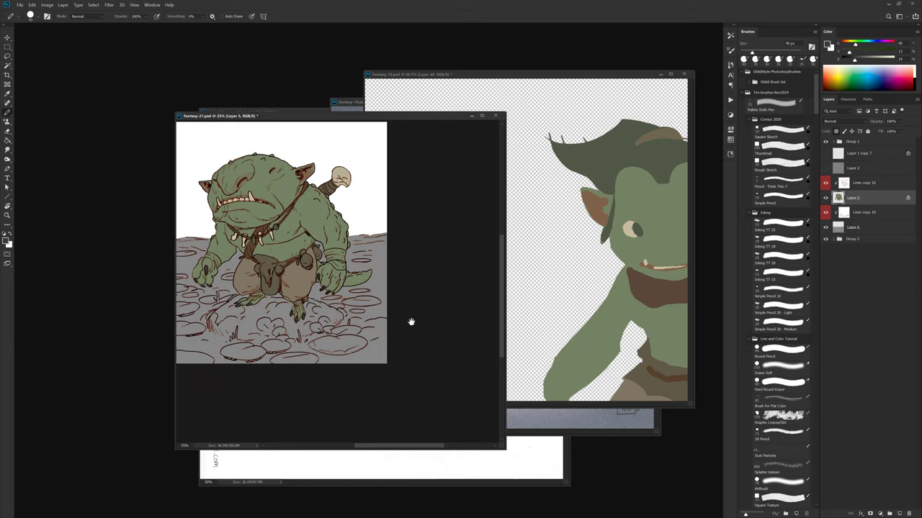
# - Isolate Layer 5 and select all of the green skin using the Magic Wand with Contiguous turned off
pyautogui.moveTo(387, 294); pyautogui.dragTo(436, 302)
pyautogui.scroll(1, 436, 301)
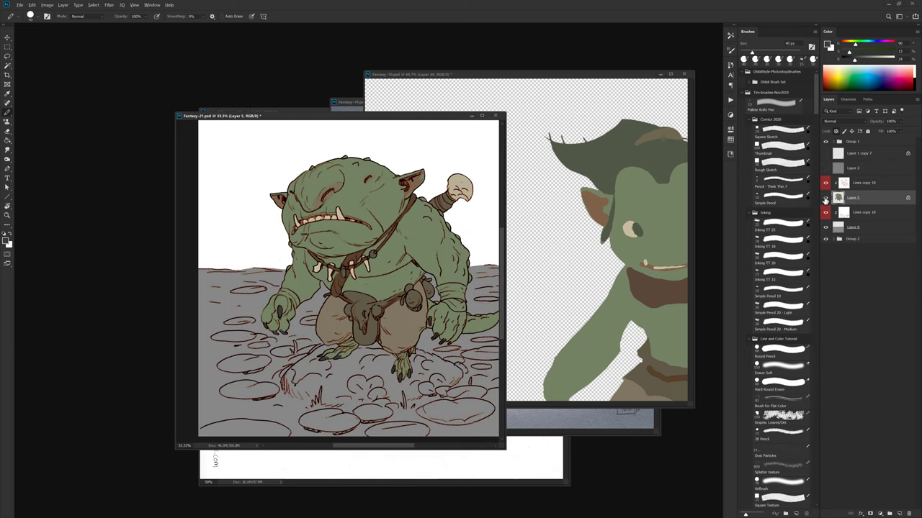
pyautogui.keyDown('alt'); pyautogui.click(826, 198); pyautogui.keyUp('alt')
pyautogui.press('w')
pyautogui.click(424, 252)
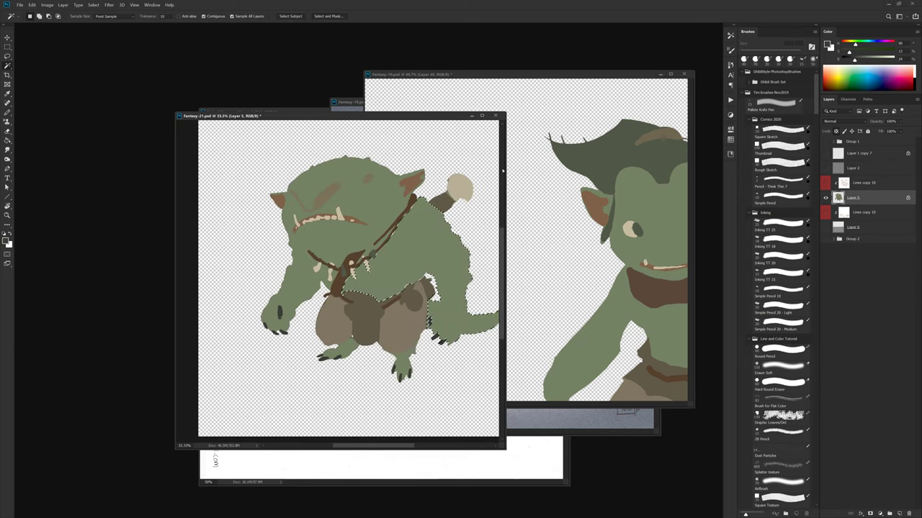
pyautogui.click(213, 16)
pyautogui.click(430, 255)
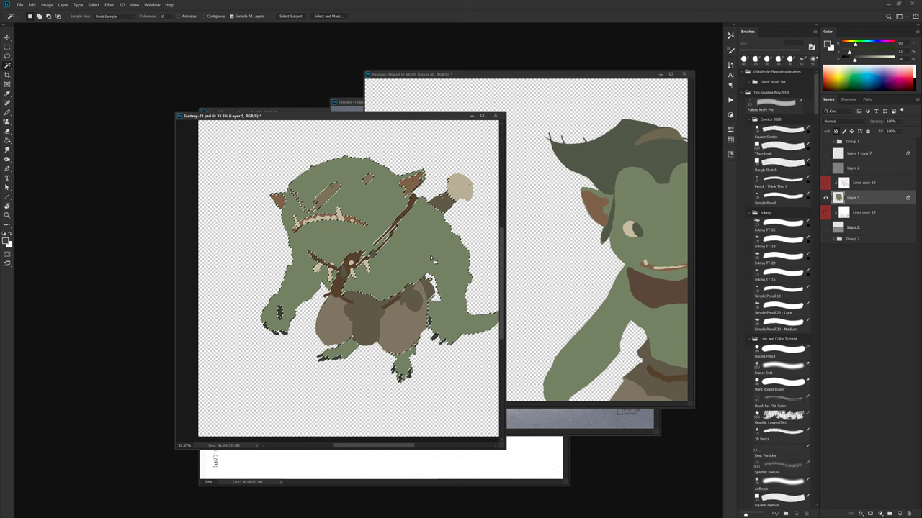
# - Show the other layers again and add a Hue/Saturation adjustment layer masked to the skin and clipped to Layer 5
pyautogui.keyDown('alt'); pyautogui.click(826, 198); pyautogui.keyUp('alt')
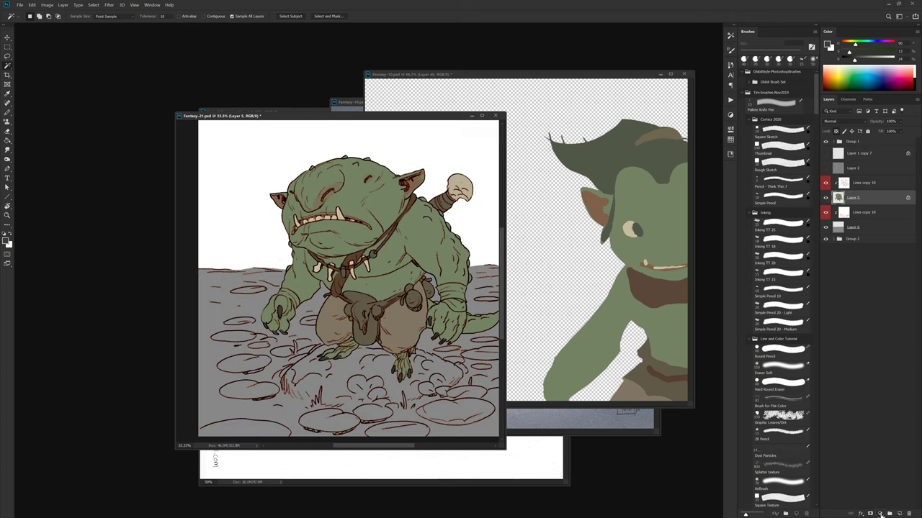
pyautogui.click(880, 514)
pyautogui.click(882, 443)
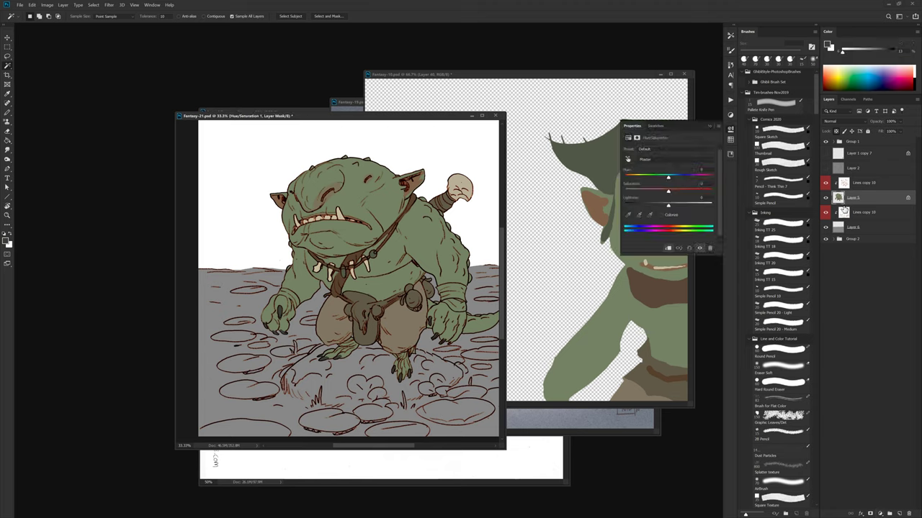
pyautogui.doubleClick(844, 200)
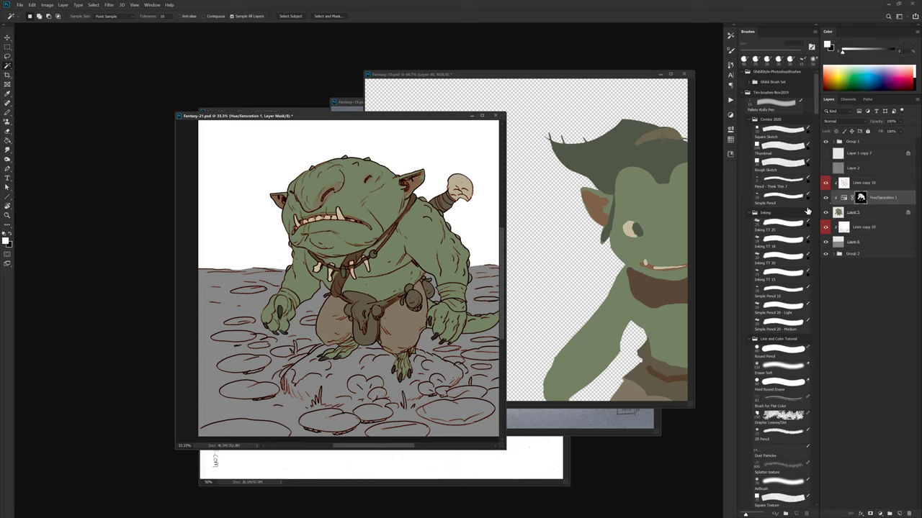
# - Paint darker green spots (H 87, S 28, B 47) on Layer 5 across the ogre's head, back and arm
pyautogui.click(840, 212)
pyautogui.press('b')
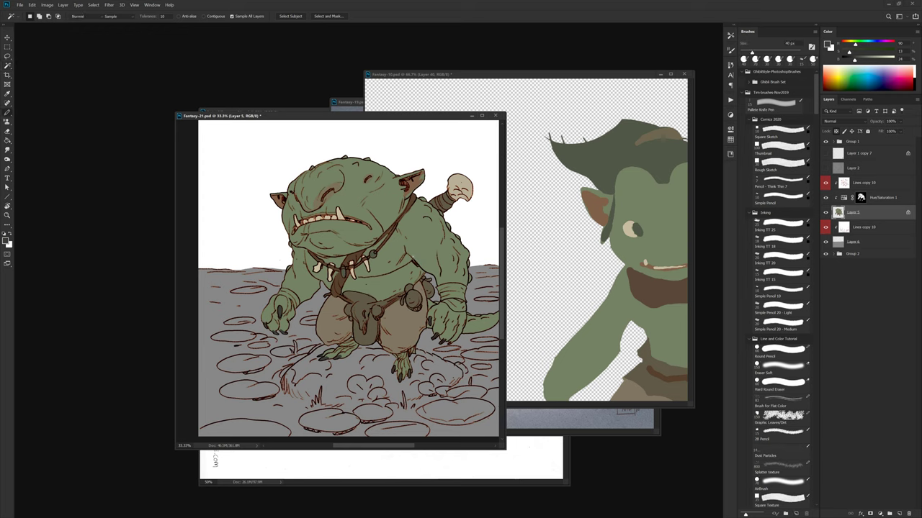
pyautogui.click(866, 62)
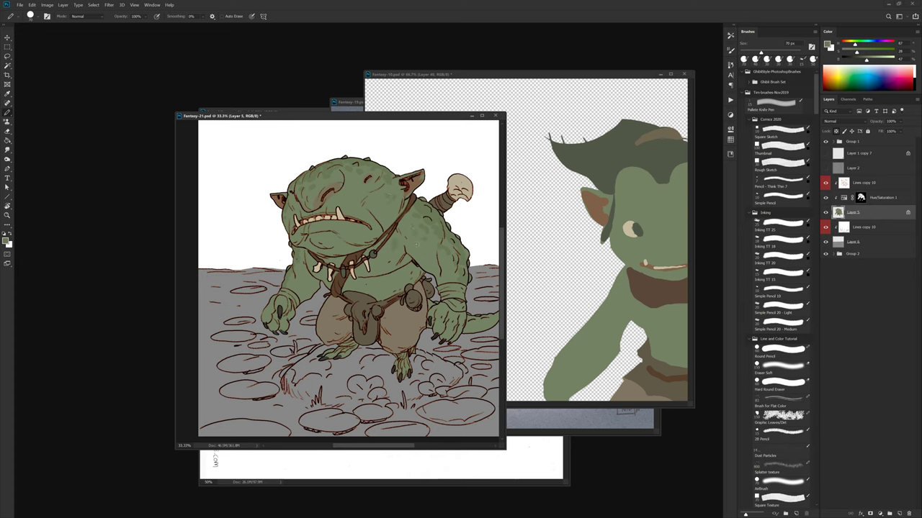
# - Sample the brown (H 44, S 27, B 38) of the wrapping on the ogre's back and paint both wrist wraps
pyautogui.keyDown('alt'); pyautogui.click(447, 206); pyautogui.keyUp('alt')
pyautogui.moveTo(462, 287)
pyautogui.mouseDown()
pyautogui.moveTo(441, 294)
pyautogui.moveTo(464, 309)
pyautogui.moveTo(465, 292)
pyautogui.moveTo(454, 306)
pyautogui.moveTo(445, 291)
pyautogui.moveTo(462, 306)
pyautogui.mouseUp()
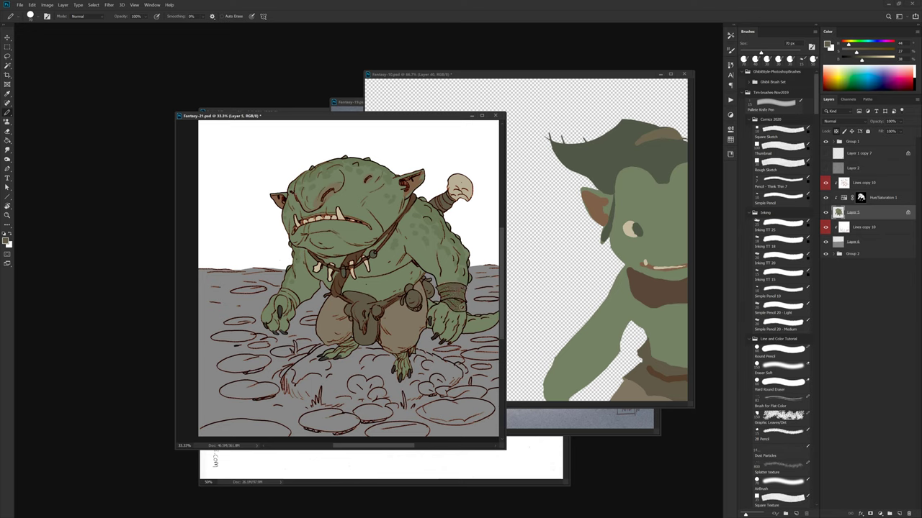
pyautogui.moveTo(298, 304)
pyautogui.mouseDown()
pyautogui.moveTo(280, 290)
pyautogui.moveTo(294, 299)
pyautogui.mouseUp()
# - Sample the bone colour (H 43, S 20, B 78), outline the skull hanging from the belt, and fill it
pyautogui.keyDown('alt'); pyautogui.click(346, 212); pyautogui.keyUp('alt')
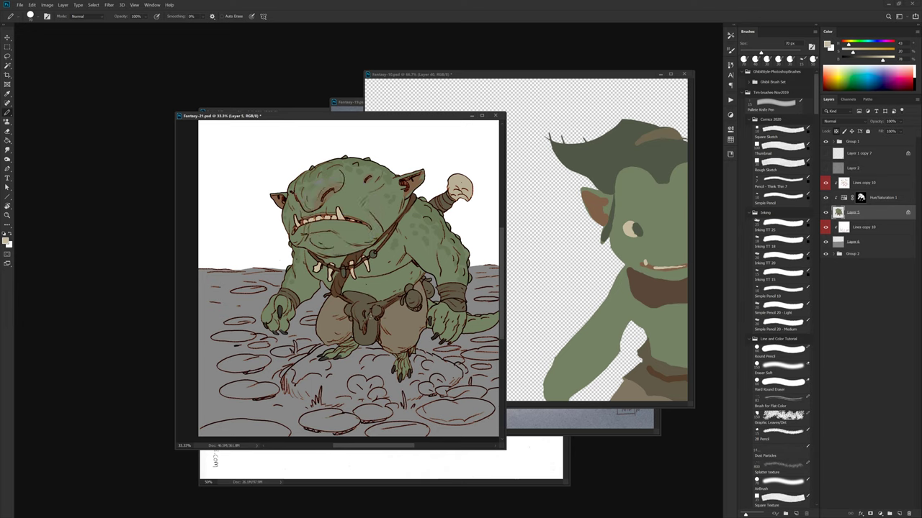
pyautogui.moveTo(364, 308)
pyautogui.mouseDown()
pyautogui.moveTo(354, 313)
pyautogui.moveTo(361, 324)
pyautogui.moveTo(364, 305)
pyautogui.mouseUp()
pyautogui.press('g')
pyautogui.click(360, 313)
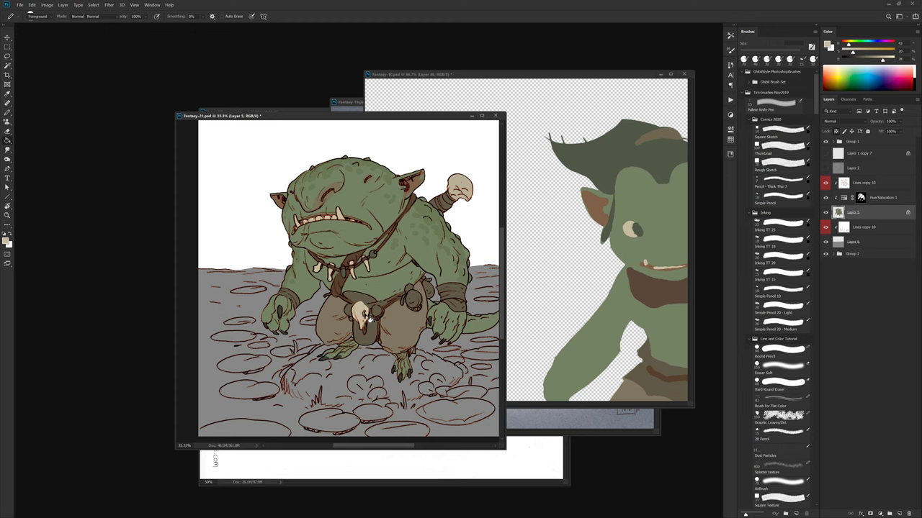
# - Sample the strap's dark brown (H 29, S 40, B 31) and paint the pouch on the ogre's hip
pyautogui.press('b')
pyautogui.keyDown('alt'); pyautogui.click(376, 251); pyautogui.keyUp('alt')
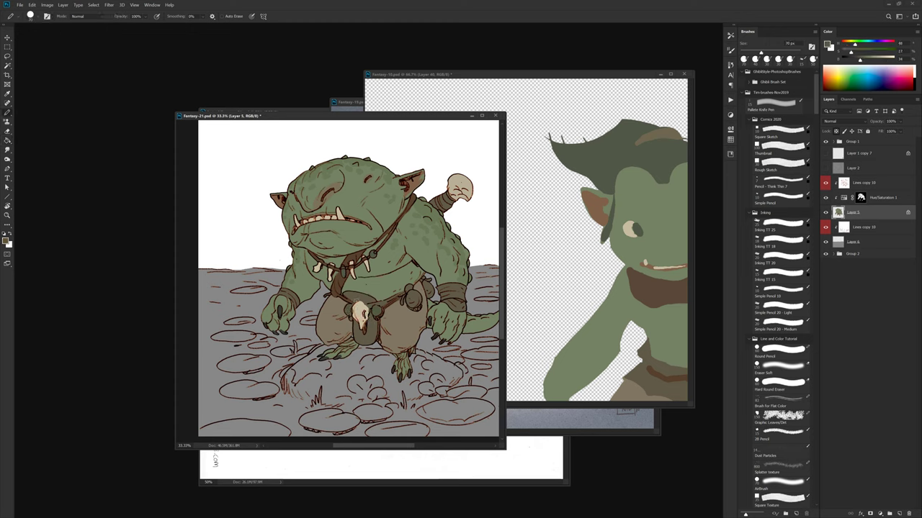
pyautogui.keyDown('alt'); pyautogui.click(344, 282); pyautogui.keyUp('alt')
pyautogui.moveTo(414, 295)
pyautogui.mouseDown()
pyautogui.moveTo(405, 298)
pyautogui.moveTo(429, 291)
pyautogui.moveTo(425, 284)
pyautogui.moveTo(430, 296)
pyautogui.moveTo(415, 296)
pyautogui.mouseUp()
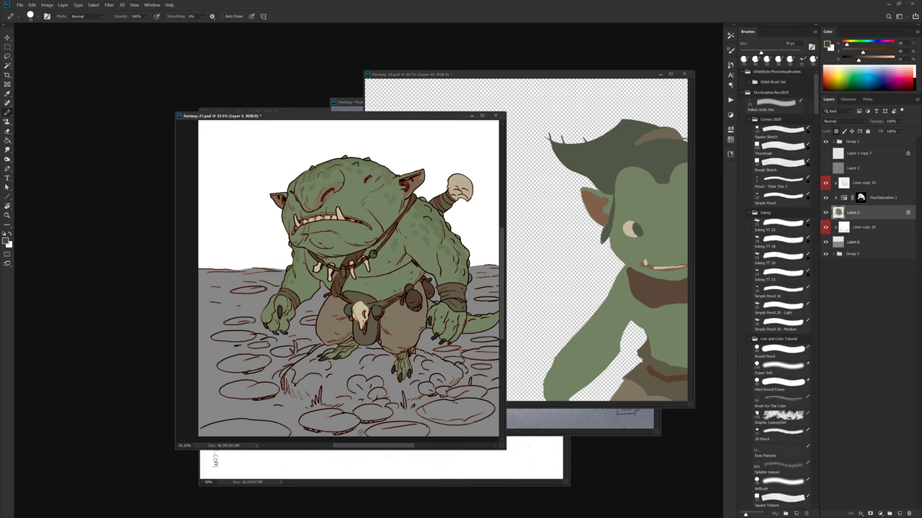
# - Load the Hue/Saturation mask as a selection, check its skin coverage against isolated Layer 5, and deselect
pyautogui.hotkey('ctrl', '-')
pyautogui.hotkey('ctrl', '-')
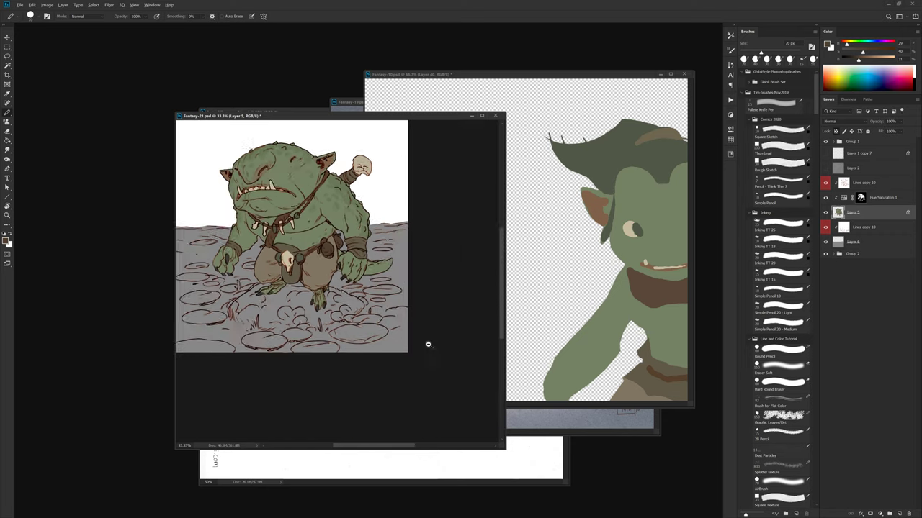
pyautogui.moveTo(303, 306); pyautogui.dragTo(412, 346)
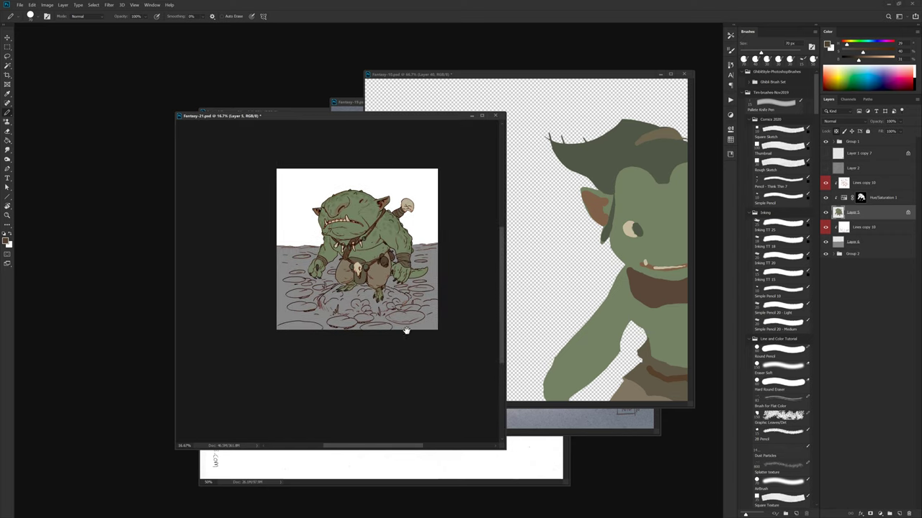
pyautogui.scroll(1, 417, 238)
pyautogui.scroll(1, 416, 283)
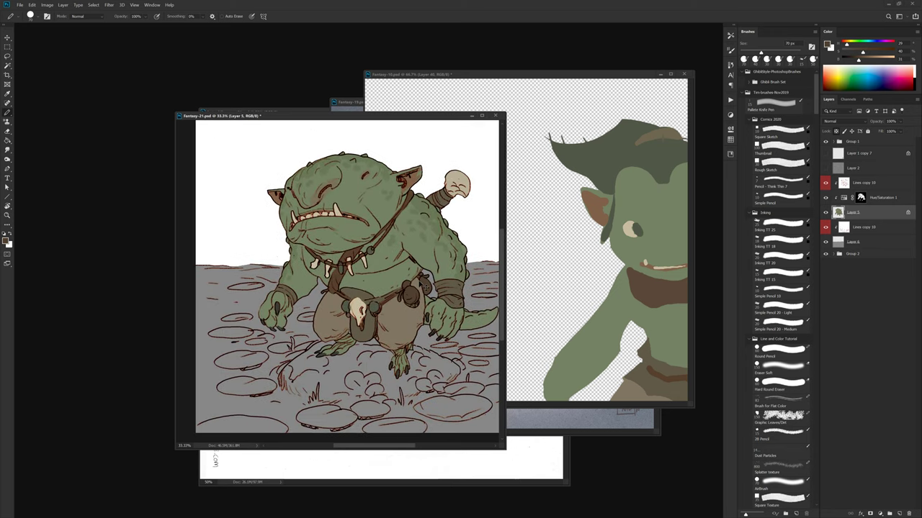
pyautogui.keyDown('alt'); pyautogui.click(825, 212); pyautogui.keyUp('alt')
pyautogui.keyDown('alt'); pyautogui.click(826, 211); pyautogui.keyUp('alt')
pyautogui.keyDown('ctrl'); pyautogui.click(861, 199); pyautogui.keyUp('ctrl')
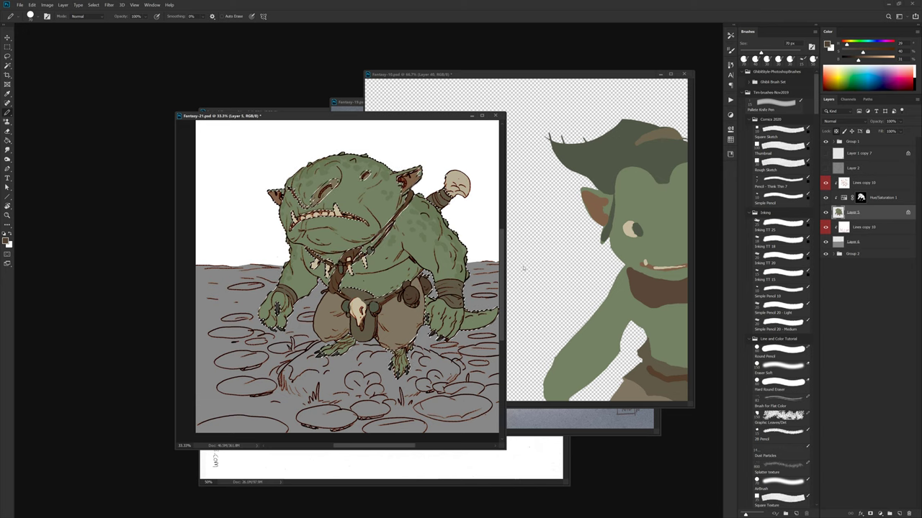
pyautogui.press('w')
pyautogui.keyDown('alt'); pyautogui.click(825, 212); pyautogui.keyUp('alt')
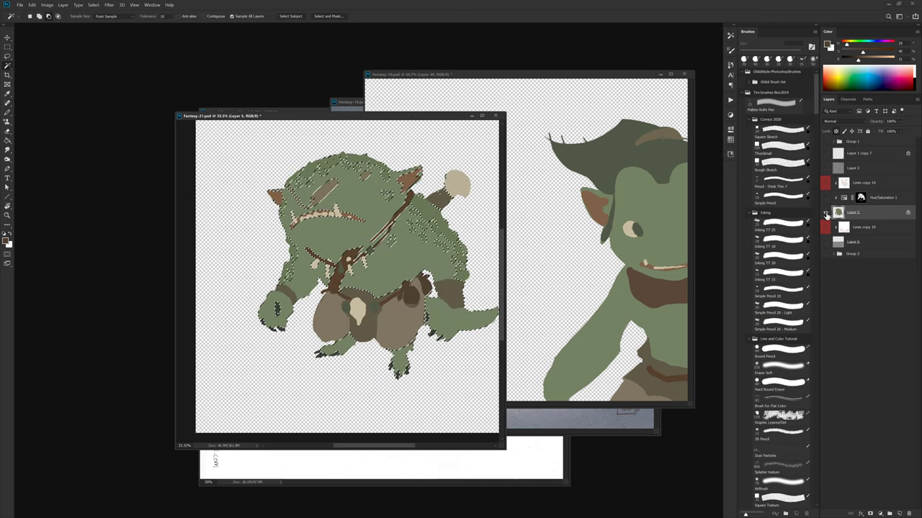
pyautogui.keyDown('alt'); pyautogui.click(825, 213); pyautogui.keyUp('alt')
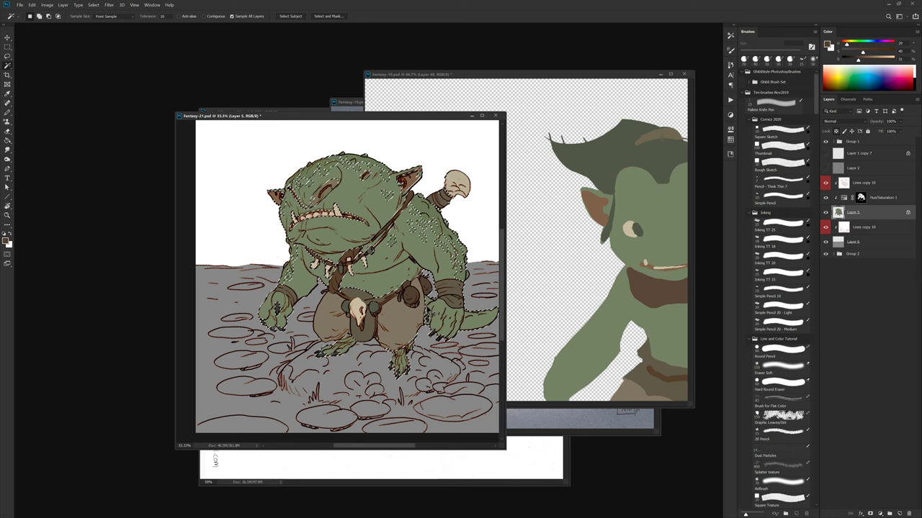
pyautogui.hotkey('ctrl', 'd')
# - Add a clipped layer above Layer 5 and paint muted green (H 87, S 16, B 55) skin patches on the chin, belly and arm, enlarging the brush to 175 px
pyautogui.hotkey('ctrl', 'shift', 'alt', 'n')
pyautogui.press('b')
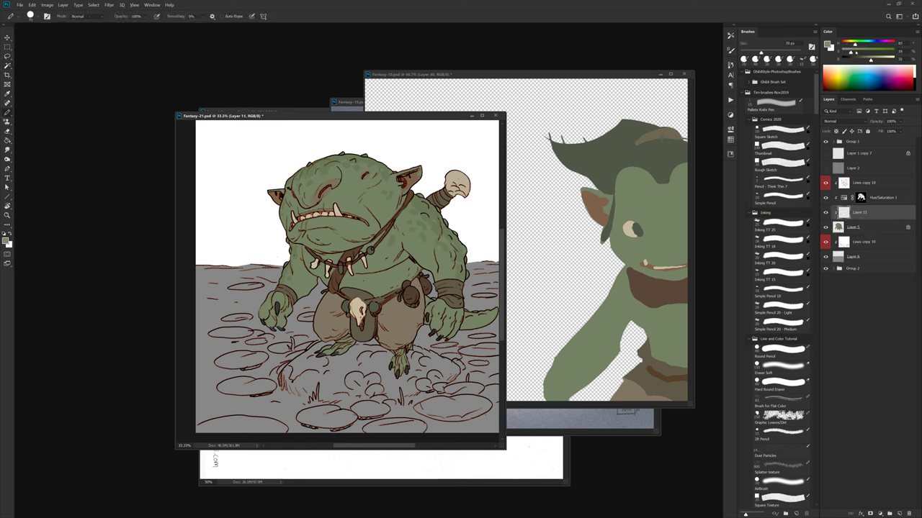
pyautogui.moveTo(333, 247)
pyautogui.mouseDown()
pyautogui.moveTo(315, 237)
pyautogui.moveTo(342, 233)
pyautogui.mouseUp()
pyautogui.press(']')
pyautogui.press(']')
pyautogui.press(']')
pyautogui.press(']')
pyautogui.press(']')
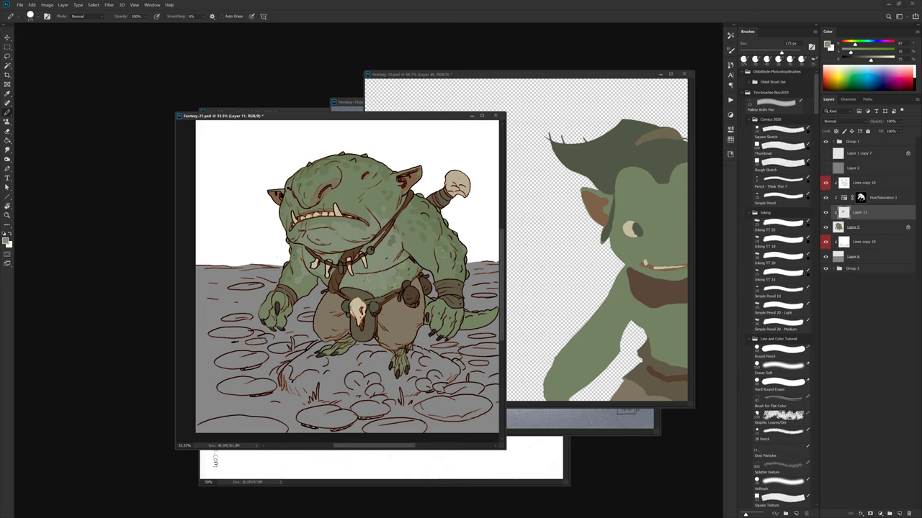
pyautogui.moveTo(411, 253); pyautogui.dragTo(432, 273)
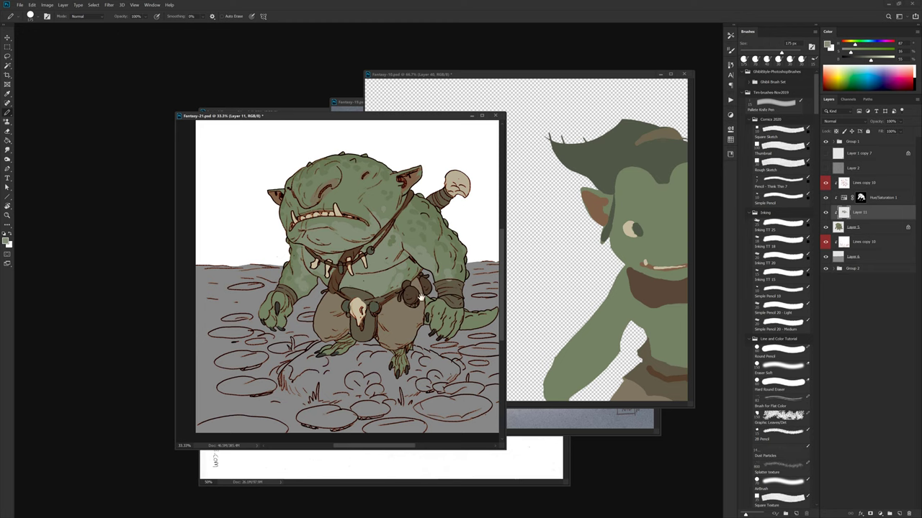
# - Save the ogre document
pyautogui.hotkey('ctrl', '-')
pyautogui.hotkey('ctrl', '-')
pyautogui.hotkey('ctrl', '+')
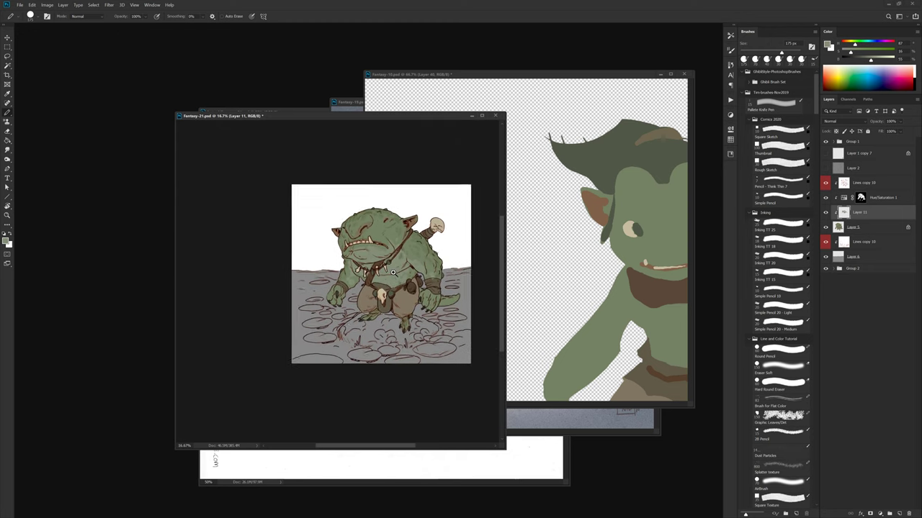
pyautogui.hotkey('ctrl', 's')
# - Fill the grey ground on Layer 6 with a muted green (H 126, S 21, B 50)
pyautogui.click(851, 257)
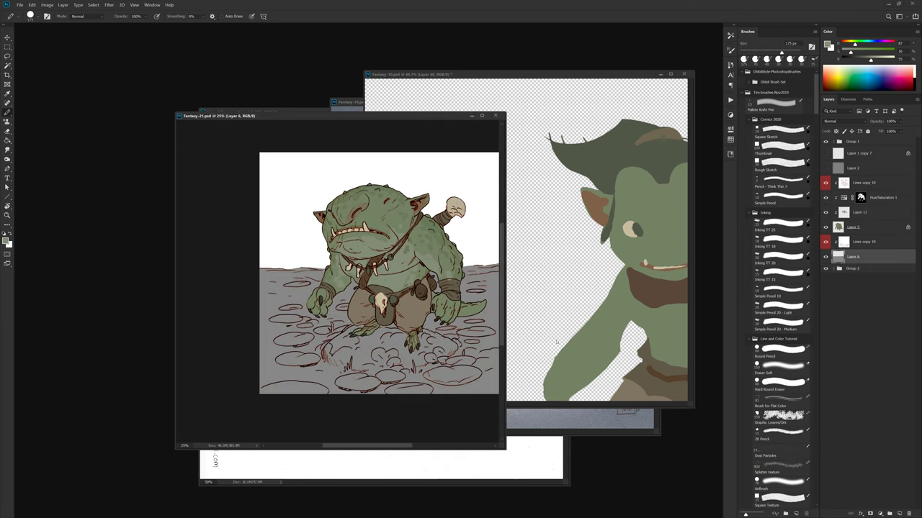
pyautogui.keyDown('alt'); pyautogui.click(397, 216); pyautogui.keyUp('alt')
pyautogui.press('g')
pyautogui.click(494, 312)
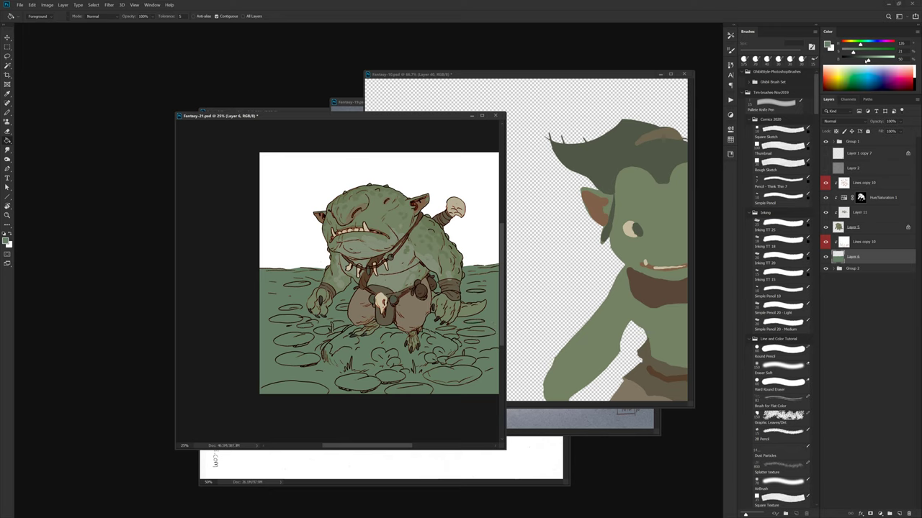
# - Create a new layer beneath Layer 6 and fill it with a light blue sky colour (H 174, S 21, B 87)
pyautogui.click(840, 269)
pyautogui.hotkey('ctrl', 'shift', 'alt', 'n')
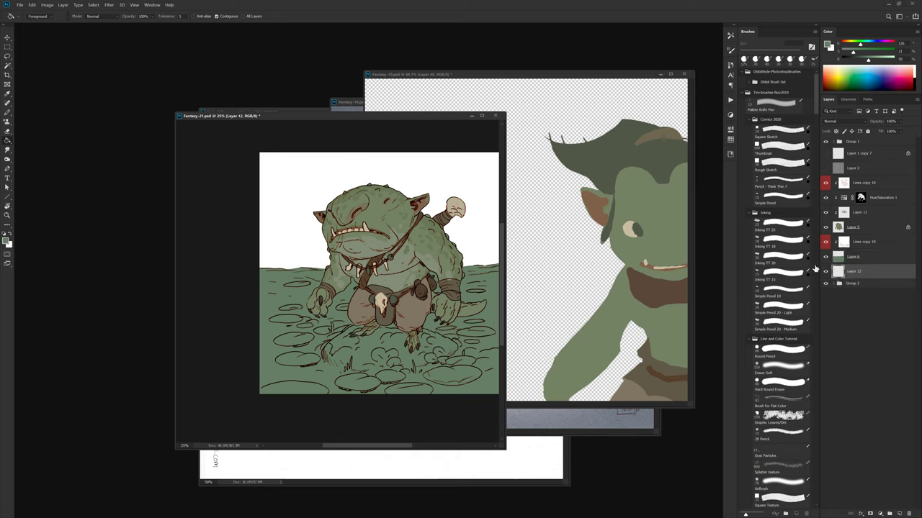
pyautogui.click(875, 61)
pyautogui.hotkey('alt', 'BackSpace')
pyautogui.click(888, 60)
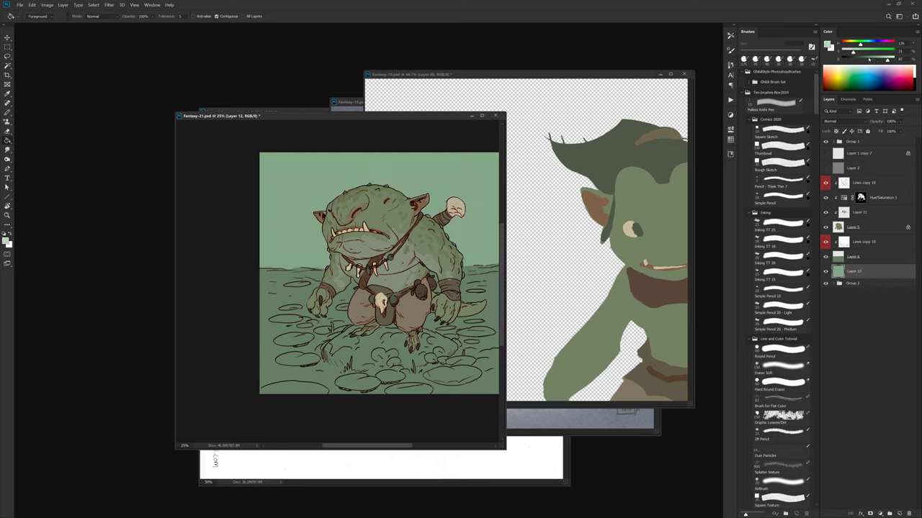
pyautogui.hotkey('alt', 'BackSpace')
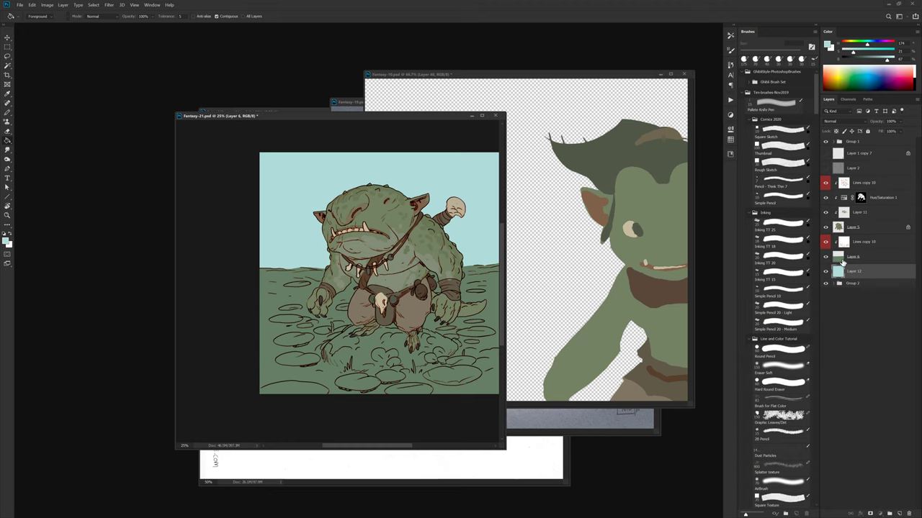
# - Sample the light blue of the sky and add a new layer clipped to Layer 6
pyautogui.click(856, 257)
pyautogui.press('b')
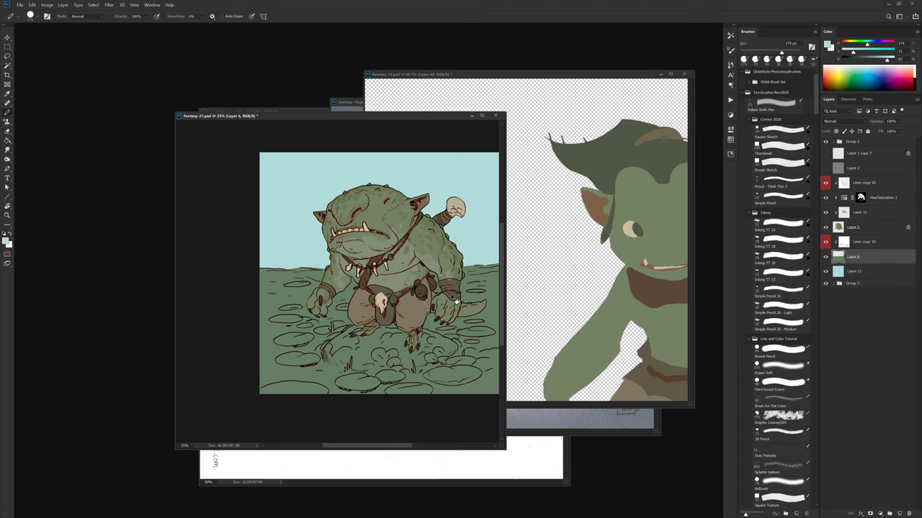
pyautogui.keyDown('alt'); pyautogui.click(464, 334); pyautogui.keyUp('alt')
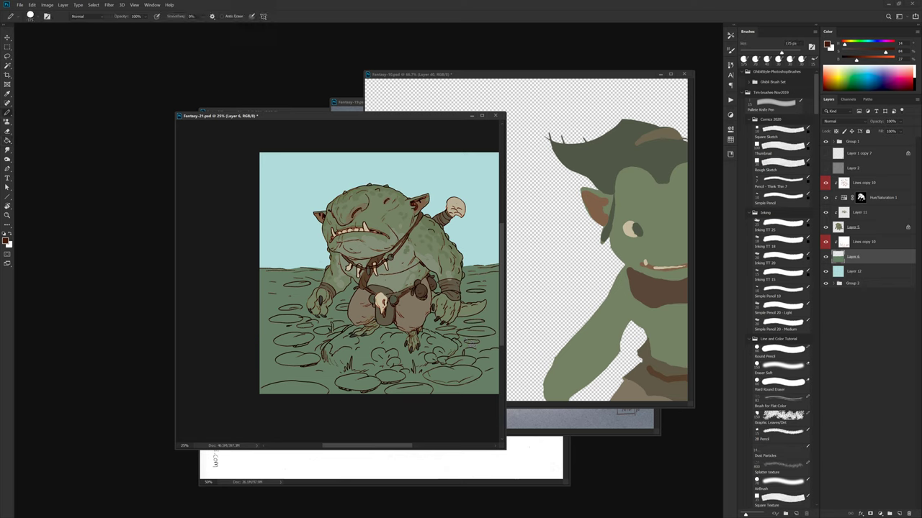
pyautogui.keyDown('alt'); pyautogui.click(486, 241); pyautogui.keyUp('alt')
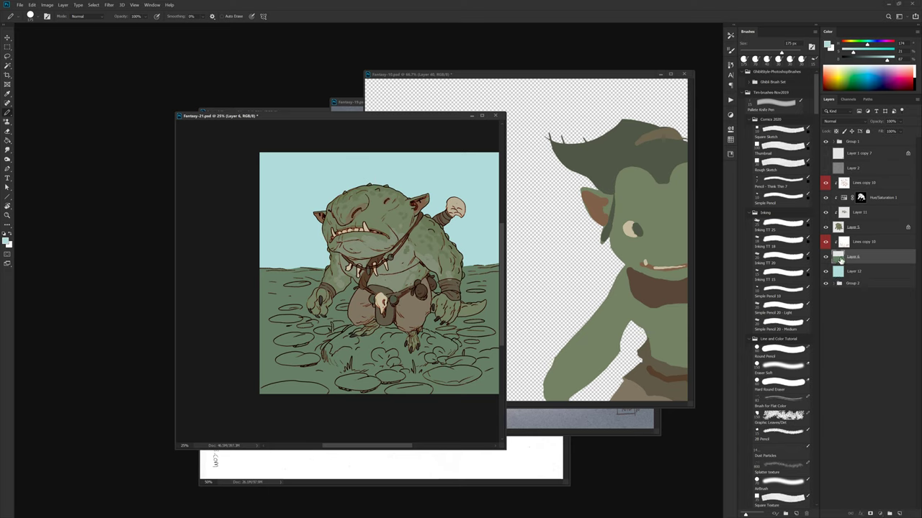
pyautogui.hotkey('ctrl', 'shift', 'alt', 'n')
# - Draw a vertical linear gradient of the sky blue on Layer 13, fading the ground from the horizon down to the canvas's lower edge
pyautogui.press('g')
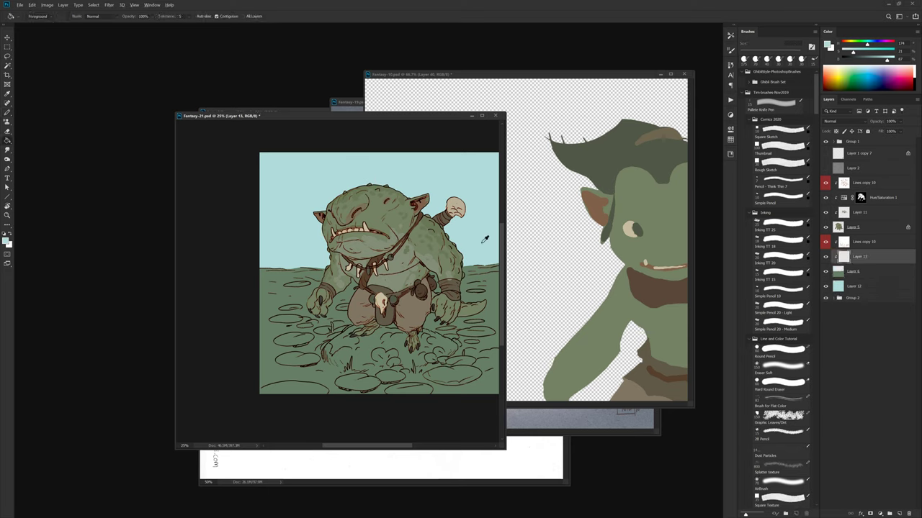
pyautogui.hotkey('shift', 'g')
pyautogui.hotkey('shift', 'g')
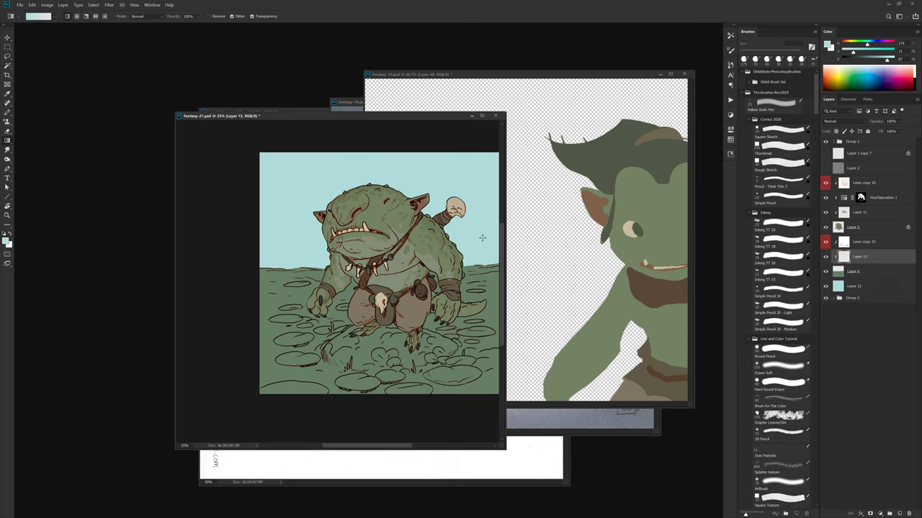
pyautogui.moveTo(481, 229); pyautogui.dragTo(480, 398)
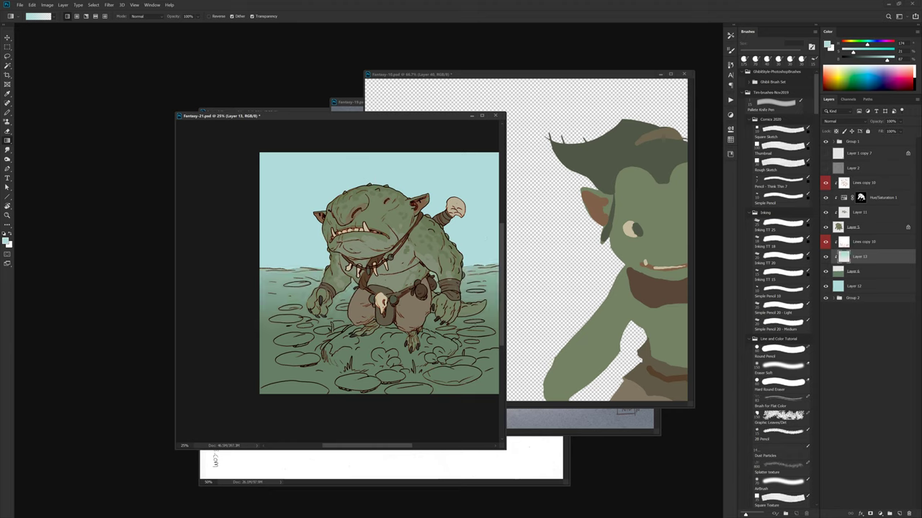
pyautogui.hotkey('ctrl', 'z')
pyautogui.moveTo(471, 188); pyautogui.dragTo(474, 407)
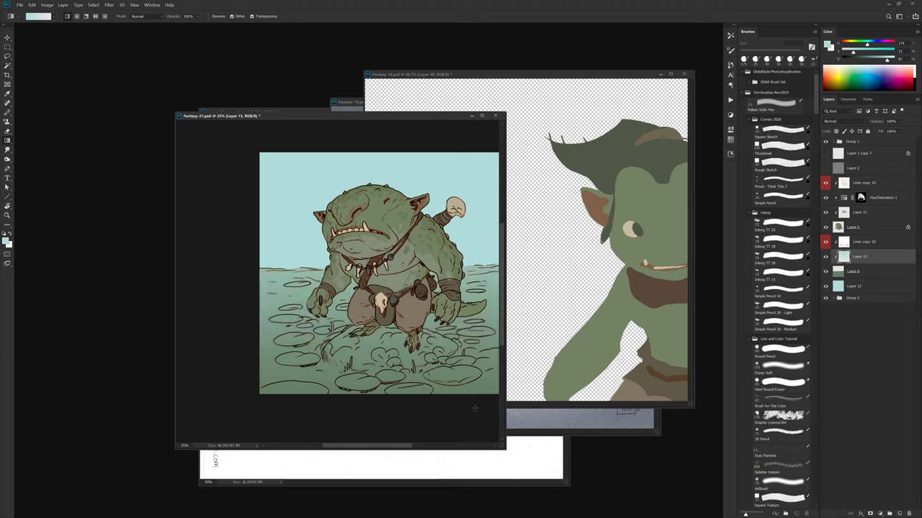
# - Add a new layer above Layer 13 and paint the lily pads beside the tail dark green (H 111, S 41, B 41) with a 70 px brush
pyautogui.keyDown('alt'); pyautogui.click(438, 312); pyautogui.keyUp('alt')
pyautogui.keyDown('alt'); pyautogui.click(438, 312); pyautogui.keyUp('alt')
pyautogui.moveTo(439, 329); pyautogui.dragTo(415, 339)
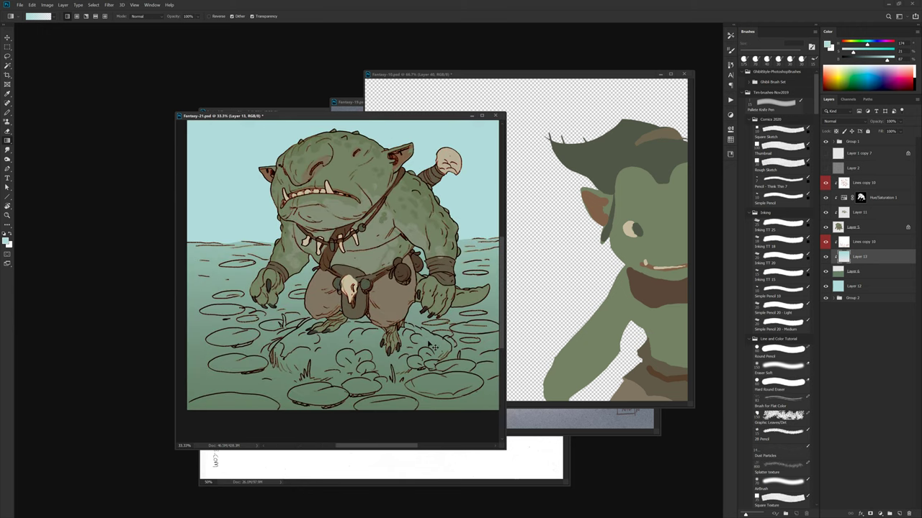
pyautogui.press('b')
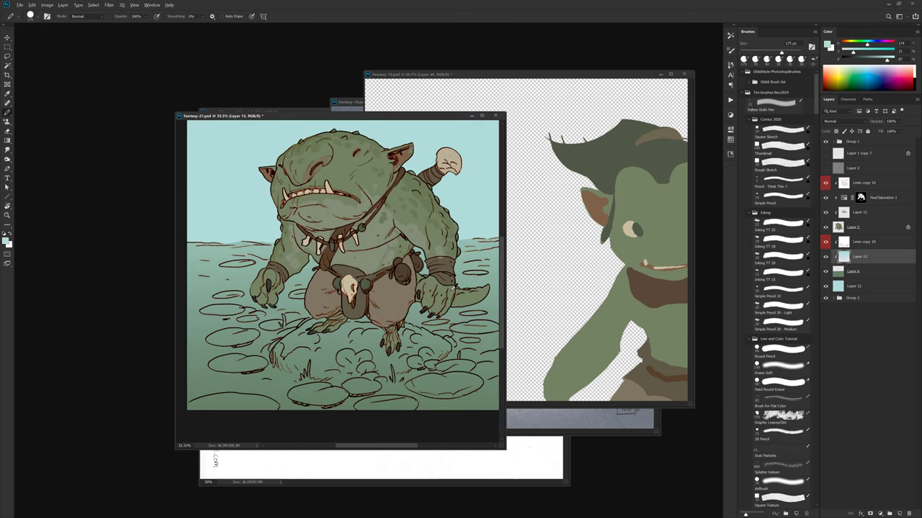
pyautogui.keyDown('alt'); pyautogui.click(453, 289); pyautogui.keyUp('alt')
pyautogui.moveTo(868, 60); pyautogui.dragTo(864, 60)
pyautogui.click(863, 52)
pyautogui.hotkey('ctrl', 'shift', 'alt', 'n')
pyautogui.moveTo(484, 325)
pyautogui.mouseDown()
pyautogui.moveTo(453, 330)
pyautogui.moveTo(481, 331)
pyautogui.mouseUp()
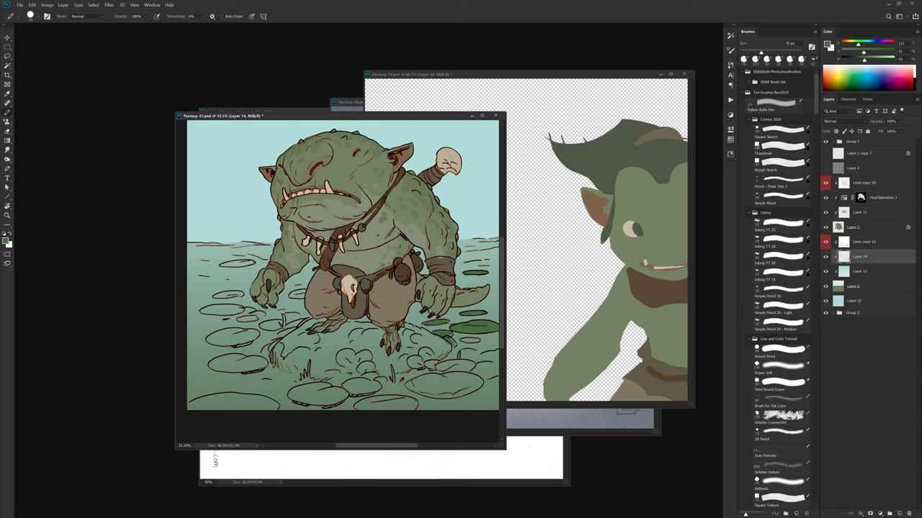
# - Enlarge the brush and paint the mound under the ogre's feet in a grey-beige tone
pyautogui.press('x')
pyautogui.press('x')
pyautogui.press(']')
pyautogui.press(']')
pyautogui.press(']')
pyautogui.press(']')
pyautogui.moveTo(300, 353)
pyautogui.mouseDown()
pyautogui.moveTo(296, 366)
pyautogui.moveTo(347, 358)
pyautogui.moveTo(393, 365)
pyautogui.moveTo(418, 337)
pyautogui.moveTo(403, 333)
pyautogui.moveTo(407, 325)
pyautogui.moveTo(424, 335)
pyautogui.moveTo(320, 325)
pyautogui.moveTo(298, 333)
pyautogui.moveTo(314, 350)
pyautogui.moveTo(284, 352)
pyautogui.moveTo(292, 340)
pyautogui.mouseUp()
# - Paint the foliage on the mound and the large lily pad in front of it dark green with a 200 px brush
pyautogui.press('[')
pyautogui.press('x')
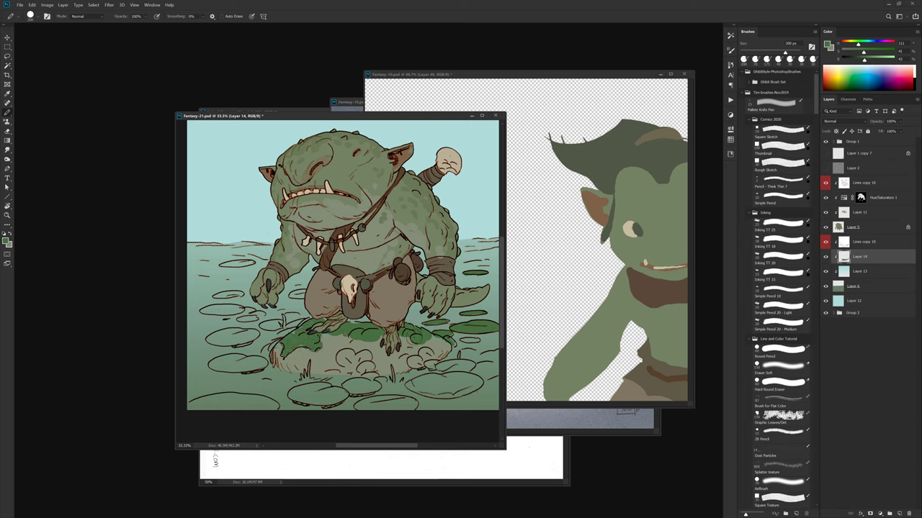
pyautogui.moveTo(357, 357)
pyautogui.mouseDown()
pyautogui.moveTo(425, 354)
pyautogui.moveTo(430, 365)
pyautogui.moveTo(465, 363)
pyautogui.moveTo(455, 378)
pyautogui.moveTo(425, 380)
pyautogui.moveTo(441, 391)
pyautogui.moveTo(469, 383)
pyautogui.moveTo(428, 387)
pyautogui.moveTo(469, 374)
pyautogui.mouseUp()
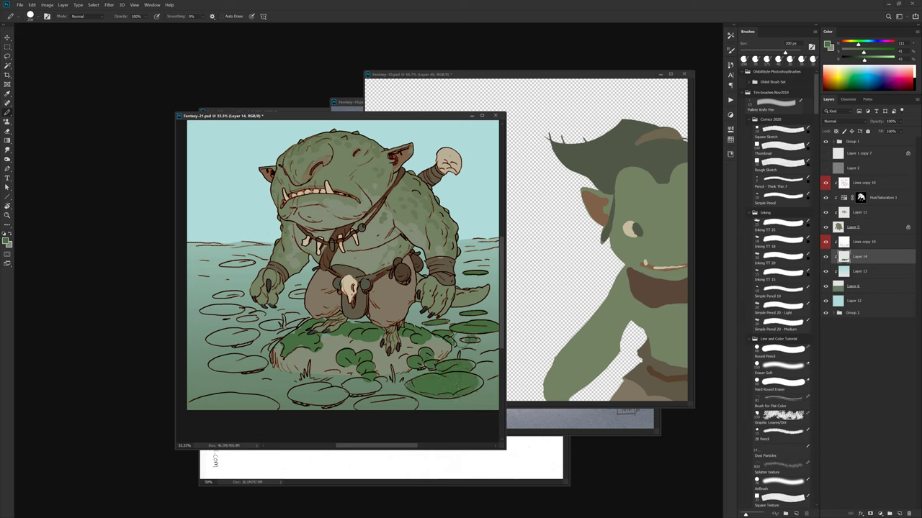
# - Fill the remaining lily pads in the foreground, across the water and along the horizon with the same dark green
pyautogui.moveTo(405, 404)
pyautogui.mouseDown()
pyautogui.moveTo(367, 409)
pyautogui.moveTo(410, 405)
pyautogui.mouseUp()
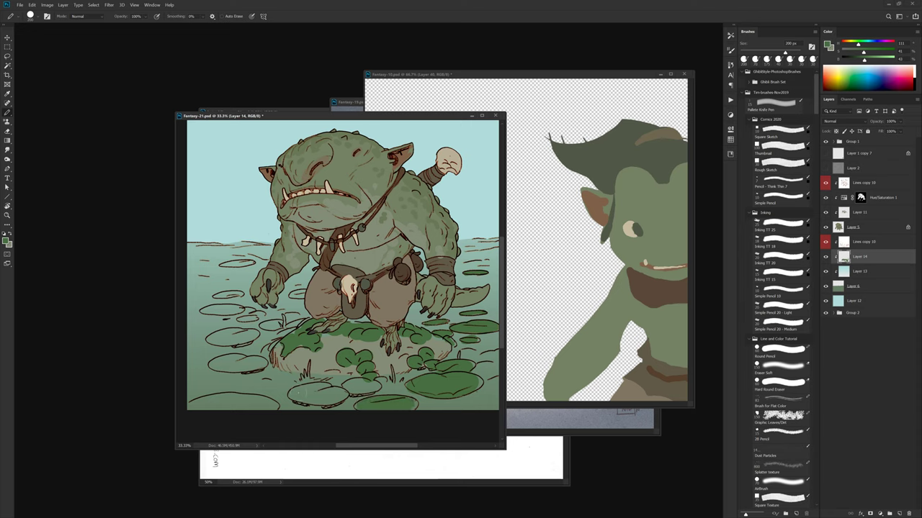
pyautogui.moveTo(301, 393)
pyautogui.mouseDown()
pyautogui.moveTo(331, 397)
pyautogui.moveTo(360, 387)
pyautogui.mouseUp()
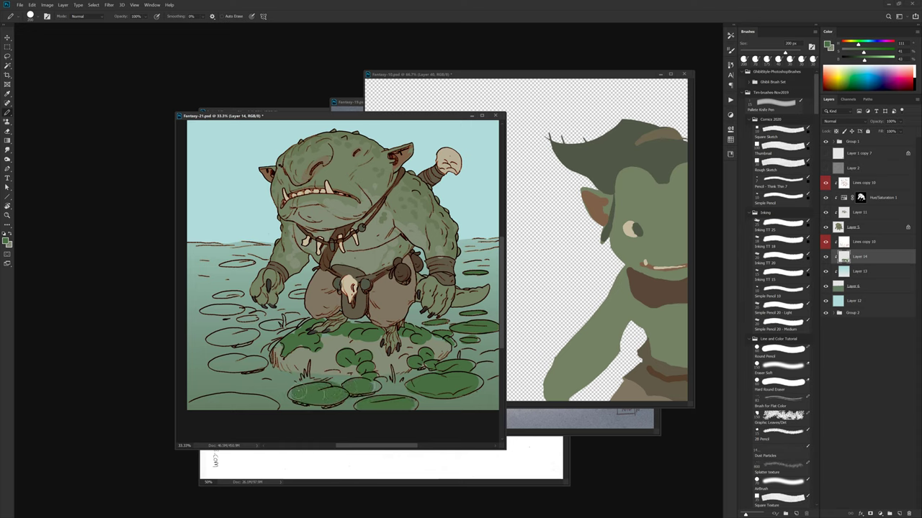
pyautogui.moveTo(257, 364)
pyautogui.mouseDown()
pyautogui.moveTo(223, 366)
pyautogui.moveTo(241, 365)
pyautogui.mouseUp()
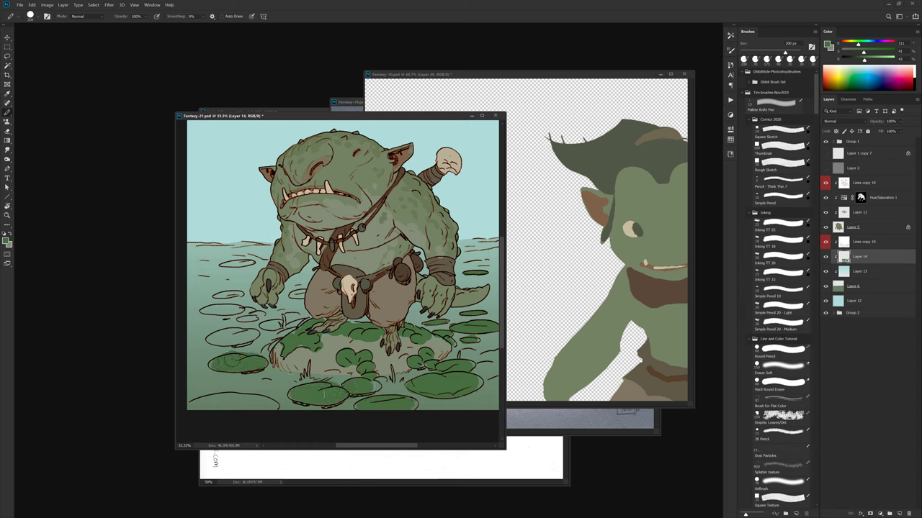
pyautogui.moveTo(252, 333)
pyautogui.mouseDown()
pyautogui.moveTo(218, 336)
pyautogui.moveTo(295, 324)
pyautogui.mouseUp()
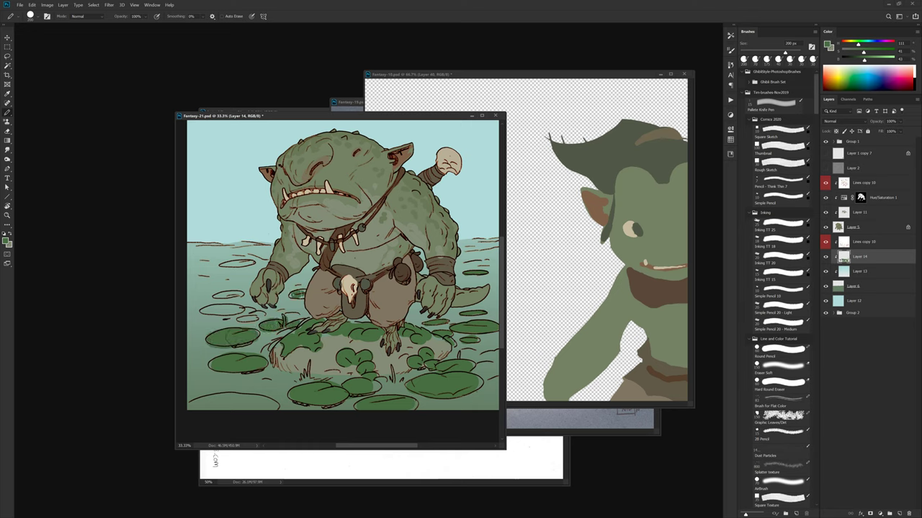
pyautogui.moveTo(229, 310)
pyautogui.mouseDown()
pyautogui.moveTo(254, 307)
pyautogui.moveTo(251, 318)
pyautogui.moveTo(236, 309)
pyautogui.moveTo(239, 299)
pyautogui.moveTo(212, 310)
pyautogui.moveTo(239, 293)
pyautogui.moveTo(212, 295)
pyautogui.moveTo(235, 294)
pyautogui.mouseUp()
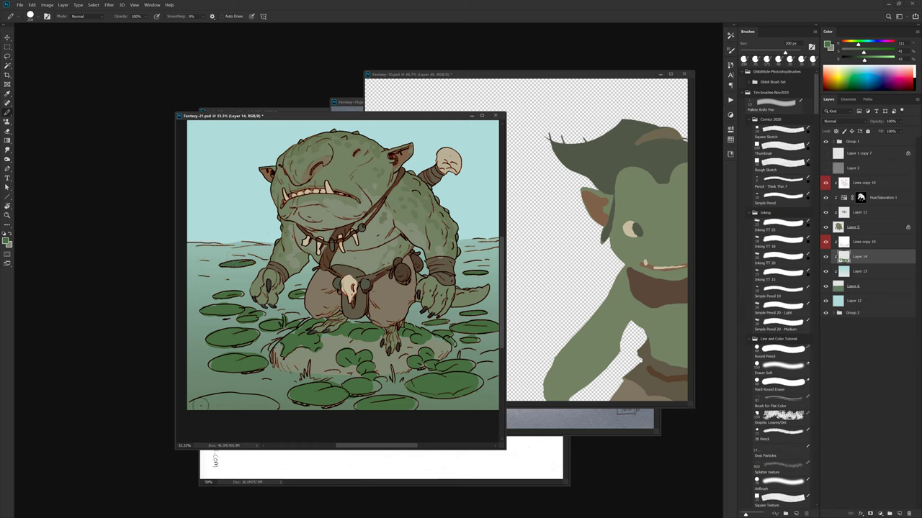
pyautogui.moveTo(189, 409)
pyautogui.mouseDown()
pyautogui.moveTo(267, 406)
pyautogui.moveTo(219, 413)
pyautogui.mouseUp()
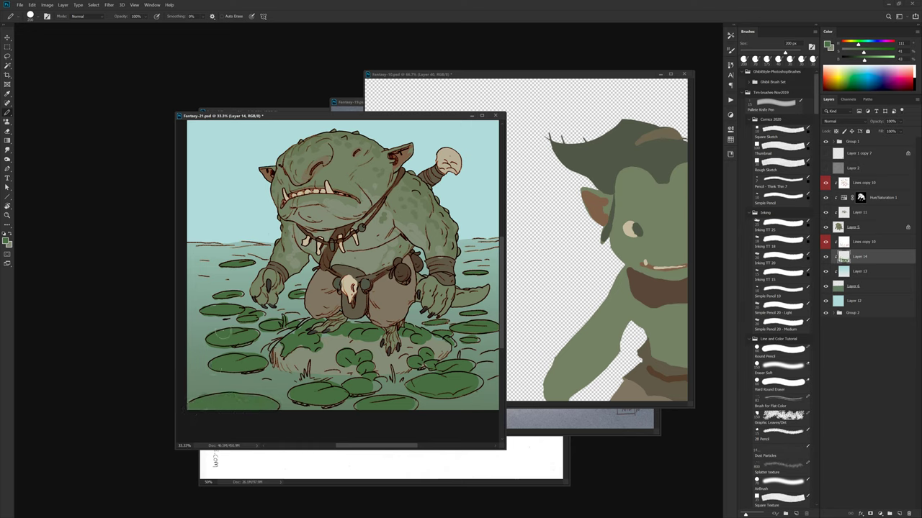
pyautogui.moveTo(493, 246); pyautogui.dragTo(461, 248)
pyautogui.moveTo(263, 254)
pyautogui.mouseDown()
pyautogui.moveTo(195, 253)
pyautogui.moveTo(266, 249)
pyautogui.moveTo(271, 260)
pyautogui.mouseUp()
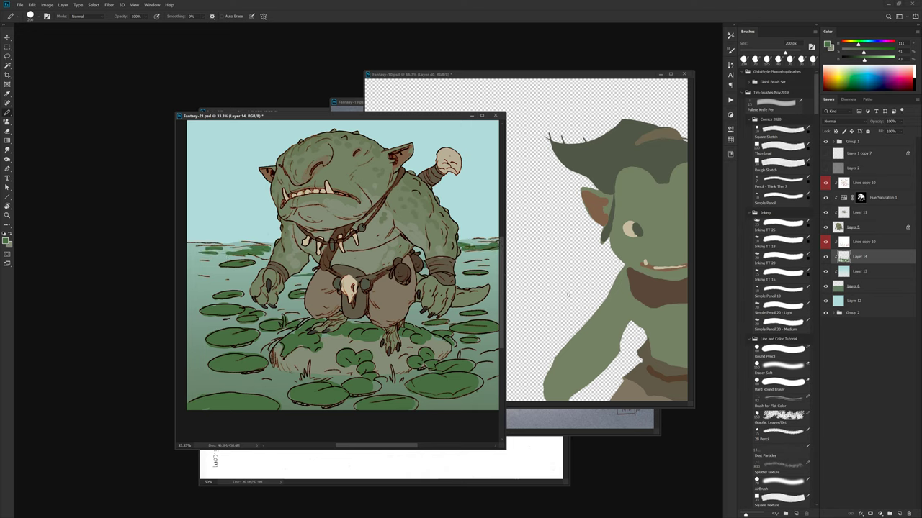
# - Add a new layer above the background's Lines copy 10 layer and check the drawing in a mirrored view
pyautogui.keyDown('ctrl'); pyautogui.keyDown('alt'); pyautogui.click(426, 320); pyautogui.keyUp('alt'); pyautogui.keyUp('ctrl')
pyautogui.moveTo(358, 308); pyautogui.dragTo(458, 343)
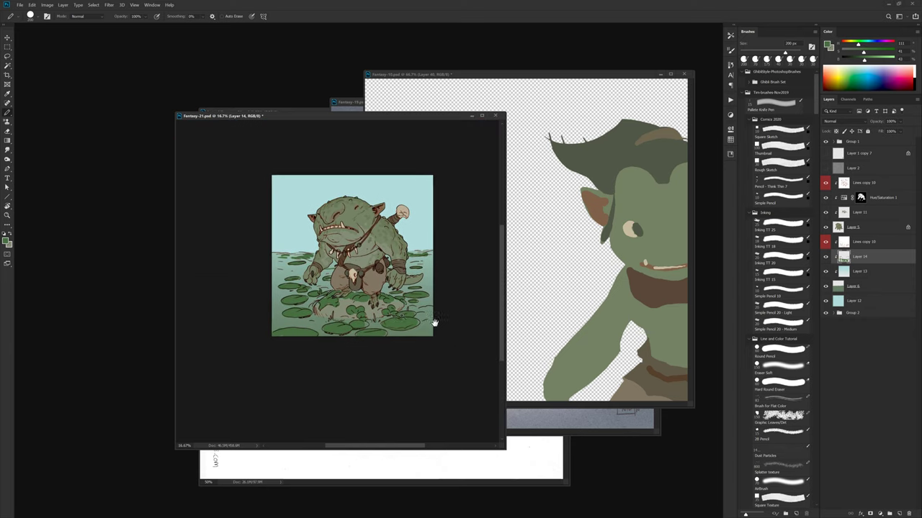
pyautogui.keyDown('ctrl'); pyautogui.click(408, 317); pyautogui.keyUp('ctrl')
pyautogui.hotkey('ctrl', '+')
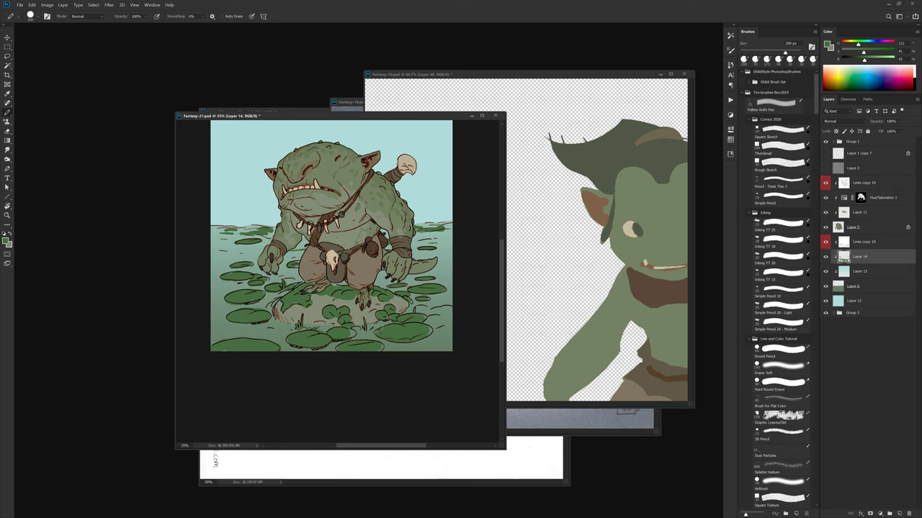
pyautogui.moveTo(399, 308); pyautogui.dragTo(404, 311)
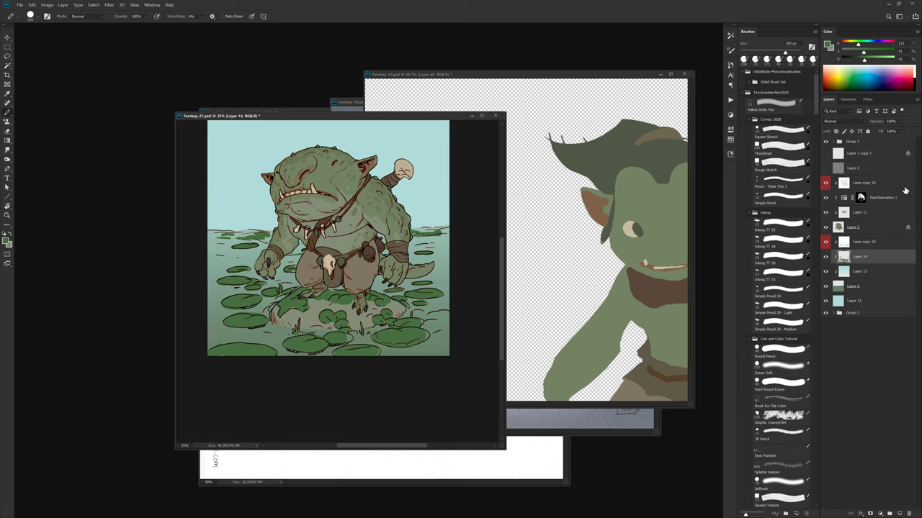
pyautogui.click(858, 247)
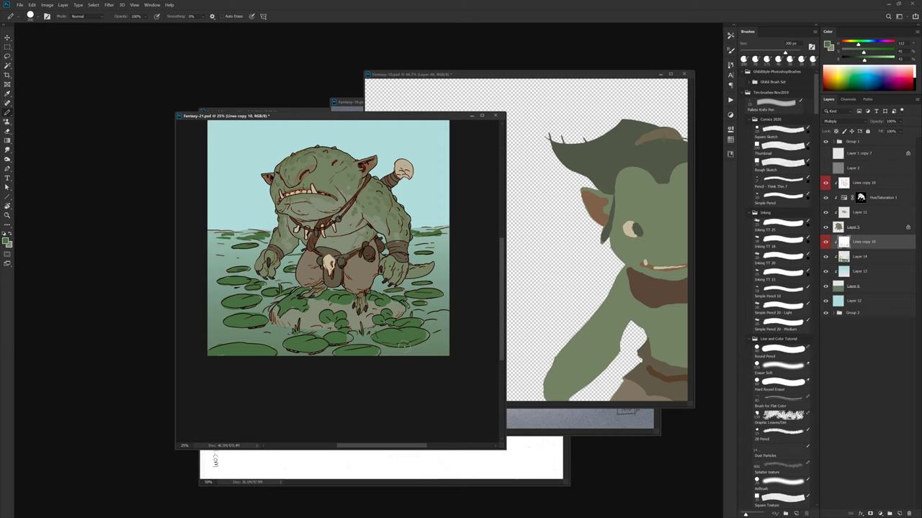
pyautogui.hotkey('ctrl', 'shift', 'alt', 'n')
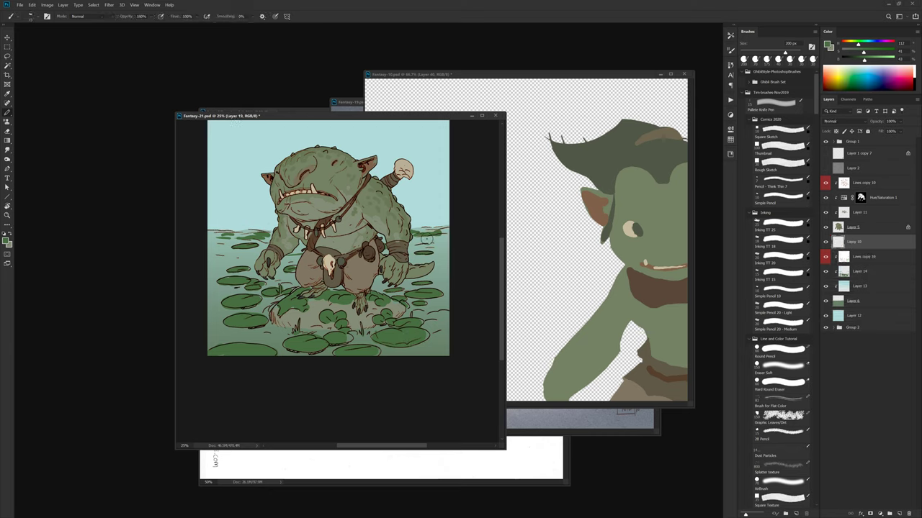
pyautogui.press('b')
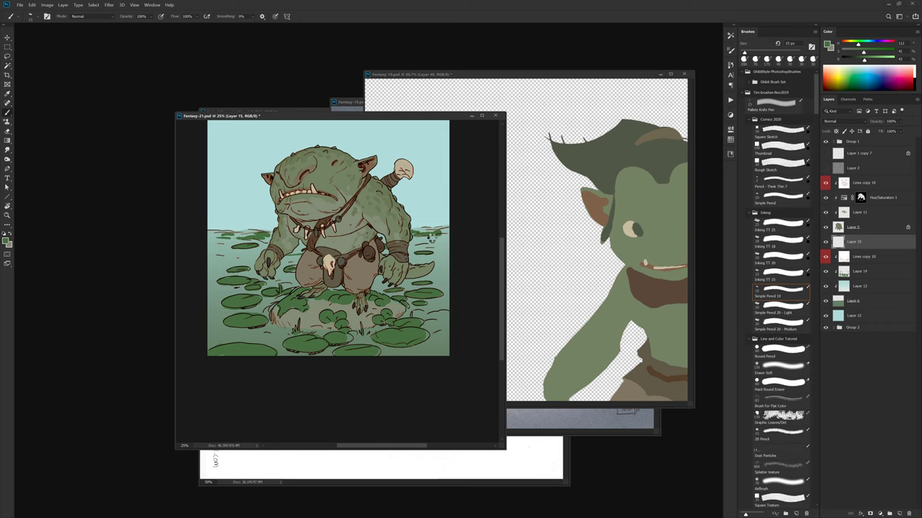
pyautogui.hotkey('ctrl', 'shift', 'h')
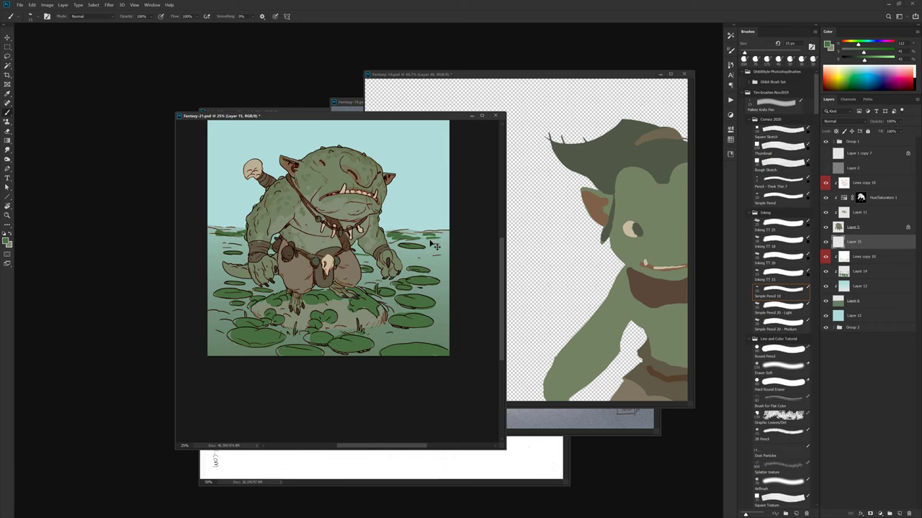
pyautogui.press('h')
# - Sample the sky's light blue and brush soft haze over the water and mound with a 2400 px airbrush
pyautogui.press('.')
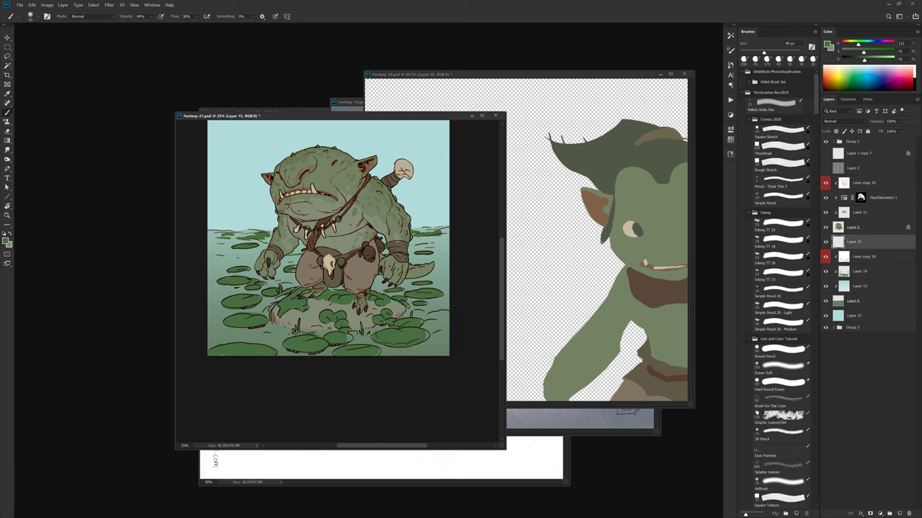
pyautogui.press(']')
pyautogui.press(']')
pyautogui.press(']')
pyautogui.press(']')
pyautogui.press(']')
pyautogui.press(']')
pyautogui.press(']')
pyautogui.press(']')
pyautogui.press(']')
pyautogui.press(']')
pyautogui.press(']')
pyautogui.press(']')
pyautogui.press(']')
pyautogui.press(']')
pyautogui.press(']')
pyautogui.press(']')
pyautogui.press(']')
pyautogui.press(']')
pyautogui.press(']')
pyautogui.press(']')
pyautogui.keyDown('alt'); pyautogui.click(431, 218); pyautogui.keyUp('alt')
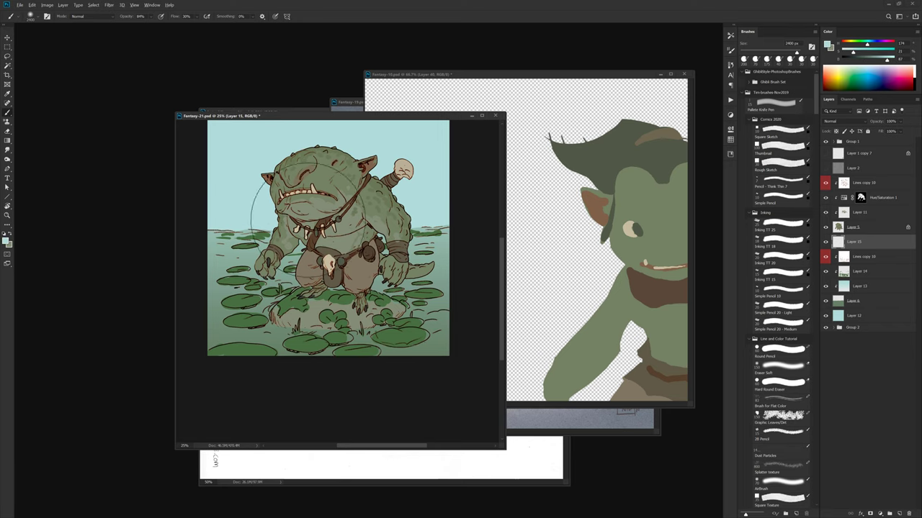
pyautogui.click(281, 281)
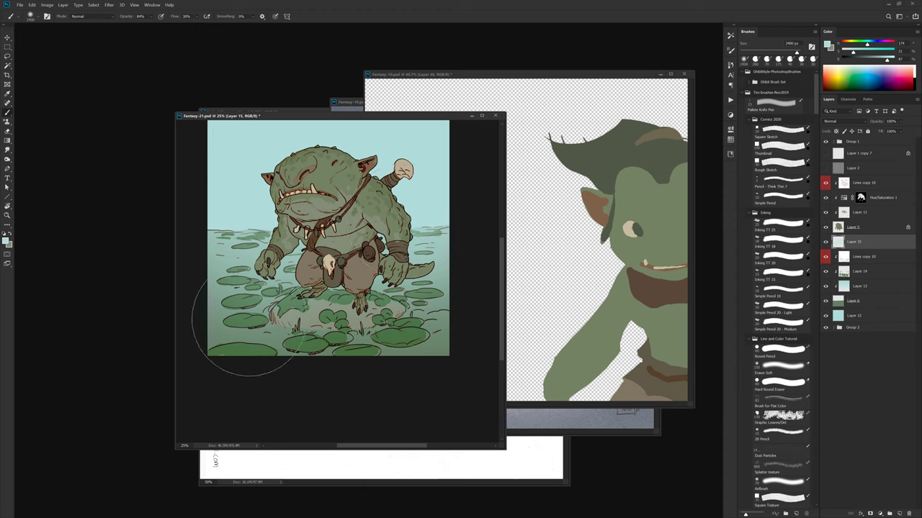
pyautogui.moveTo(249, 320); pyautogui.dragTo(344, 305)
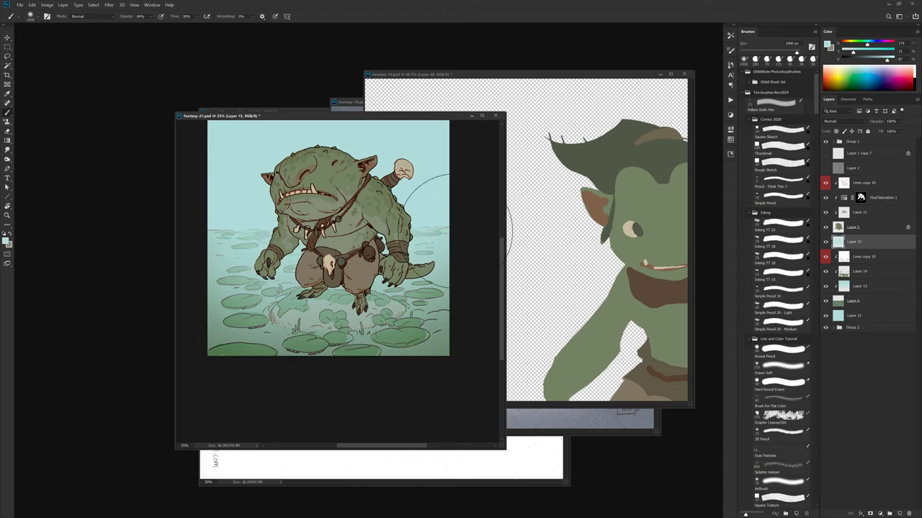
# - Erase part of the haze over the mound and the foreground lily pads with an enlarged soft eraser
pyautogui.press('e')
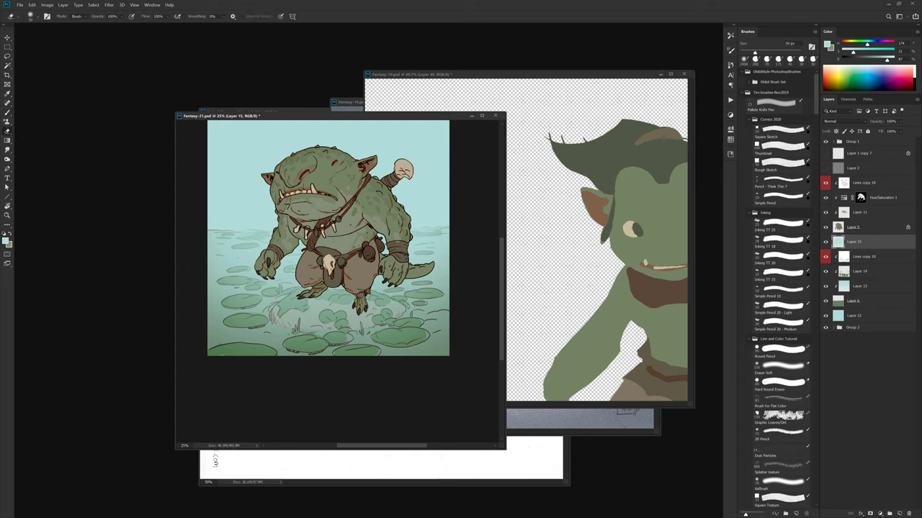
pyautogui.press(']')
pyautogui.press(']')
pyautogui.press(']')
pyautogui.press(']')
pyautogui.press(']')
pyautogui.press(']')
pyautogui.press(']')
pyautogui.press(']')
pyautogui.press(']')
pyautogui.moveTo(370, 308)
pyautogui.mouseDown()
pyautogui.moveTo(285, 313)
pyautogui.moveTo(356, 307)
pyautogui.moveTo(433, 331)
pyautogui.moveTo(230, 344)
pyautogui.moveTo(261, 340)
pyautogui.mouseUp()
# - Pick the speckled texture brush for the pencil, sample the sky's light blue and undo the trial stroke beside the tail
pyautogui.press('b')
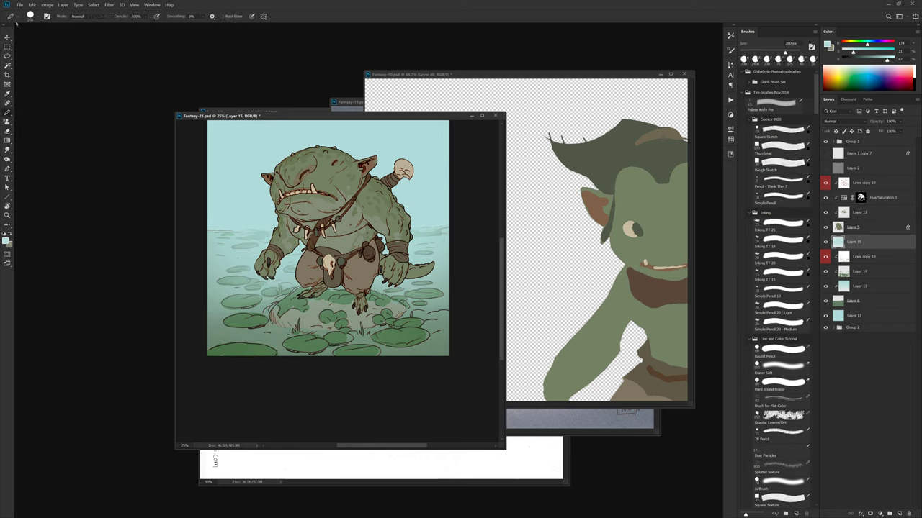
pyautogui.press('b')
pyautogui.click(10, 16)
pyautogui.click(32, 56)
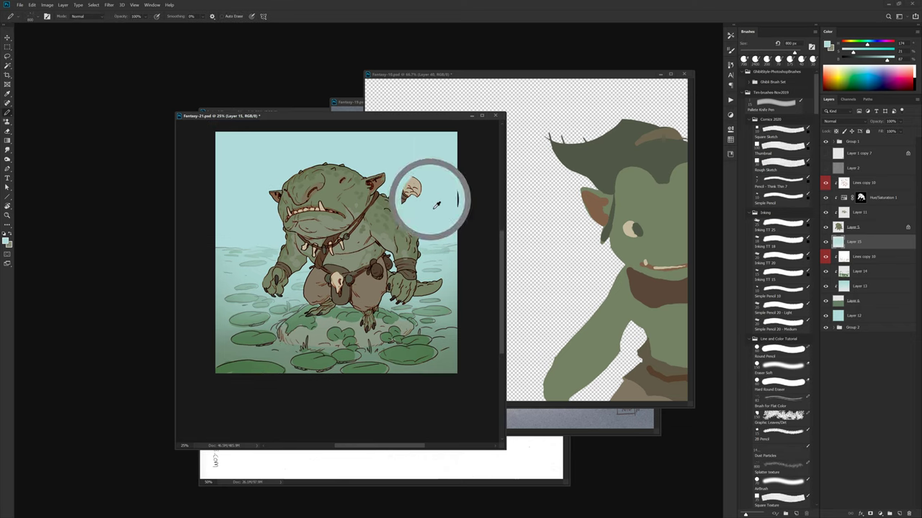
pyautogui.moveTo(414, 210); pyautogui.dragTo(454, 207)
pyautogui.press(']')
pyautogui.moveTo(432, 287)
pyautogui.mouseDown()
pyautogui.moveTo(464, 267)
pyautogui.moveTo(459, 310)
pyautogui.moveTo(463, 277)
pyautogui.mouseUp()
pyautogui.hotkey('ctrl', 'z')
# - Speckle the background with the sky blue and a sampled ogre grey-green, using a 1500 px brush at 20% opacity
pyautogui.press('2')
pyautogui.press(']')
pyautogui.press(']')
pyautogui.press(']')
pyautogui.press(']')
pyautogui.press(']')
pyautogui.press(']')
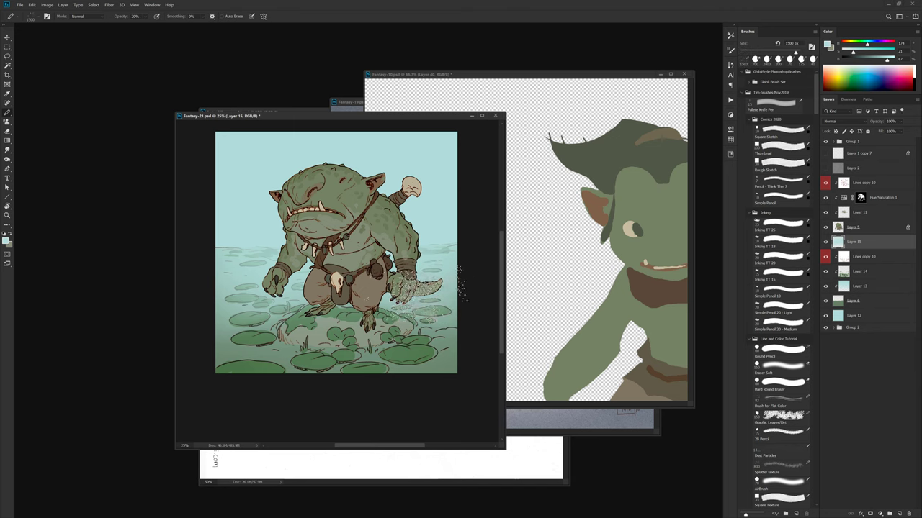
pyautogui.moveTo(288, 341)
pyautogui.mouseDown()
pyautogui.moveTo(233, 357)
pyautogui.moveTo(437, 240)
pyautogui.moveTo(338, 142)
pyautogui.mouseUp()
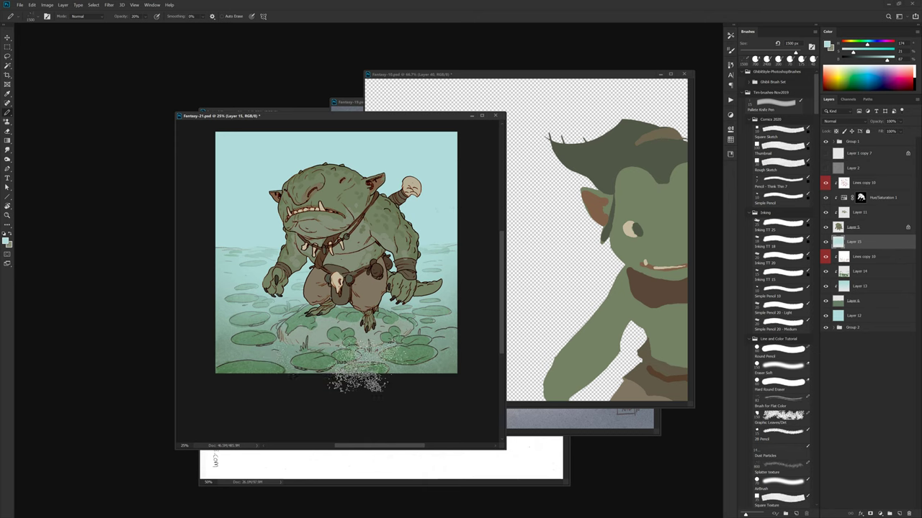
pyautogui.keyDown('alt'); pyautogui.click(389, 232); pyautogui.keyUp('alt')
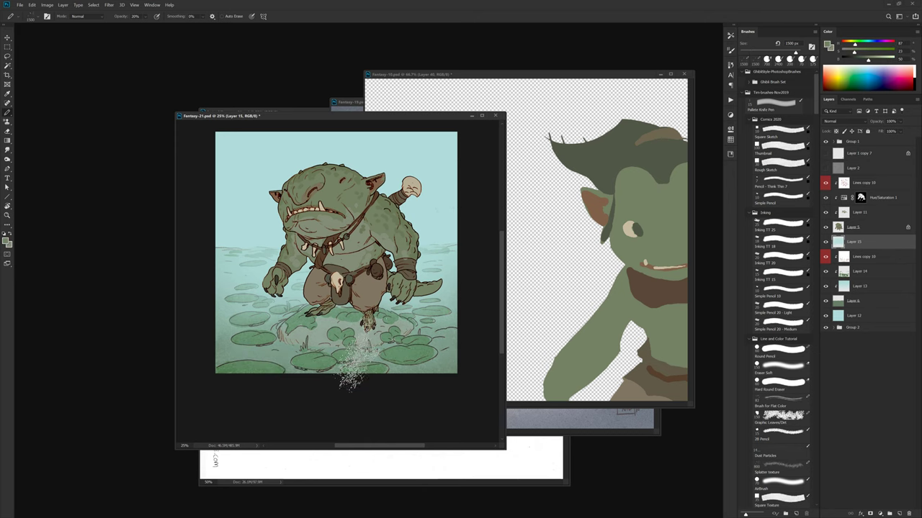
pyautogui.moveTo(463, 316)
pyautogui.mouseDown()
pyautogui.moveTo(356, 278)
pyautogui.moveTo(208, 293)
pyautogui.moveTo(368, 227)
pyautogui.moveTo(430, 127)
pyautogui.mouseUp()
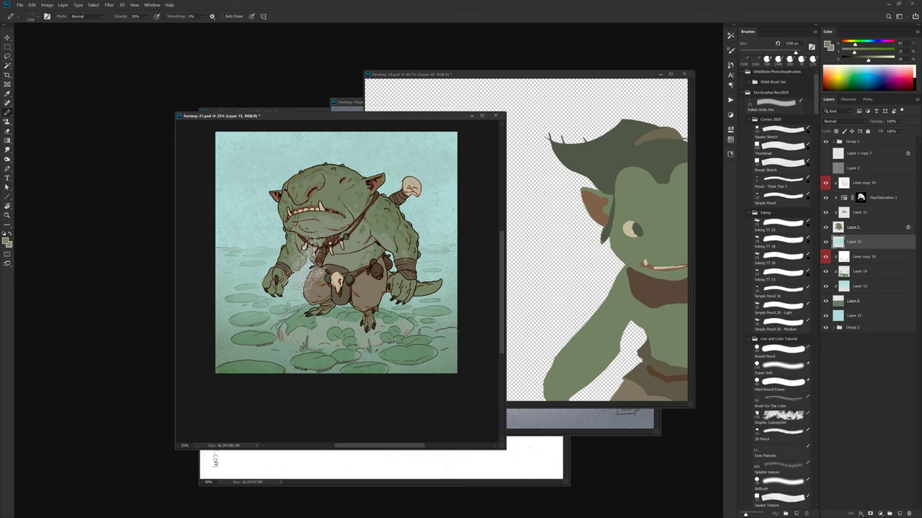
# - Enlarge the eraser to 1400 px
pyautogui.press('e')
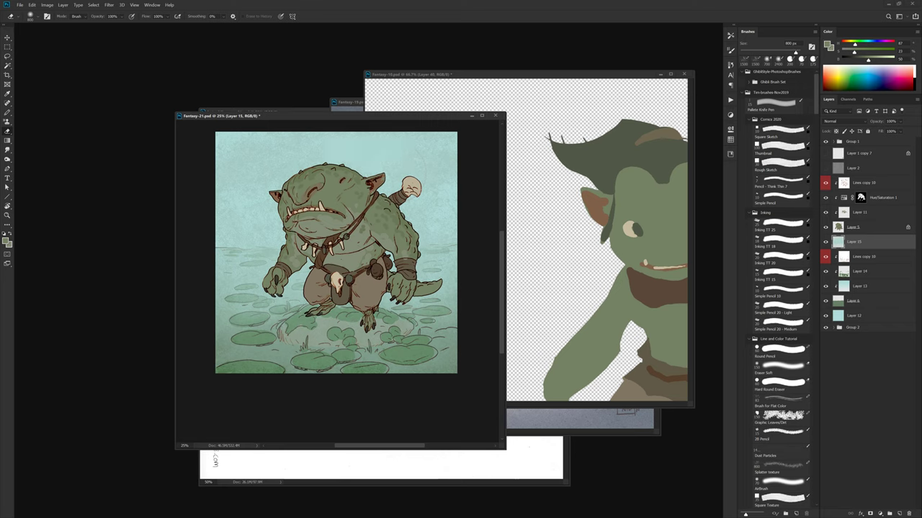
pyautogui.press(']')
pyautogui.press(']')
pyautogui.press(']')
pyautogui.press(']')
pyautogui.press(']')
pyautogui.press(']')
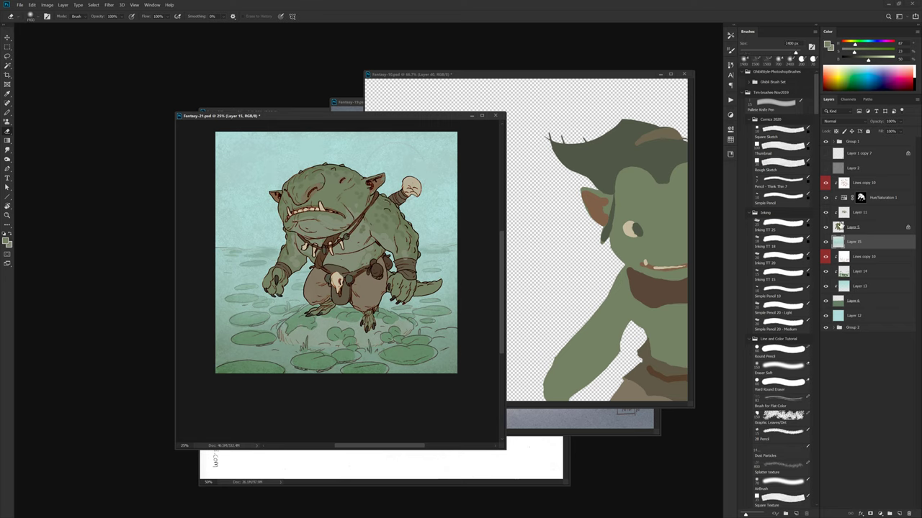
# - Add a new layer above the ogre's Lines copy 10 layer and return to the pencil
pyautogui.click(859, 186)
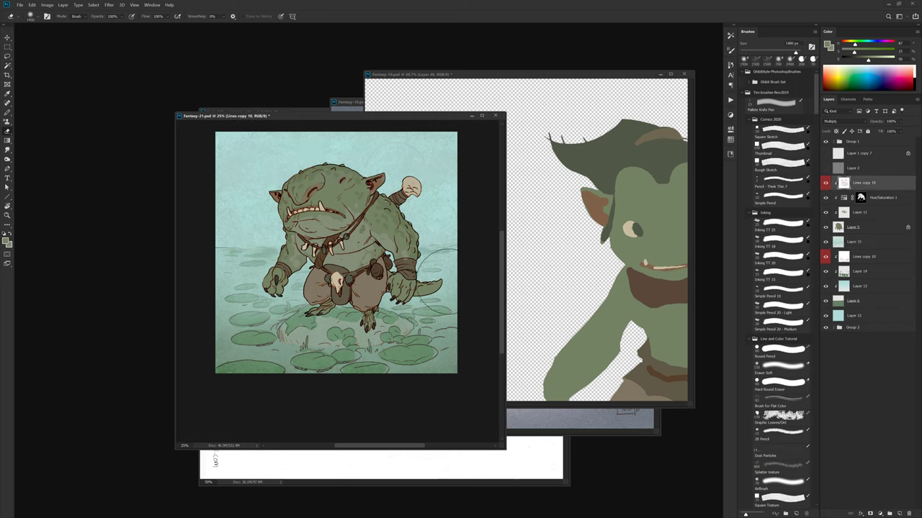
pyautogui.hotkey('ctrl', 'shift', 'alt', 'n')
pyautogui.press('b')
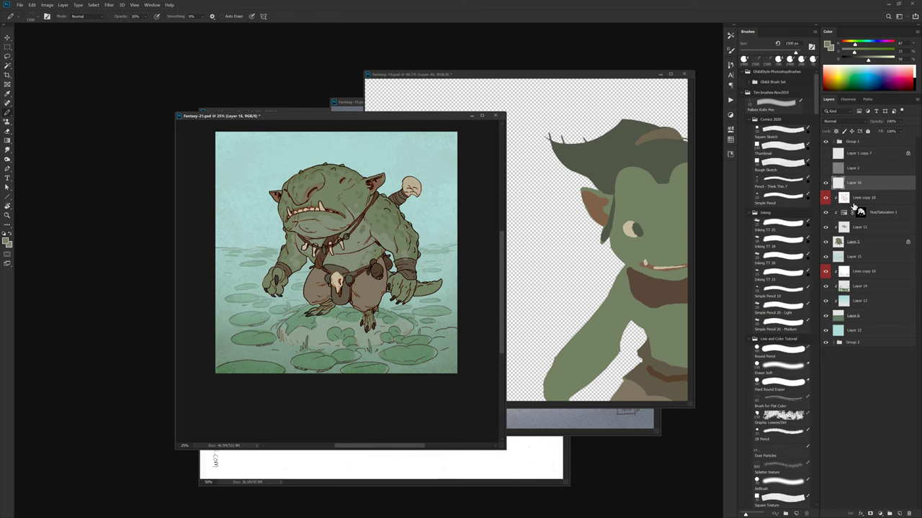
# - Add another layer clipped to the ogre's base and place it between Lines copy 10 and Hue/Saturation 1
pyautogui.click(857, 202)
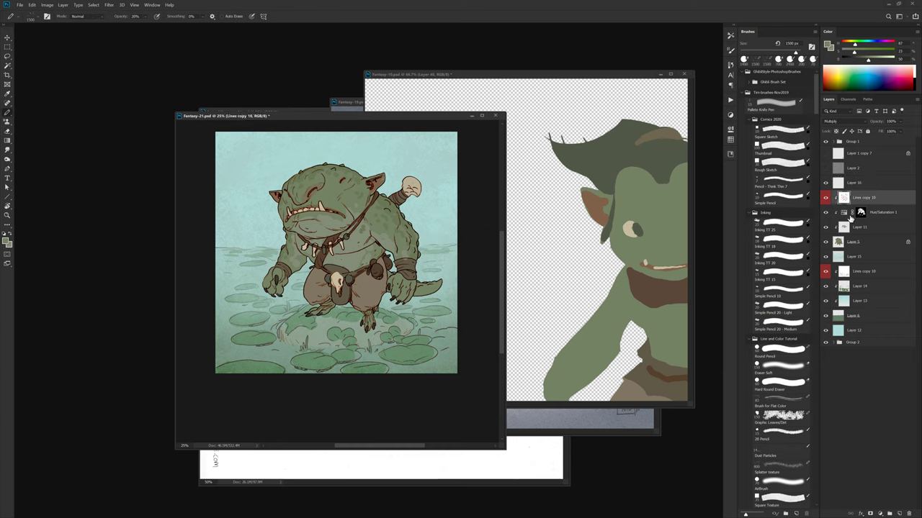
pyautogui.hotkey('ctrl', 'shift', 'alt', 'n')
pyautogui.keyDown('alt'); pyautogui.click(851, 204); pyautogui.keyUp('alt')
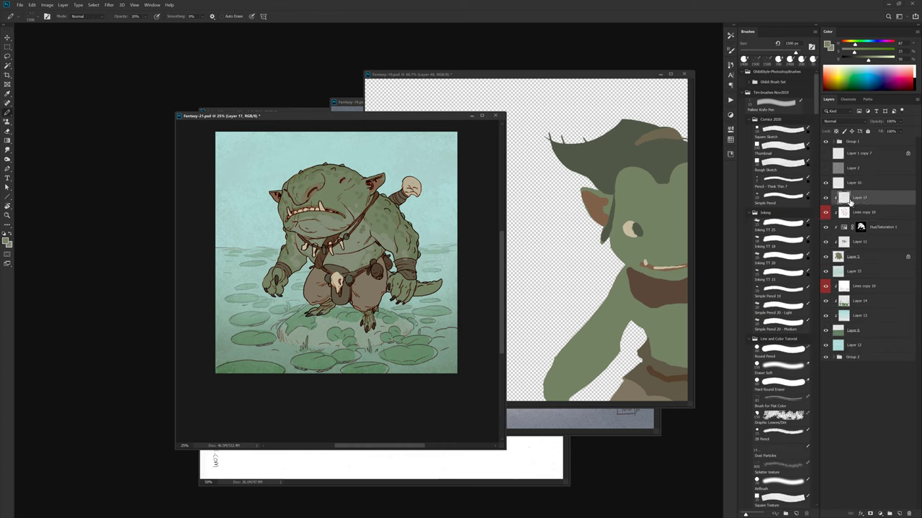
pyautogui.moveTo(849, 201)
pyautogui.mouseDown()
pyautogui.moveTo(852, 216)
pyautogui.moveTo(853, 192)
pyautogui.mouseUp()
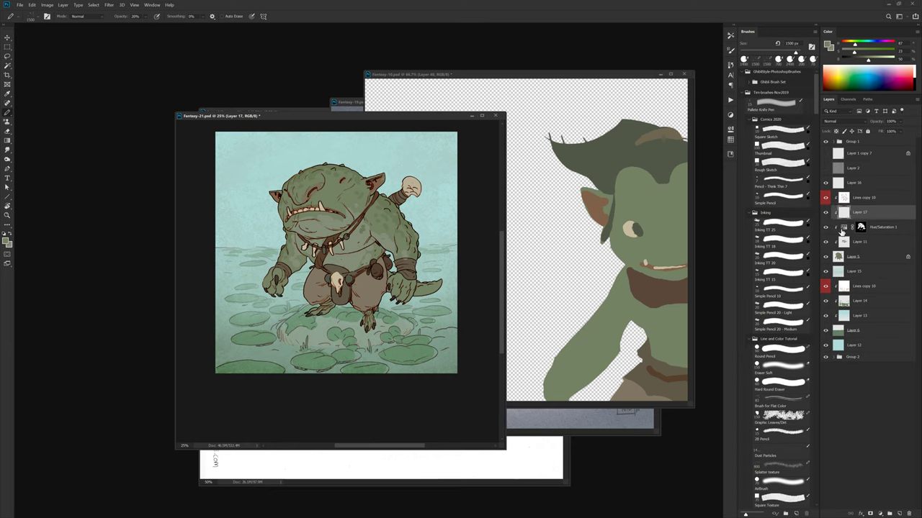
pyautogui.doubleClick(844, 228)
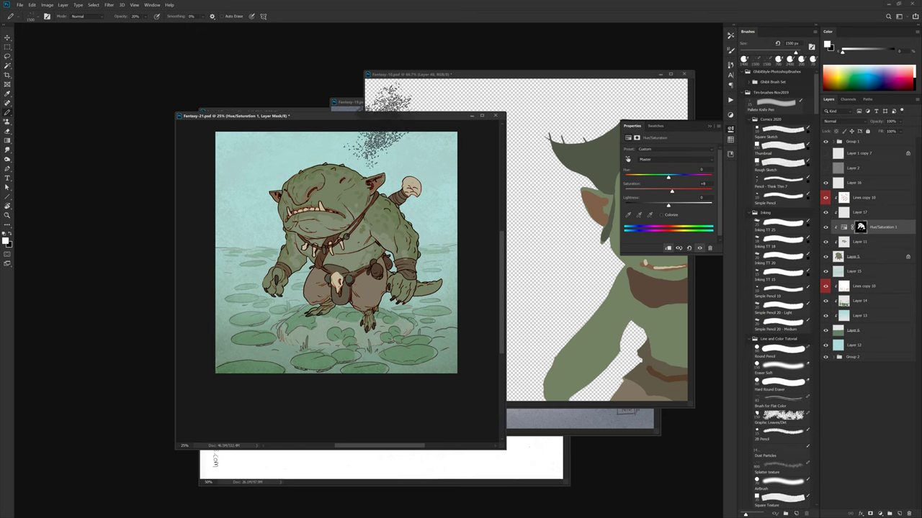
pyautogui.click(385, 118)
pyautogui.moveTo(410, 321); pyautogui.dragTo(422, 323)
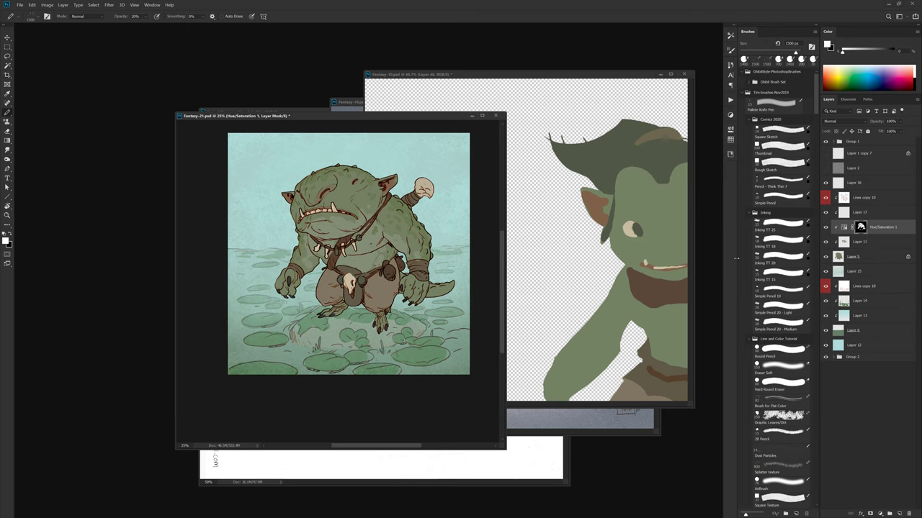
# - Shade the ogre on Layer 17 with black-to-transparent gradients at 10% opacity
pyautogui.click(859, 211)
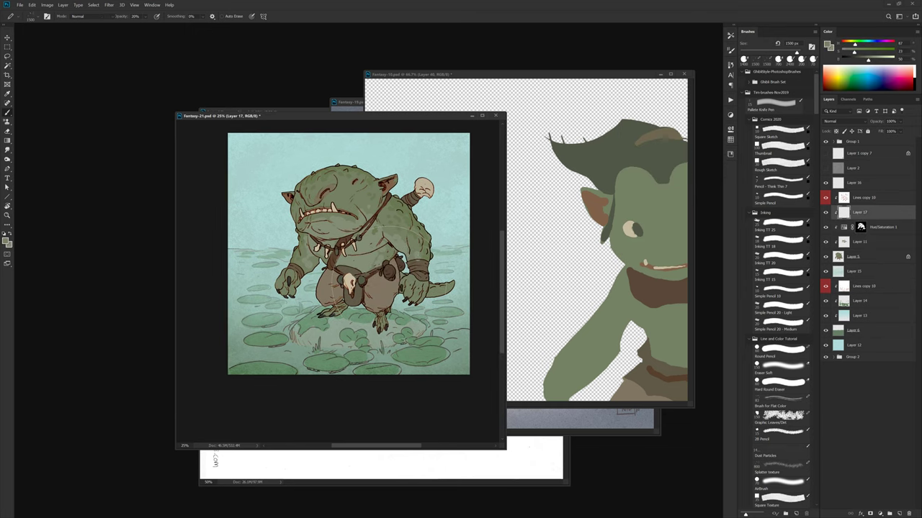
pyautogui.press('b')
pyautogui.press('g')
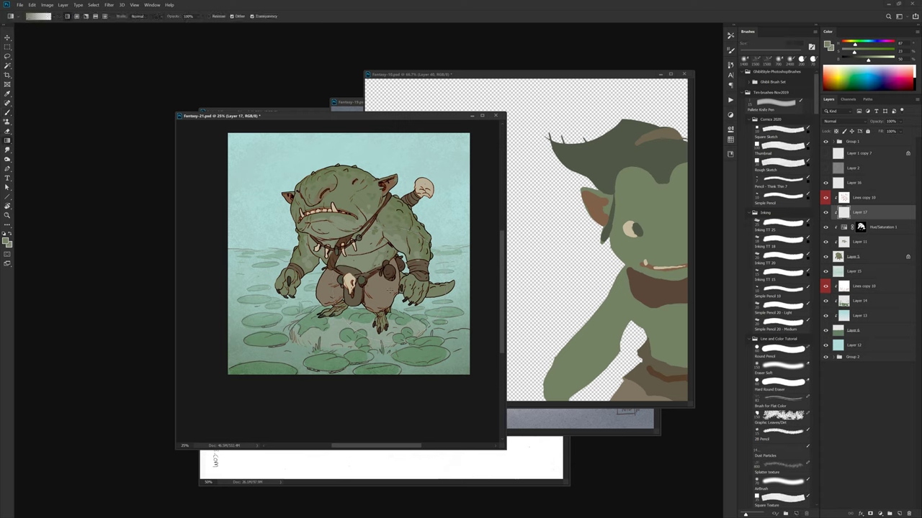
pyautogui.press('d')
pyautogui.moveTo(373, 164); pyautogui.dragTo(414, 171)
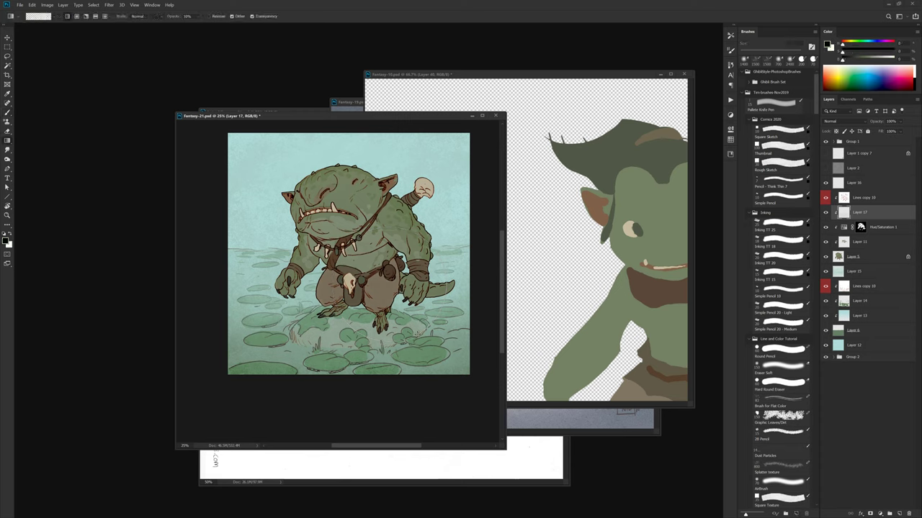
pyautogui.moveTo(394, 234); pyautogui.dragTo(375, 373)
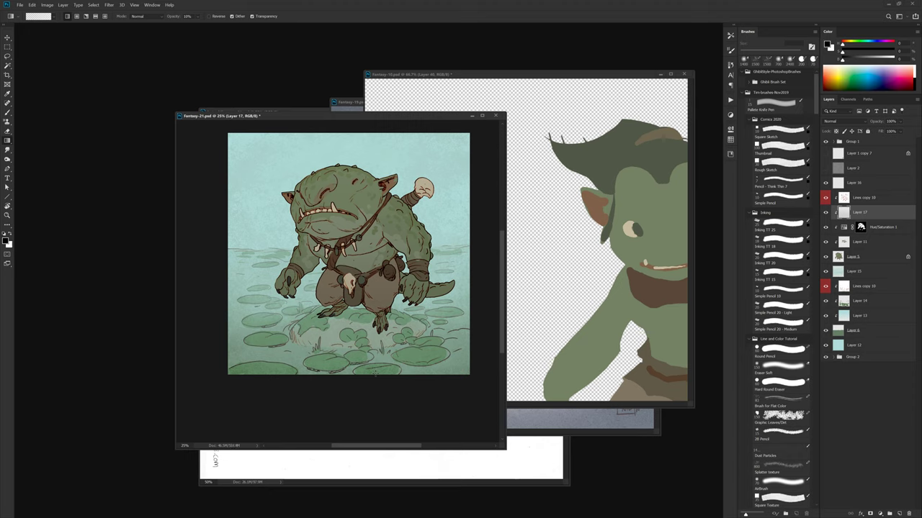
pyautogui.moveTo(368, 340); pyautogui.dragTo(371, 157)
# - Add a new layer above the ogre's Lines copy 10 and clip it to the ogre's base
pyautogui.click(859, 198)
pyautogui.click(845, 185)
pyautogui.press('b')
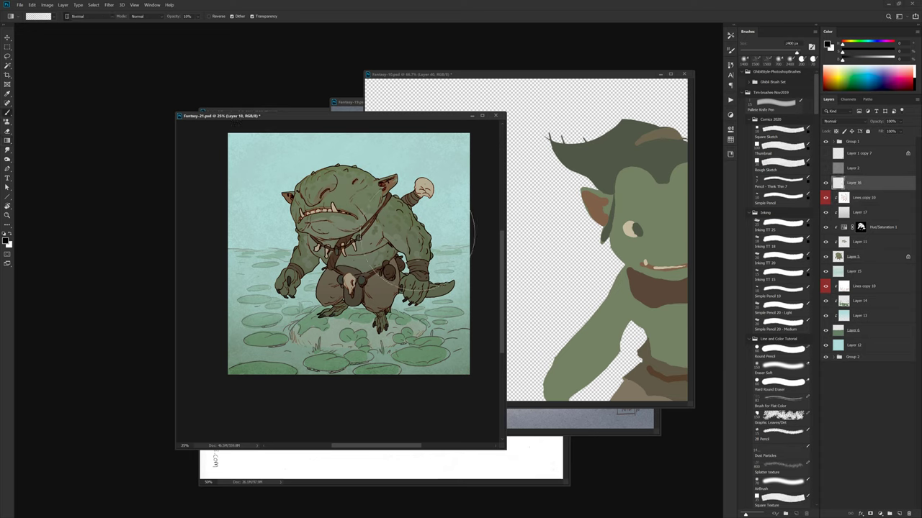
pyautogui.click(856, 200)
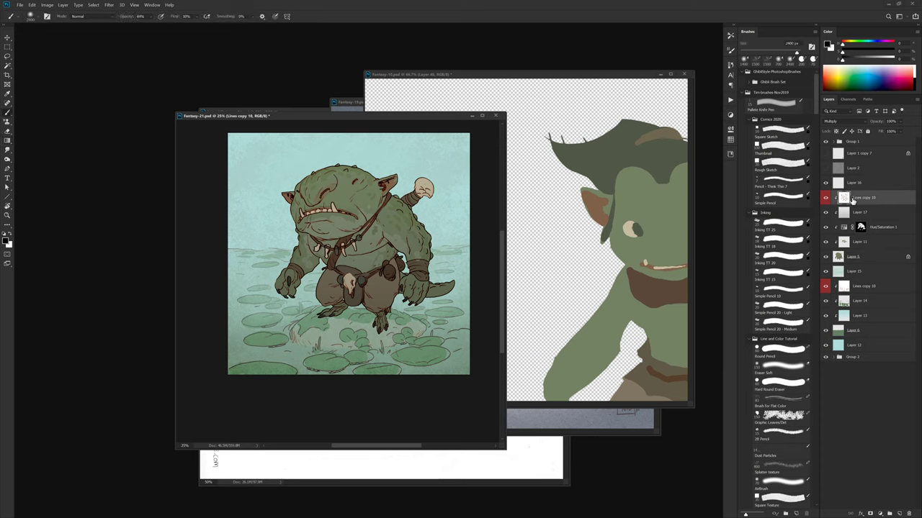
pyautogui.hotkey('ctrl', 'shift', 'alt', 'n')
pyautogui.keyDown('alt'); pyautogui.click(854, 203); pyautogui.keyUp('alt')
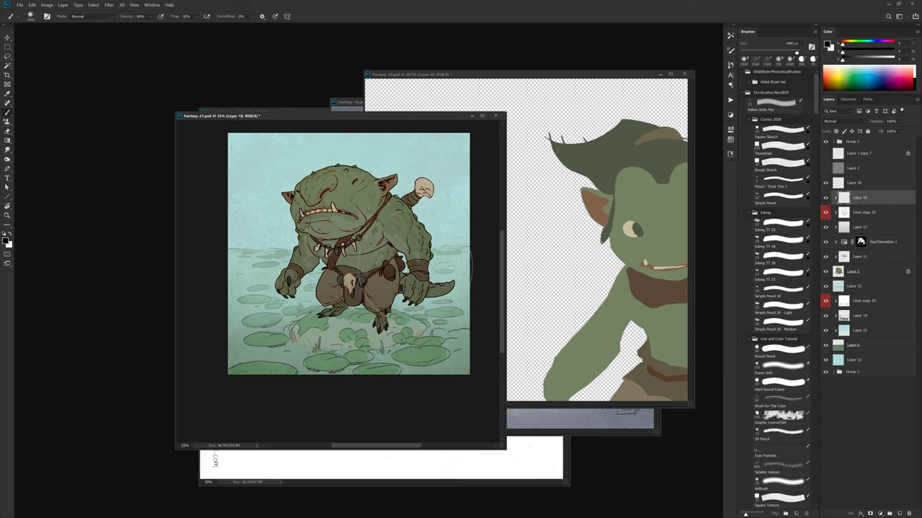
# - Haze the ogre's legs and lower body with a grey-green sampled from the lily pads, softening the result with the eraser
pyautogui.keyDown('alt'); pyautogui.click(402, 314); pyautogui.keyUp('alt')
pyautogui.moveTo(329, 319)
pyautogui.mouseDown()
pyautogui.moveTo(416, 283)
pyautogui.moveTo(347, 291)
pyautogui.moveTo(311, 254)
pyautogui.moveTo(444, 283)
pyautogui.moveTo(452, 229)
pyautogui.moveTo(332, 290)
pyautogui.moveTo(282, 240)
pyautogui.moveTo(451, 243)
pyautogui.moveTo(351, 251)
pyautogui.moveTo(387, 326)
pyautogui.moveTo(327, 324)
pyautogui.mouseUp()
pyautogui.press('e')
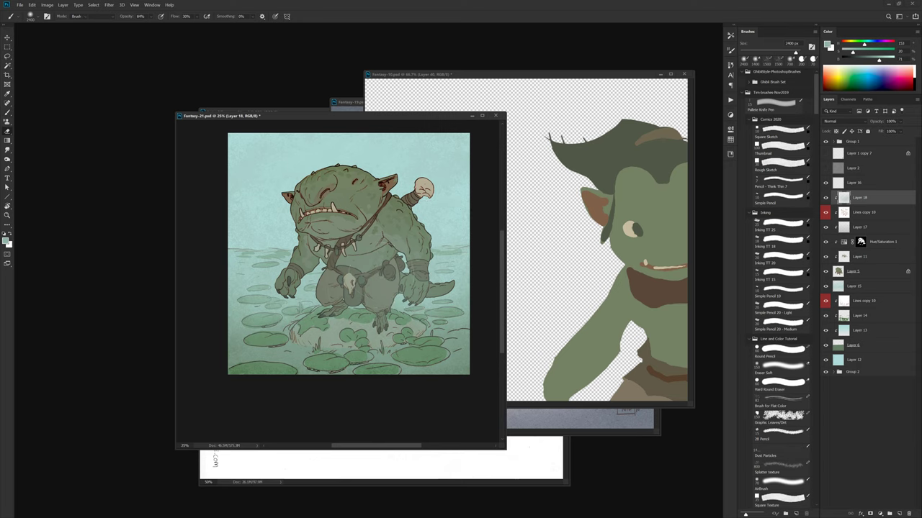
pyautogui.moveTo(367, 268)
pyautogui.mouseDown()
pyautogui.moveTo(337, 269)
pyautogui.moveTo(379, 264)
pyautogui.moveTo(353, 276)
pyautogui.mouseUp()
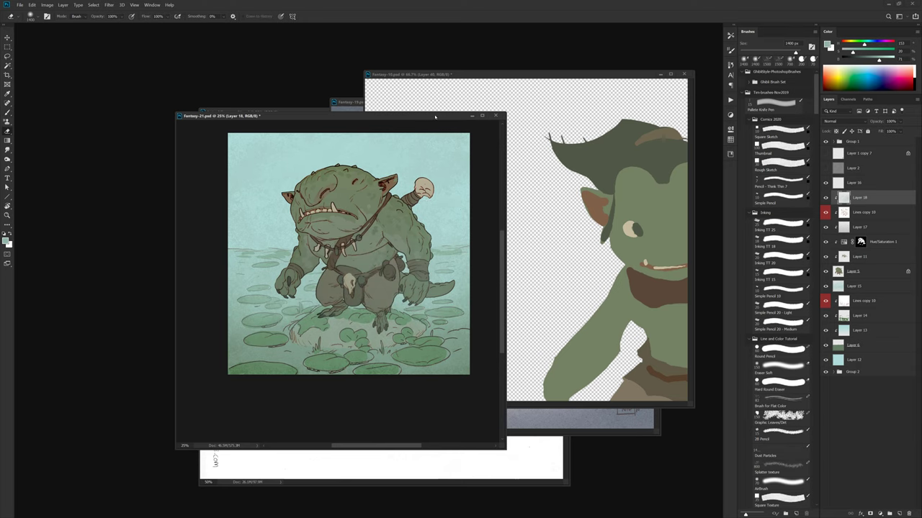
# - Restore the goblin painting to its opening history state and view it at 25% beside the ogre for comparison
pyautogui.moveTo(436, 116); pyautogui.dragTo(334, 72)
pyautogui.click(518, 72)
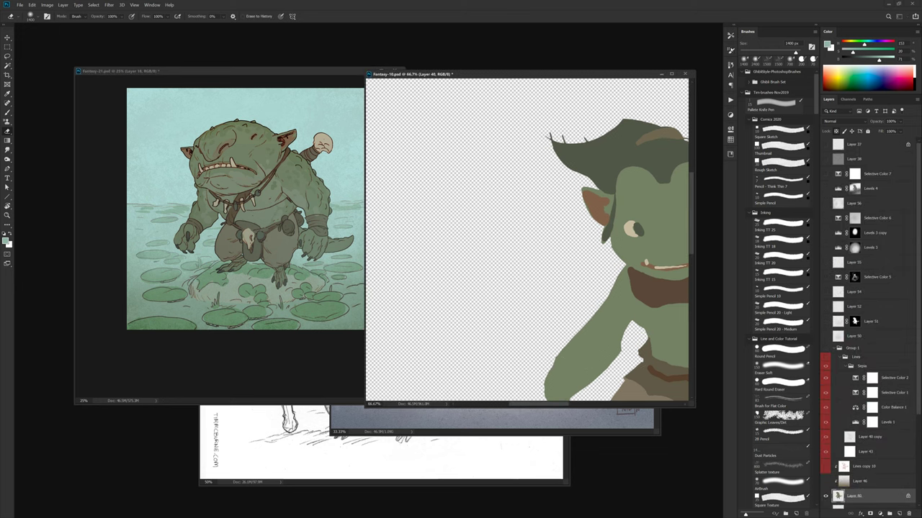
pyautogui.click(730, 64)
pyautogui.click(692, 77)
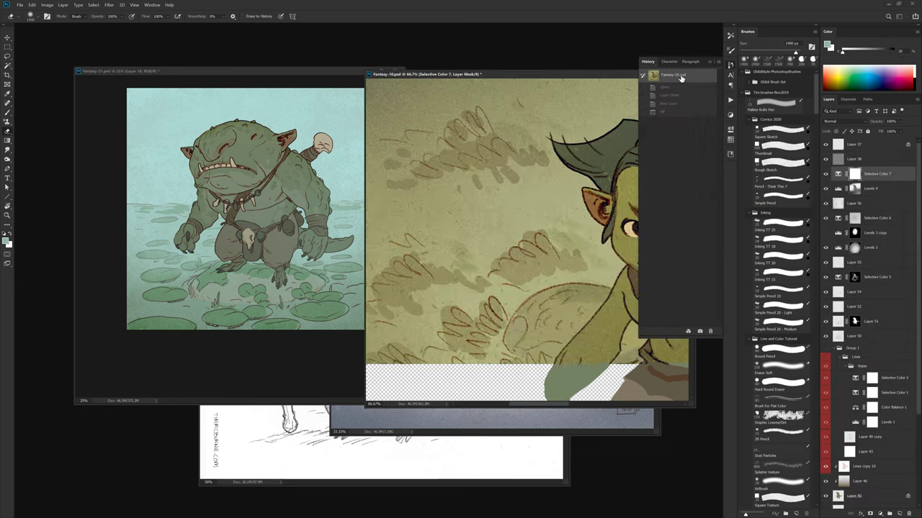
pyautogui.keyDown('ctrl'); pyautogui.keyDown('alt'); pyautogui.click(511, 277); pyautogui.keyUp('alt'); pyautogui.keyUp('ctrl')
pyautogui.keyDown('ctrl'); pyautogui.keyDown('alt'); pyautogui.click(556, 293); pyautogui.keyUp('alt'); pyautogui.keyUp('ctrl')
pyautogui.keyDown('ctrl'); pyautogui.keyDown('alt'); pyautogui.click(554, 294); pyautogui.keyUp('alt'); pyautogui.keyUp('ctrl')
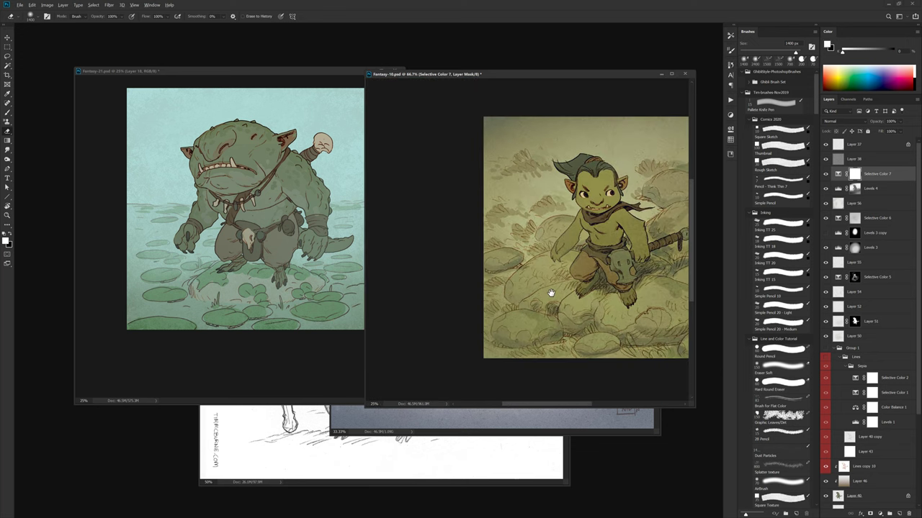
pyautogui.moveTo(551, 293); pyautogui.dragTo(496, 292)
pyautogui.click(312, 270)
pyautogui.moveTo(311, 271); pyautogui.dragTo(302, 277)
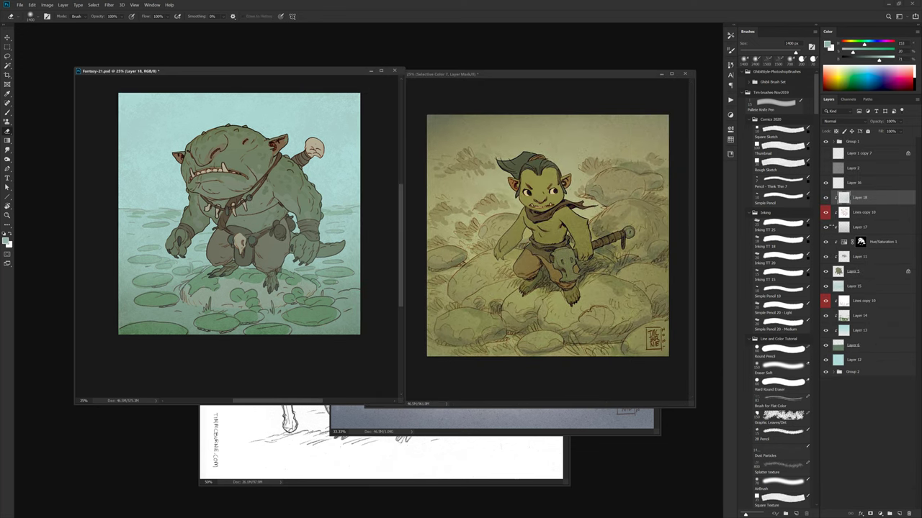
# - Brush pale blue haze sampled from the sky over the scene on Layer 16, using an enlarged soft brush at 20% opacity
pyautogui.click(857, 185)
pyautogui.press('b')
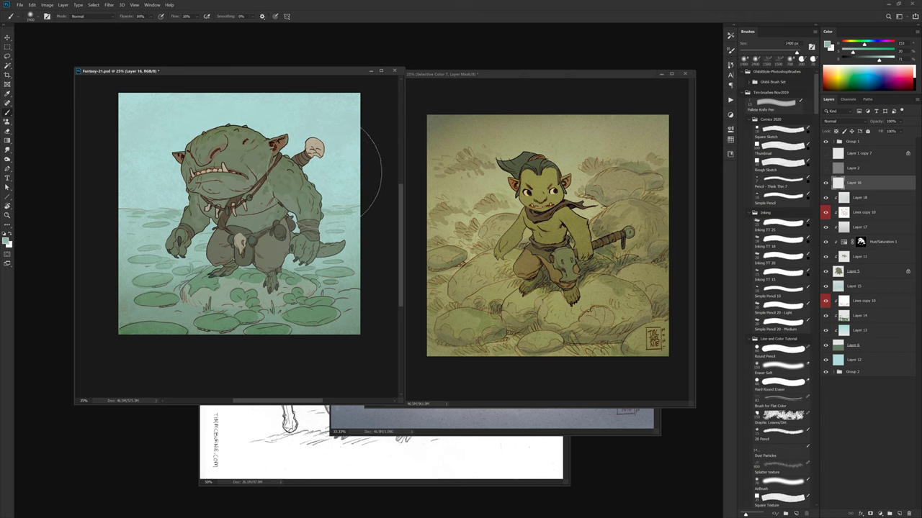
pyautogui.keyDown('alt'); pyautogui.click(322, 128); pyautogui.keyUp('alt')
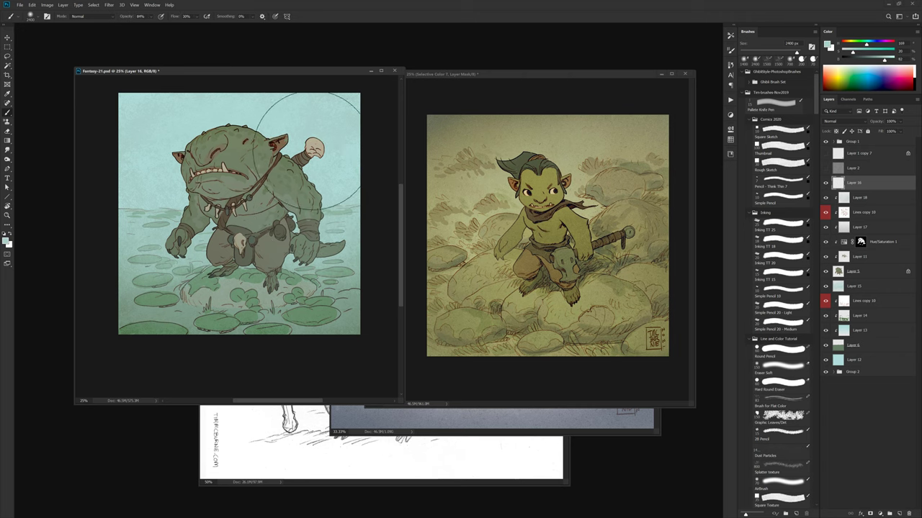
pyautogui.press(']')
pyautogui.moveTo(171, 175); pyautogui.dragTo(241, 170)
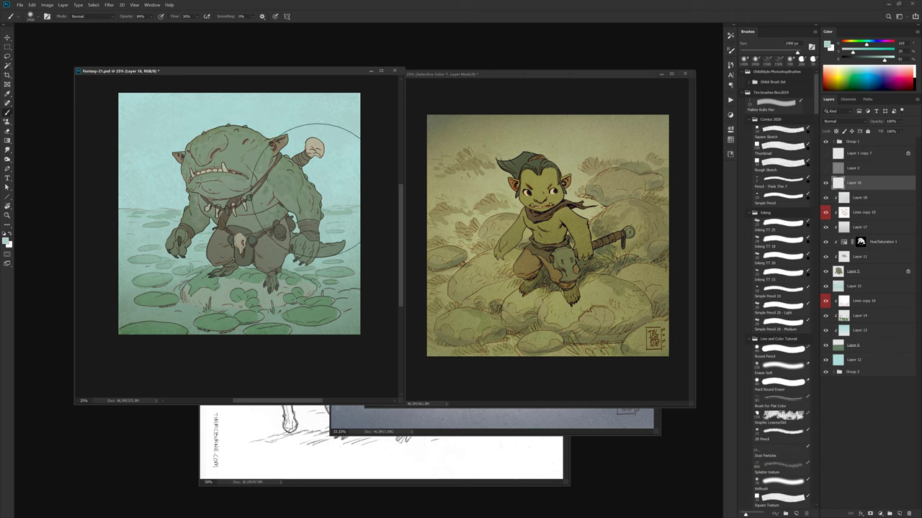
pyautogui.press('2')
pyautogui.press('5')
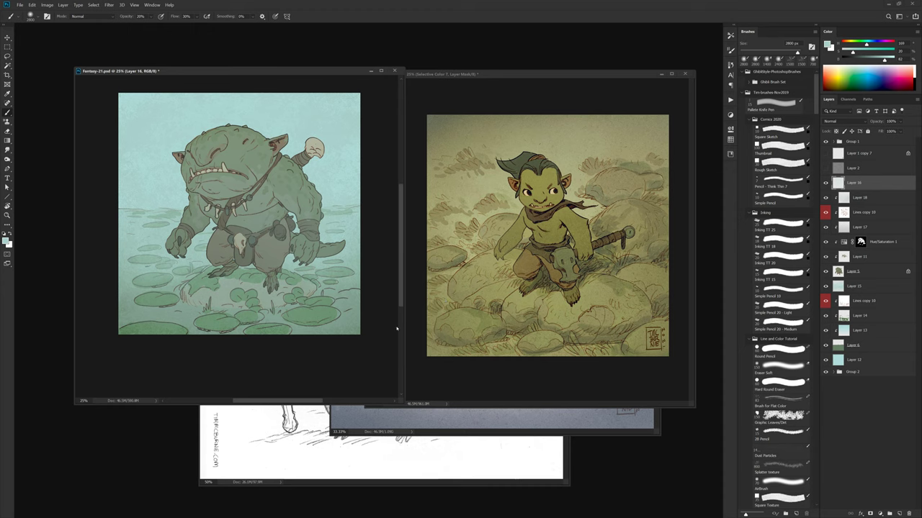
# - Darken the picture's edges with soft black on a new layer above Layer 16, then compare with Layer 16 hidden and reselect it
pyautogui.hotkey('ctrl', 'shift', 'alt', 'n')
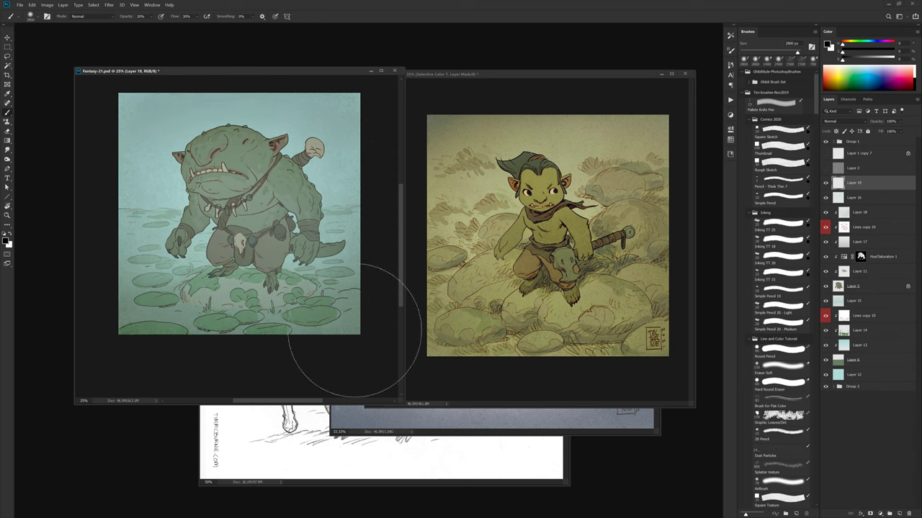
pyautogui.press('e')
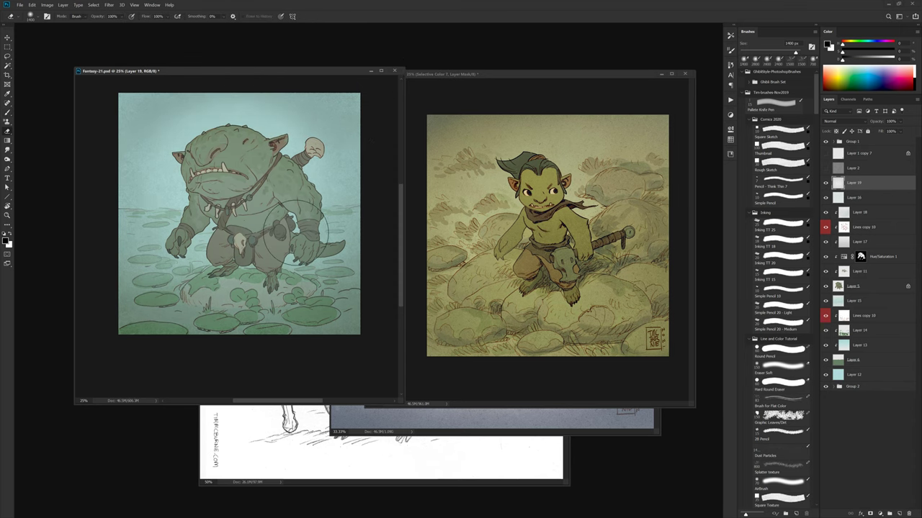
pyautogui.click(826, 200)
pyautogui.click(826, 200)
pyautogui.click(840, 198)
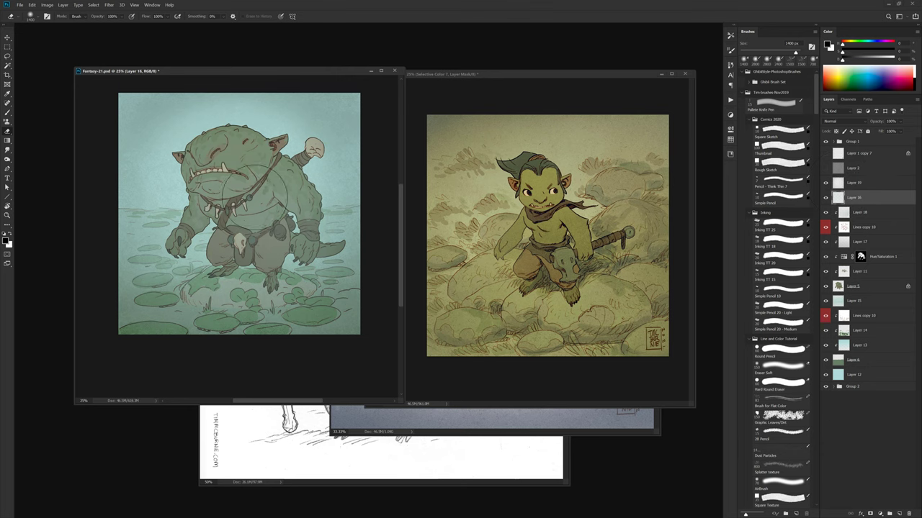
# - Add a layer below Layer 16 and speckle it with sampled water and lily-pad greens, using the 1500 px pencil at 10% opacity
pyautogui.click(844, 214)
pyautogui.hotkey('ctrl', 'shift', 'alt', 'n')
pyautogui.press('b')
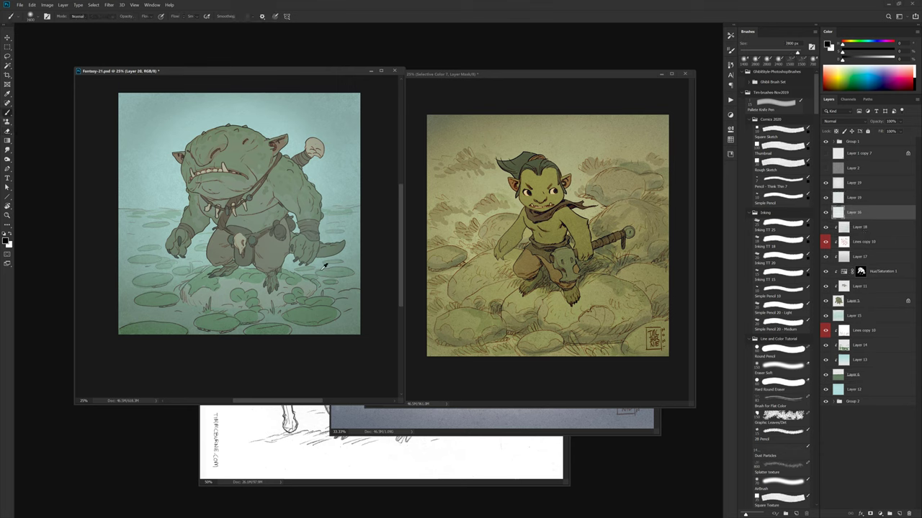
pyautogui.hotkey('shift', 'b')
pyautogui.keyDown('alt'); pyautogui.click(326, 264); pyautogui.keyUp('alt')
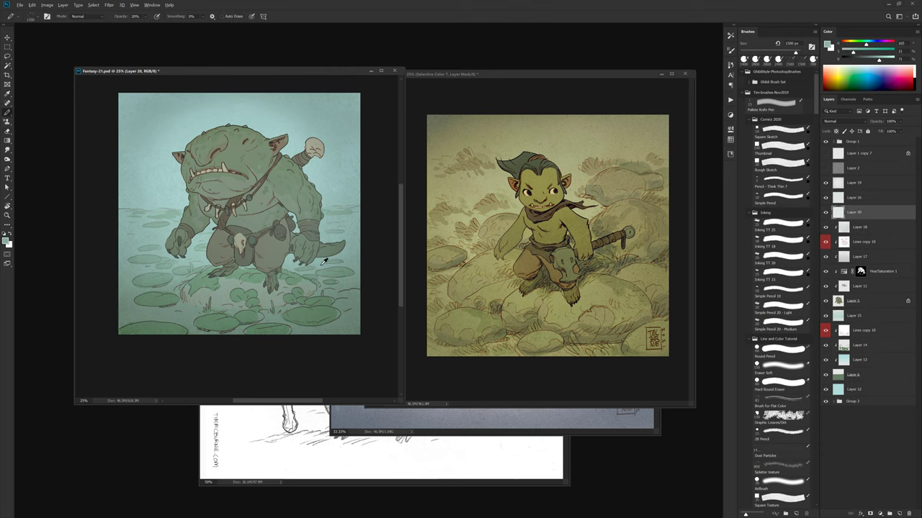
pyautogui.keyDown('alt'); pyautogui.click(323, 263); pyautogui.keyUp('alt')
pyautogui.press('1')
pyautogui.moveTo(322, 282); pyautogui.dragTo(203, 264)
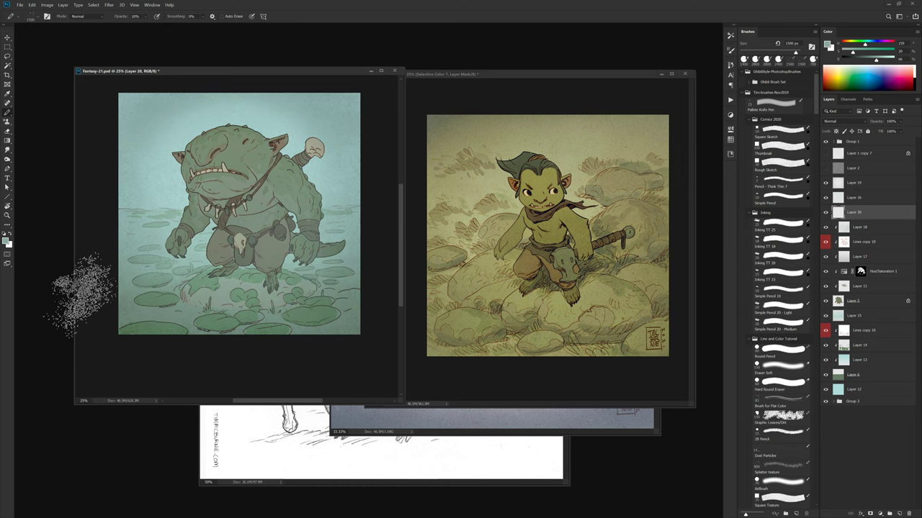
pyautogui.keyDown('alt'); pyautogui.click(313, 313); pyautogui.keyUp('alt')
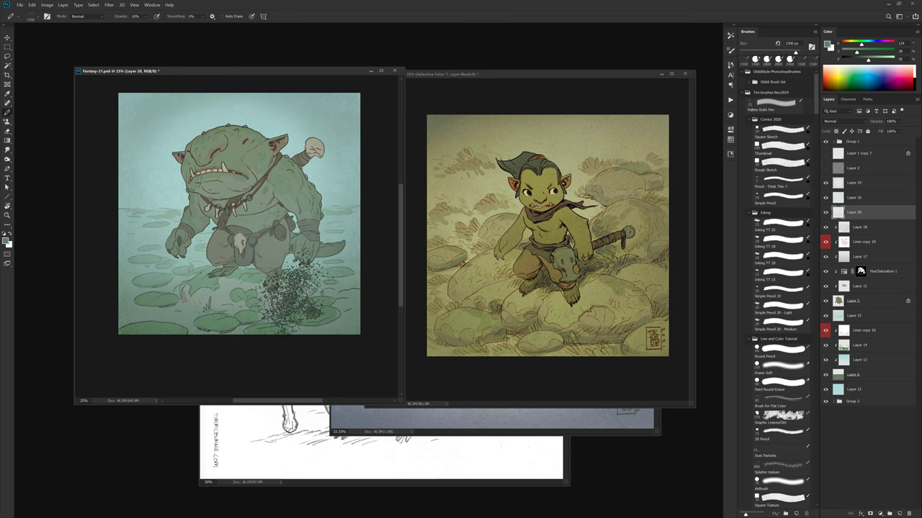
# - Scatter Dust Particles in sampled sky blue and ogre grey-green on another new layer, and switch to the eraser for cleanup
pyautogui.hotkey('ctrl', 'shift', 'alt', 'n')
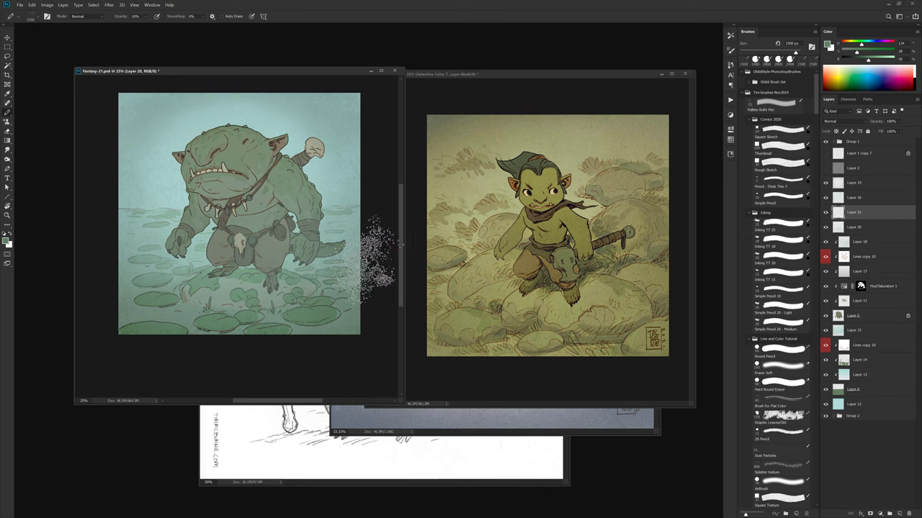
pyautogui.click(785, 452)
pyautogui.keyDown('alt'); pyautogui.click(339, 177); pyautogui.keyUp('alt')
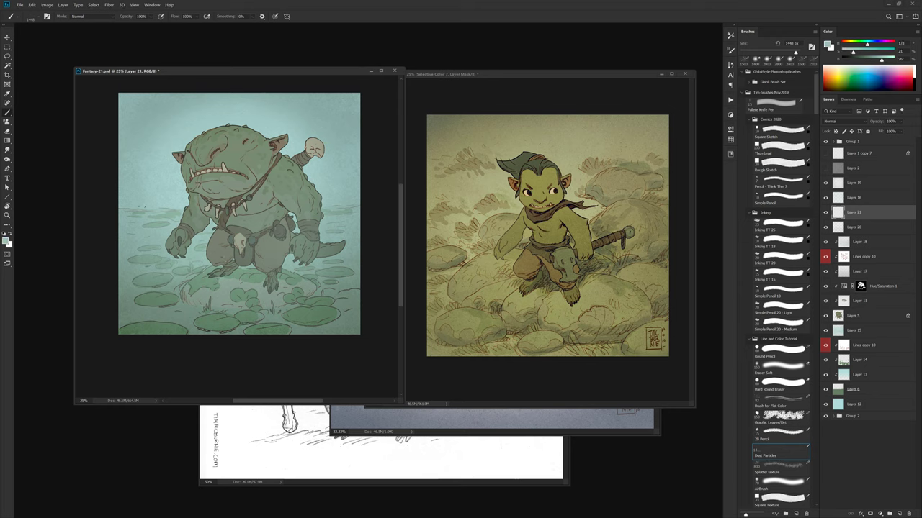
pyautogui.keyDown('alt'); pyautogui.click(244, 157); pyautogui.keyUp('alt')
pyautogui.press('e')
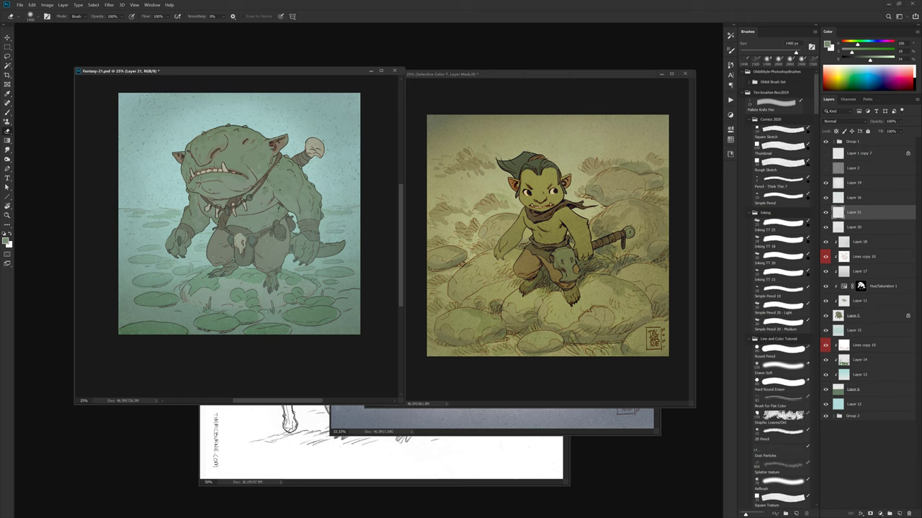
# - Add a further layer and splatter it with the Splatter texture brush at 20% opacity in a dark tone sampled near the club
pyautogui.press('b')
pyautogui.hotkey('ctrl', 'shift', 'alt', 'n')
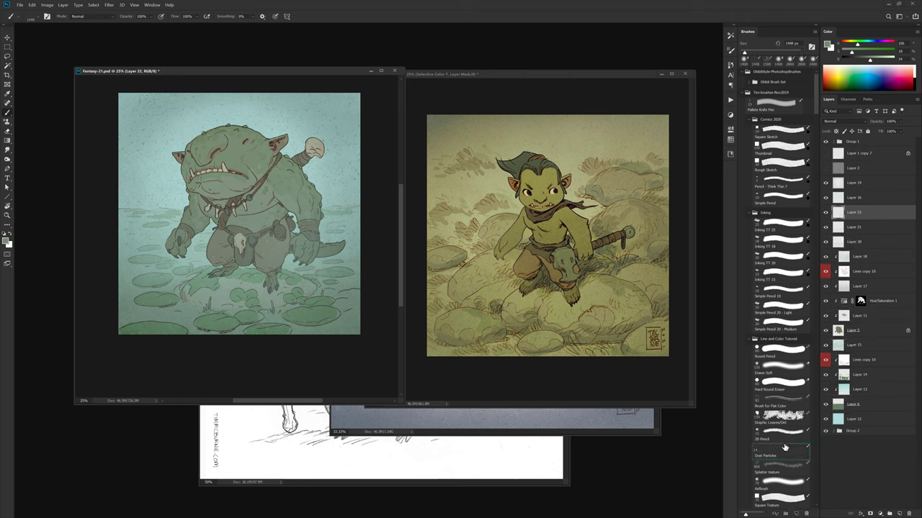
pyautogui.click(784, 468)
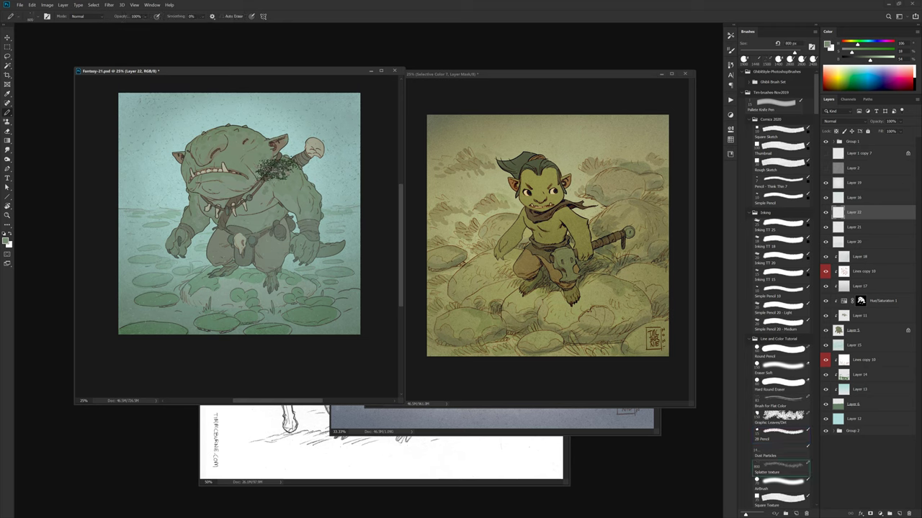
pyautogui.hotkey('ctrl', 'z')
pyautogui.press('2')
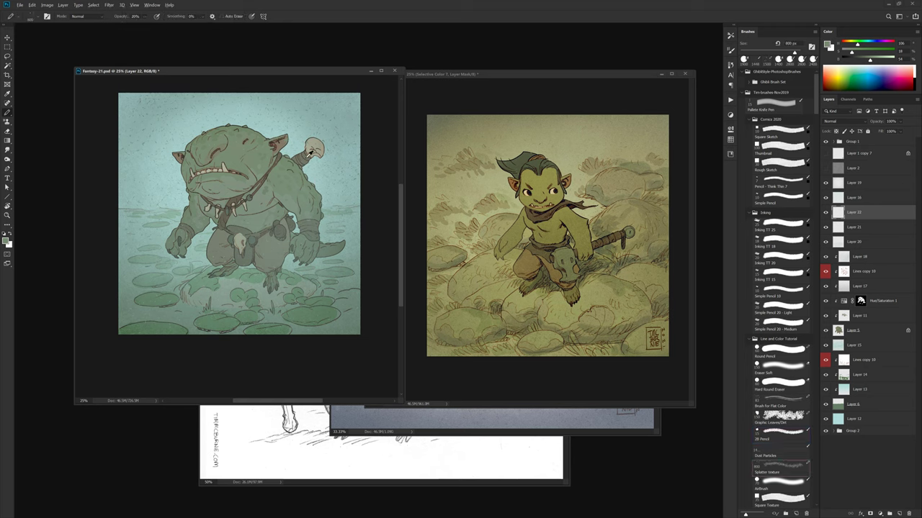
pyautogui.keyDown('alt'); pyautogui.click(304, 157); pyautogui.keyUp('alt')
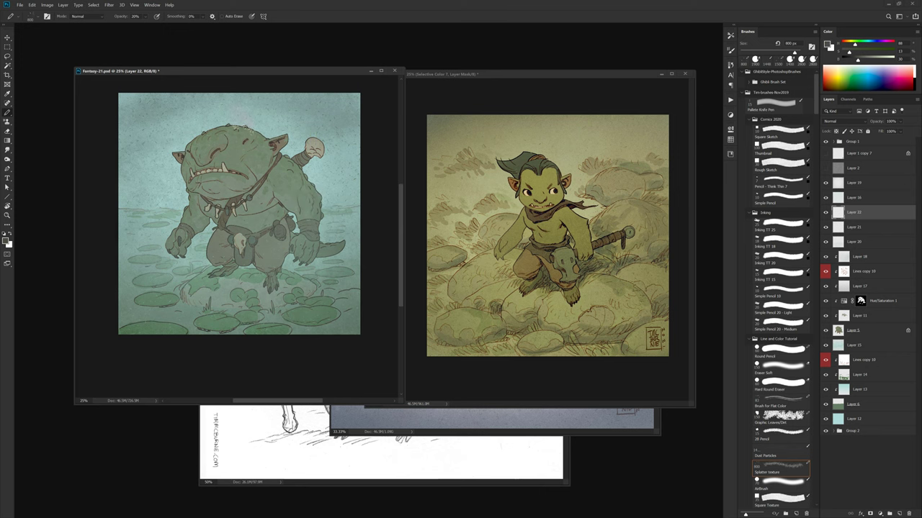
# - Enlarge the eraser to 2300 px and erase the splatter texture over the ogre
pyautogui.press('e')
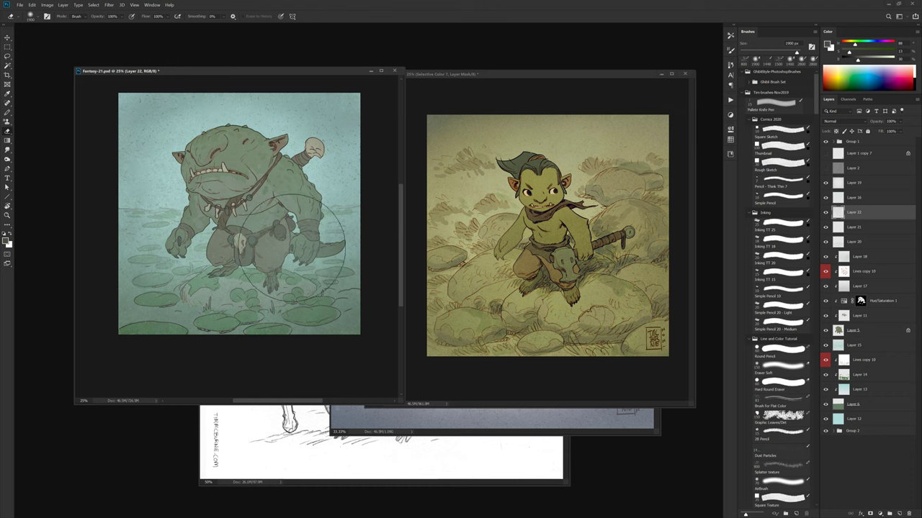
pyautogui.press(']')
pyautogui.press(']')
pyautogui.press(']')
pyautogui.press(']')
pyautogui.moveTo(298, 256)
pyautogui.mouseDown()
pyautogui.moveTo(327, 253)
pyautogui.moveTo(311, 250)
pyautogui.moveTo(298, 275)
pyautogui.mouseUp()
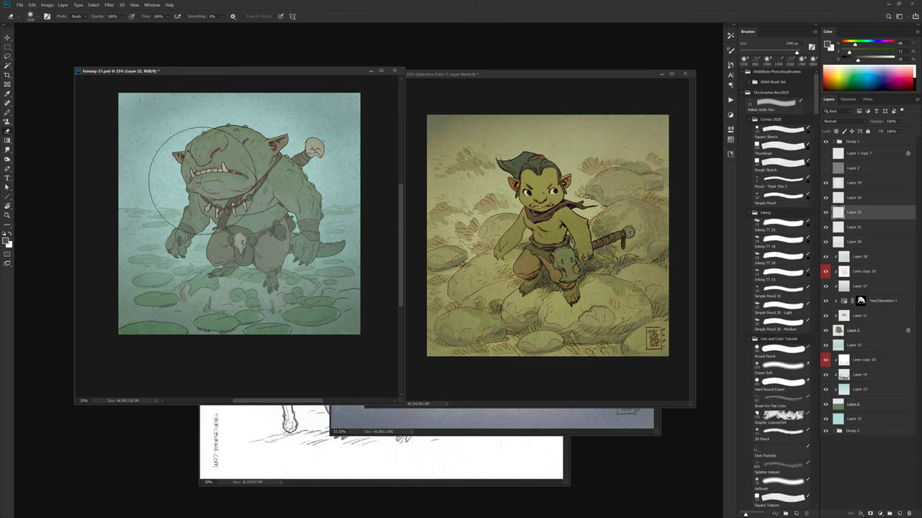
# - Add a layer above Layer 22, scatter Dust Particles in tones sampled from the ogre and skull club, and switch to the eraser
pyautogui.press('ctrl')
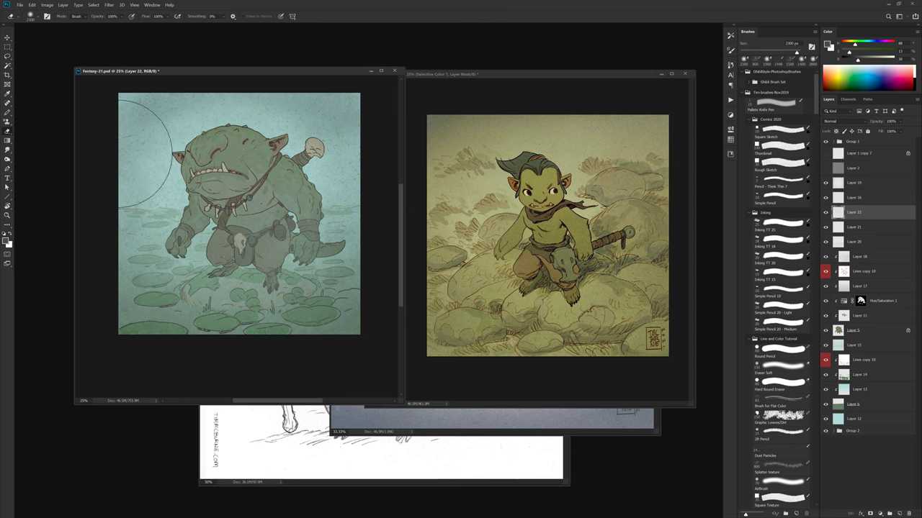
pyautogui.scroll(2, 238, 203)
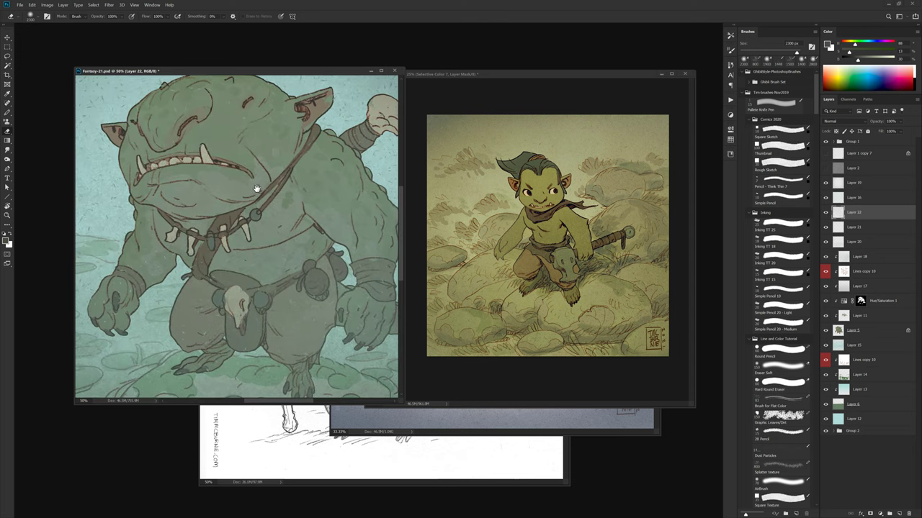
pyautogui.scroll(-2, 239, 227)
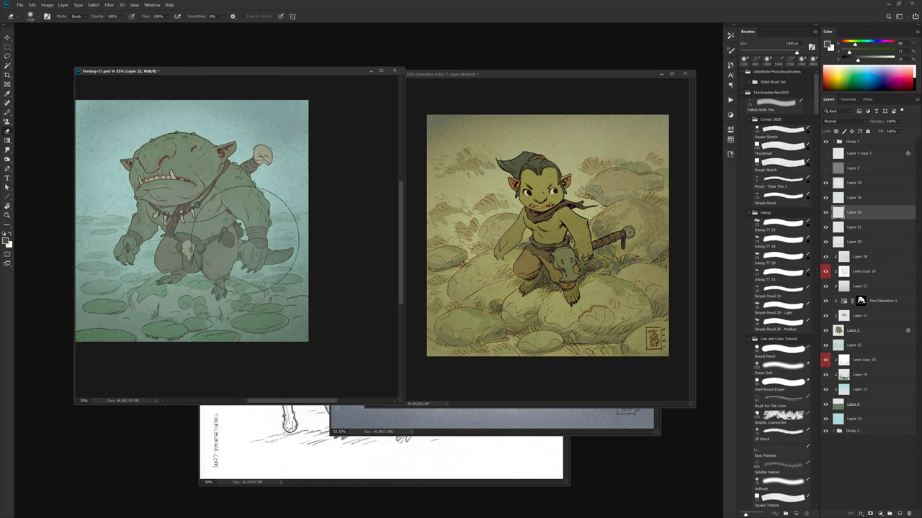
pyautogui.moveTo(238, 278); pyautogui.dragTo(280, 282)
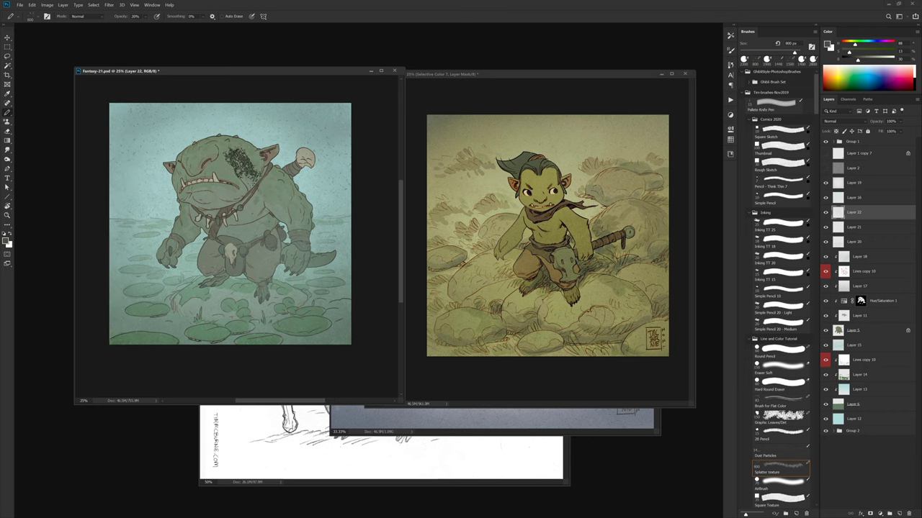
pyautogui.keyDown('alt'); pyautogui.click(222, 164); pyautogui.keyUp('alt')
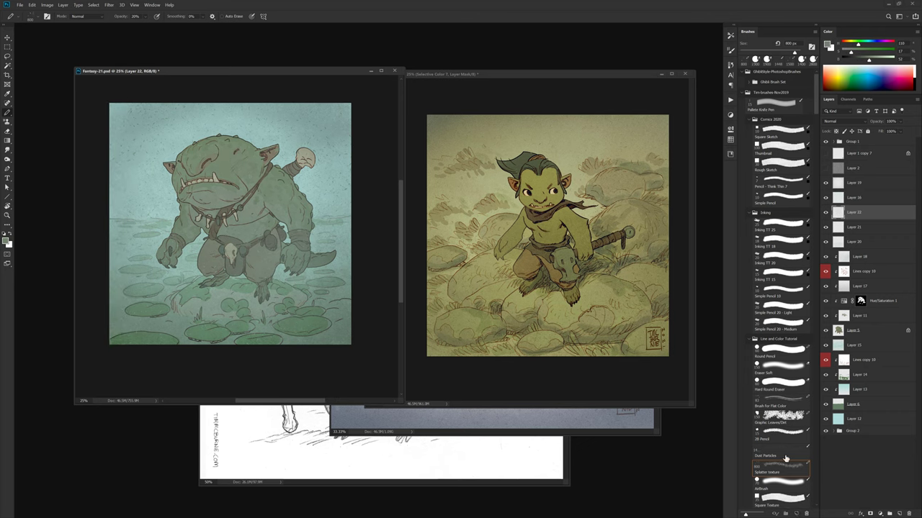
pyautogui.moveTo(786, 458); pyautogui.dragTo(738, 444)
pyautogui.press('.')
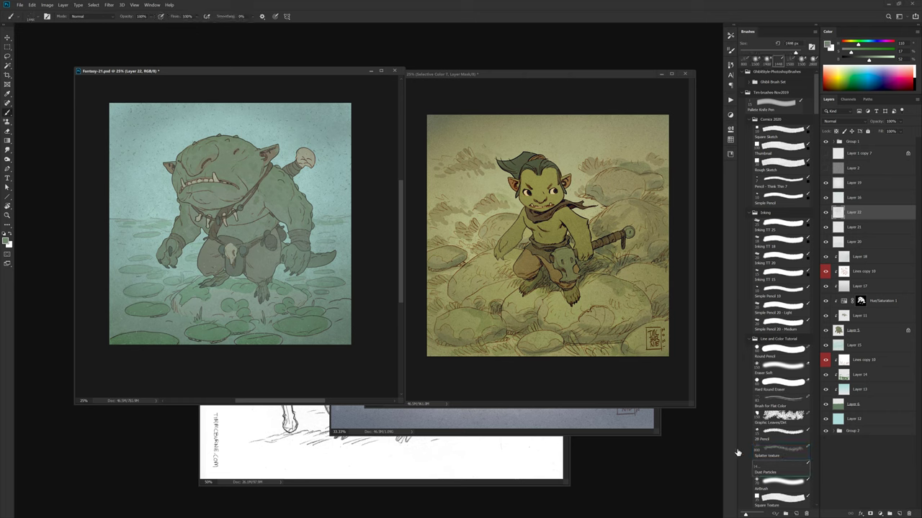
pyautogui.hotkey('ctrl', 'shift', 'alt', 'n')
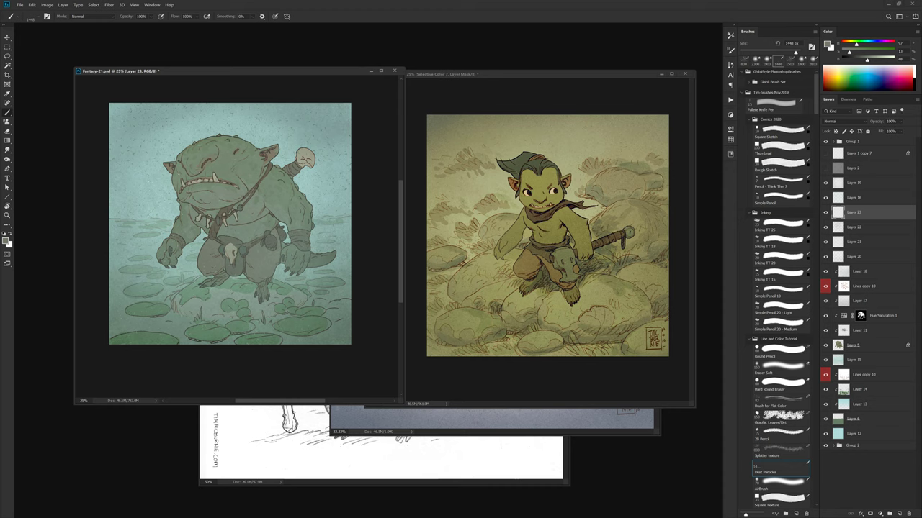
pyautogui.keyDown('alt'); pyautogui.click(309, 155); pyautogui.keyUp('alt')
pyautogui.press('e')
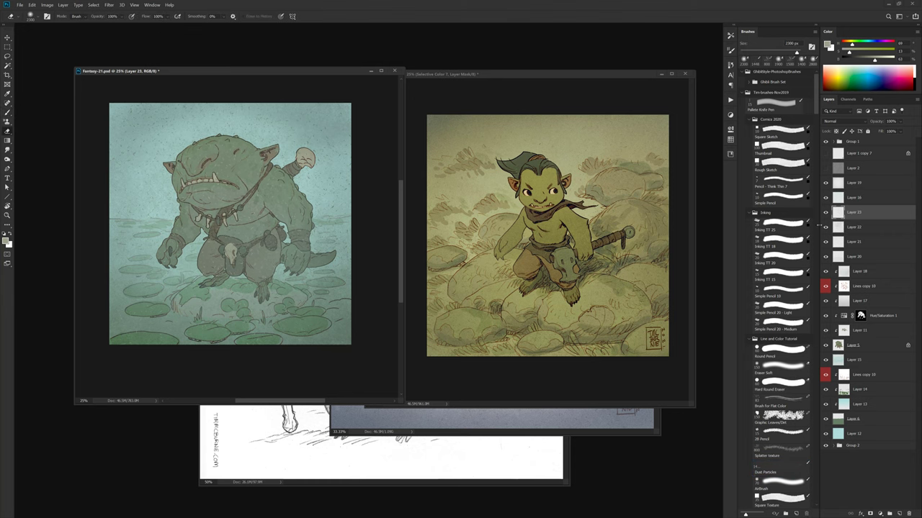
# - Compare the image with Layer 22 and Layer 19 shown and hidden, select Layer 19, and save the document
pyautogui.click(825, 229)
pyautogui.click(825, 228)
pyautogui.click(837, 228)
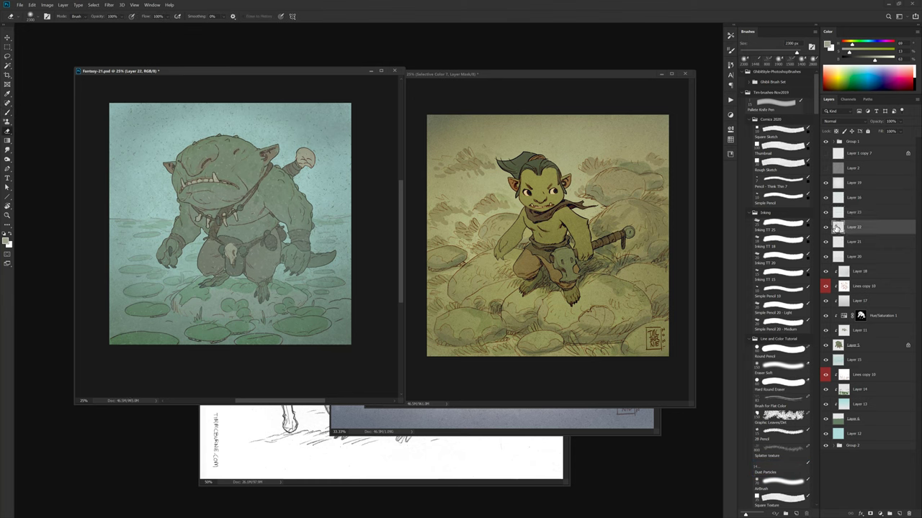
pyautogui.click(825, 185)
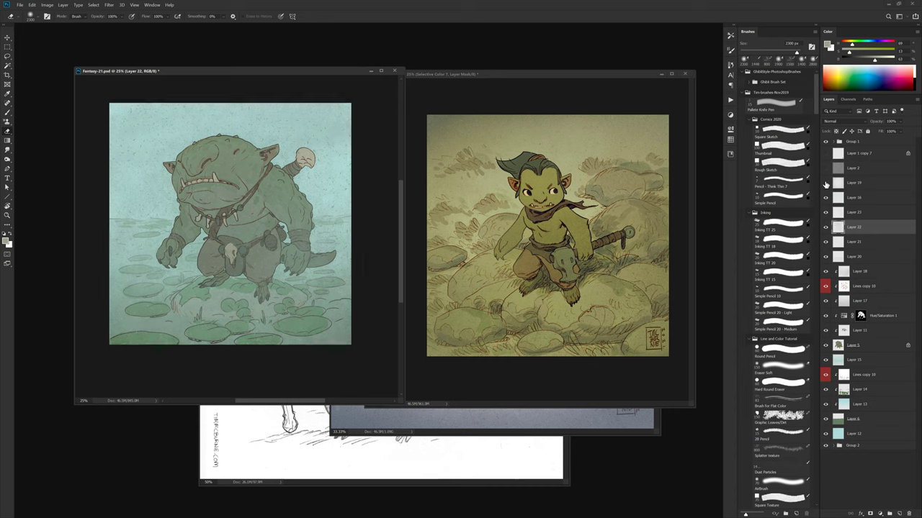
pyautogui.click(826, 185)
pyautogui.click(837, 183)
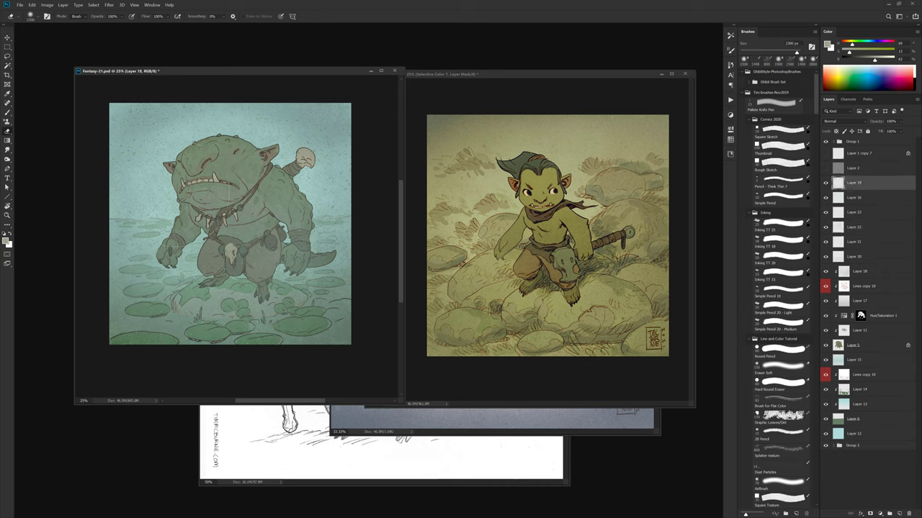
pyautogui.hotkey('ctrl', 's')
# - Add a Levels adjustment above Layer 19, raising the black point, setting midtones to 1.04, and lowering the white point for stronger contrast
pyautogui.click(880, 514)
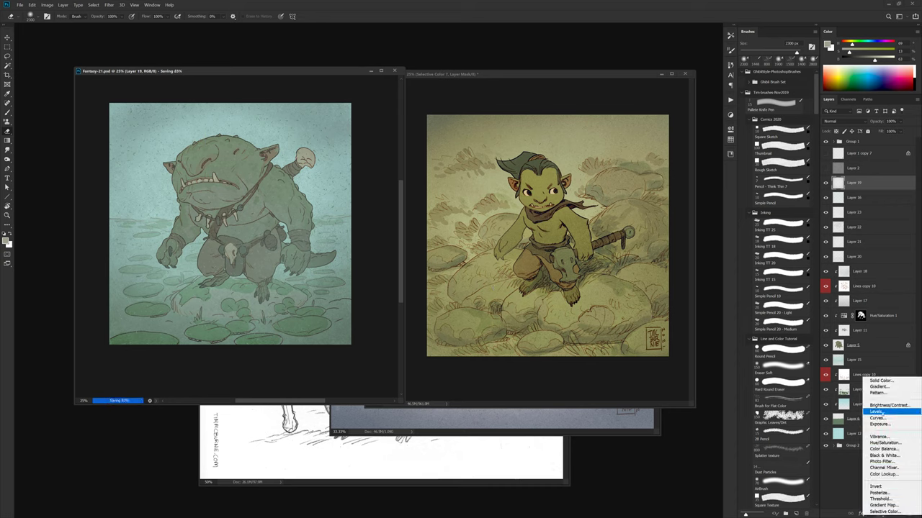
pyautogui.click(886, 411)
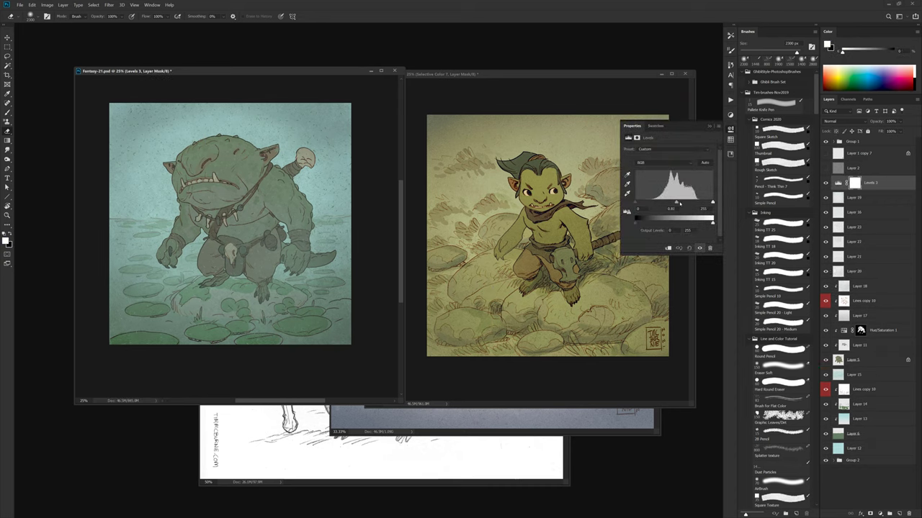
pyautogui.moveTo(674, 203); pyautogui.dragTo(645, 203)
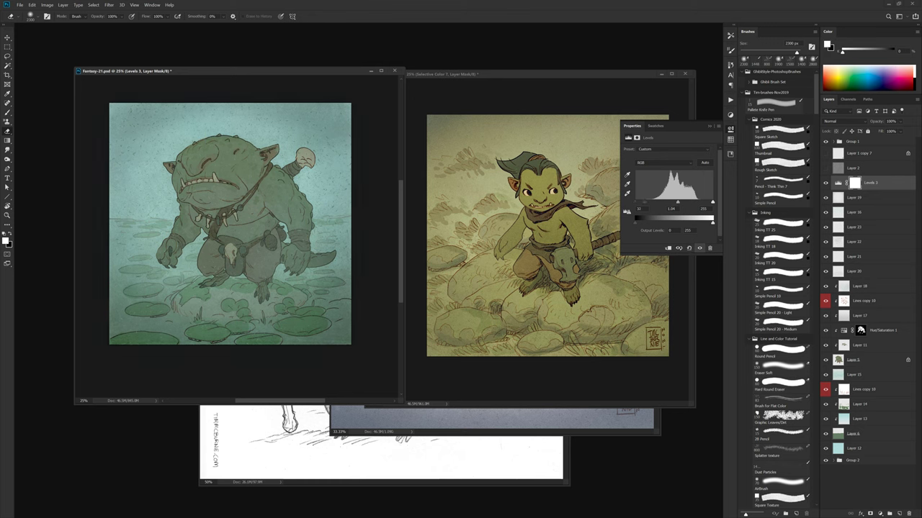
pyautogui.moveTo(711, 203); pyautogui.dragTo(703, 204)
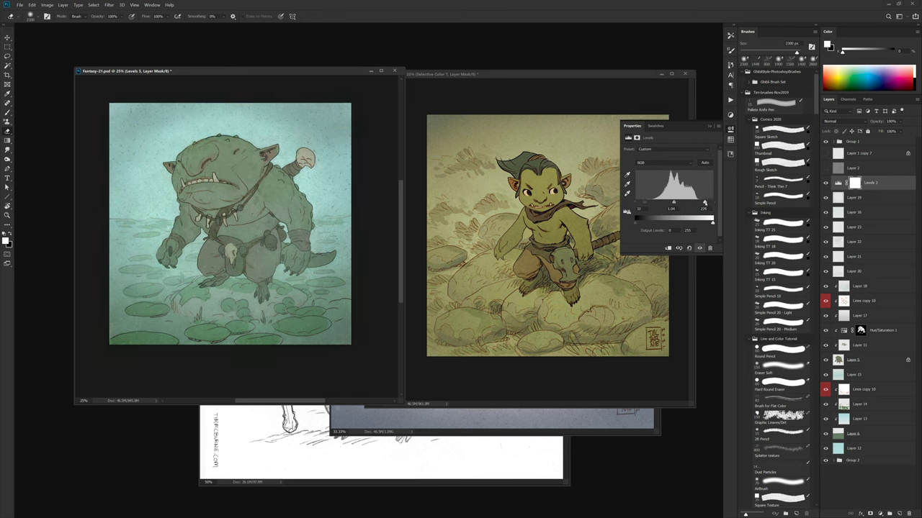
pyautogui.click(880, 513)
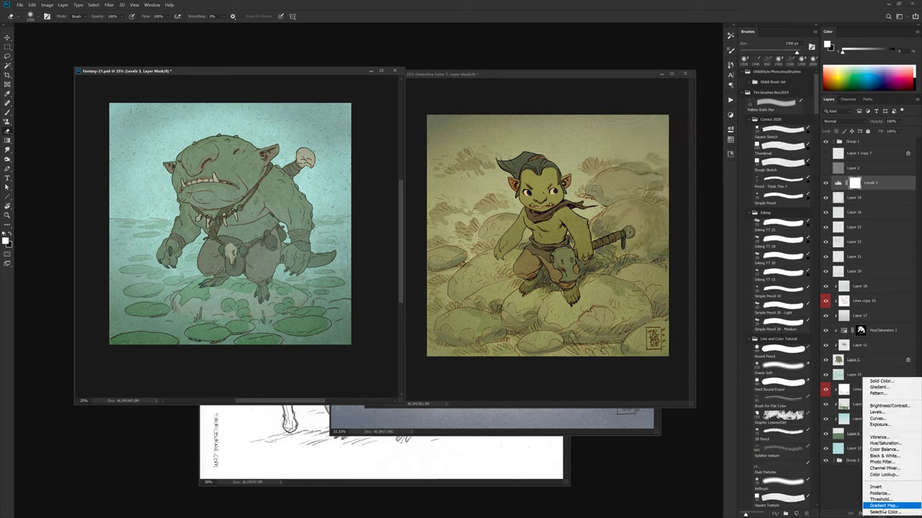
pyautogui.click(885, 508)
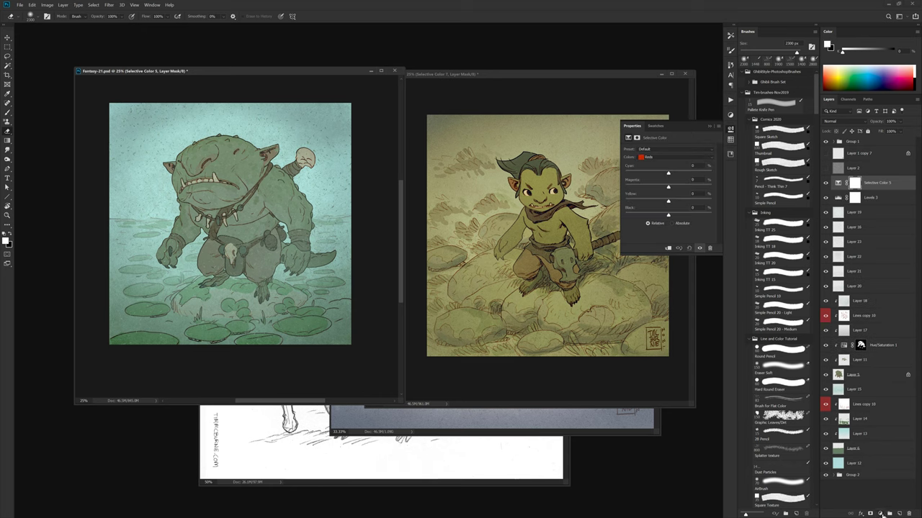
pyautogui.hotkey('ctrl', 'z')
# - Add a Selective Color adjustment above the Levels layer and, for Neutrals, lower cyan to about -25%, reduce magenta, and nudge black up
pyautogui.click(880, 513)
pyautogui.click(884, 511)
pyautogui.click(667, 158)
pyautogui.click(668, 199)
pyautogui.moveTo(677, 186); pyautogui.dragTo(657, 175)
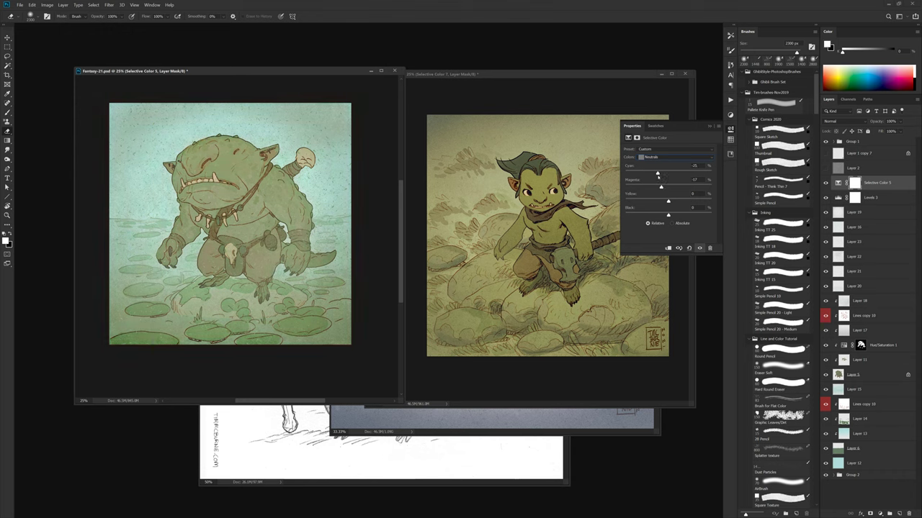
pyautogui.click(661, 187)
pyautogui.moveTo(669, 215); pyautogui.dragTo(670, 215)
# - For Blacks in the Selective Color adjustment, raise cyan to about +19% and adjust yellow
pyautogui.click(677, 158)
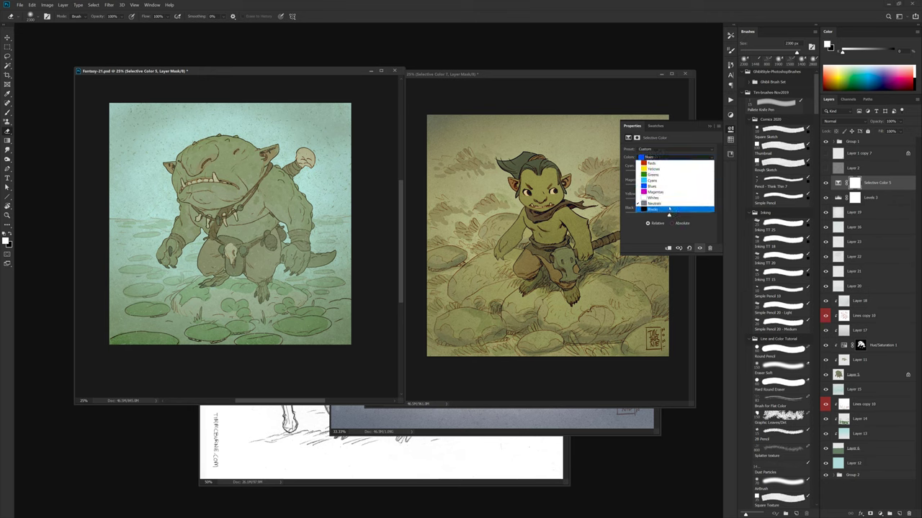
pyautogui.click(668, 208)
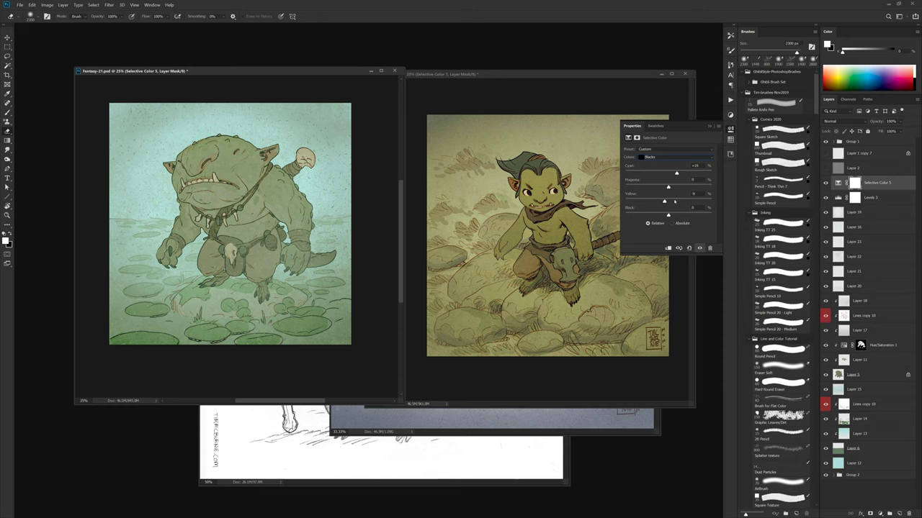
pyautogui.moveTo(304, 281); pyautogui.dragTo(306, 280)
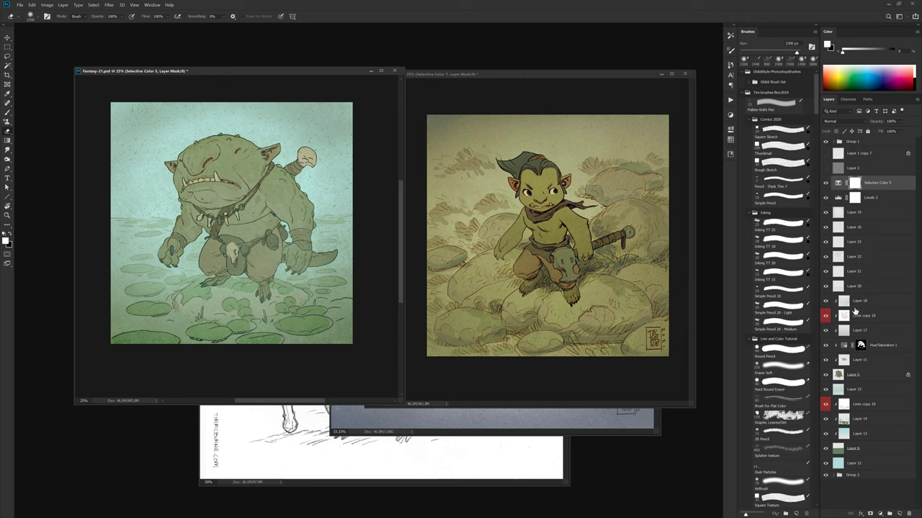
# - Compare the ogre with Layer 18 shown and hidden, and add a new layer between Layer 15 and the ogre's Layer 5
pyautogui.click(825, 302)
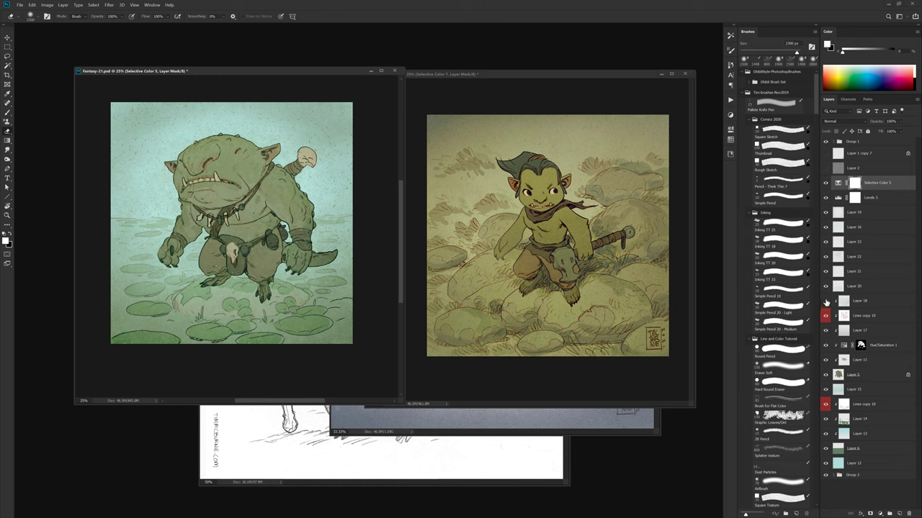
pyautogui.click(826, 302)
pyautogui.click(844, 305)
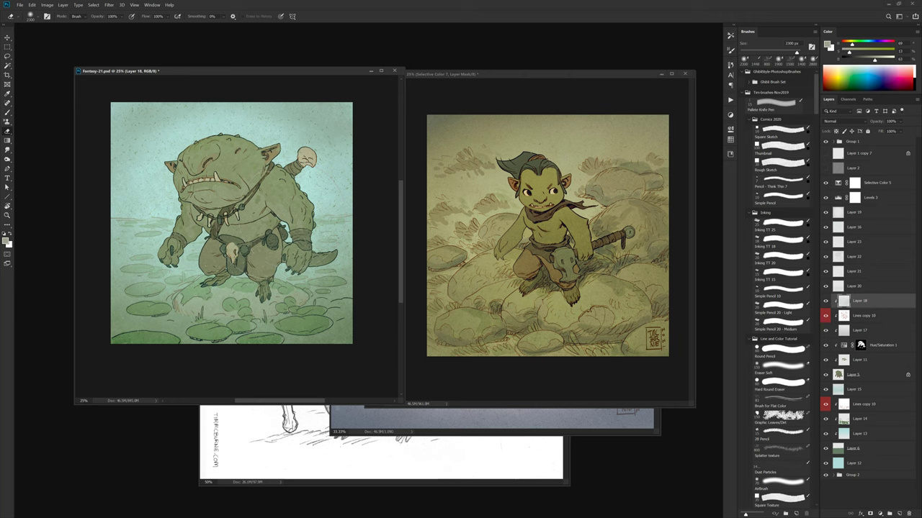
pyautogui.click(854, 376)
pyautogui.click(855, 391)
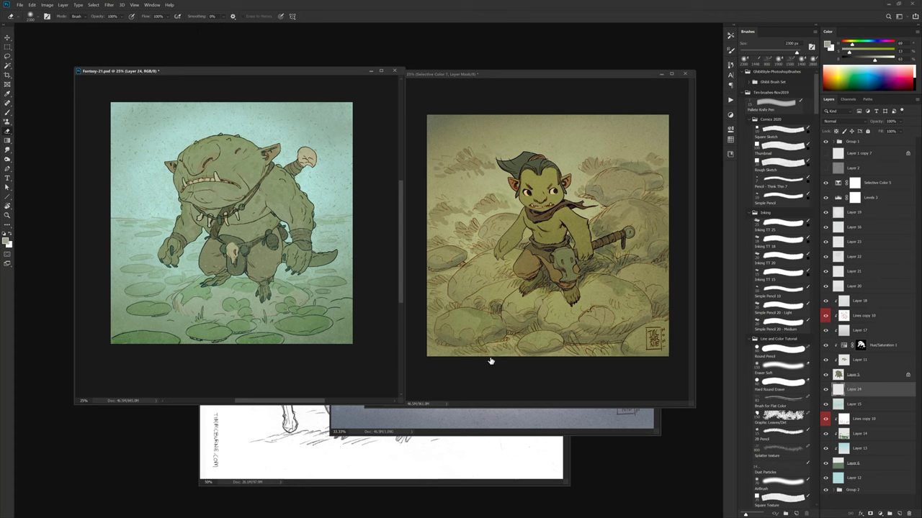
# - Paint shadows under the ogre and around the lily pads with a textured brush at 20% opacity, resetting the colour to black at 175 px
pyautogui.press('b')
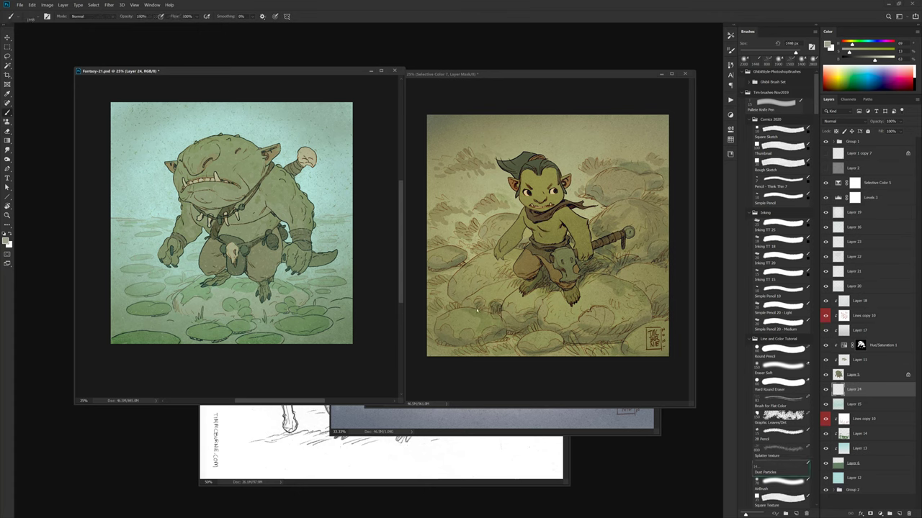
pyautogui.press('[')
pyautogui.press(']')
pyautogui.press(']')
pyautogui.press(']')
pyautogui.press(']')
pyautogui.press(']')
pyautogui.press(']')
pyautogui.press(']')
pyautogui.press(']')
pyautogui.press(']')
pyautogui.press(']')
pyautogui.press(']')
pyautogui.press(']')
pyautogui.press(']')
pyautogui.press('d')
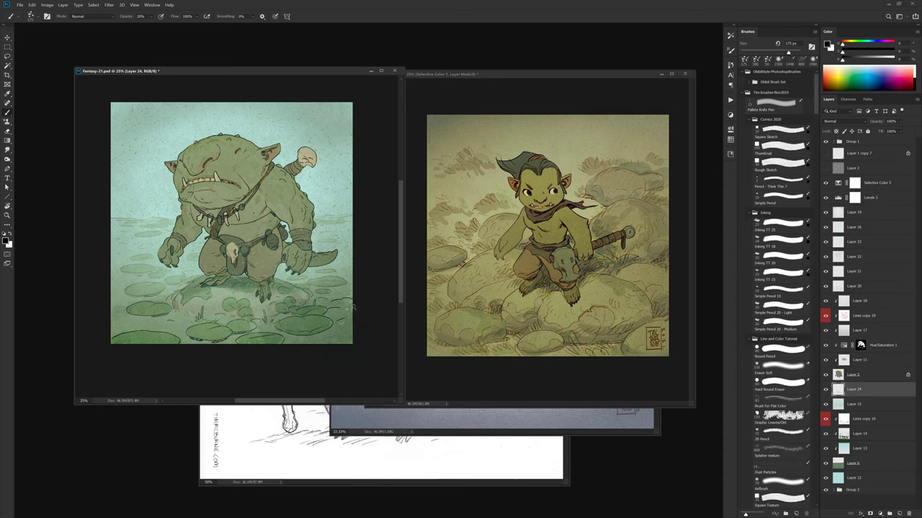
# - Enlarge the textured brush to about 300 px and darken the foreground water, horizon, side edges and upper sky corners with black
pyautogui.moveTo(242, 343); pyautogui.dragTo(116, 342)
pyautogui.moveTo(115, 278)
pyautogui.mouseDown()
pyautogui.moveTo(130, 272)
pyautogui.moveTo(121, 261)
pyautogui.mouseUp()
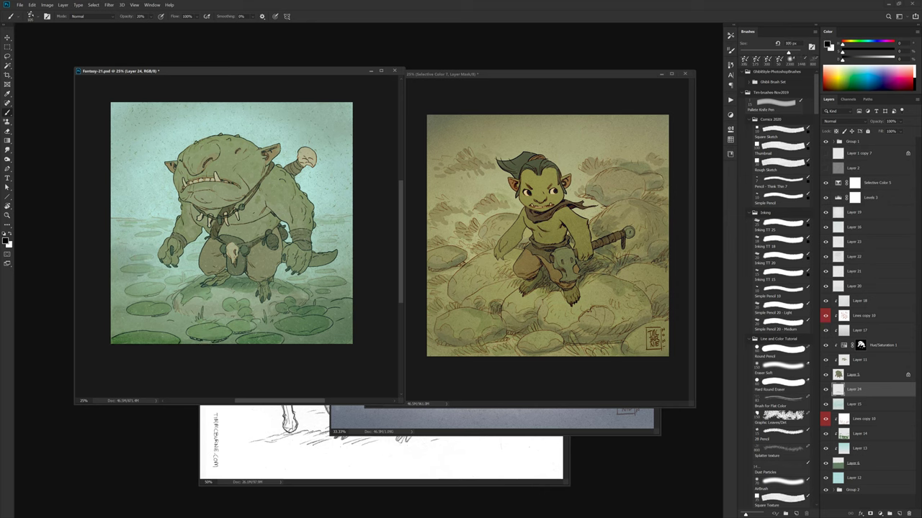
pyautogui.moveTo(343, 236)
pyautogui.mouseDown()
pyautogui.moveTo(344, 219)
pyautogui.moveTo(327, 219)
pyautogui.mouseUp()
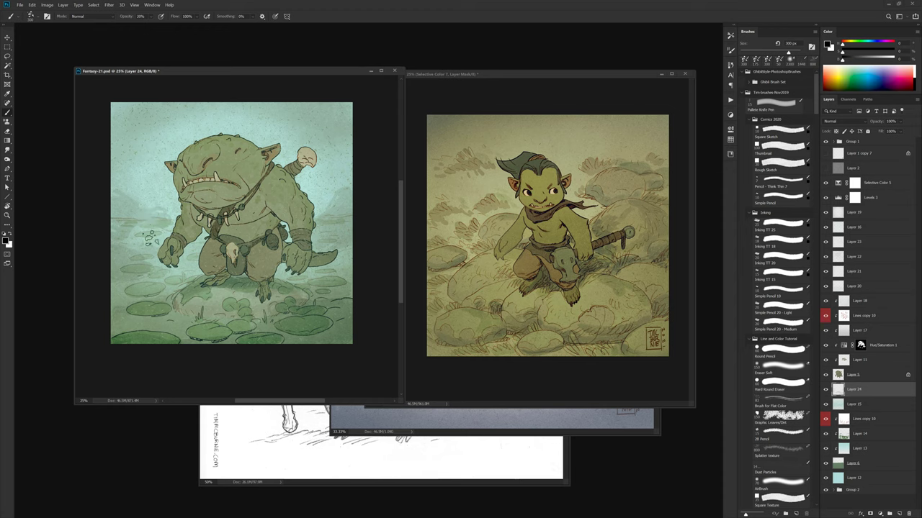
pyautogui.moveTo(149, 208); pyautogui.dragTo(139, 197)
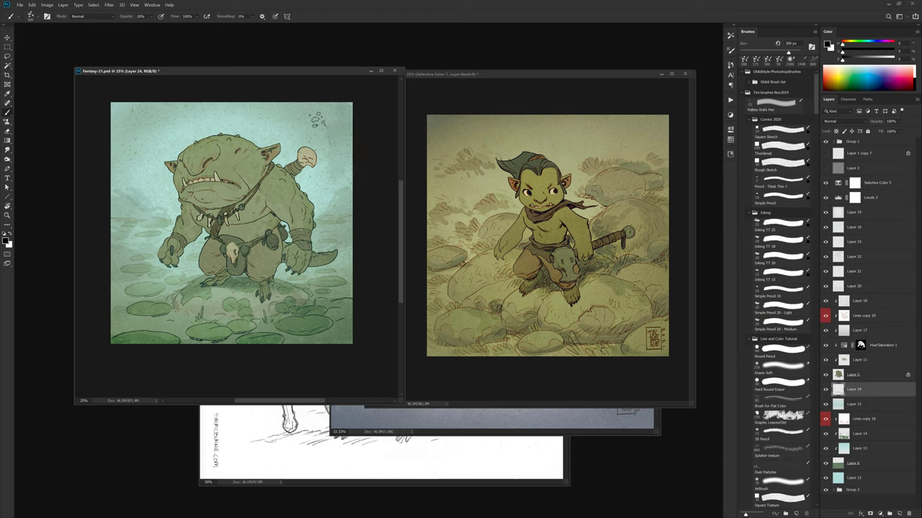
pyautogui.moveTo(126, 118); pyautogui.dragTo(121, 133)
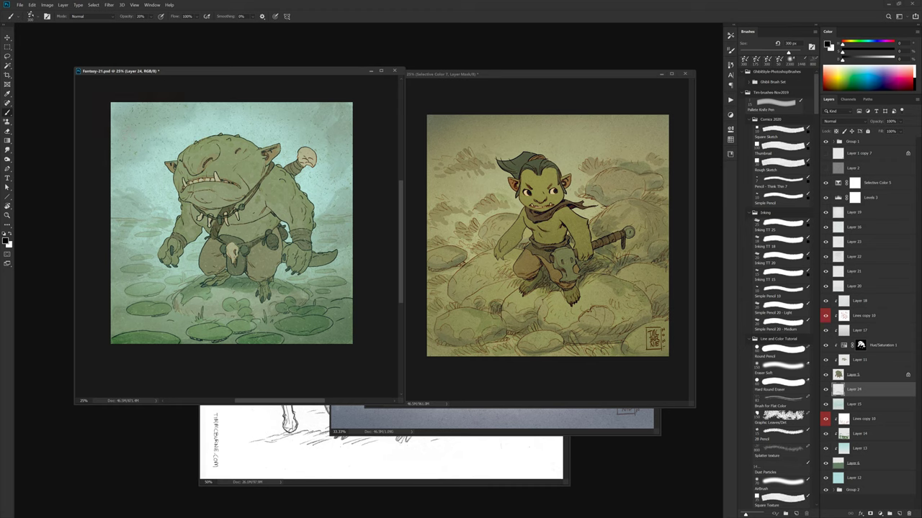
pyautogui.moveTo(293, 285); pyautogui.dragTo(295, 287)
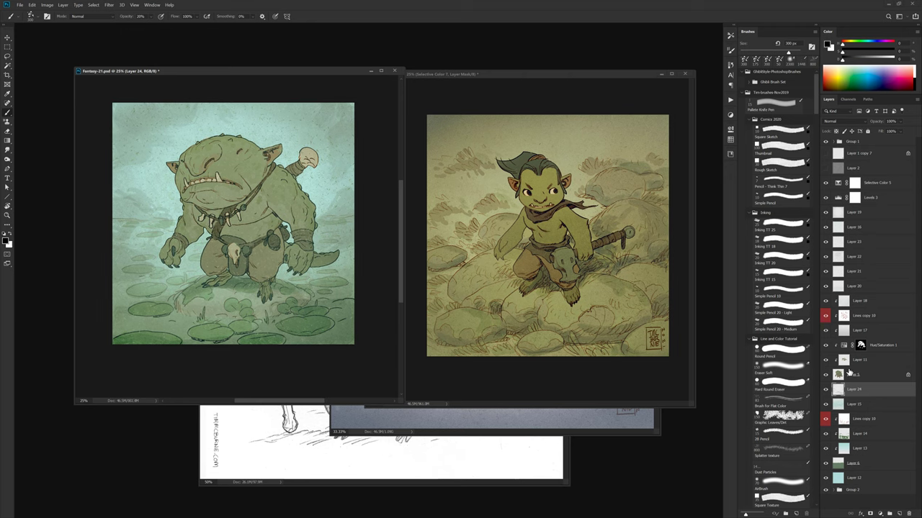
# - Duplicate the ogre's line layer, Lines copy 10, and reduce the duplicate's opacity to 54%
pyautogui.click(846, 317)
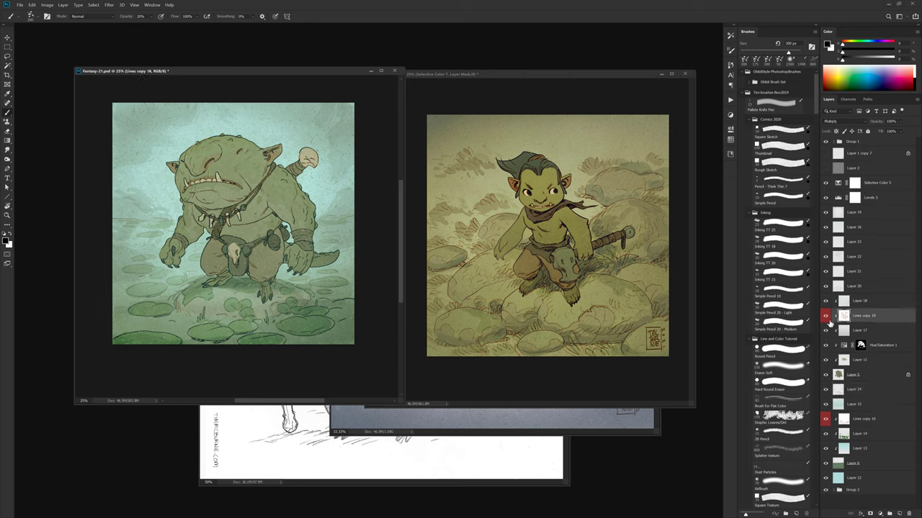
pyautogui.click(825, 316)
pyautogui.click(824, 316)
pyautogui.hotkey('ctrl', 'j')
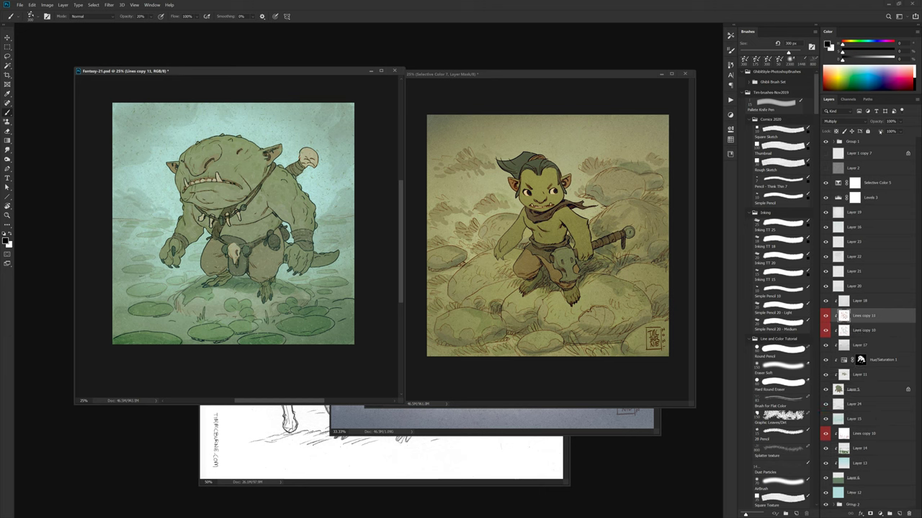
pyautogui.moveTo(873, 124); pyautogui.dragTo(860, 124)
# - Compare the ogre with Layers 17 and 18 shown and hidden, hide the duplicated line layer, and select Layer 18
pyautogui.click(825, 346)
pyautogui.click(826, 346)
pyautogui.click(825, 302)
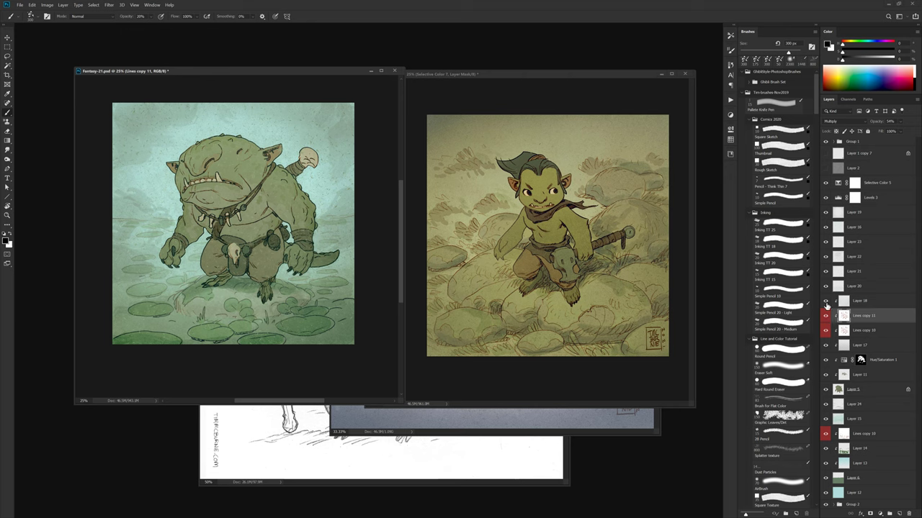
pyautogui.click(826, 304)
pyautogui.click(825, 315)
pyautogui.click(826, 303)
pyautogui.click(826, 303)
pyautogui.click(826, 303)
pyautogui.click(844, 302)
pyautogui.click(825, 302)
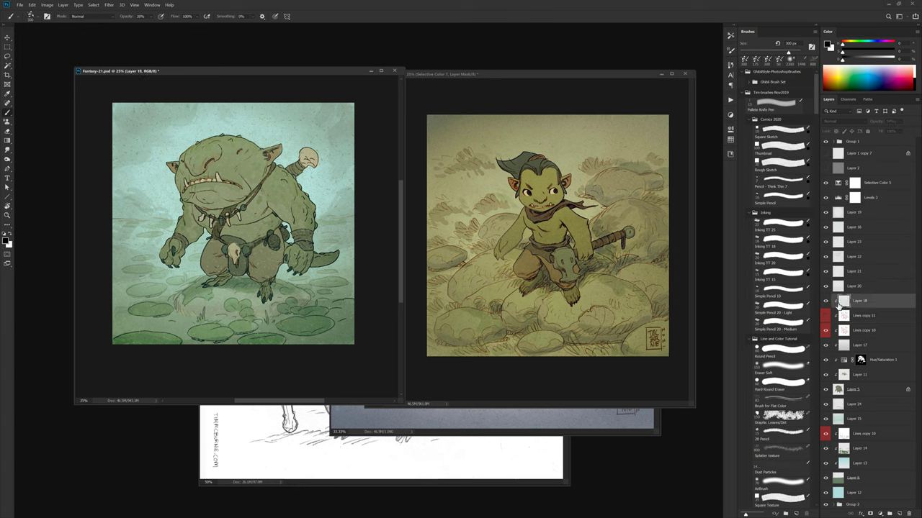
# - Set Layer 18's opacity to 87% and compare the picture with Layer 19 hidden and shown
pyautogui.moveTo(879, 122); pyautogui.dragTo(870, 122)
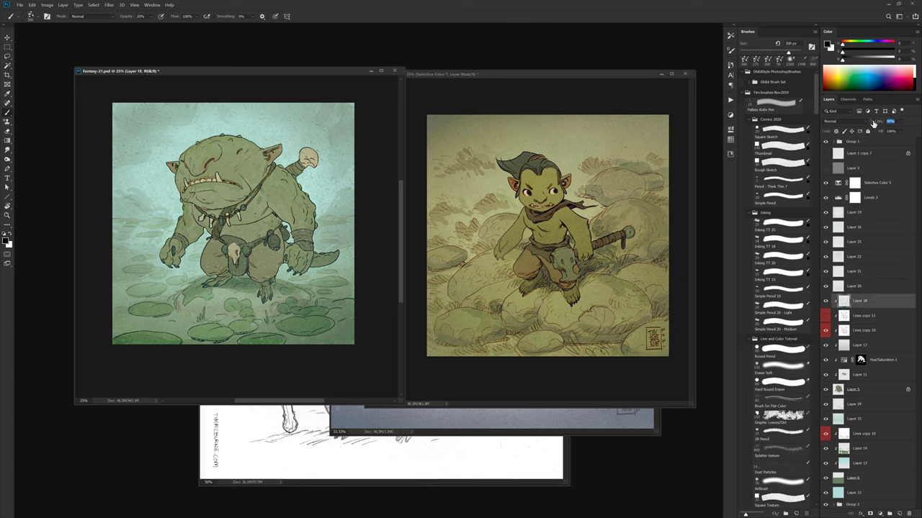
pyautogui.press('e')
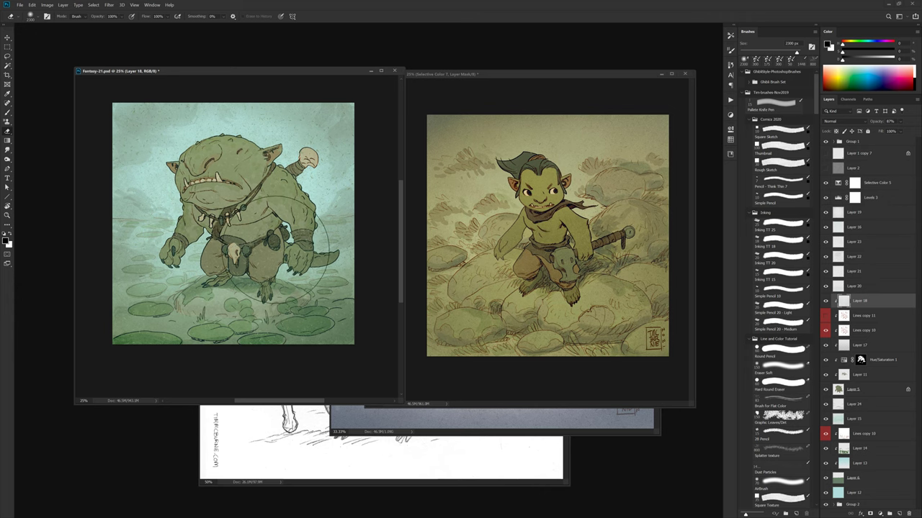
pyautogui.click(826, 213)
pyautogui.click(825, 213)
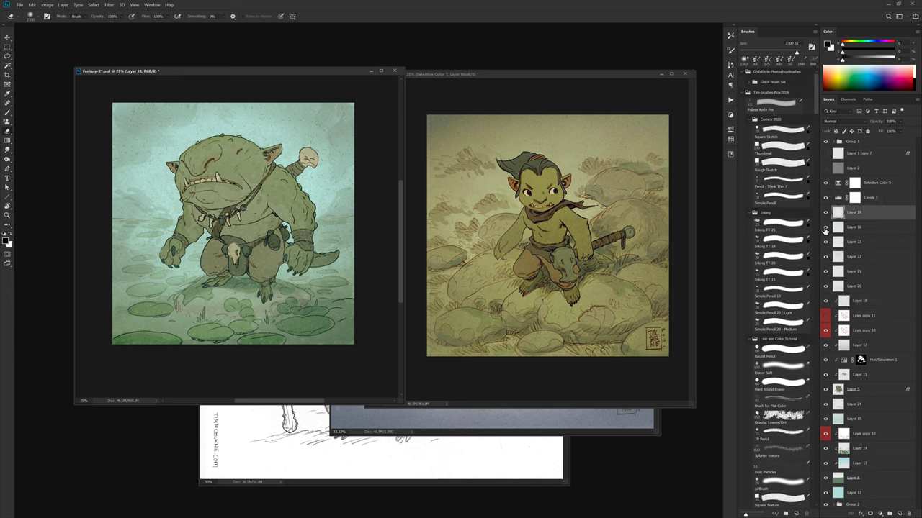
# - Compare Layer 16 hidden and shown, and lighten its texture over the ogre with a large soft eraser
pyautogui.click(825, 227)
pyautogui.click(825, 227)
pyautogui.click(843, 234)
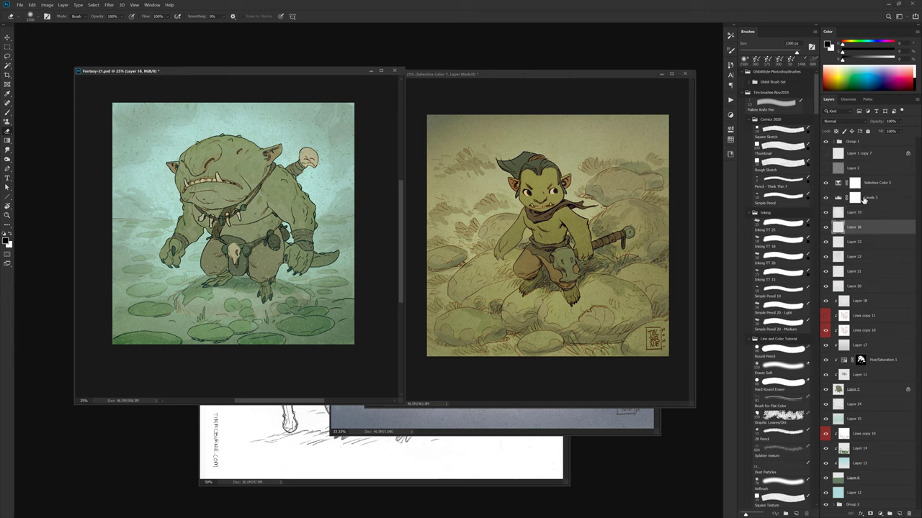
pyautogui.moveTo(877, 122)
pyautogui.mouseDown()
pyautogui.moveTo(862, 123)
pyautogui.moveTo(869, 126)
pyautogui.mouseUp()
pyautogui.hotkey('ctrl', 'z')
pyautogui.moveTo(220, 176); pyautogui.dragTo(237, 184)
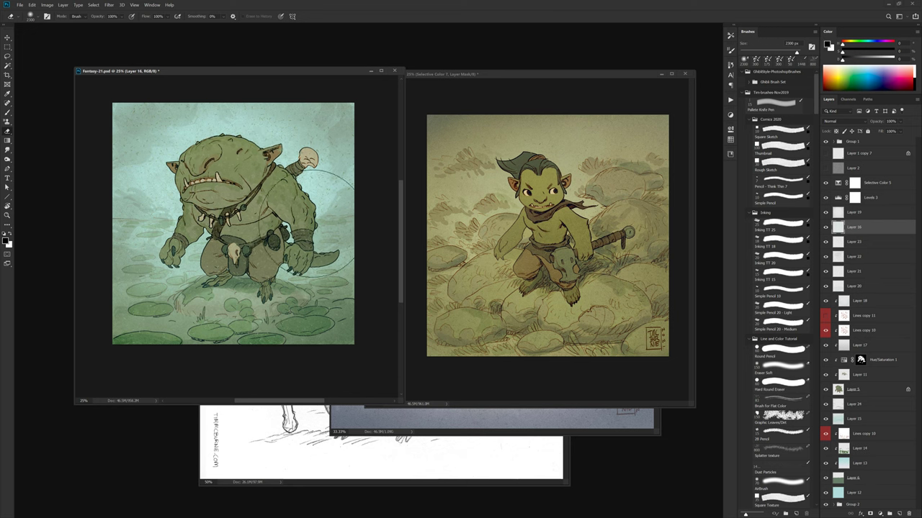
# - Compare Layer 22 hidden and shown, and duplicate it to strengthen its effect
pyautogui.click(825, 257)
pyautogui.click(825, 257)
pyautogui.click(841, 261)
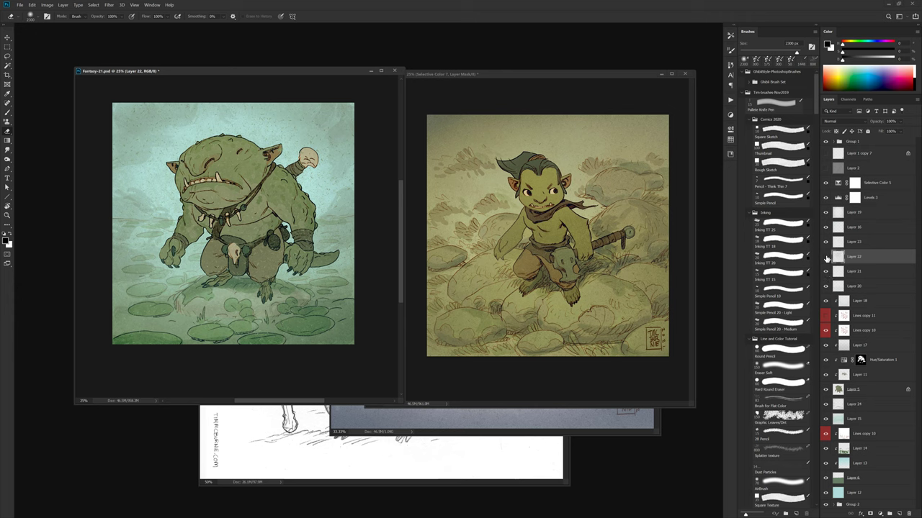
pyautogui.click(825, 257)
pyautogui.click(825, 257)
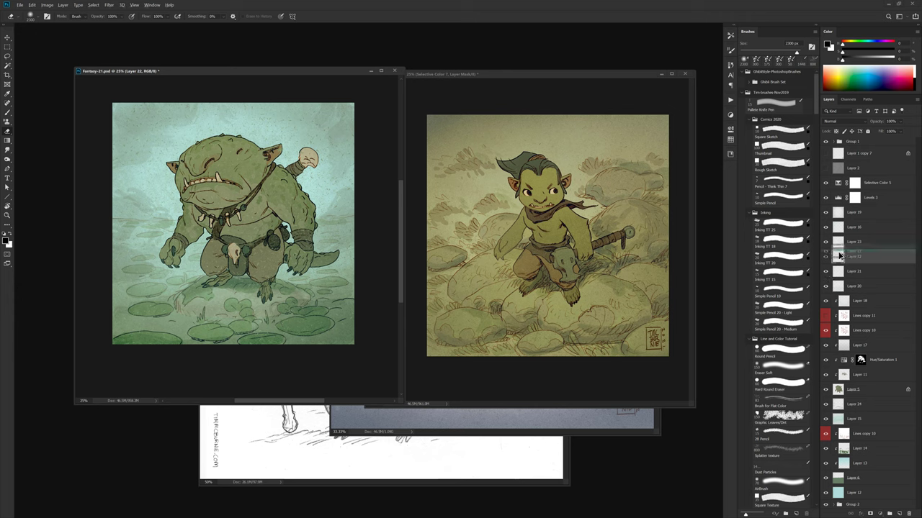
pyautogui.hotkey('ctrl', 'j')
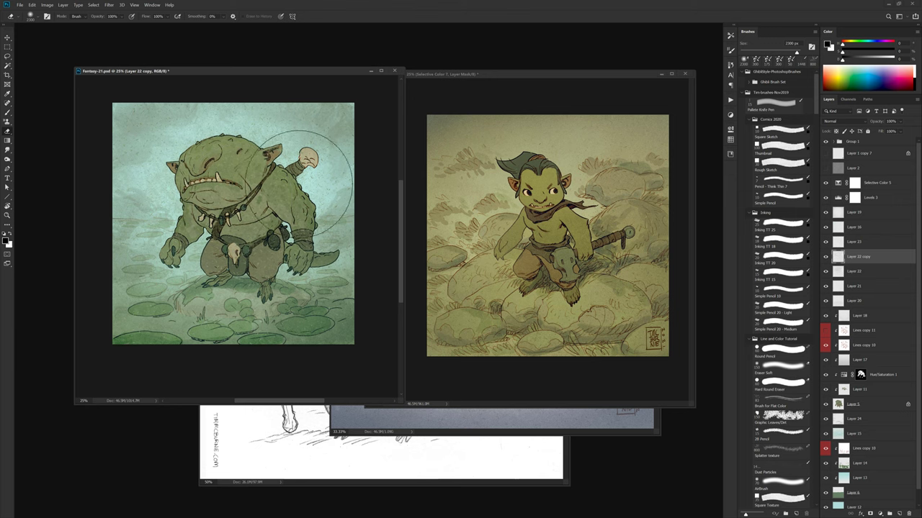
# - Add a Selective Color adjustment above Selective Color 5 with Neutrals set to Cyan -21 and Magenta -10
pyautogui.click(840, 184)
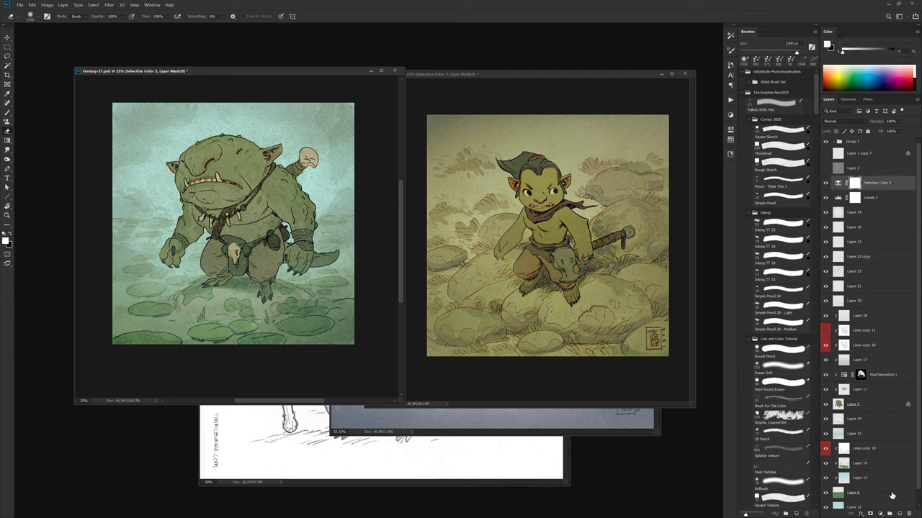
pyautogui.click(881, 514)
pyautogui.click(883, 512)
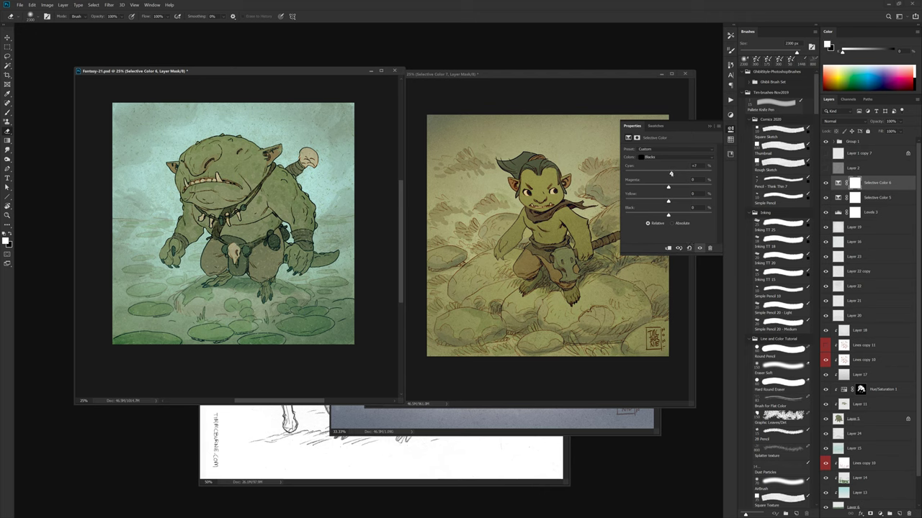
pyautogui.moveTo(672, 176); pyautogui.dragTo(667, 175)
pyautogui.click(670, 157)
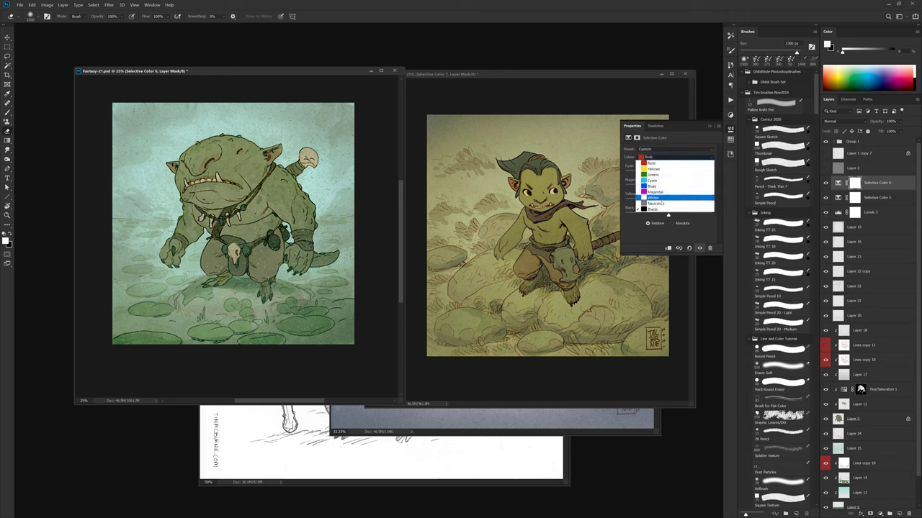
pyautogui.click(671, 202)
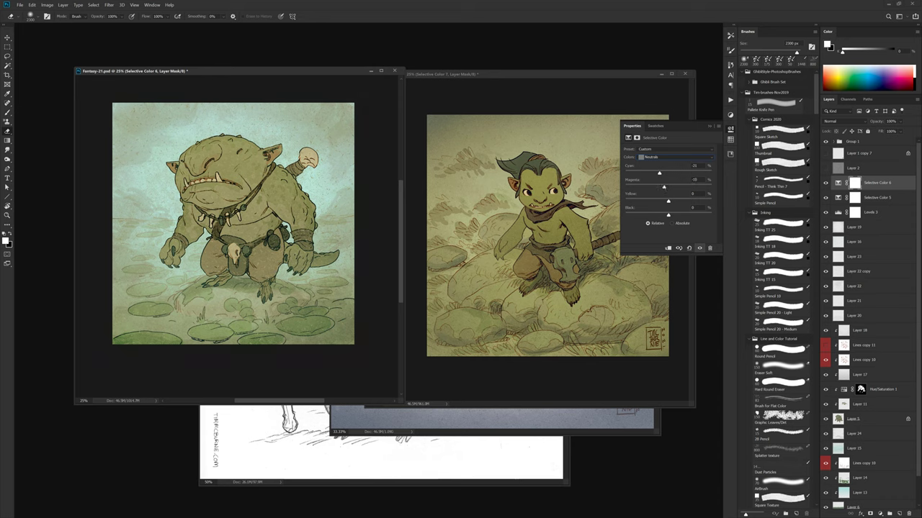
# - Limit the new Selective Color adjustment to the ogre's sampled skin tones using Color Range with Fuzziness 32
pyautogui.click(93, 5)
pyautogui.click(108, 75)
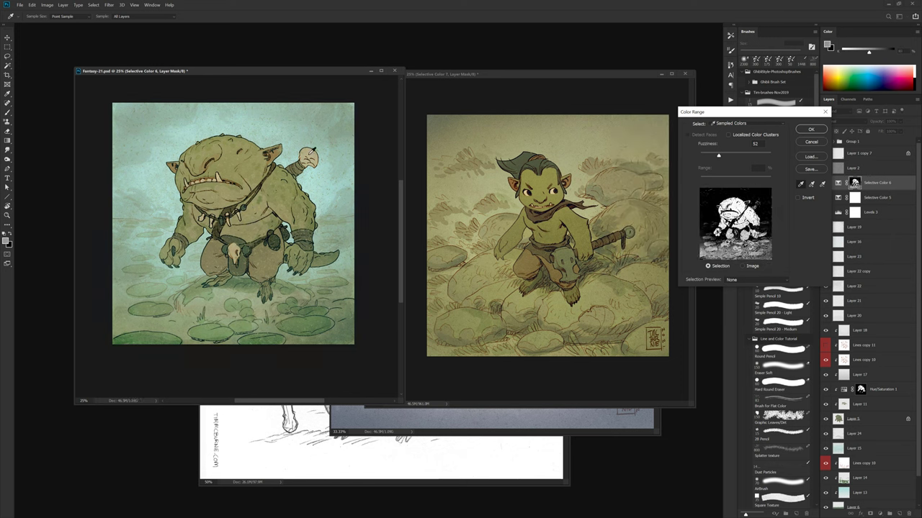
pyautogui.click(312, 152)
pyautogui.click(258, 213)
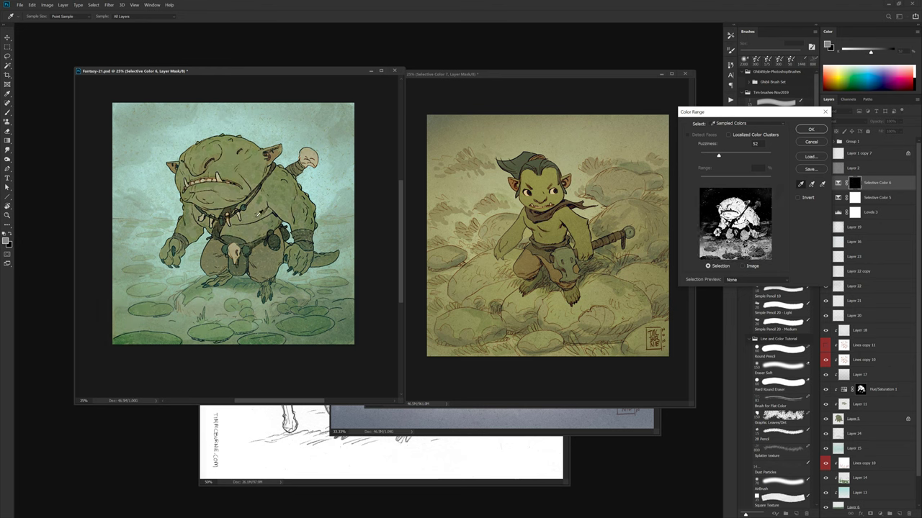
pyautogui.moveTo(724, 157); pyautogui.dragTo(705, 157)
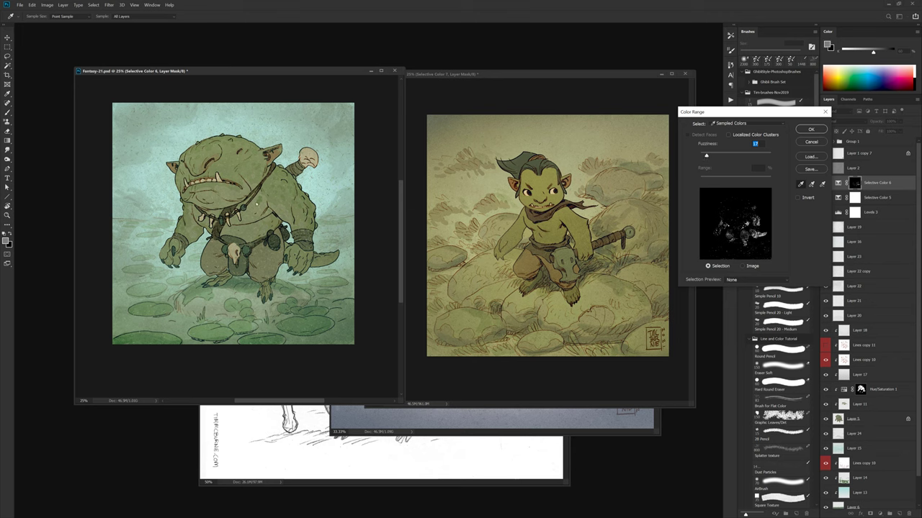
pyautogui.click(256, 211)
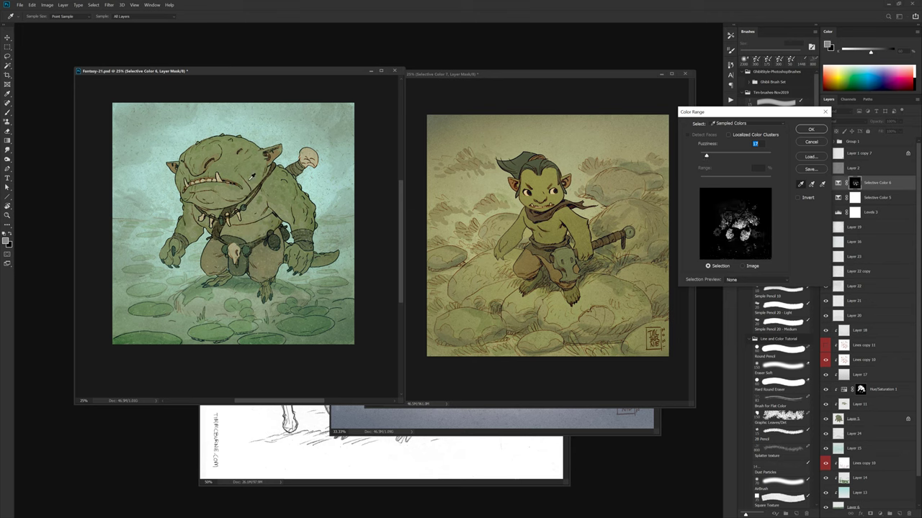
pyautogui.click(251, 177)
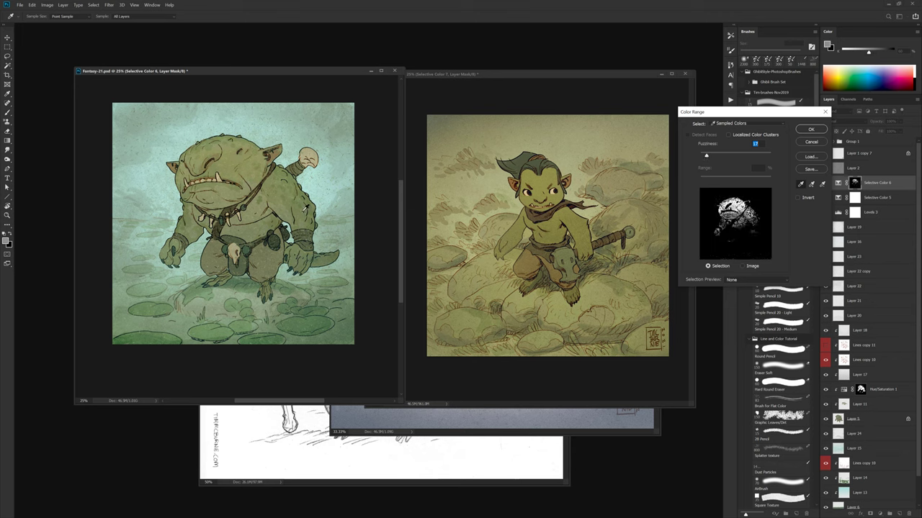
pyautogui.click(260, 209)
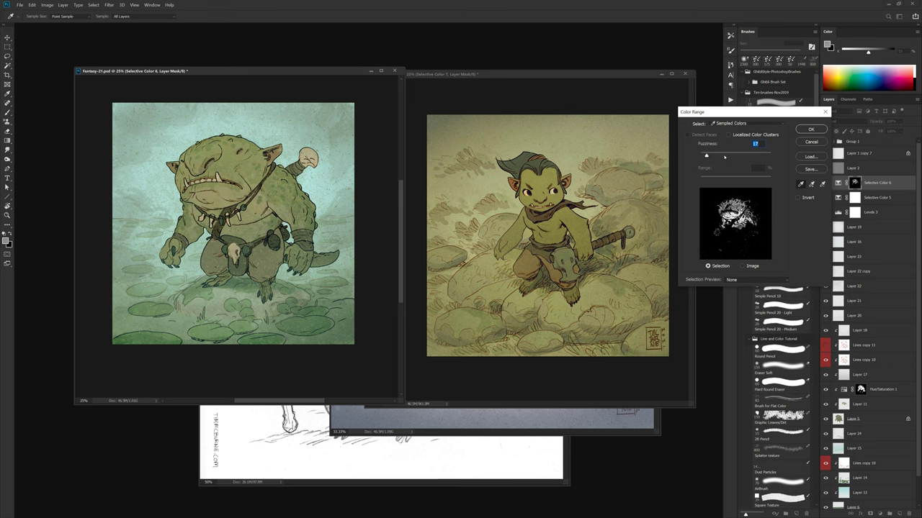
pyautogui.moveTo(706, 155); pyautogui.dragTo(712, 156)
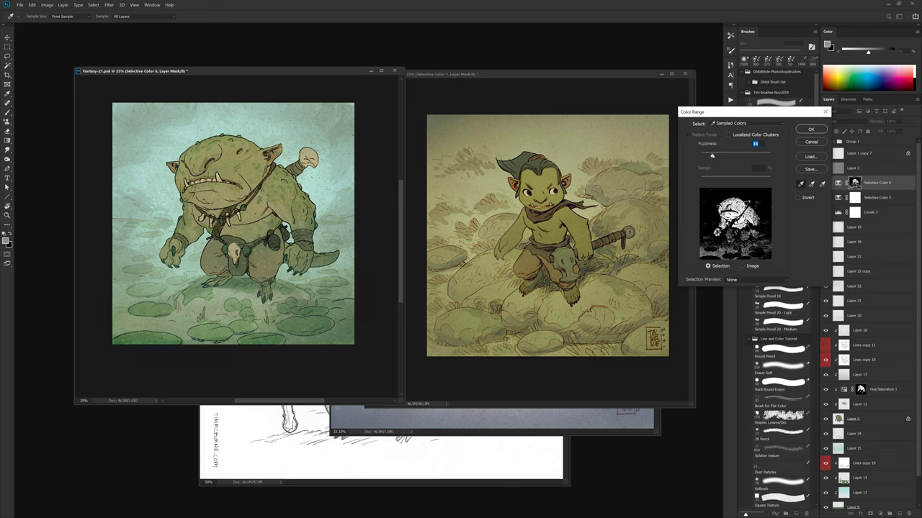
pyautogui.write('32')
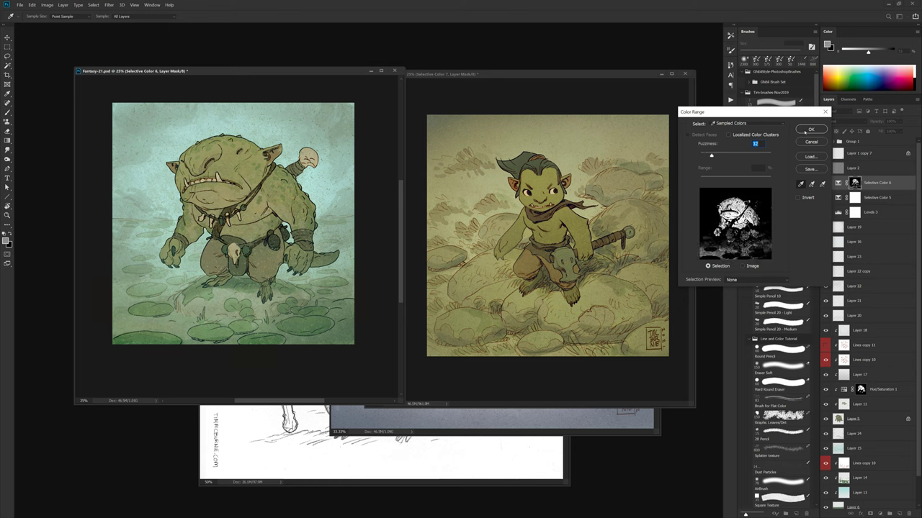
pyautogui.click(811, 130)
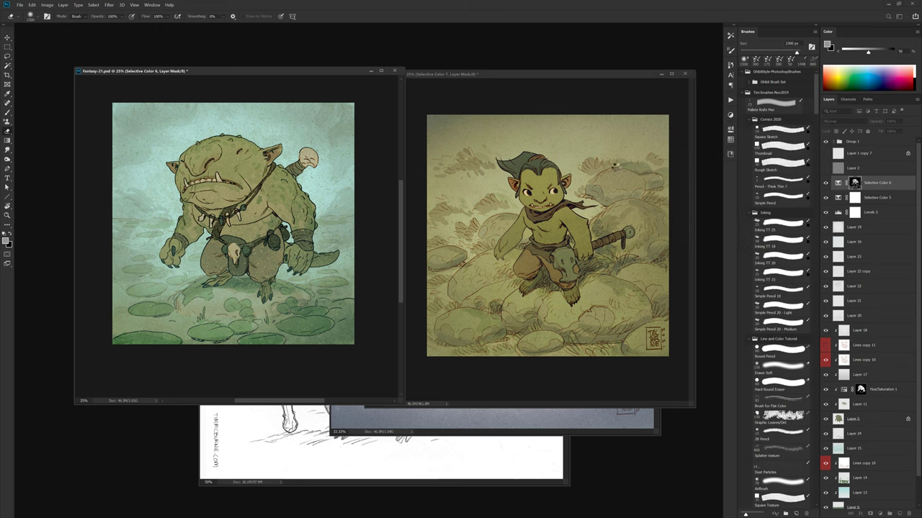
# - Add an Overlay layer above Selective Color 6 and mix a muted tan foreground colour with hue 45, saturation 40 and brightness 66
pyautogui.moveTo(282, 224); pyautogui.dragTo(354, 245)
pyautogui.keyDown('alt'); pyautogui.click(287, 229); pyautogui.keyUp('alt')
pyautogui.keyDown('alt'); pyautogui.click(287, 231); pyautogui.keyUp('alt')
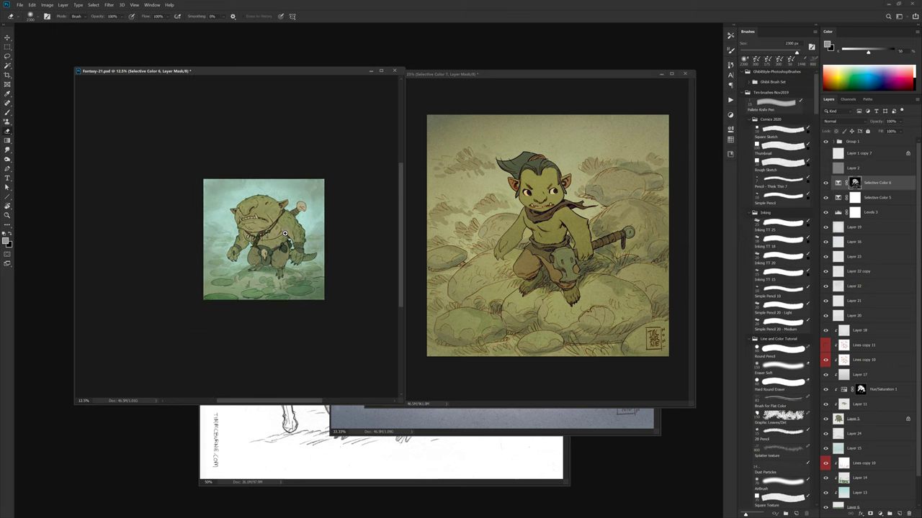
pyautogui.keyDown('ctrl'); pyautogui.click(285, 233); pyautogui.keyUp('ctrl')
pyautogui.moveTo(271, 227); pyautogui.dragTo(285, 229)
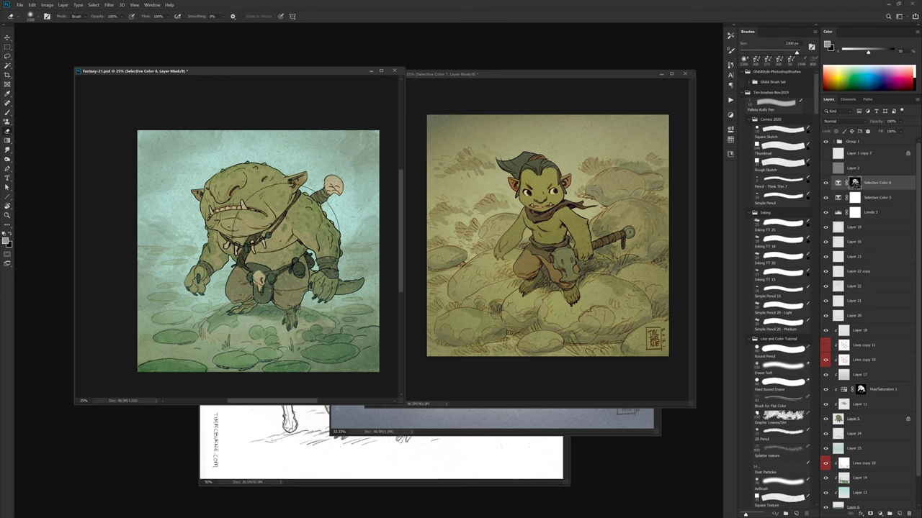
pyautogui.hotkey('ctrl', 'shift', 'alt', 'n')
pyautogui.press('g')
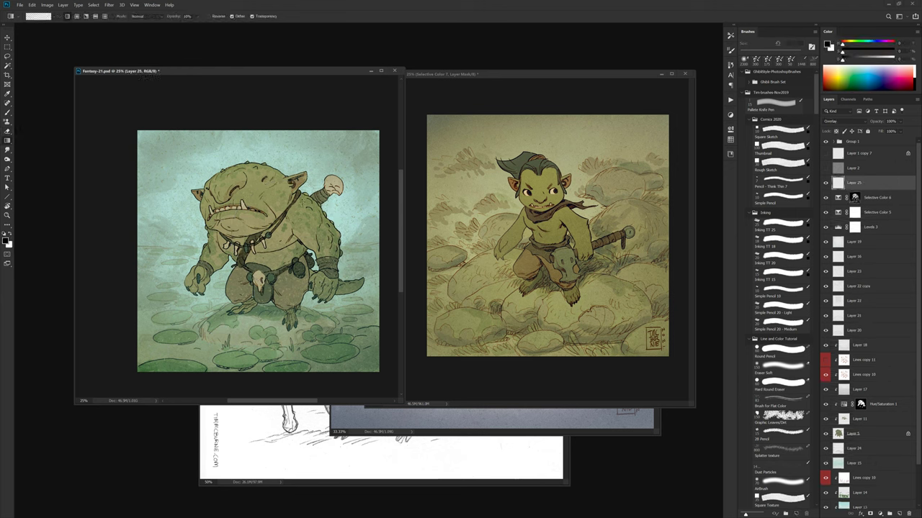
pyautogui.press('x')
pyautogui.click(863, 52)
pyautogui.click(876, 59)
pyautogui.moveTo(842, 44); pyautogui.dragTo(849, 44)
# - Warm the image on the Overlay layer with tan gradients running down from the canvas's upper edge, using 40% gradient opacity
pyautogui.moveTo(293, 120); pyautogui.dragTo(303, 413)
pyautogui.press('5')
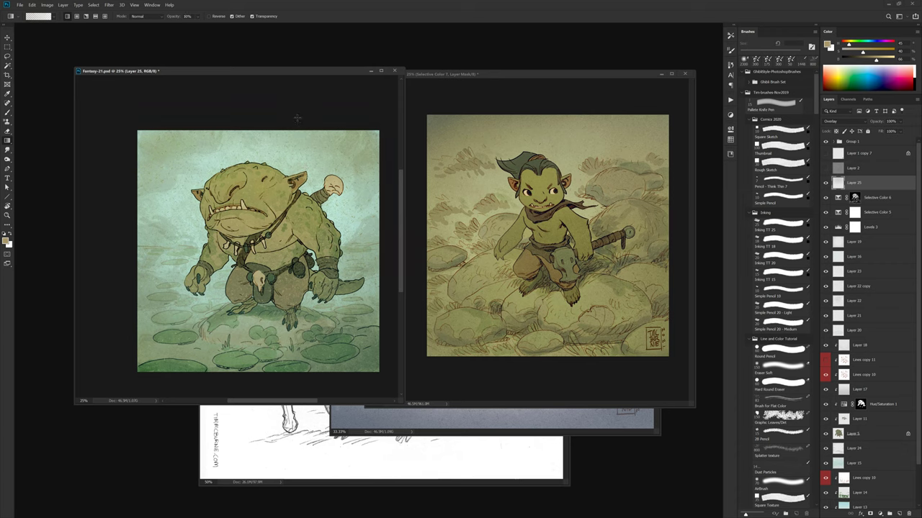
pyautogui.moveTo(298, 119); pyautogui.dragTo(297, 174)
pyautogui.moveTo(310, 302); pyautogui.dragTo(336, 302)
pyautogui.keyDown('alt'); pyautogui.click(312, 295); pyautogui.keyUp('alt')
pyautogui.keyDown('alt'); pyautogui.click(313, 295); pyautogui.keyUp('alt')
pyautogui.moveTo(239, 230); pyautogui.dragTo(311, 276)
pyautogui.scroll(2, 311, 277)
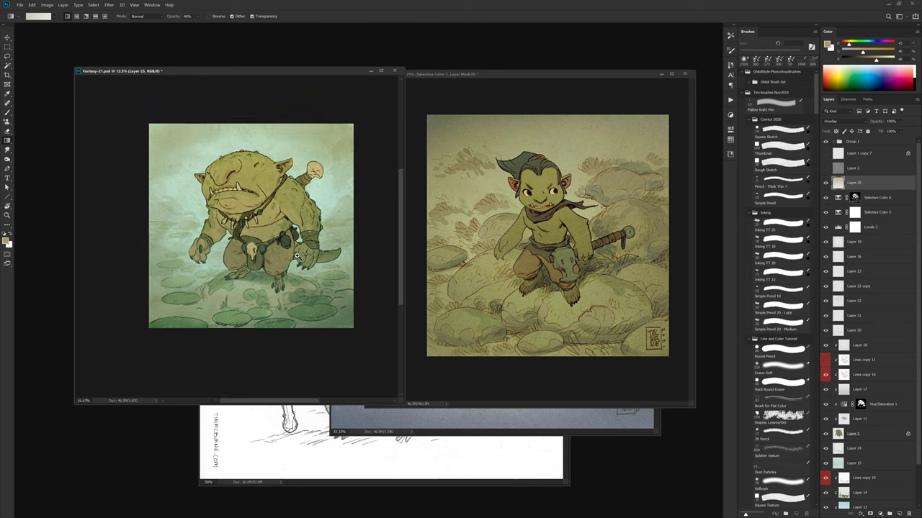
pyautogui.moveTo(306, 229); pyautogui.dragTo(306, 225)
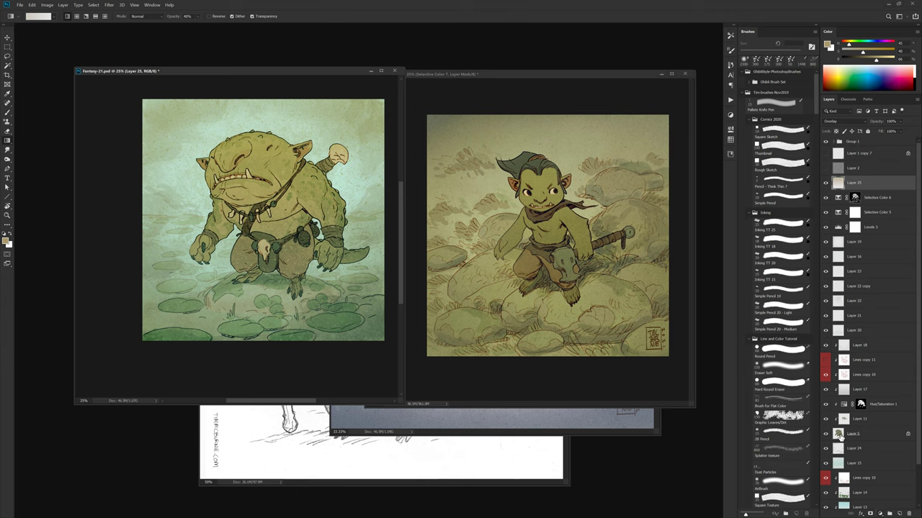
# - Select everything outside the ogre from Layer 5's outline, erase the tan gradient over the background with a large eraser, and deselect
pyautogui.keyDown('ctrl'); pyautogui.click(838, 434); pyautogui.keyUp('ctrl')
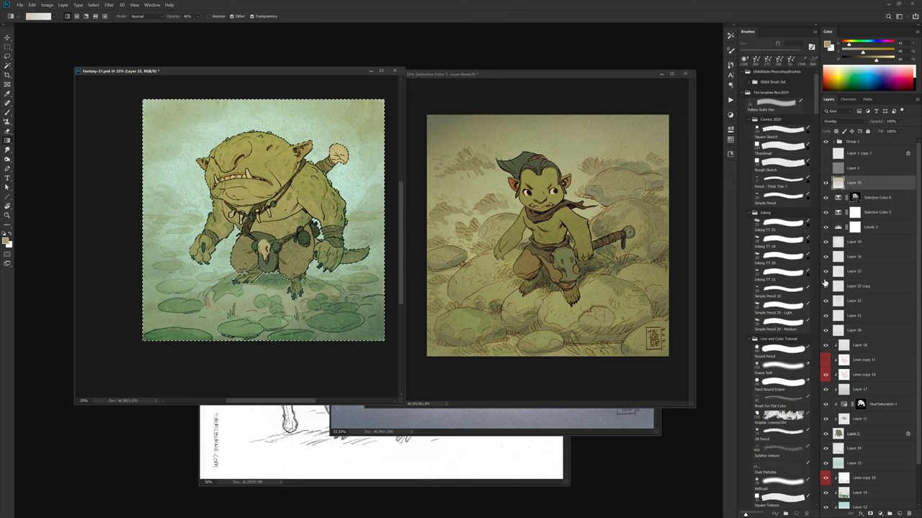
pyautogui.press('b')
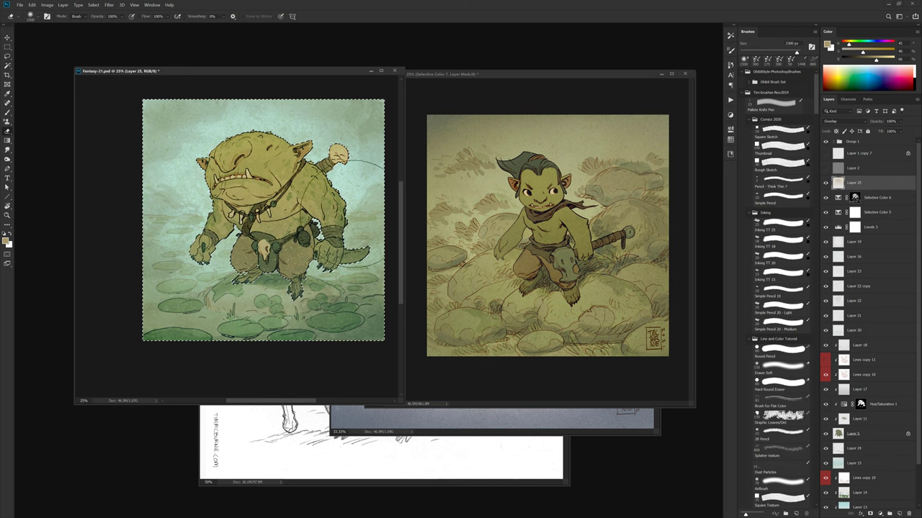
pyautogui.hotkey('ctrl', 'd')
pyautogui.keyDown('alt'); pyautogui.click(331, 261); pyautogui.keyUp('alt')
pyautogui.keyDown('alt'); pyautogui.click(327, 263); pyautogui.keyUp('alt')
pyautogui.moveTo(226, 217); pyautogui.dragTo(331, 232)
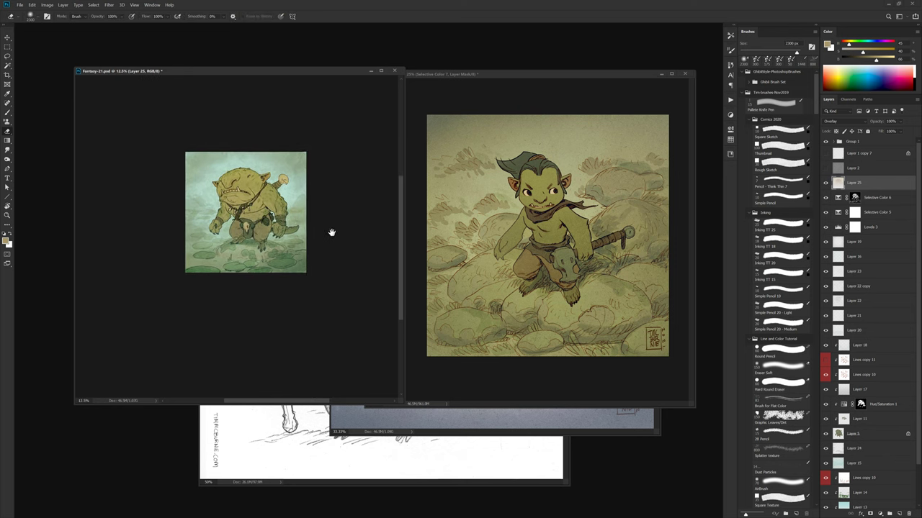
pyautogui.keyDown('ctrl'); pyautogui.click(263, 220); pyautogui.keyUp('ctrl')
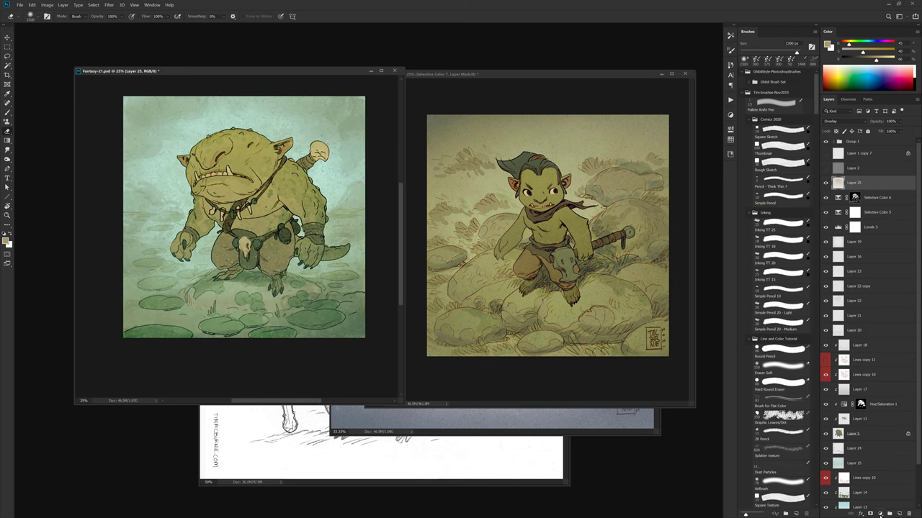
# - Add a Hue/Saturation adjustment above Layer 25 with Saturation set to -23
pyautogui.click(880, 512)
pyautogui.click(875, 441)
pyautogui.moveTo(667, 192); pyautogui.dragTo(659, 192)
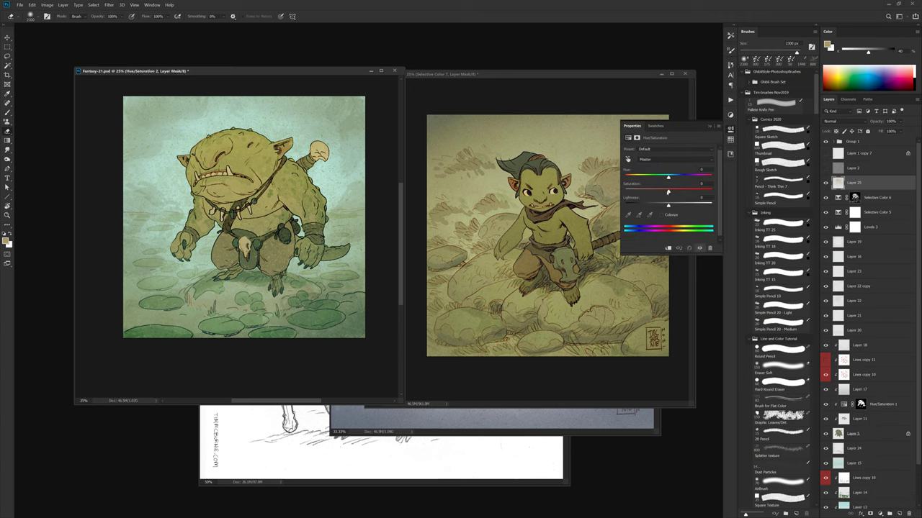
pyautogui.click(6, 232)
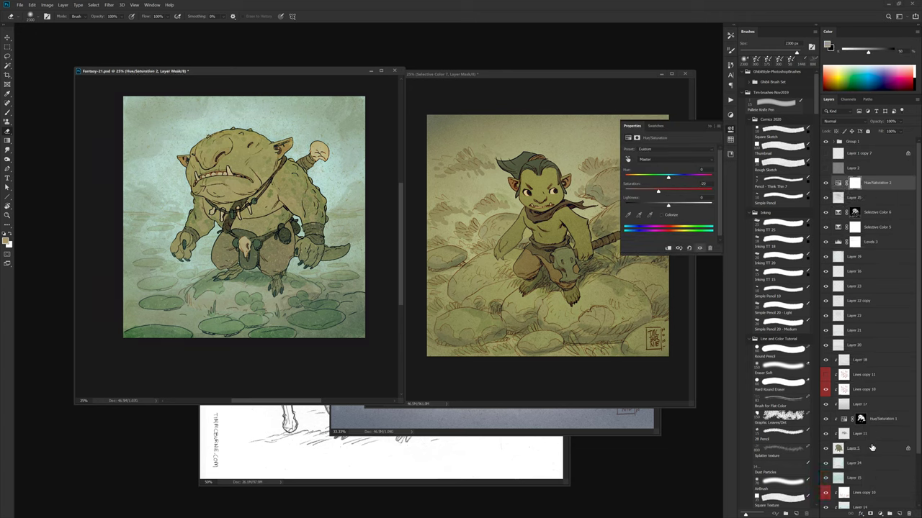
# - Add a Selective Color adjustment above Hue/Saturation 2 and set the Neutrals to magenta -12 and yellow +1
pyautogui.click(880, 513)
pyautogui.click(884, 508)
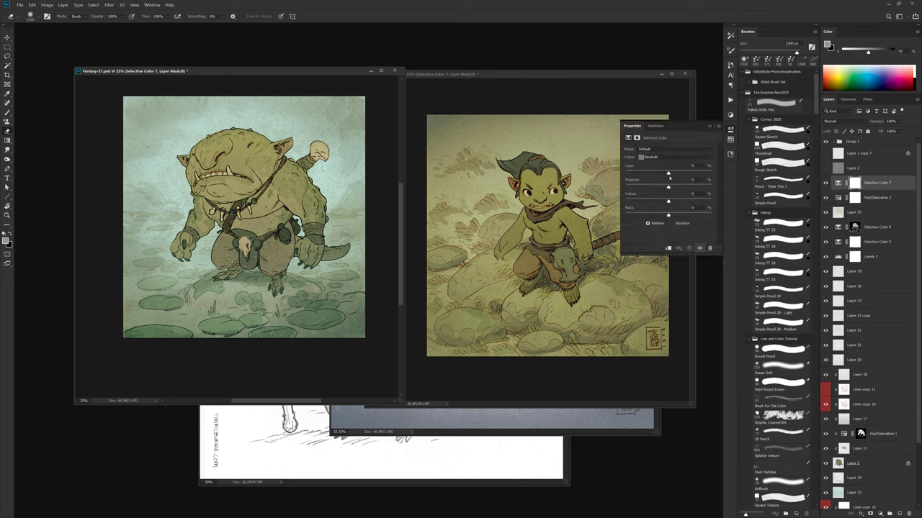
pyautogui.moveTo(668, 188); pyautogui.dragTo(663, 189)
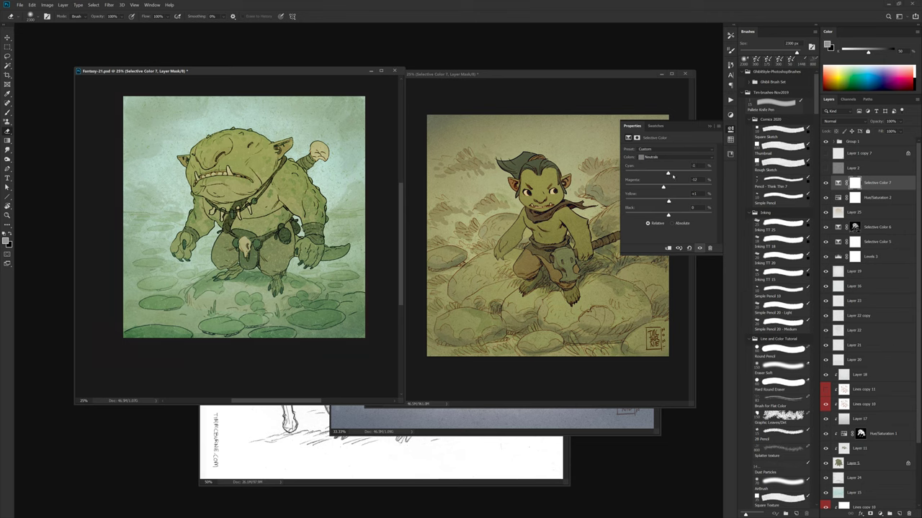
# - Fine-tune another colour range of the new Selective Color adjustment, raising magenta and black slightly
pyautogui.click(668, 157)
pyautogui.click(652, 211)
pyautogui.moveTo(663, 186); pyautogui.dragTo(671, 187)
pyautogui.moveTo(668, 216); pyautogui.dragTo(672, 215)
pyautogui.click(677, 157)
pyautogui.click(666, 170)
# - Examine the graded ogre illustration in full-screen mode and compare it with Layer 25 hidden and shown
pyautogui.click(275, 188)
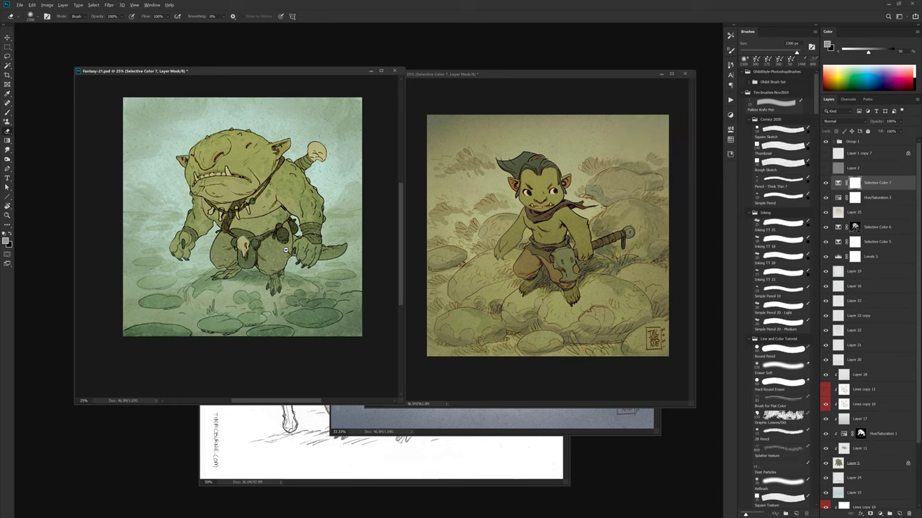
pyautogui.hotkey('ctrl', '-')
pyautogui.moveTo(286, 272); pyautogui.dragTo(319, 265)
pyautogui.hotkey('ctrl', '+')
pyautogui.hotkey('ctrl', '+')
pyautogui.hotkey('ctrl', '+')
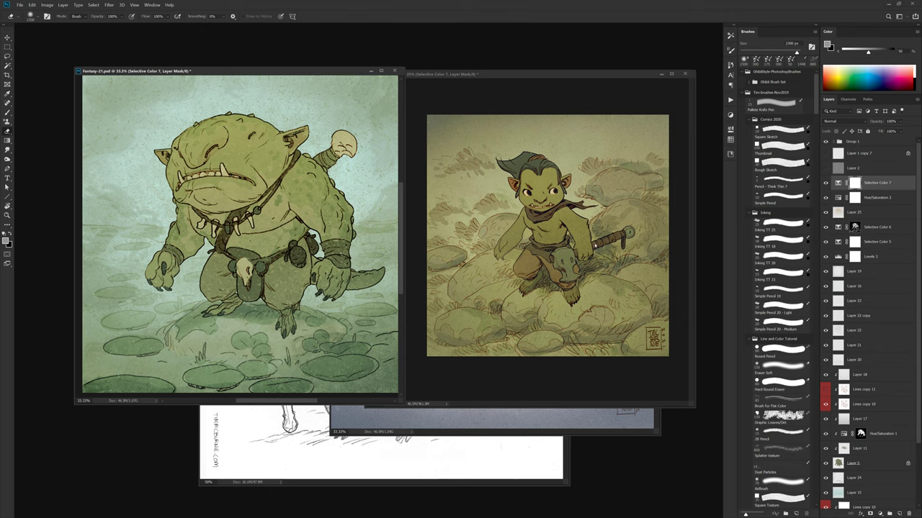
pyautogui.press('f')
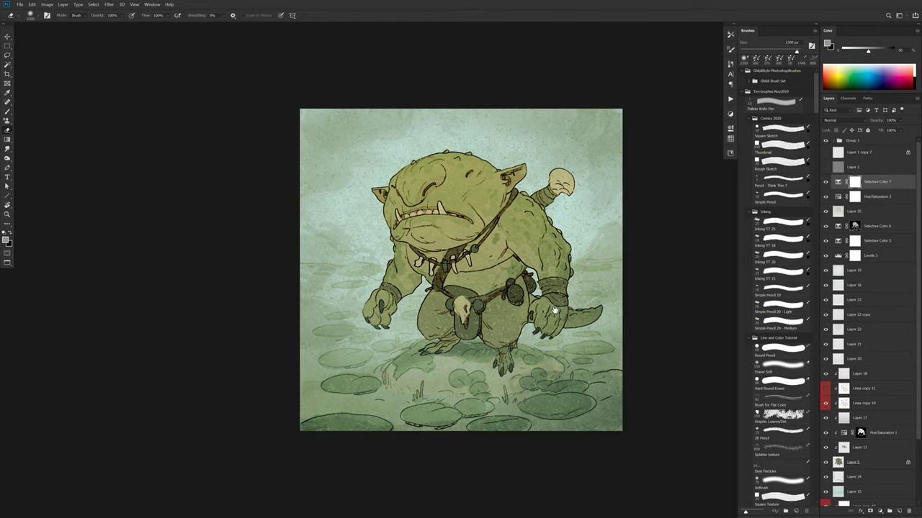
pyautogui.moveTo(539, 308); pyautogui.dragTo(537, 291)
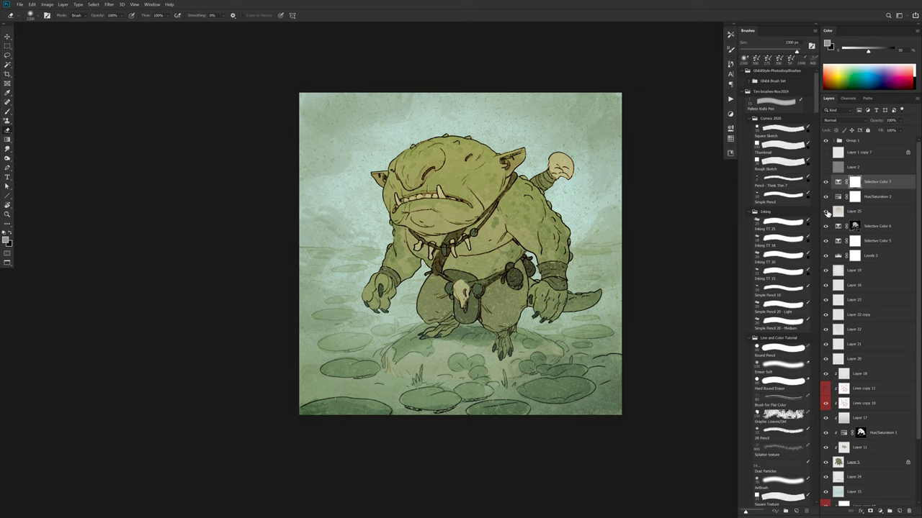
pyautogui.click(825, 212)
pyautogui.click(826, 212)
# - Add an empty layer above the Selective Color 7 adjustment and switch to the Brush tool
pyautogui.click(837, 183)
pyautogui.press('3')
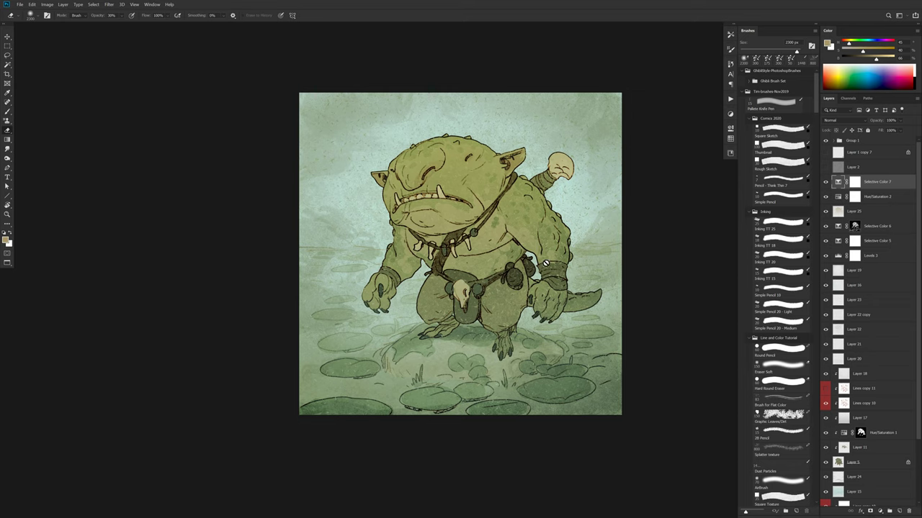
pyautogui.click(559, 258)
pyautogui.click(478, 195)
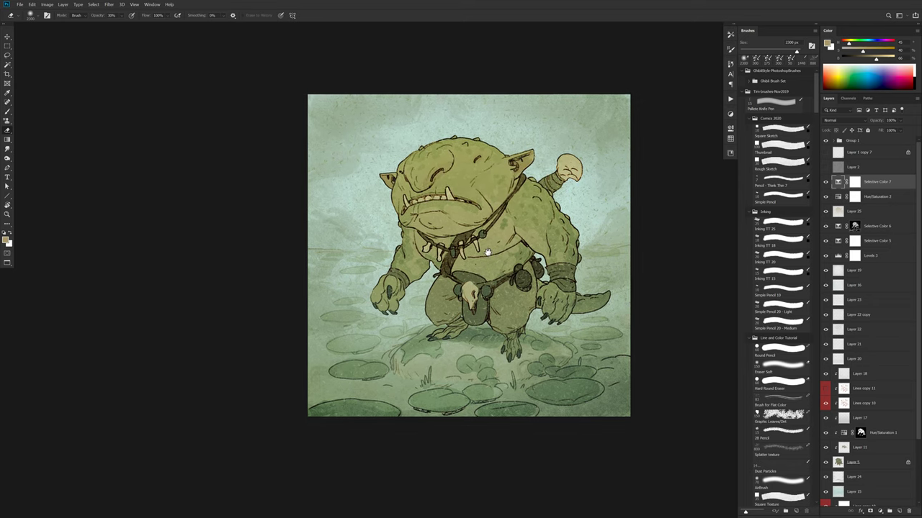
pyautogui.press('b')
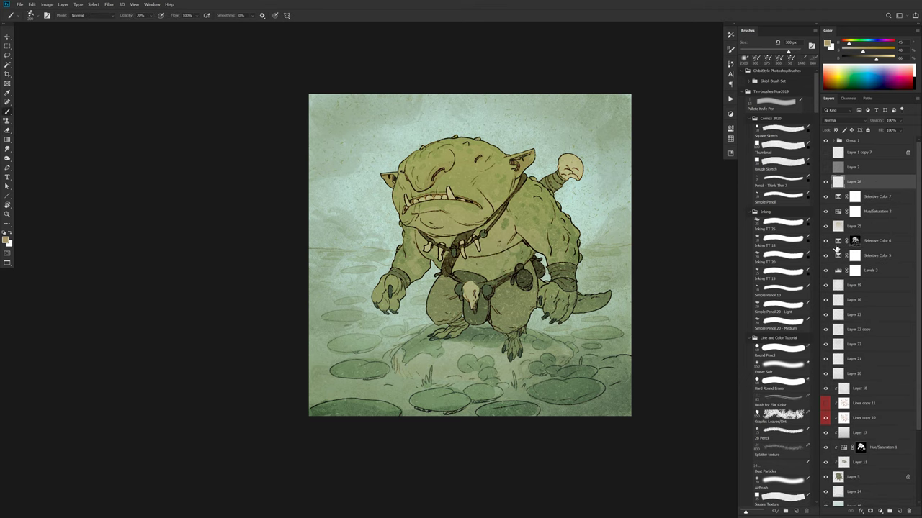
# - Choose the Splatter texture brush at 100% opacity and sample a colour from the sky just above the ogre's head
pyautogui.press('0')
pyautogui.click(783, 471)
pyautogui.click(788, 452)
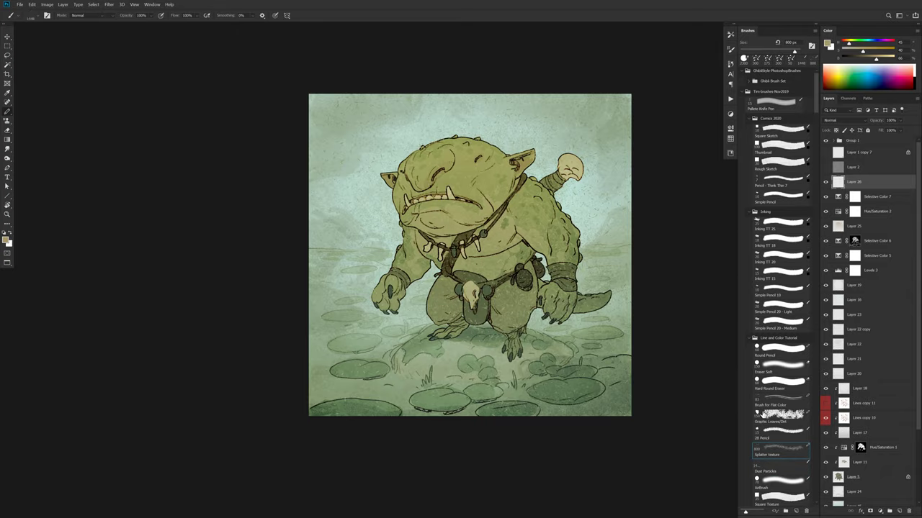
pyautogui.keyDown('alt'); pyautogui.click(493, 123); pyautogui.keyUp('alt')
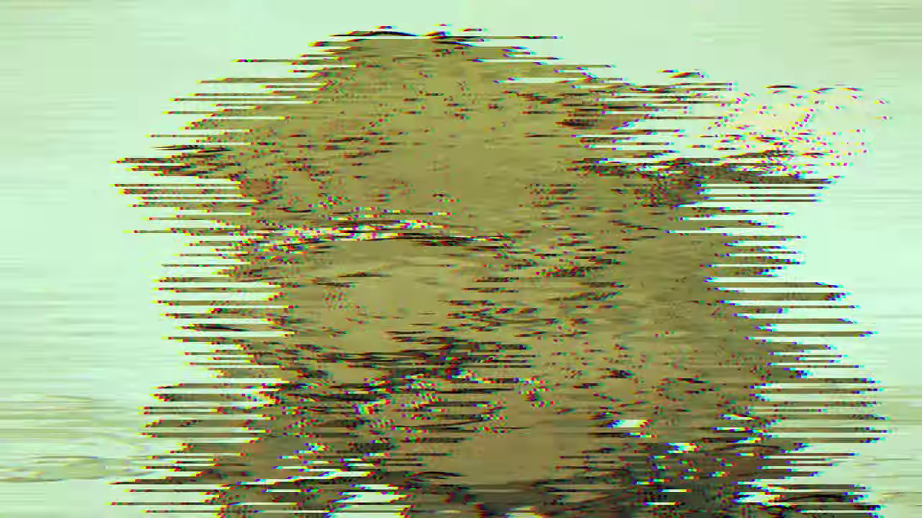